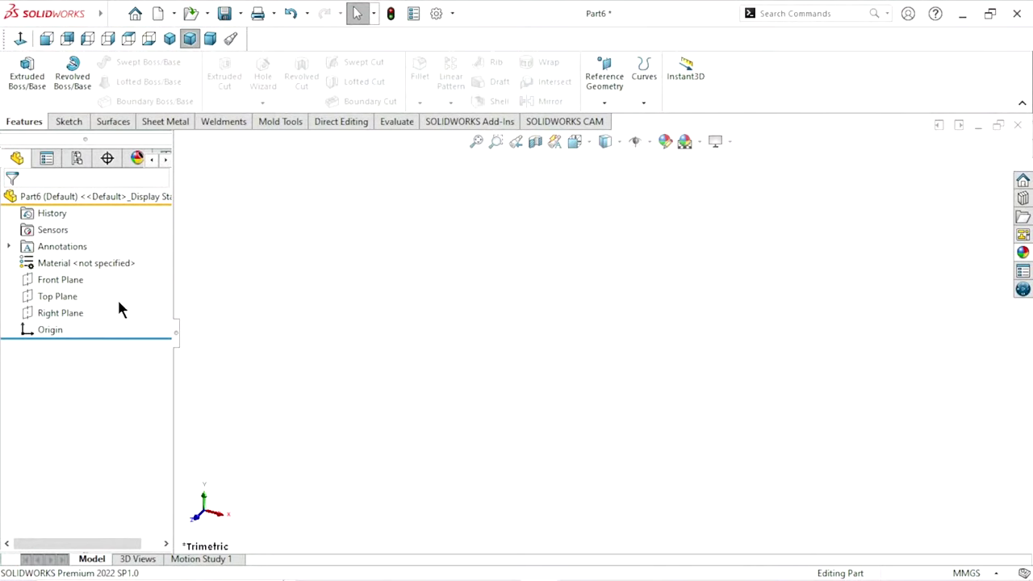
Step: Open a new sketch, Sketch1, on Part6's Front Plane
{"action": "left_click", "coordinate": [50, 280]}
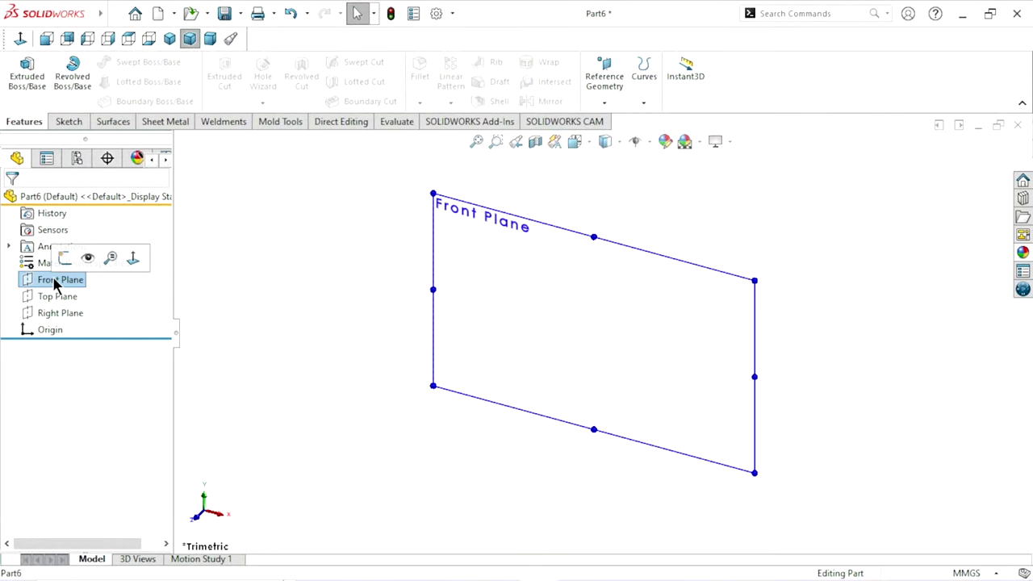
{"action": "left_click", "coordinate": [65, 258]}
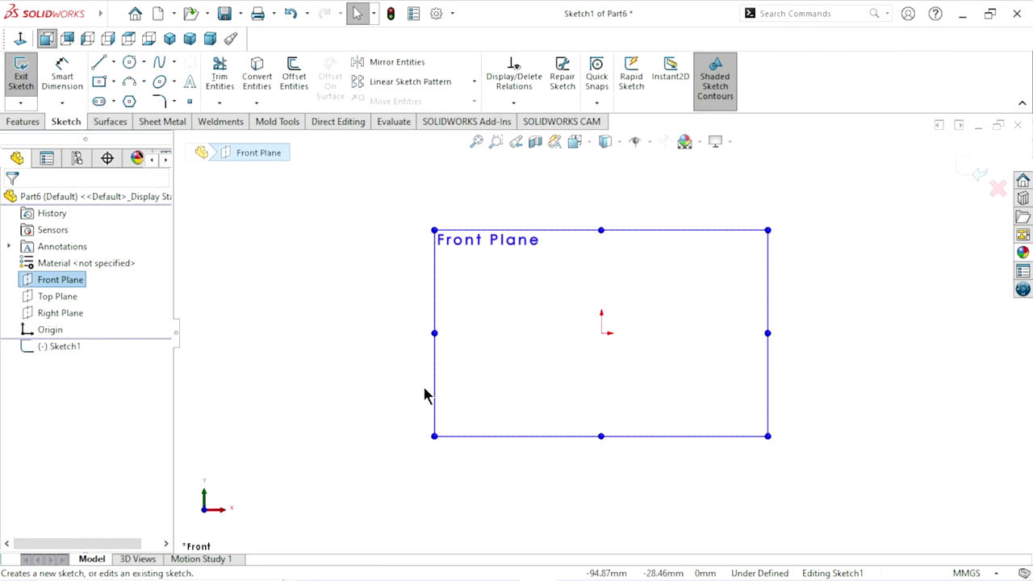
Step: Draw a horizontal line about 216.4 mm long through the origin
{"action": "left_click", "coordinate": [101, 65]}
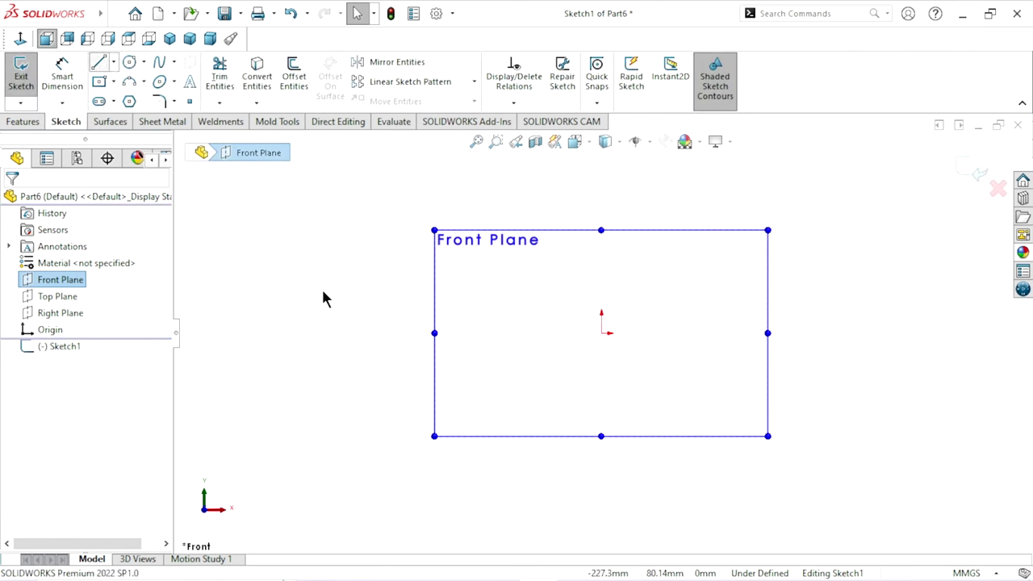
{"action": "left_click", "coordinate": [401, 333]}
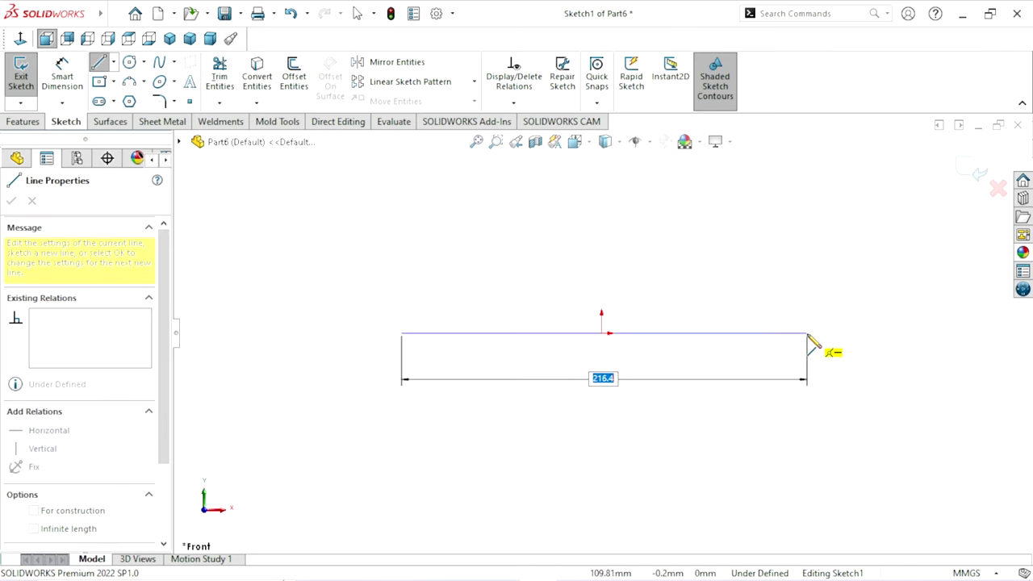
{"action": "left_click", "coordinate": [807, 333]}
{"action": "right_click", "coordinate": [743, 310]}
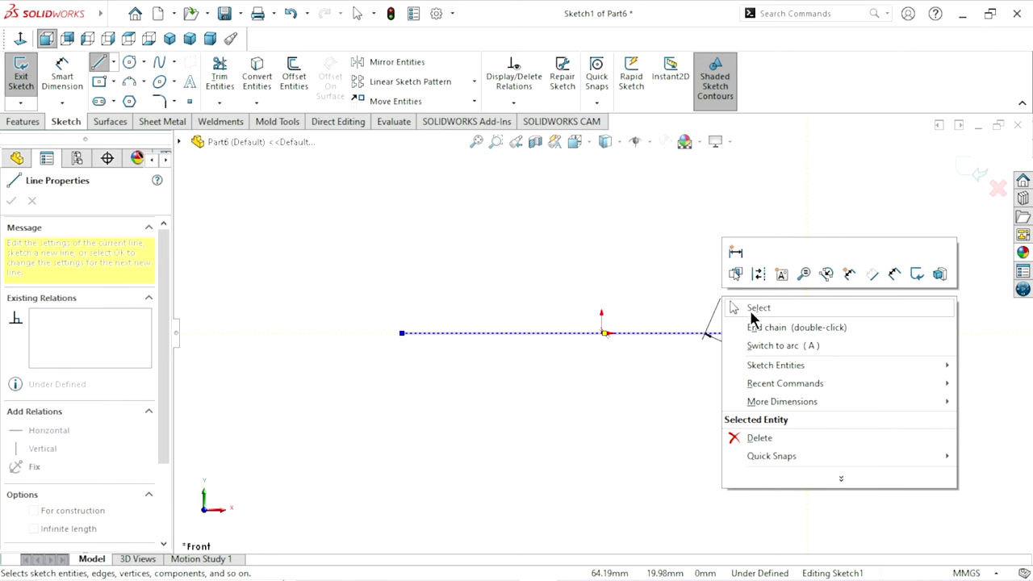
{"action": "left_click", "coordinate": [750, 313]}
Step: Convert the horizontal line into a construction centerline
{"action": "scroll", "coordinate": [594, 345], "scroll_direction": "down", "scroll_amount": 2}
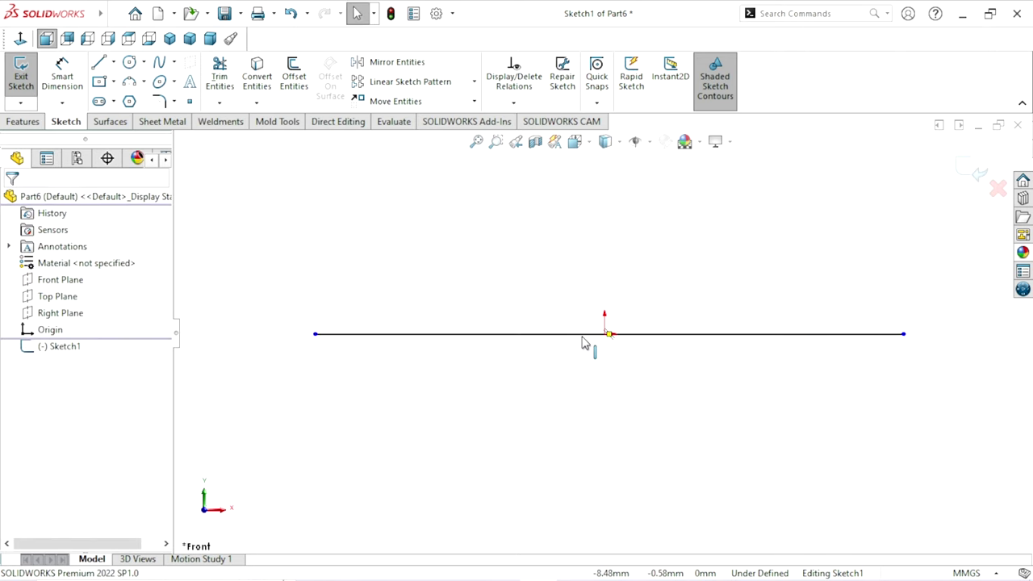
{"action": "left_click", "coordinate": [626, 332]}
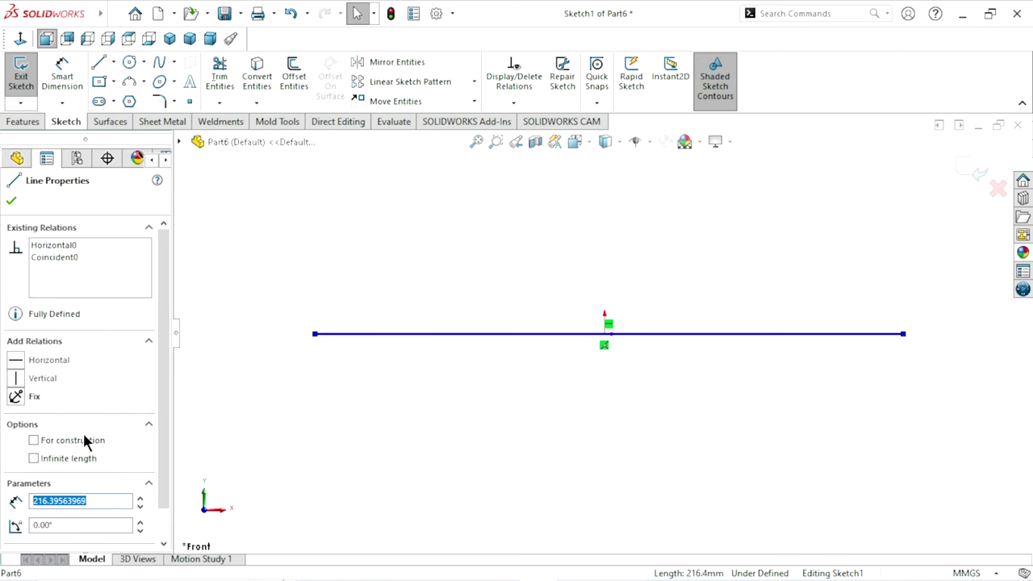
{"action": "scroll", "coordinate": [159, 403], "scroll_direction": "down", "scroll_amount": 1}
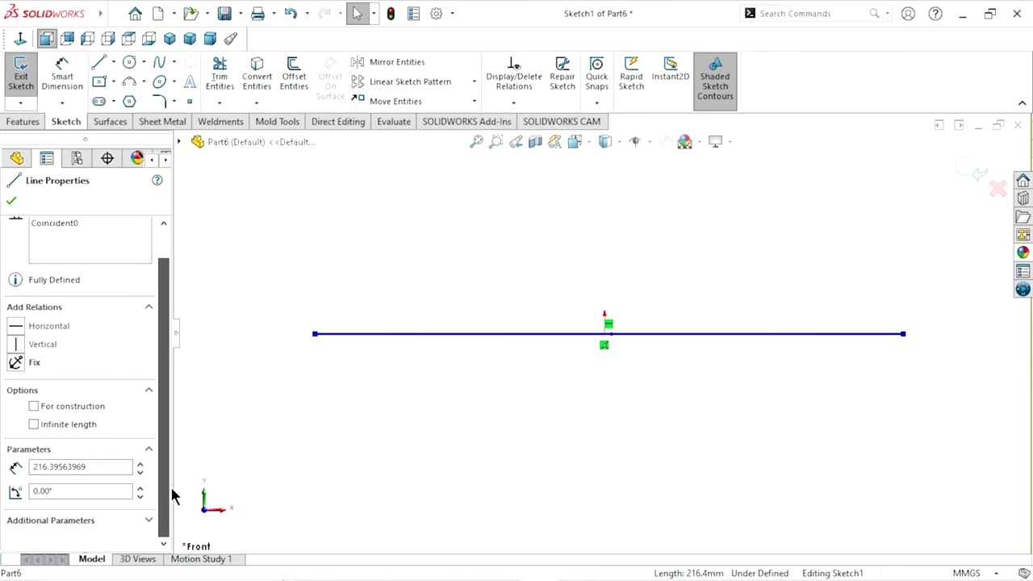
{"action": "left_click", "coordinate": [33, 407]}
{"action": "left_click", "coordinate": [12, 202]}
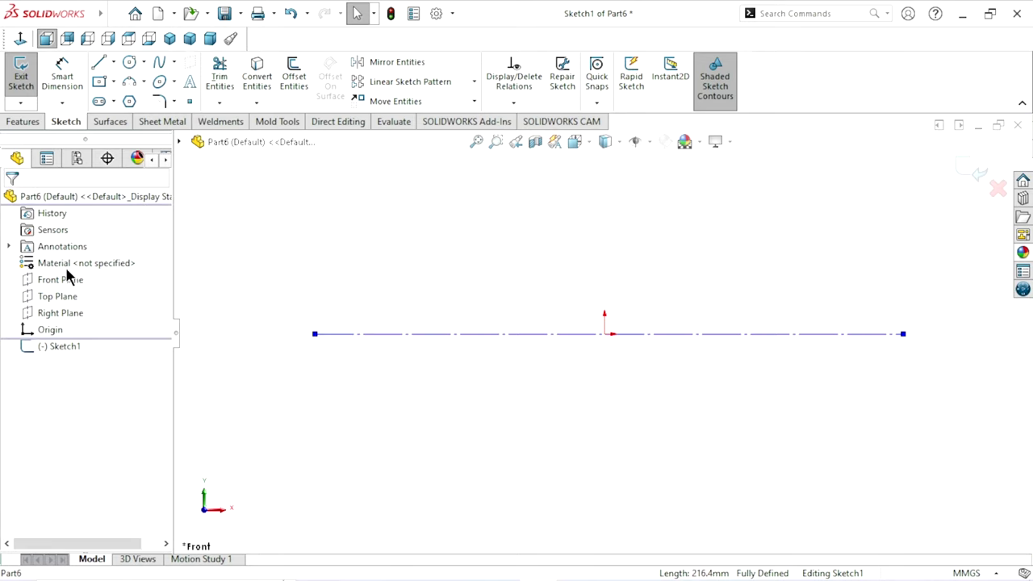
Step: Draw the stepped outline from the centerline's left end: top edge, groove, middle and end sections, and angled tip
{"action": "left_click", "coordinate": [98, 62]}
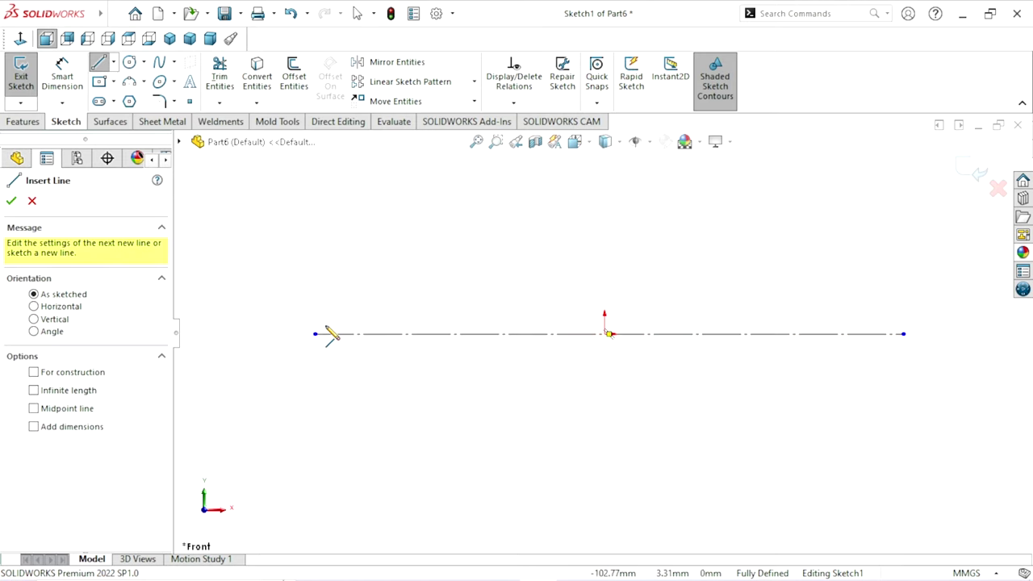
{"action": "left_click", "coordinate": [316, 334]}
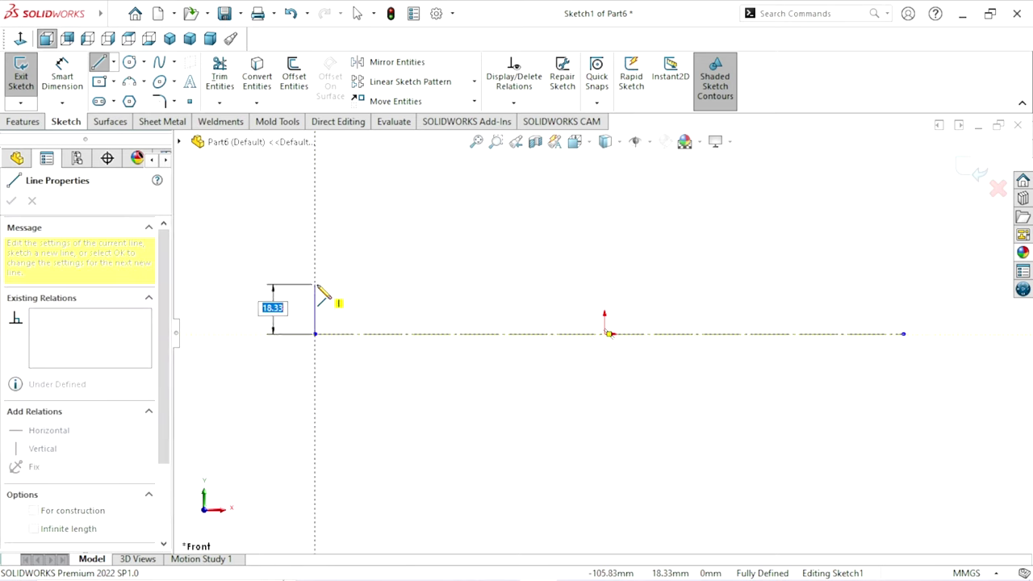
{"action": "left_click", "coordinate": [315, 284]}
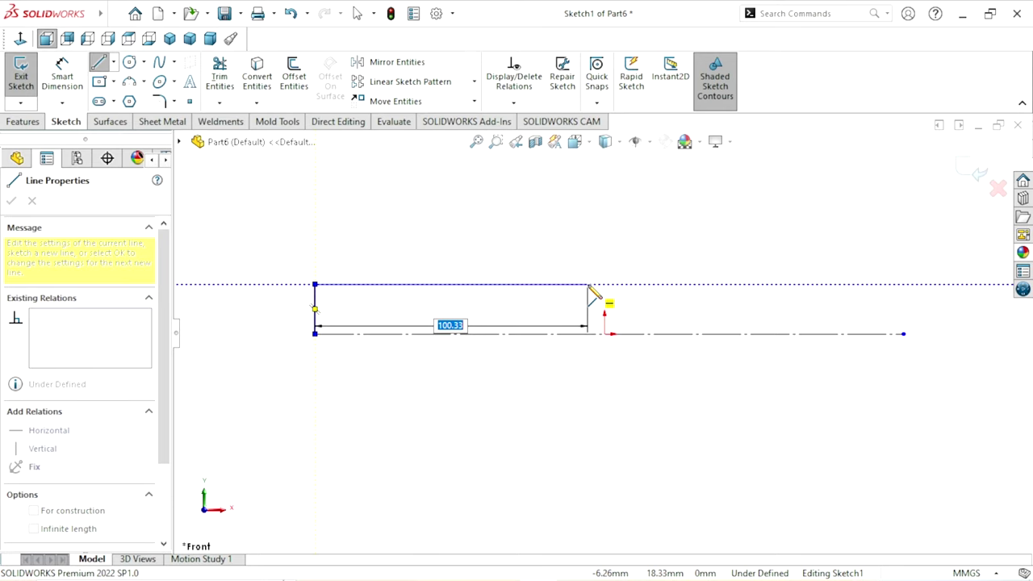
{"action": "left_click", "coordinate": [589, 285]}
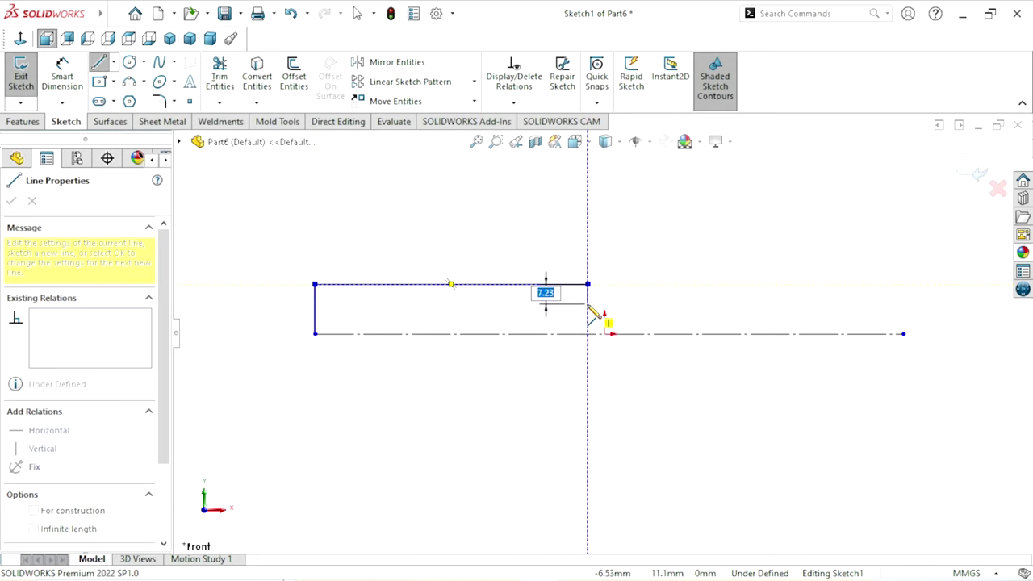
{"action": "left_click", "coordinate": [587, 303]}
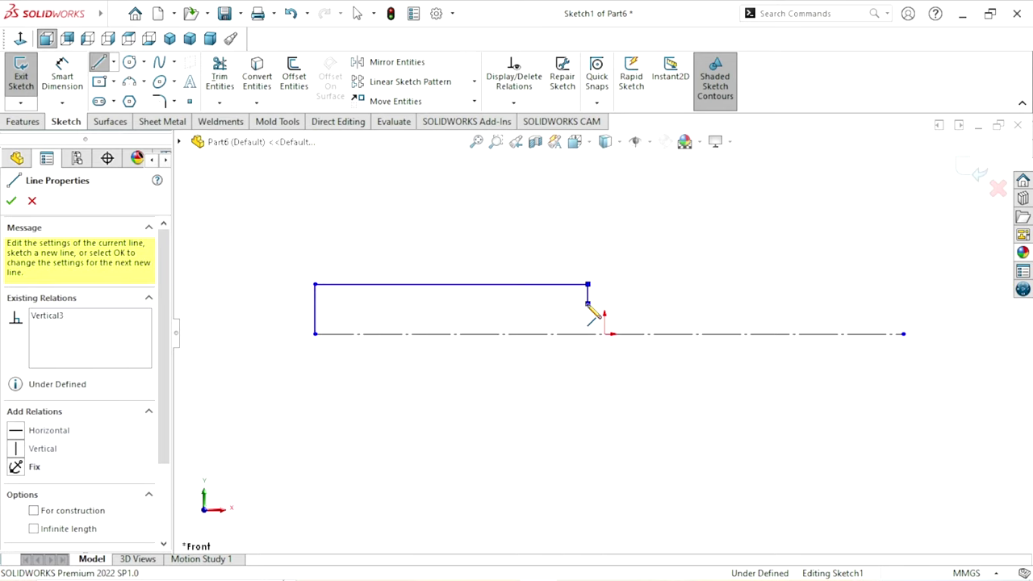
{"action": "left_click", "coordinate": [649, 303]}
{"action": "left_click", "coordinate": [649, 294]}
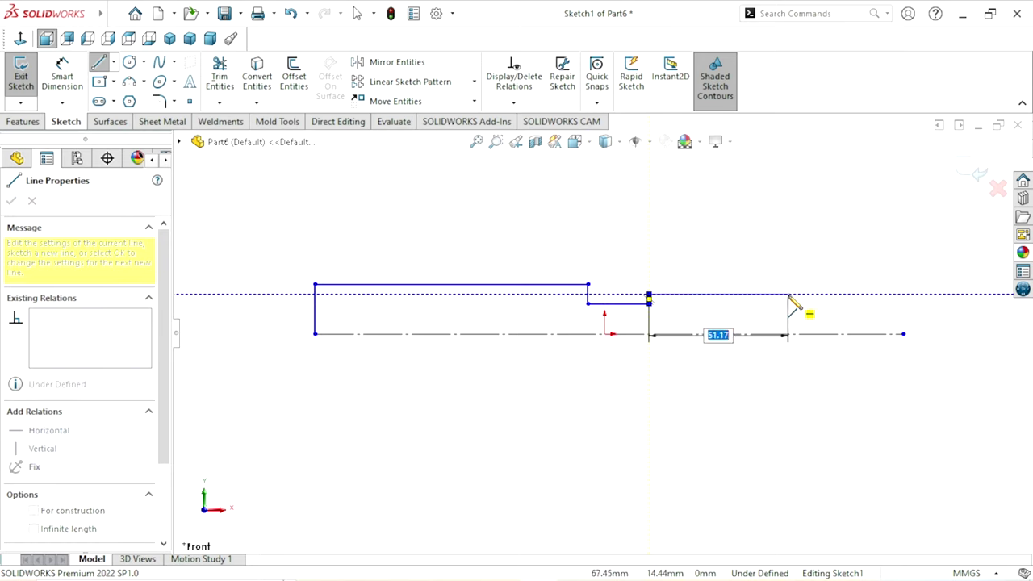
{"action": "left_click", "coordinate": [791, 295]}
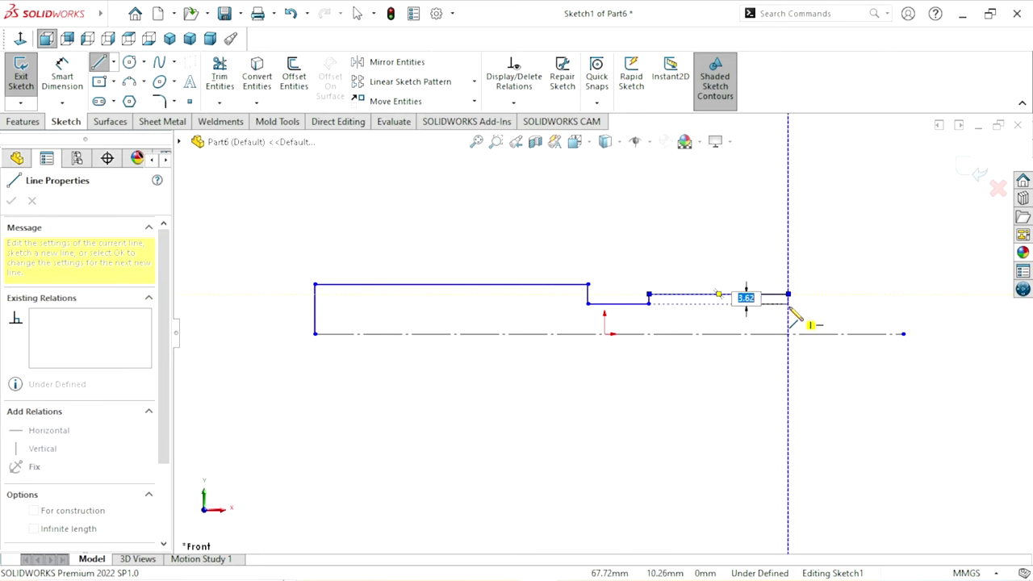
{"action": "left_click", "coordinate": [790, 304]}
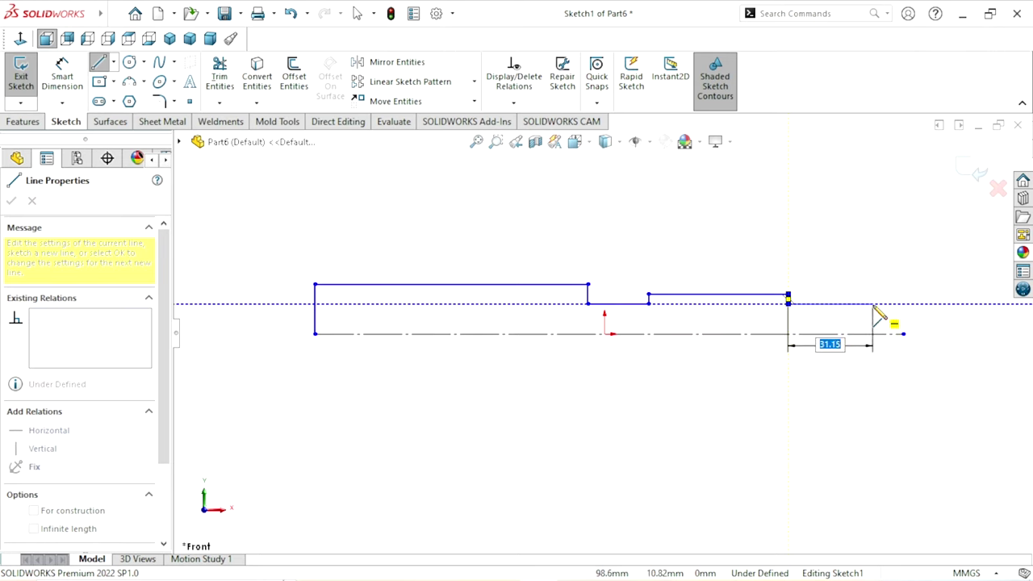
{"action": "left_click", "coordinate": [872, 304]}
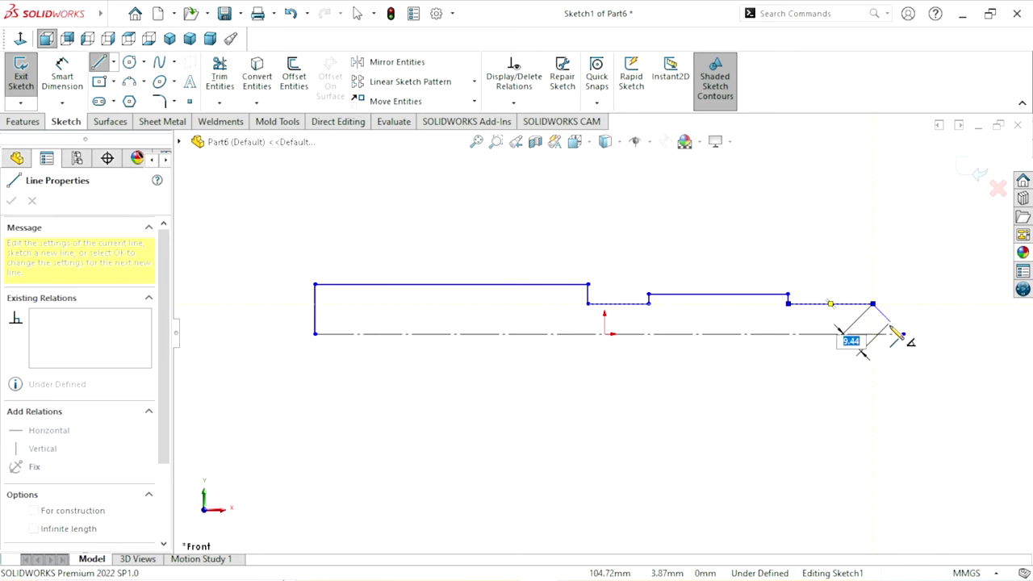
{"action": "right_click", "coordinate": [799, 258]}
{"action": "left_click", "coordinate": [828, 271]}
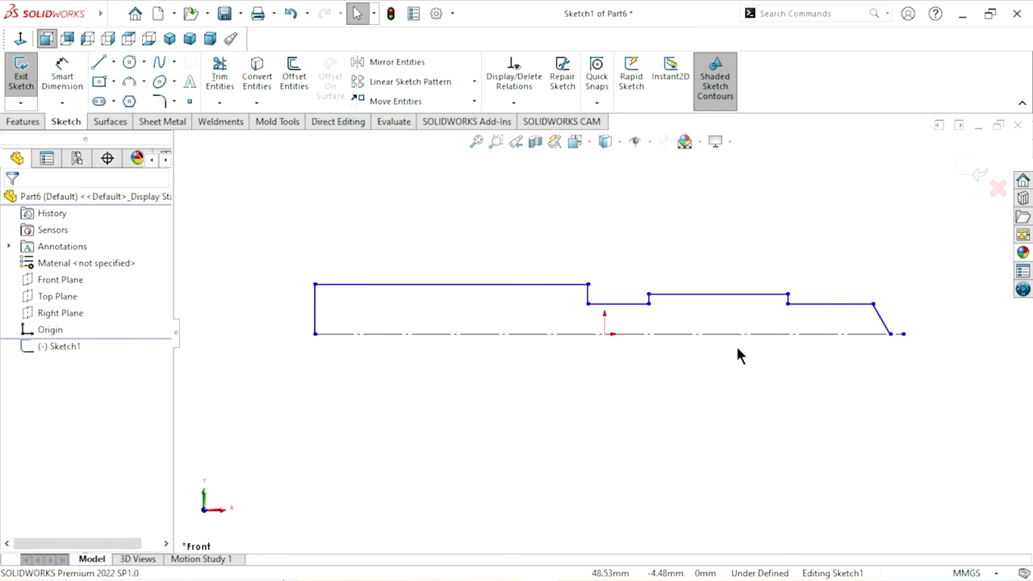
Step: Dimension the main shaft diameter to 15 mm against the centerline
{"action": "scroll", "coordinate": [735, 343], "scroll_direction": "down", "scroll_amount": 1}
{"action": "scroll", "coordinate": [605, 347], "scroll_direction": "up", "scroll_amount": 2}
{"action": "scroll", "coordinate": [488, 274], "scroll_direction": "down", "scroll_amount": 1}
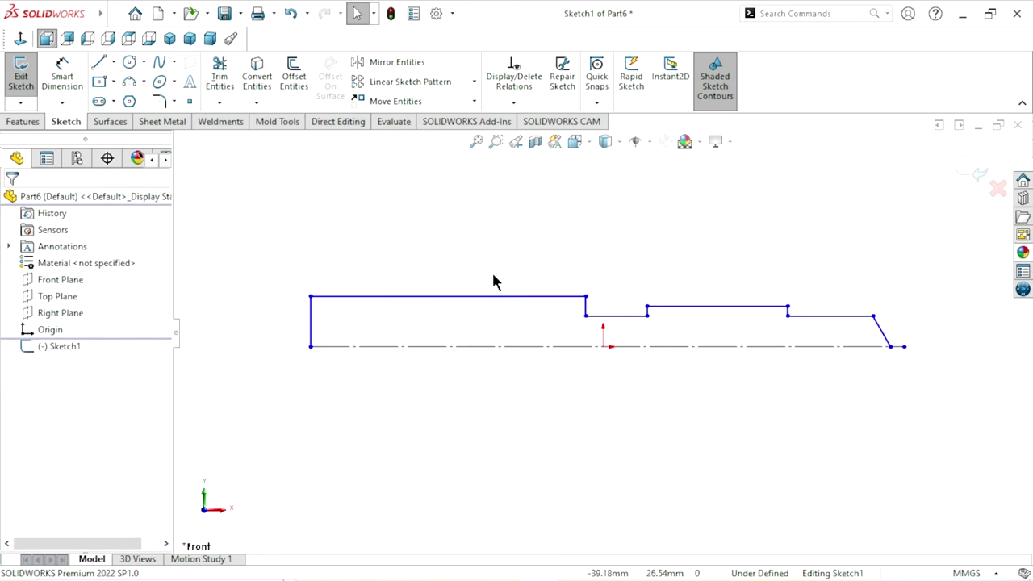
{"action": "left_click", "coordinate": [62, 77]}
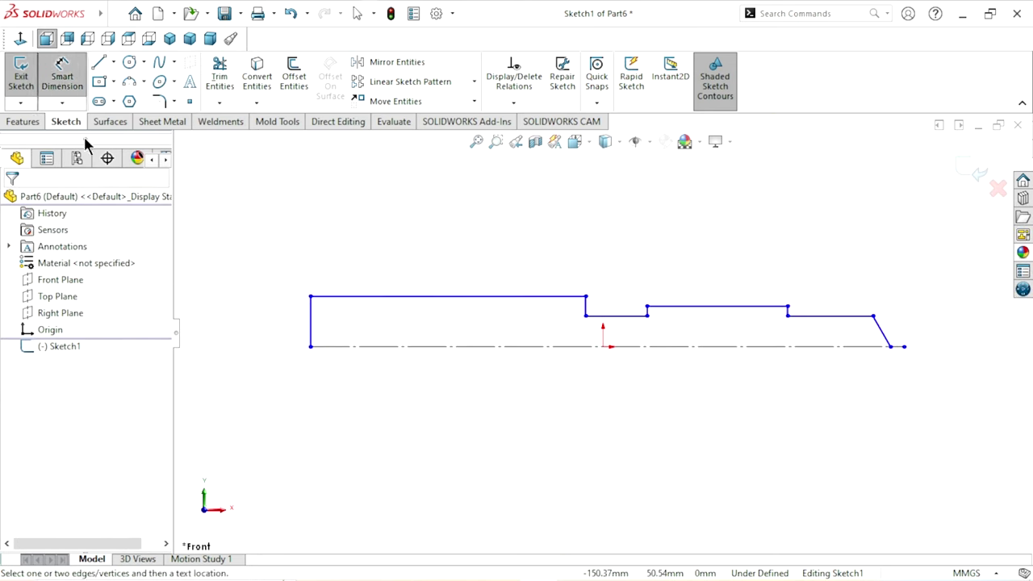
{"action": "left_click", "coordinate": [356, 298]}
{"action": "left_click", "coordinate": [355, 347]}
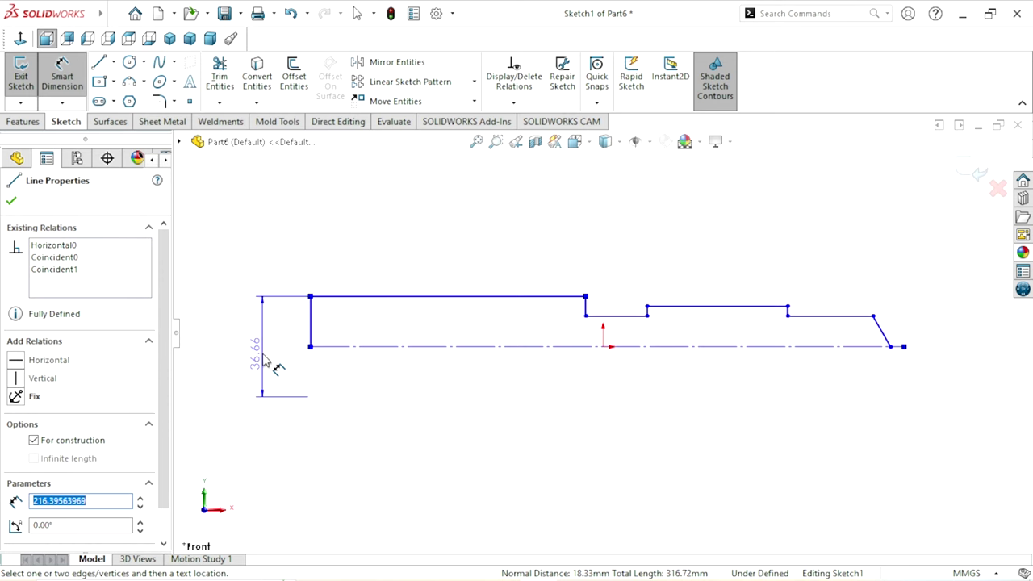
{"action": "left_click", "coordinate": [275, 367]}
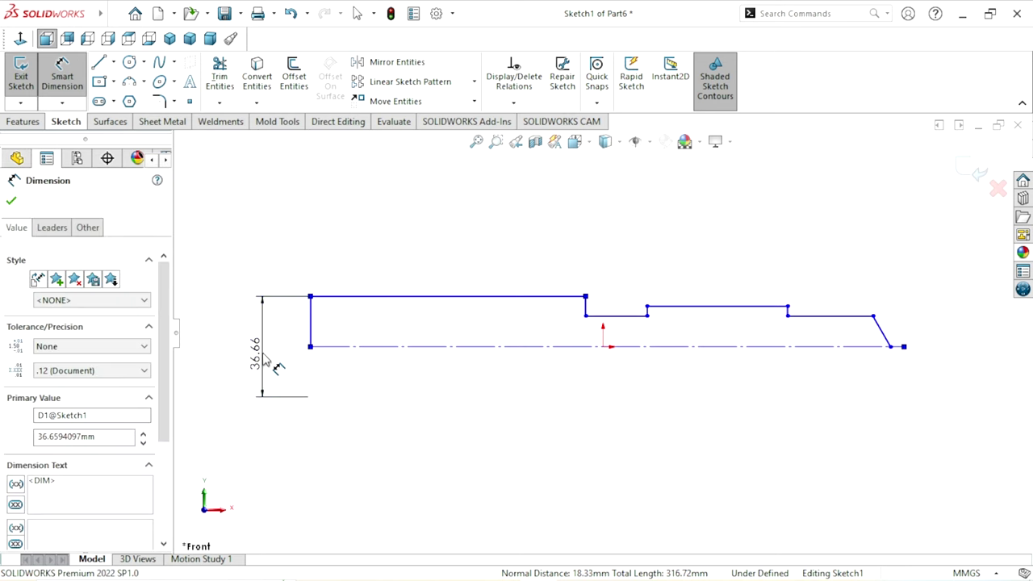
{"action": "type", "text": "15"}
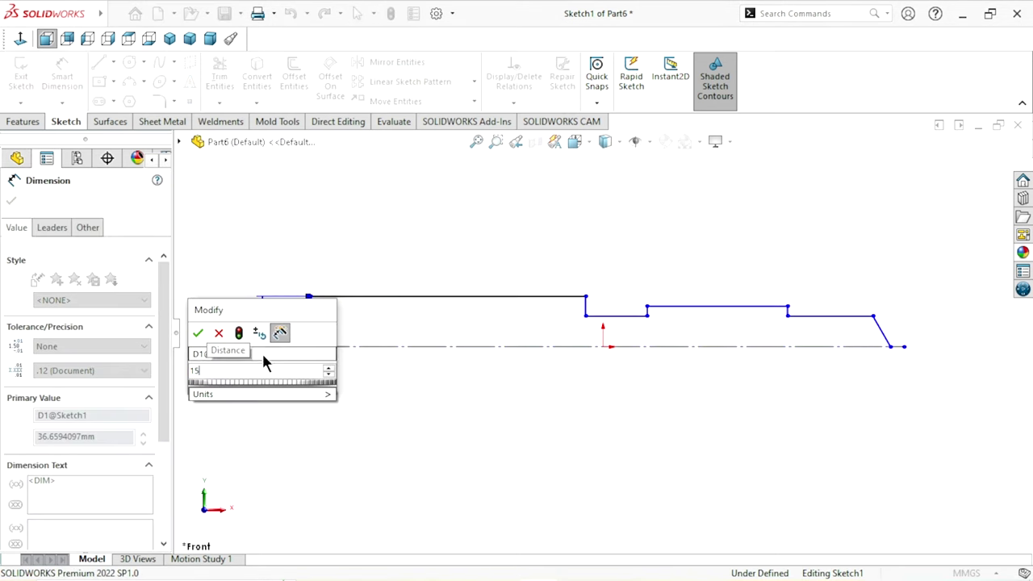
{"action": "left_click", "coordinate": [199, 333]}
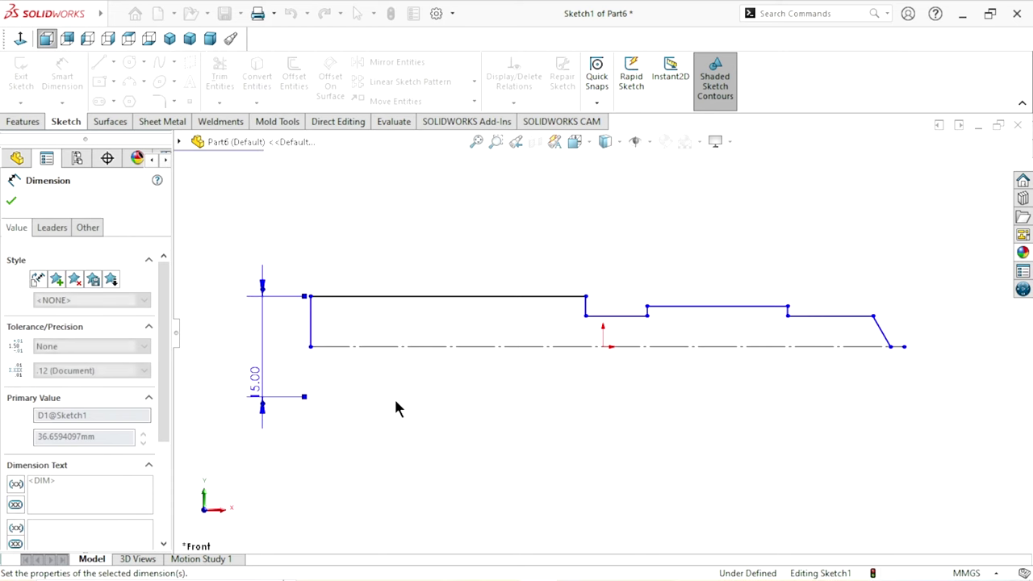
Step: Dimension the groove diameter to 8.5 mm
{"action": "left_click", "coordinate": [617, 316]}
{"action": "left_click", "coordinate": [611, 395]}
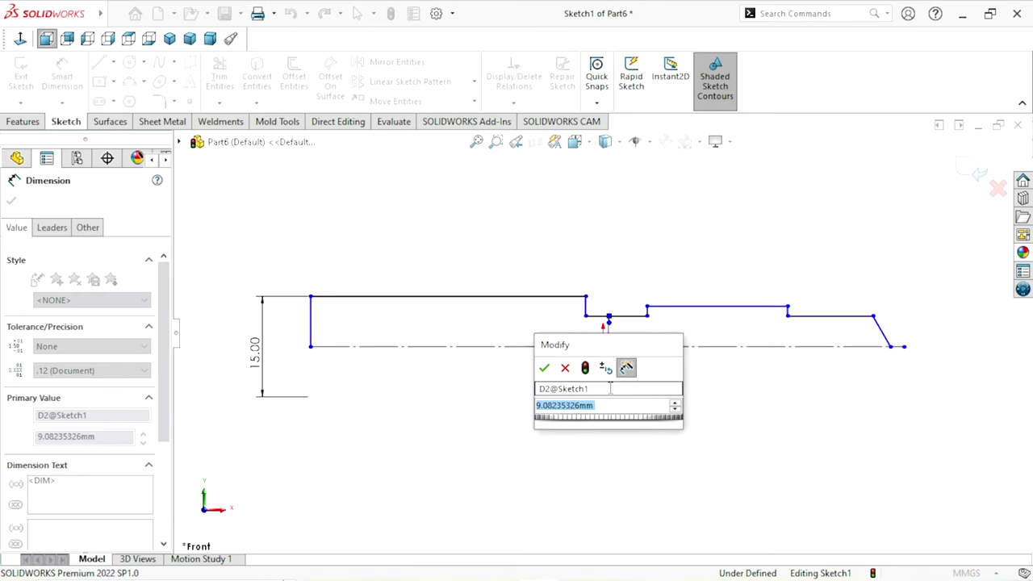
{"action": "type", "text": "8.5"}
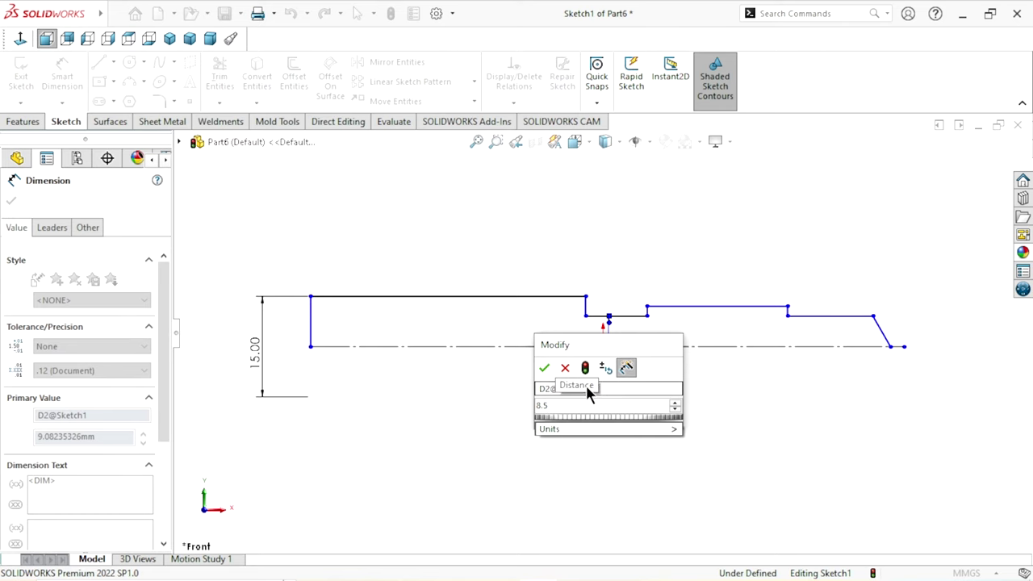
{"action": "left_click", "coordinate": [544, 368]}
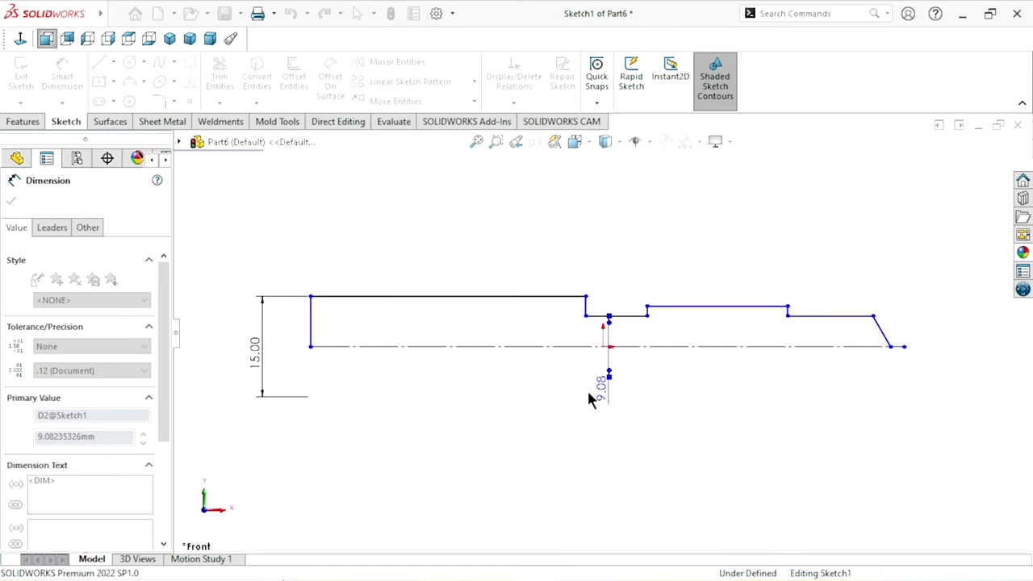
Step: Dimension the middle section to 10 mm and the end section to 8.90 mm
{"action": "left_click", "coordinate": [712, 314]}
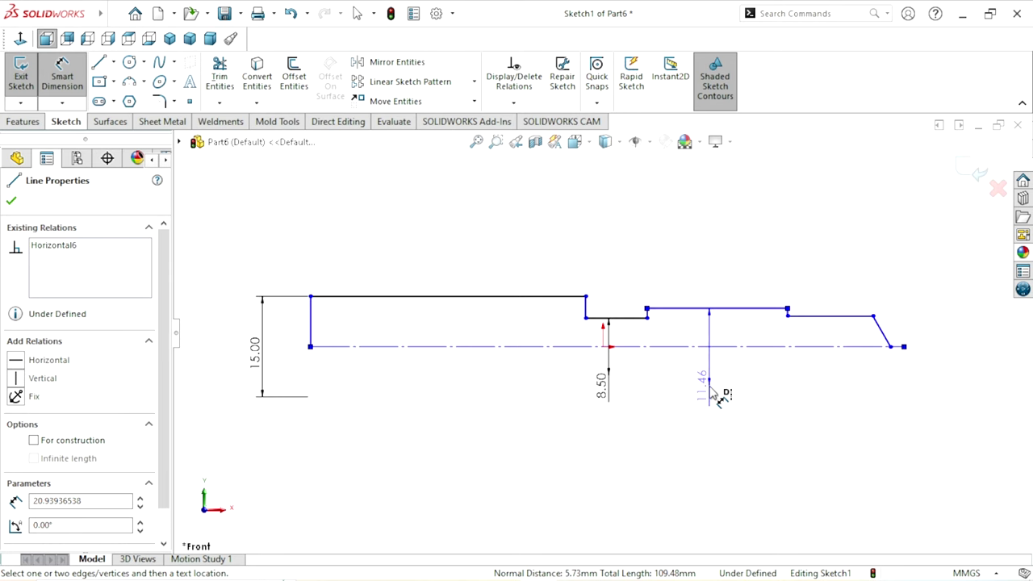
{"action": "left_click", "coordinate": [713, 393]}
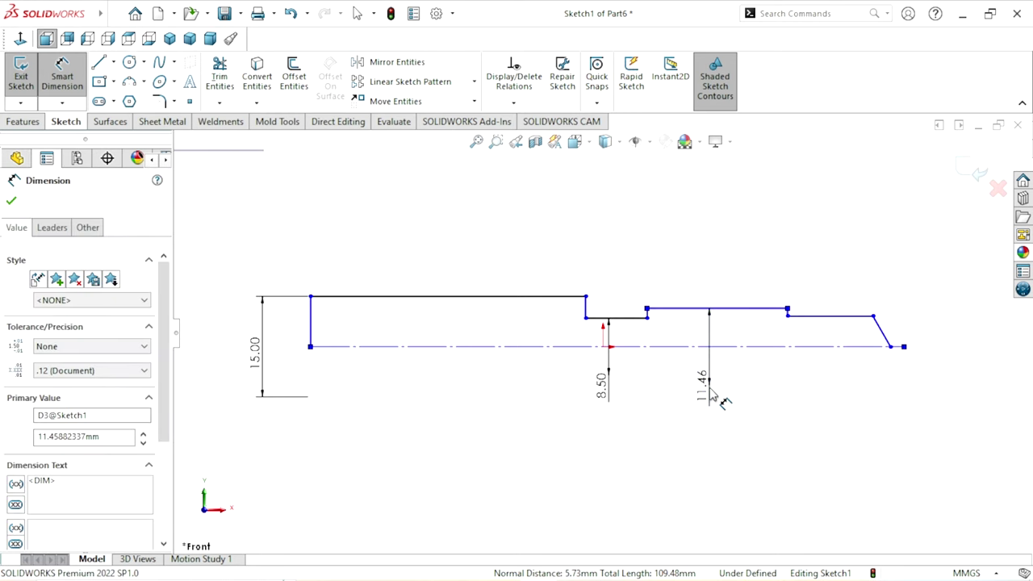
{"action": "type", "text": "10"}
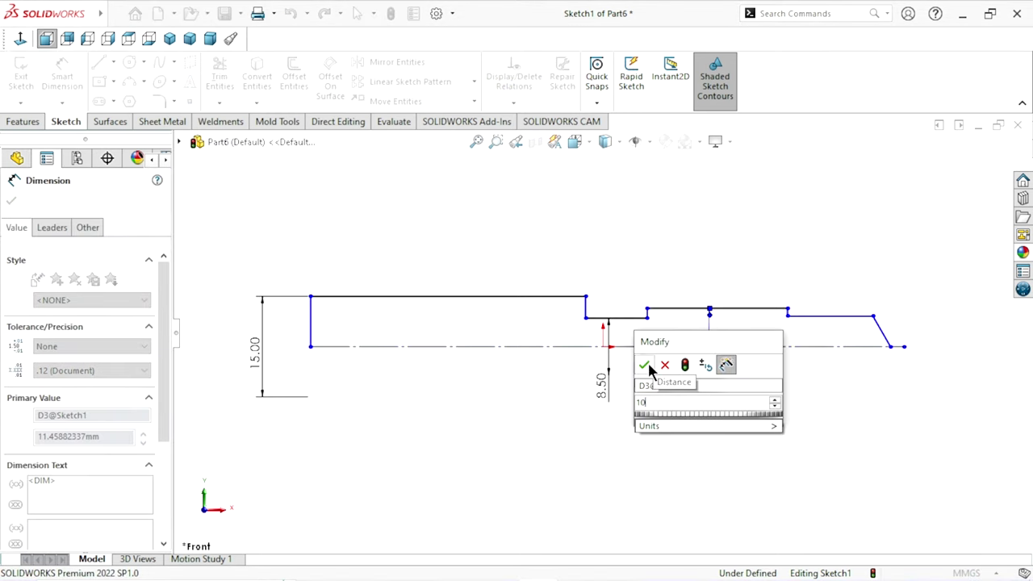
{"action": "left_click", "coordinate": [645, 365]}
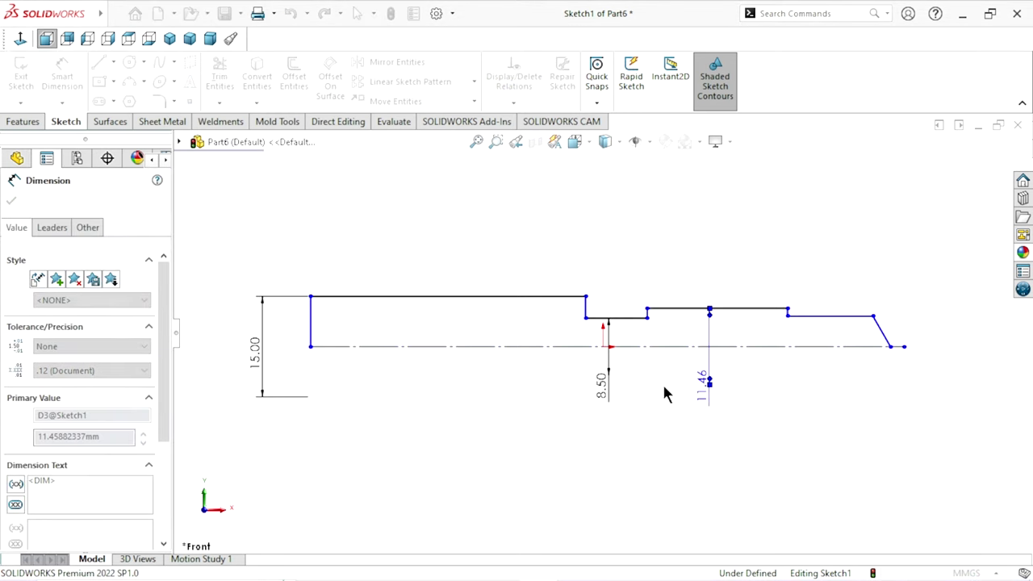
{"action": "left_click", "coordinate": [840, 321]}
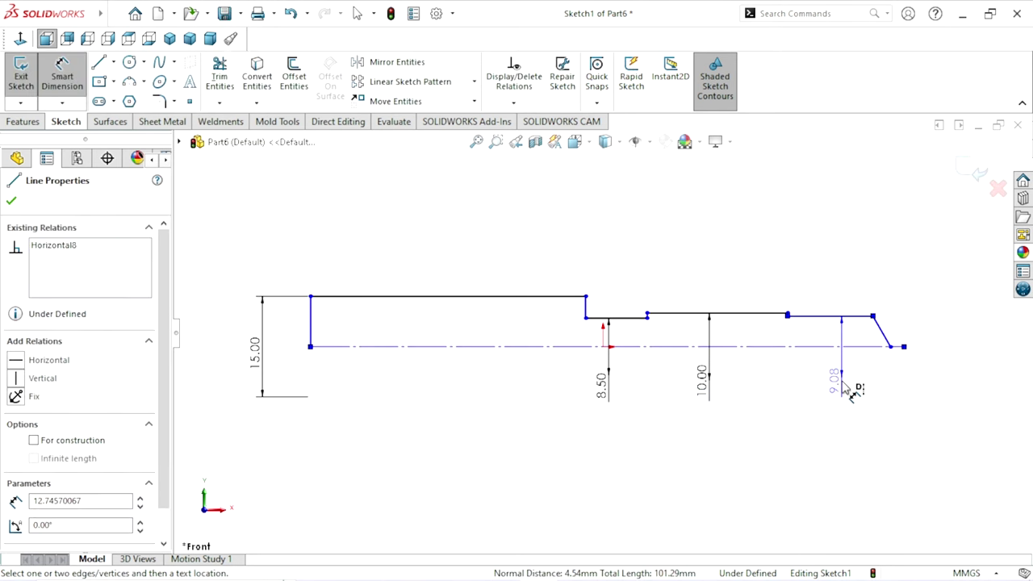
{"action": "left_click", "coordinate": [843, 389]}
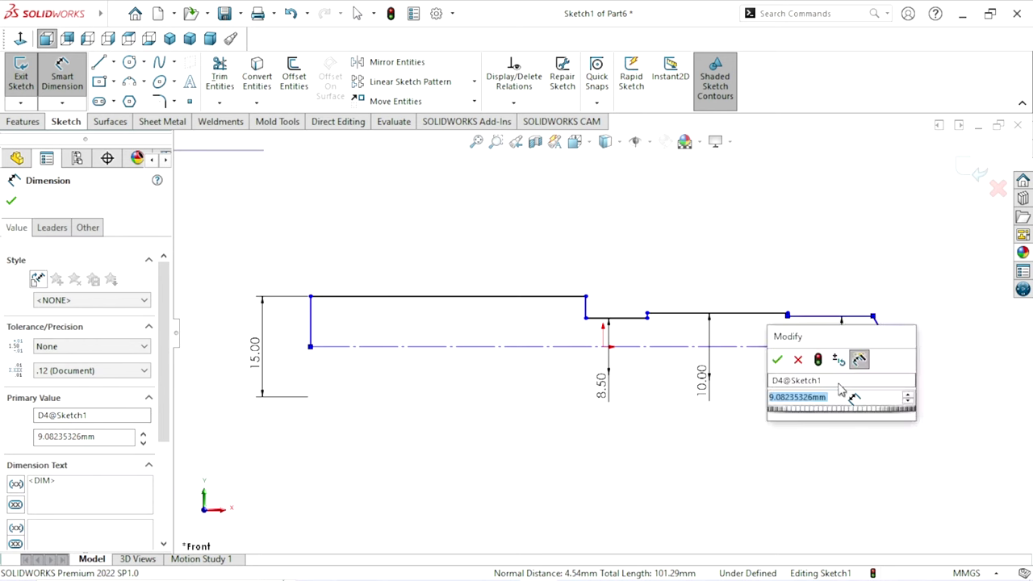
{"action": "type", "text": "8.9"}
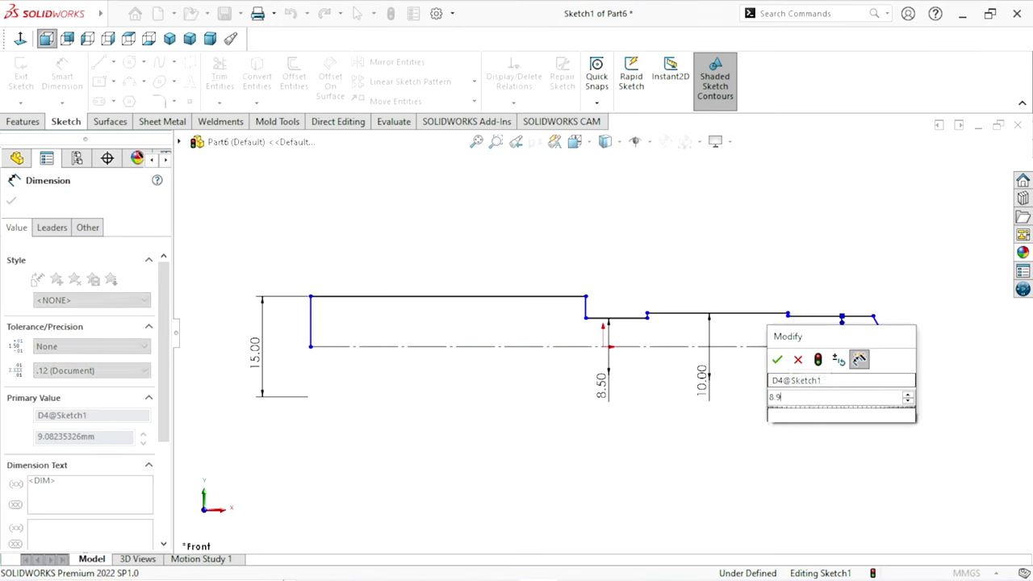
{"action": "type", "text": "0"}
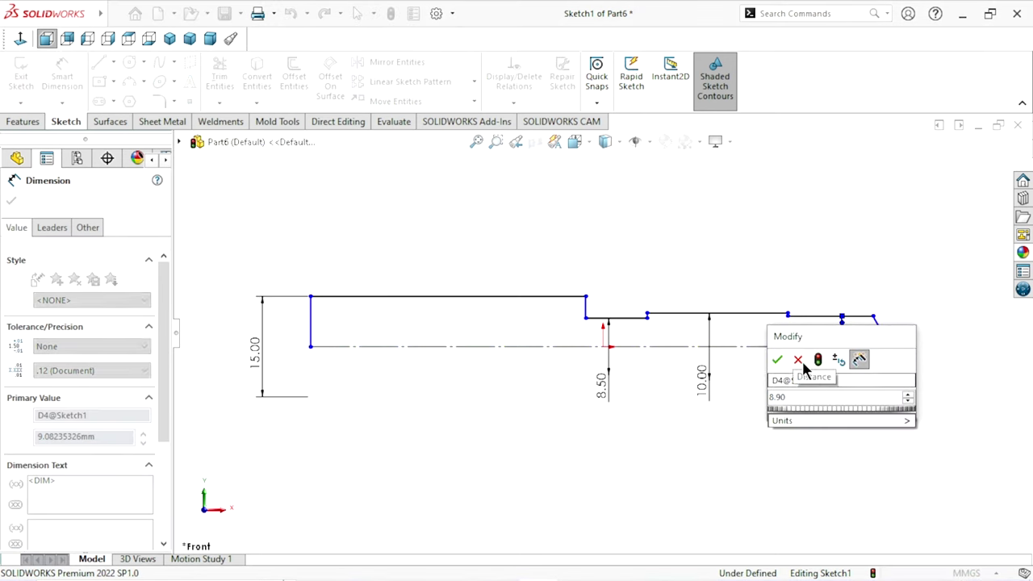
{"action": "left_click", "coordinate": [777, 360]}
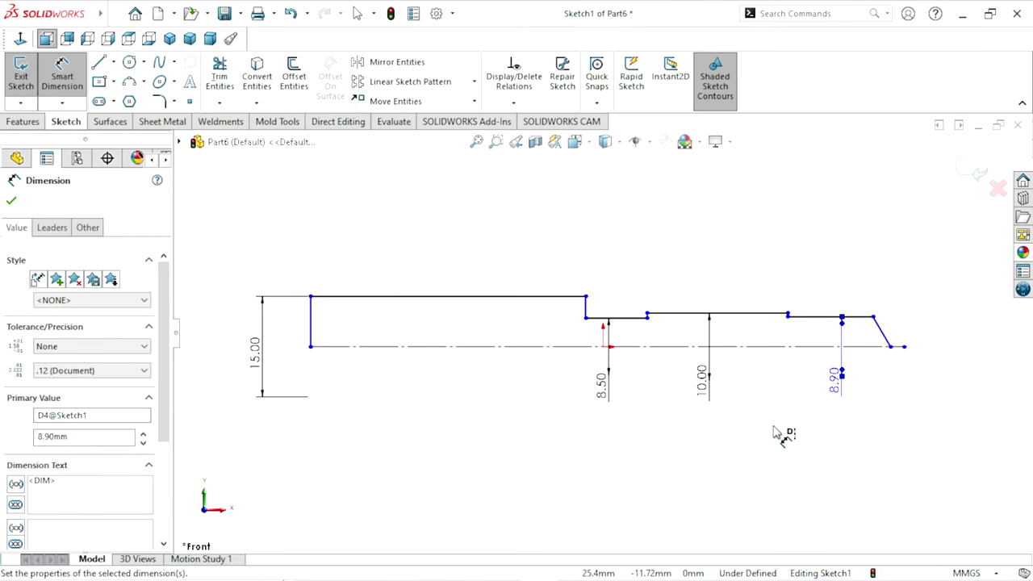
Step: Set the angle between the tip line and the centerline to 45°
{"action": "left_click", "coordinate": [884, 339]}
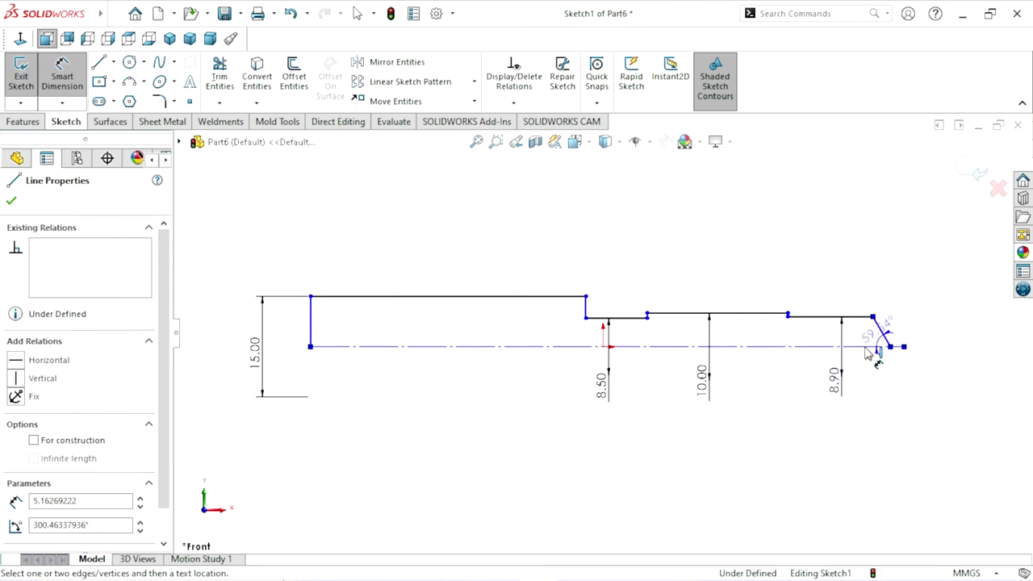
{"action": "left_click", "coordinate": [875, 346]}
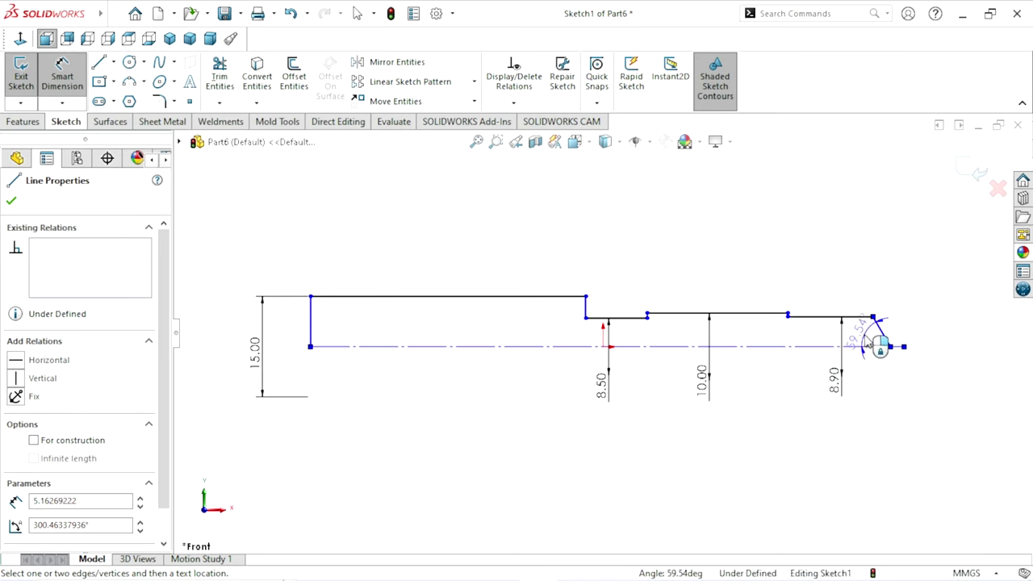
{"action": "left_click", "coordinate": [868, 343]}
{"action": "left_click", "coordinate": [857, 353]}
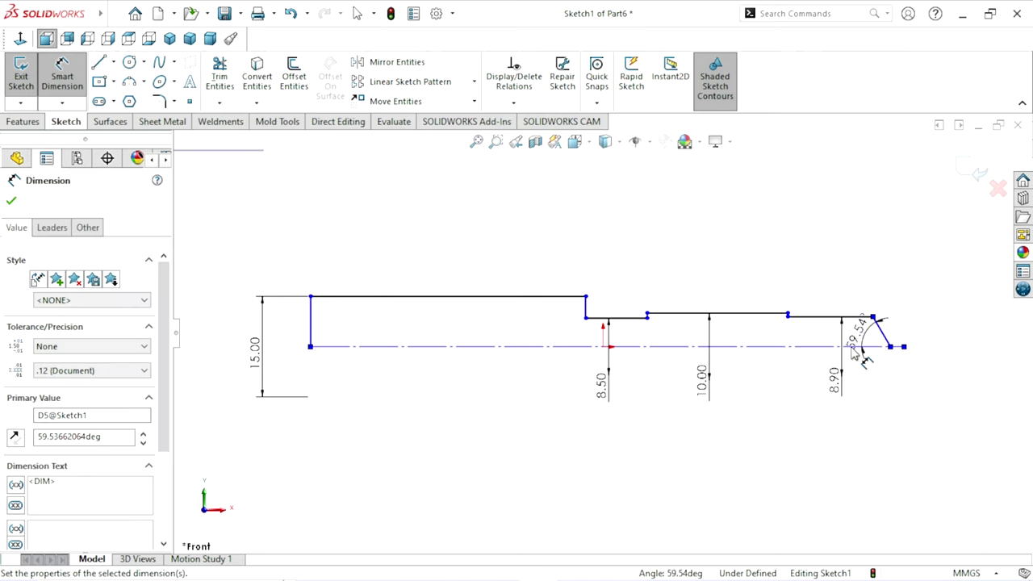
{"action": "type", "text": "45"}
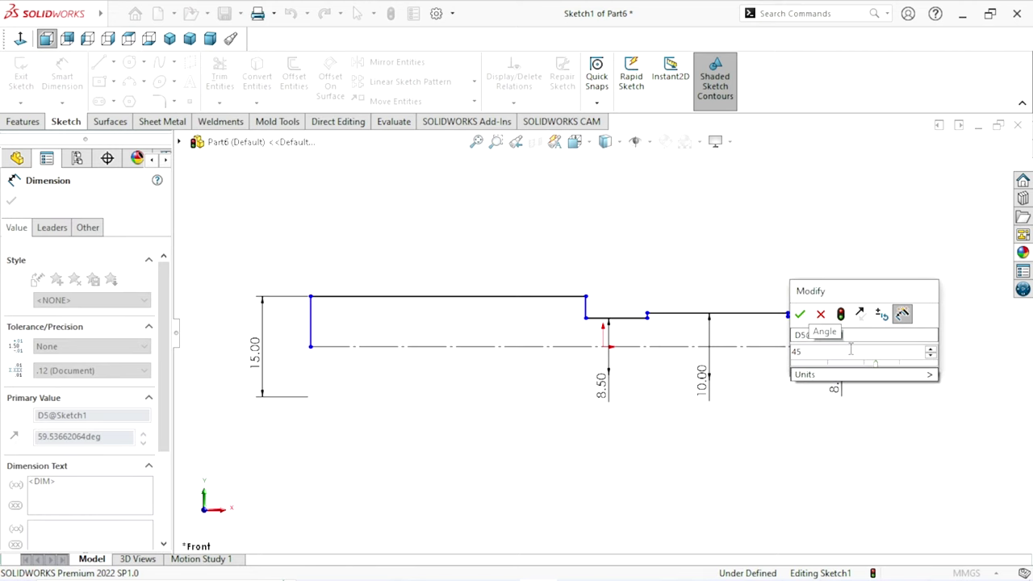
{"action": "left_click", "coordinate": [797, 313]}
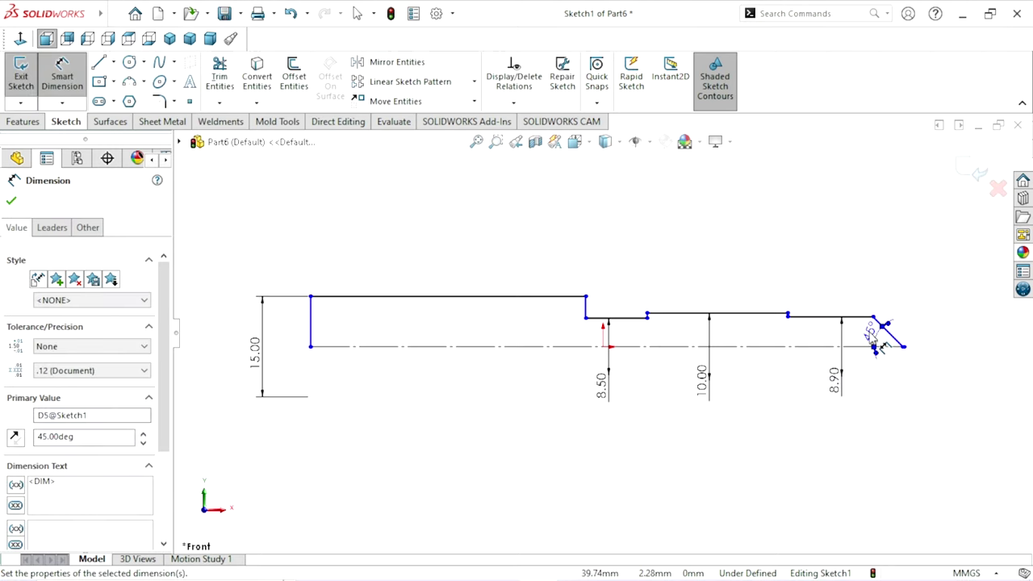
{"action": "scroll", "coordinate": [871, 347], "scroll_direction": "down", "scroll_amount": 3}
{"action": "scroll", "coordinate": [607, 381], "scroll_direction": "up", "scroll_amount": 5}
{"action": "scroll", "coordinate": [480, 380], "scroll_direction": "up", "scroll_amount": 2}
{"action": "scroll", "coordinate": [404, 341], "scroll_direction": "down", "scroll_amount": 1}
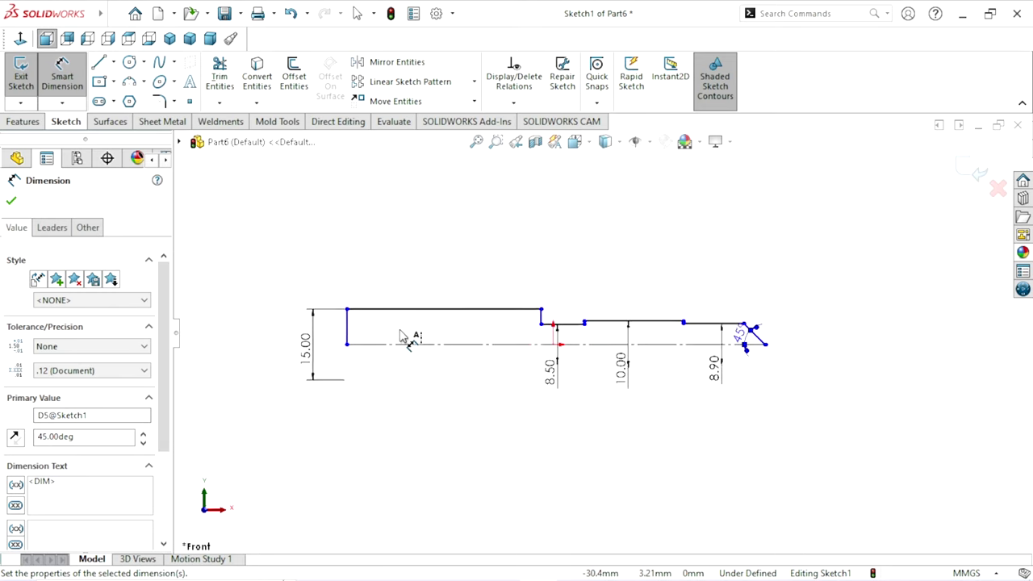
{"action": "scroll", "coordinate": [484, 339], "scroll_direction": "down", "scroll_amount": 1}
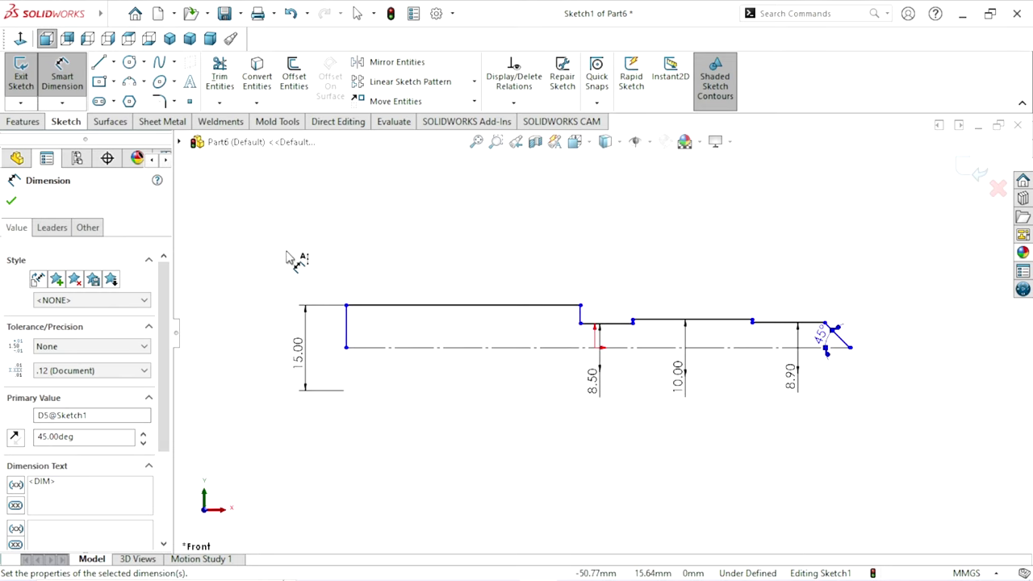
{"action": "left_click", "coordinate": [12, 204]}
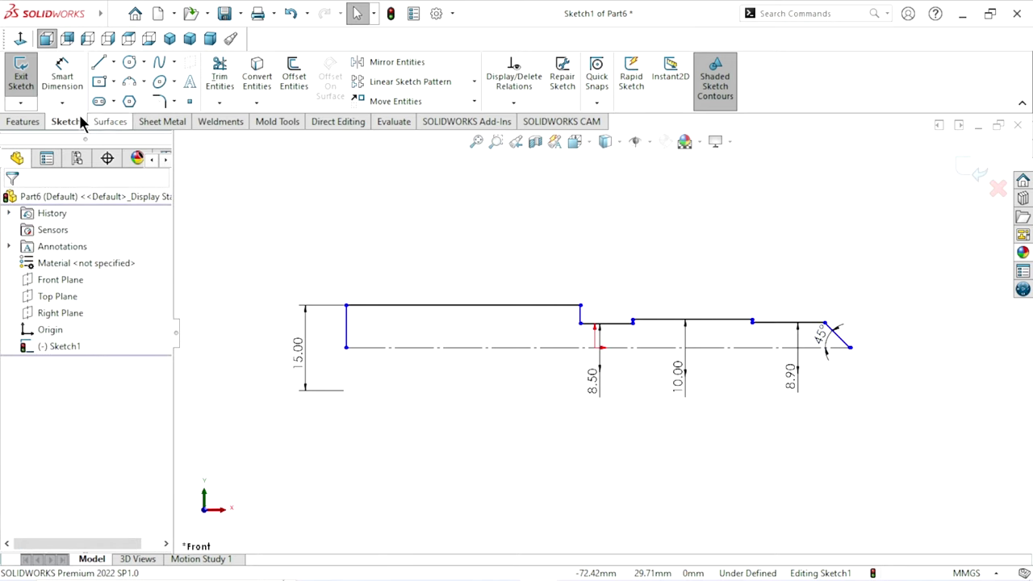
Step: Dimension the first top section to 30 mm and the groove step to 8 mm
{"action": "left_click", "coordinate": [448, 305]}
{"action": "left_click", "coordinate": [452, 264]}
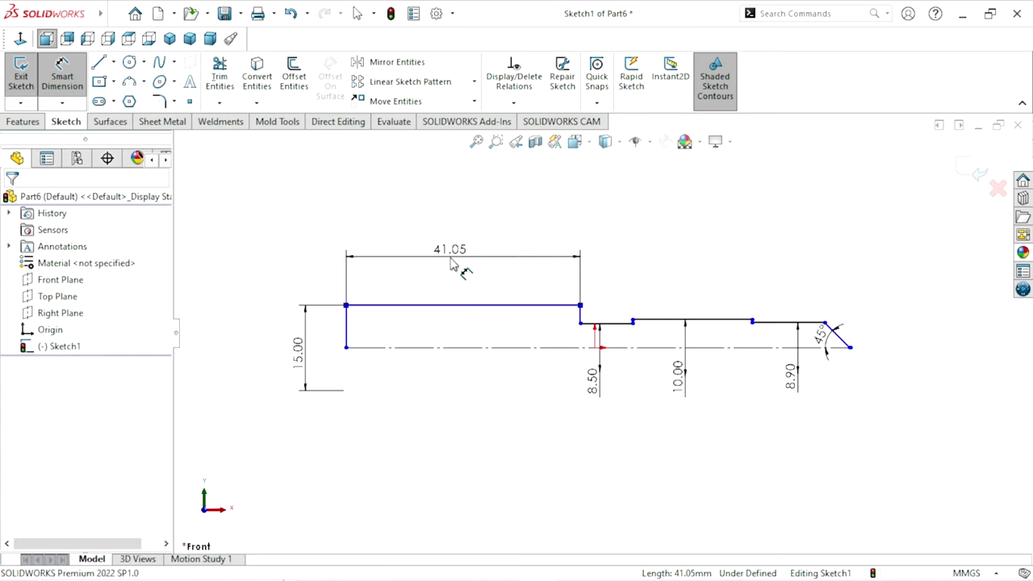
{"action": "type", "text": "30"}
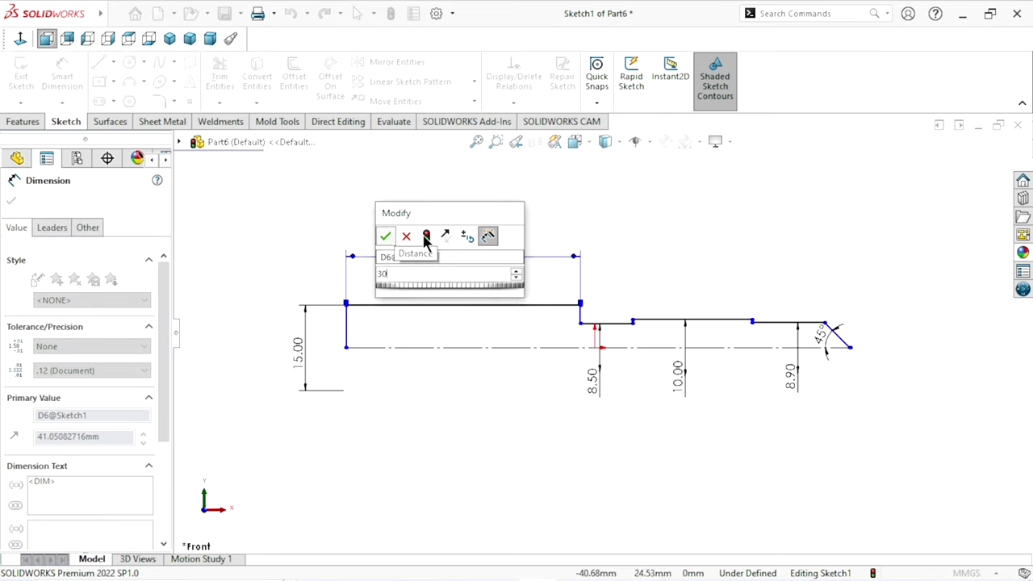
{"action": "key", "text": "Escape"}
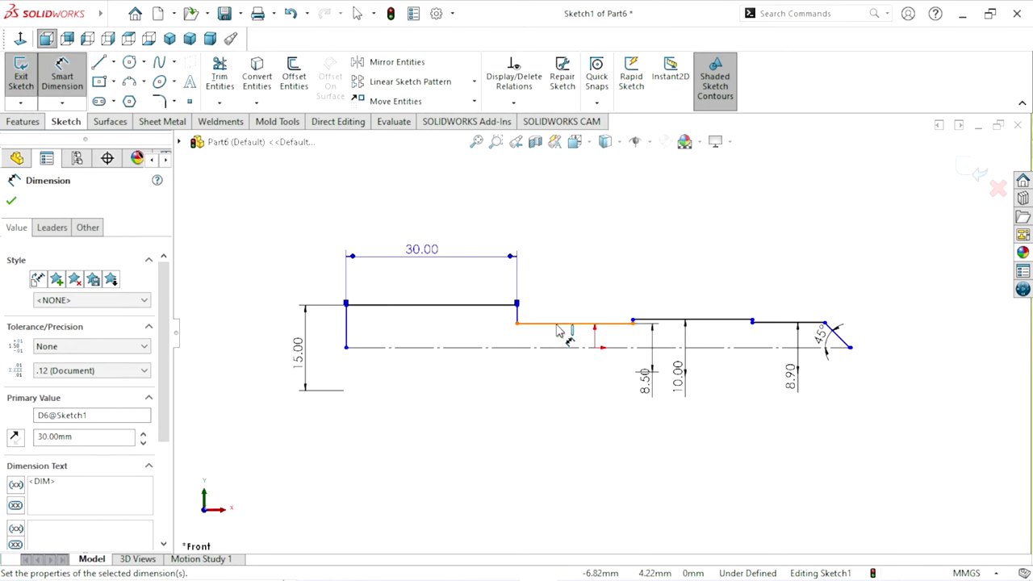
{"action": "left_click", "coordinate": [568, 295]}
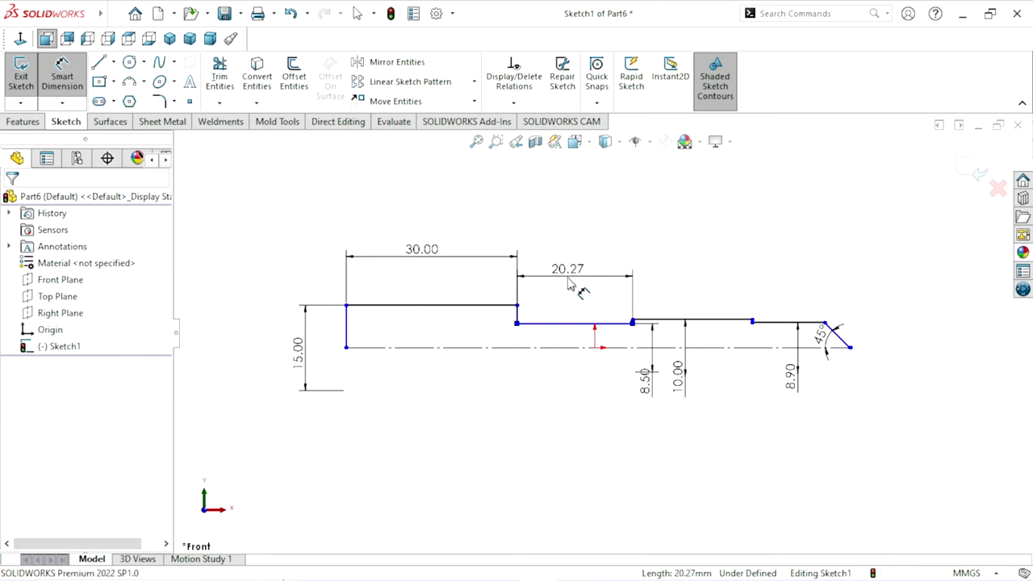
{"action": "left_click", "coordinate": [570, 284]}
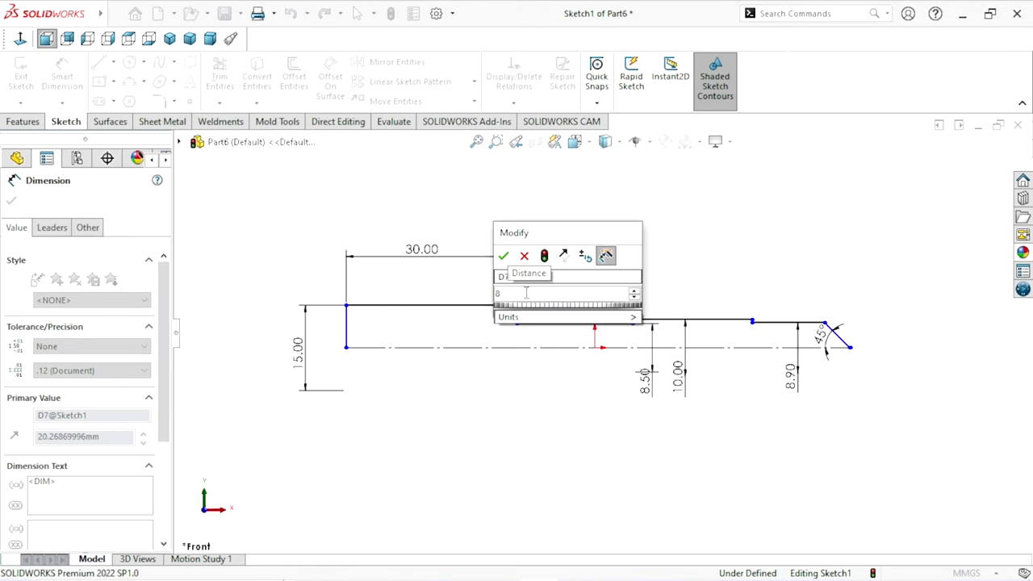
{"action": "type", "text": "8"}
{"action": "left_click", "coordinate": [503, 256]}
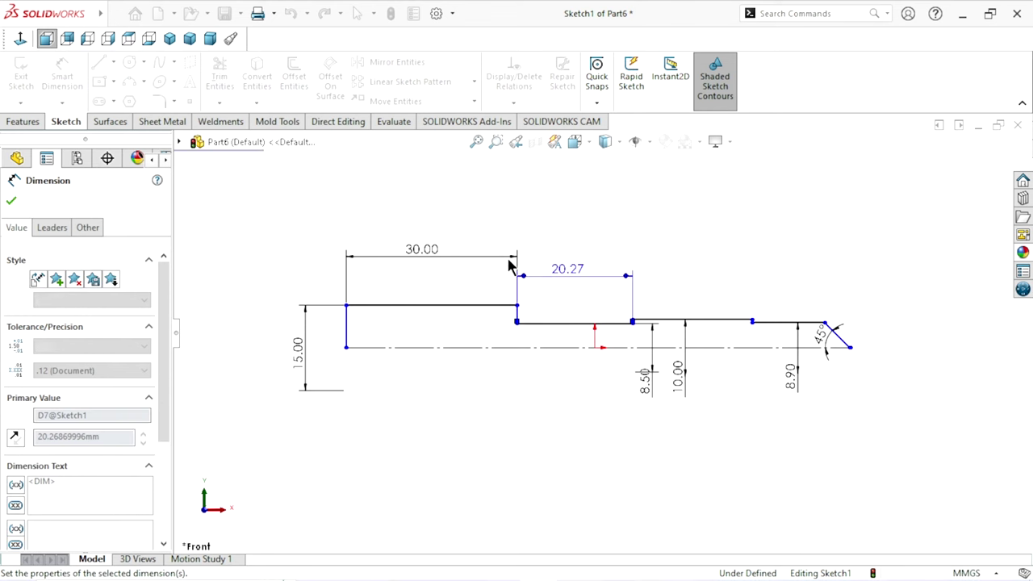
Step: Dimension the next section to 20 mm and the last step before the chamfer to 10 mm
{"action": "left_click", "coordinate": [640, 321]}
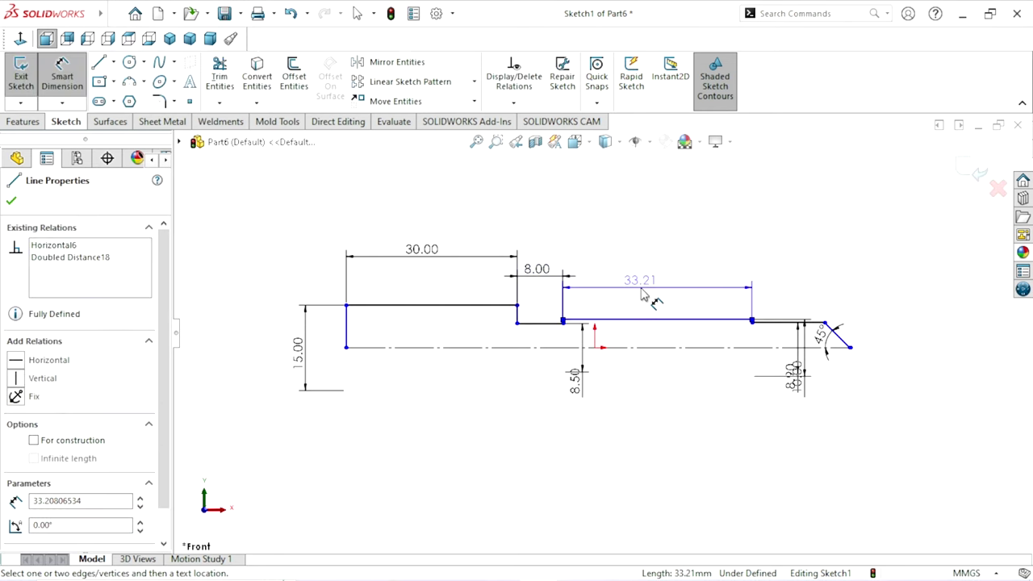
{"action": "left_click", "coordinate": [643, 295]}
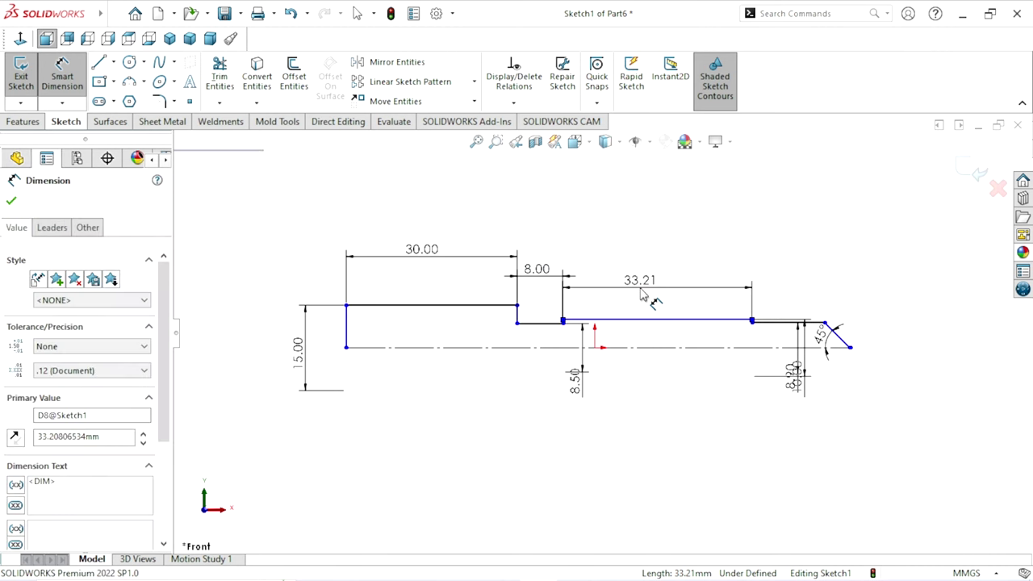
{"action": "type", "text": "20"}
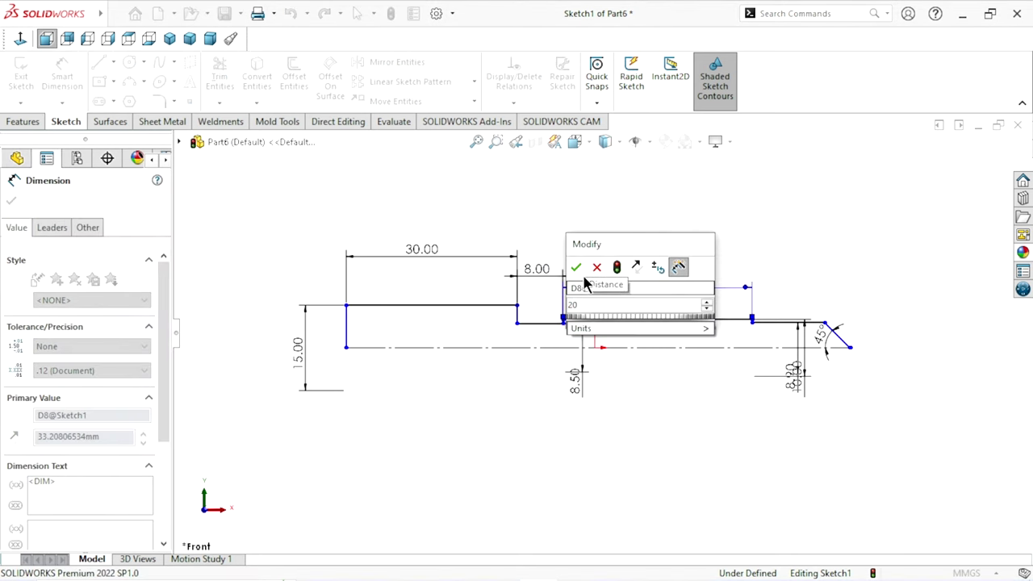
{"action": "left_click", "coordinate": [577, 269]}
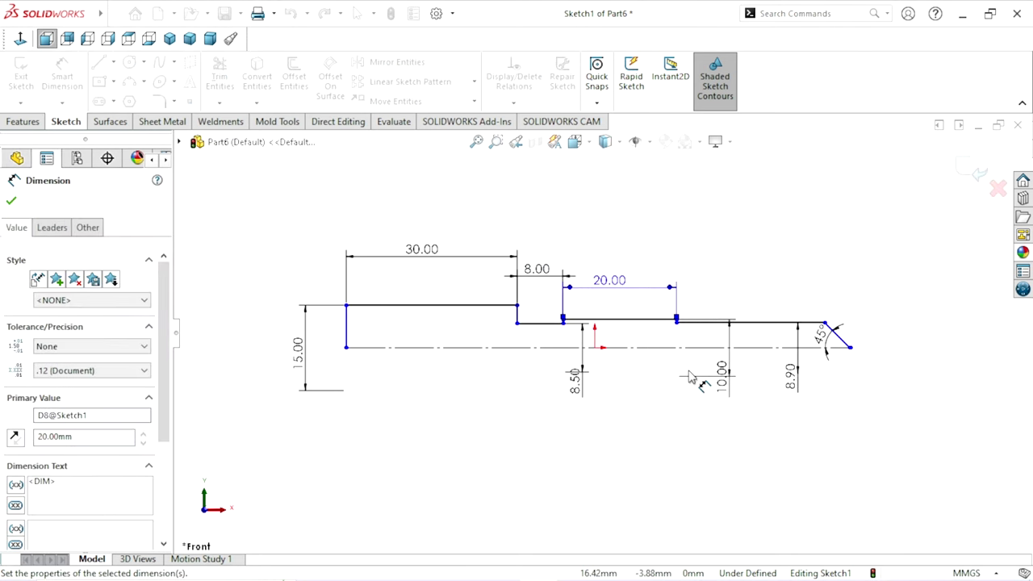
{"action": "left_click", "coordinate": [776, 318]}
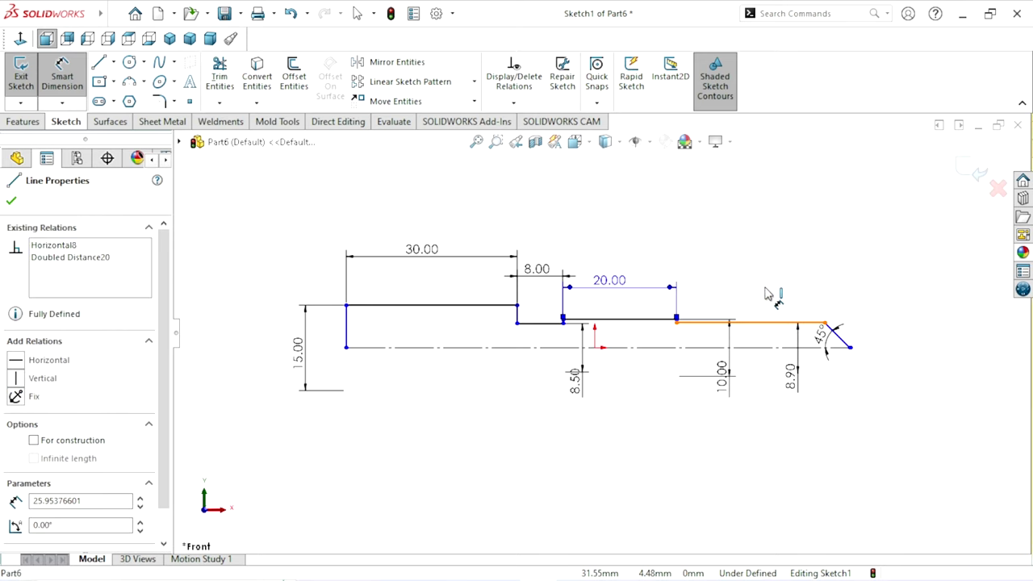
{"action": "left_click", "coordinate": [766, 294]}
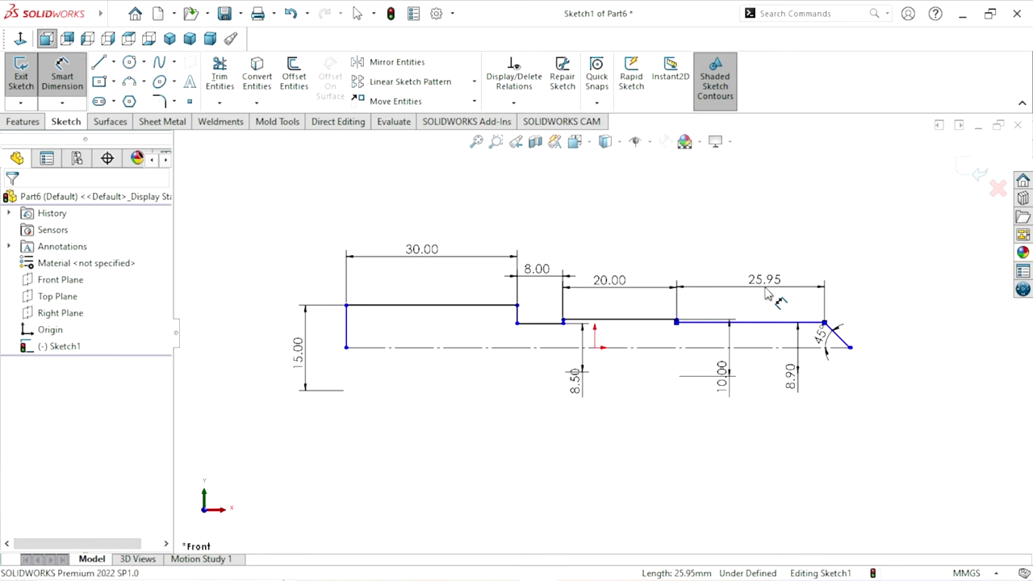
{"action": "type", "text": "10"}
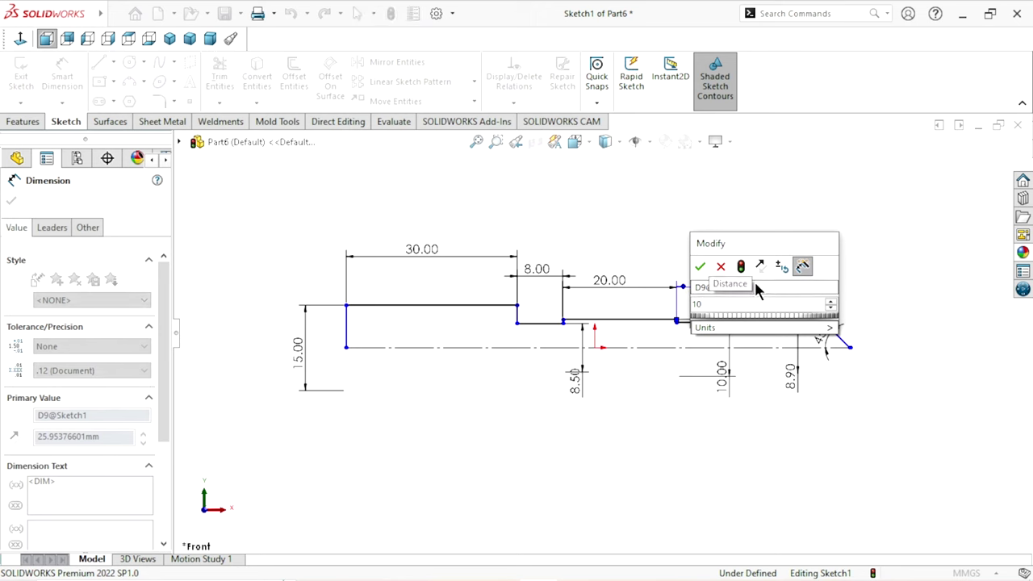
{"action": "left_click", "coordinate": [700, 266]}
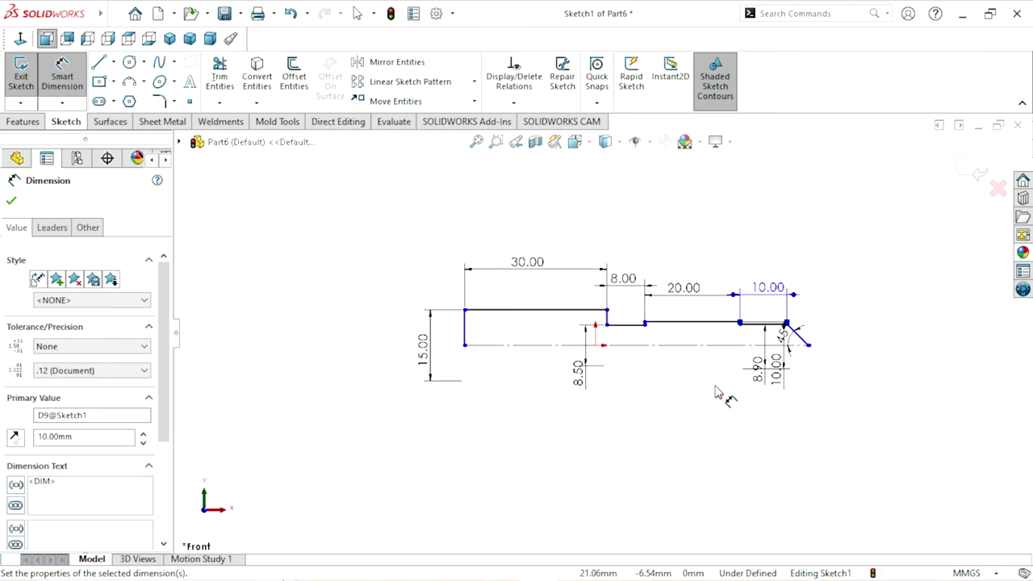
{"action": "scroll", "coordinate": [710, 385], "scroll_direction": "down", "scroll_amount": 1}
{"action": "scroll", "coordinate": [700, 375], "scroll_direction": "down", "scroll_amount": 1}
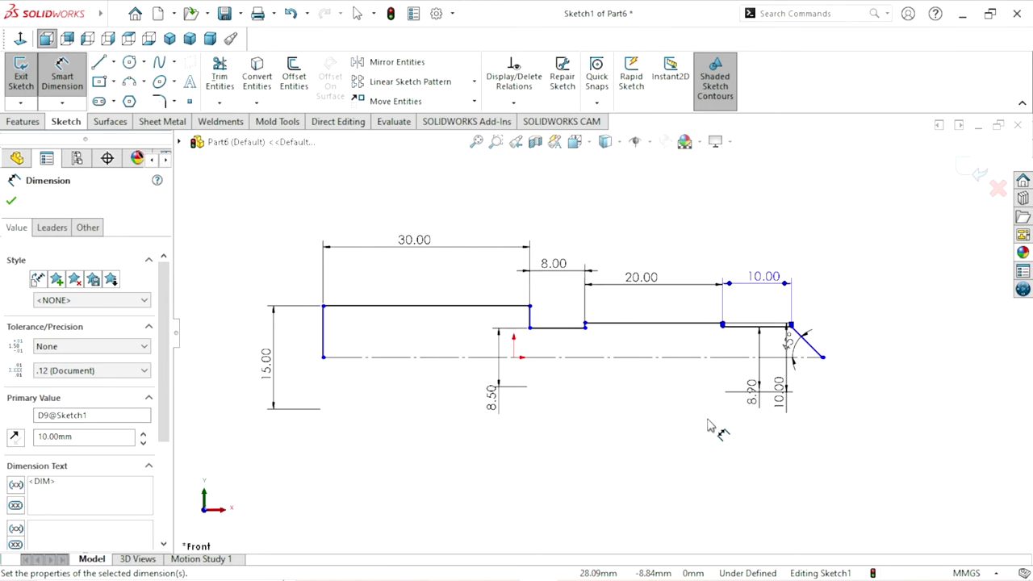
{"action": "key", "text": "f"}
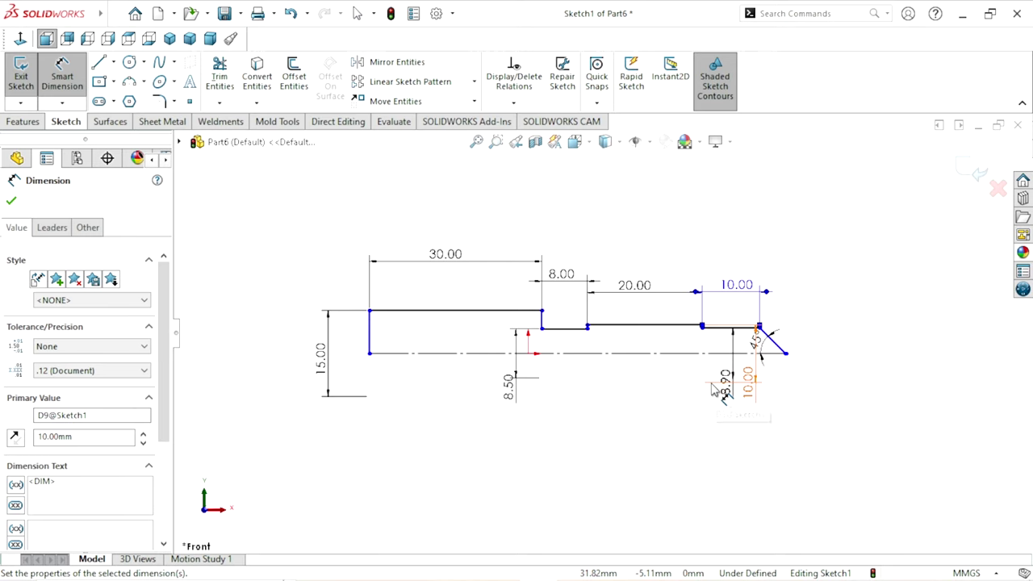
{"action": "scroll", "coordinate": [712, 390], "scroll_direction": "down", "scroll_amount": 1}
{"action": "scroll", "coordinate": [721, 401], "scroll_direction": "up", "scroll_amount": 1}
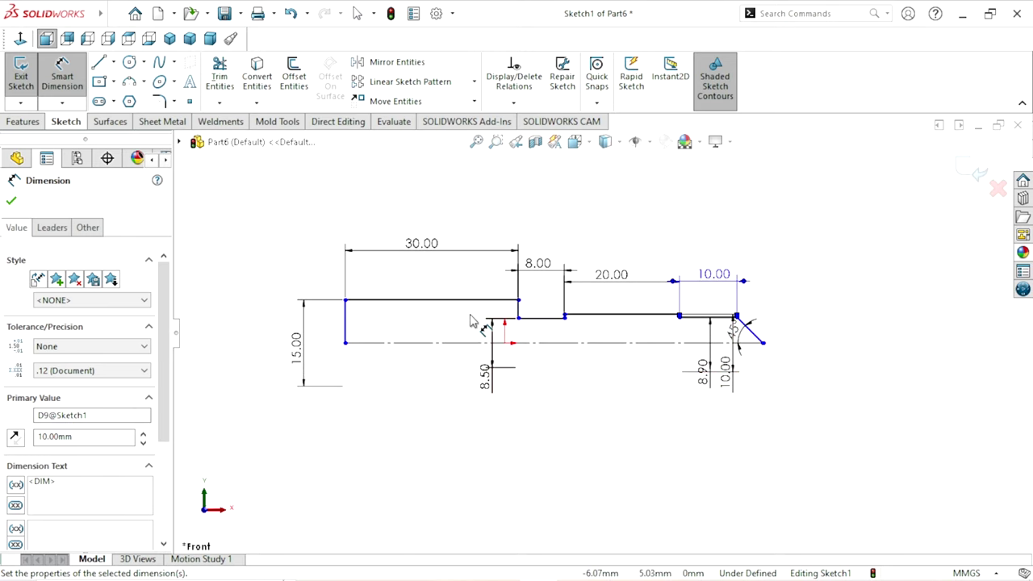
{"action": "scroll", "coordinate": [472, 321], "scroll_direction": "down", "scroll_amount": 1}
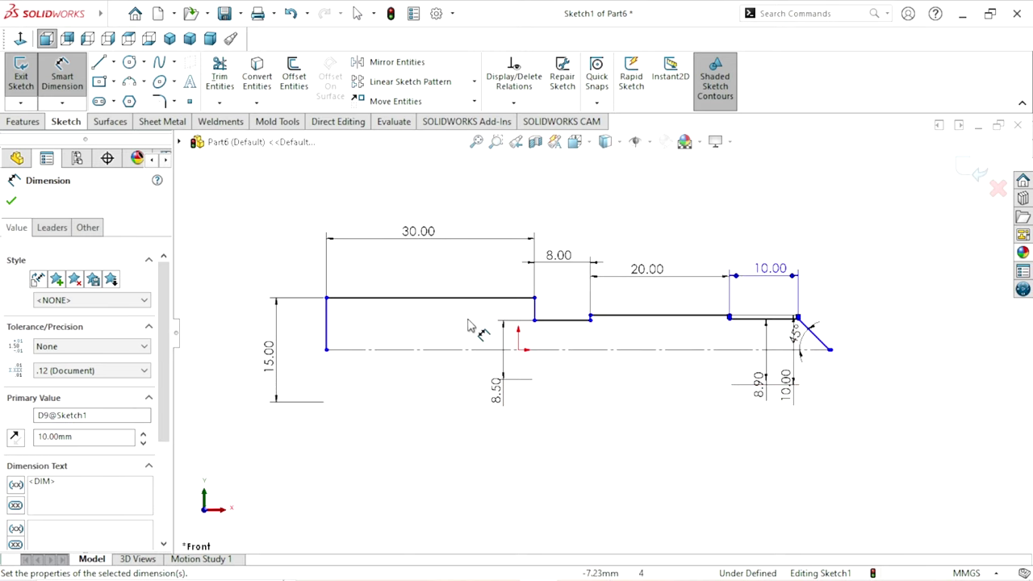
{"action": "left_click", "coordinate": [11, 201]}
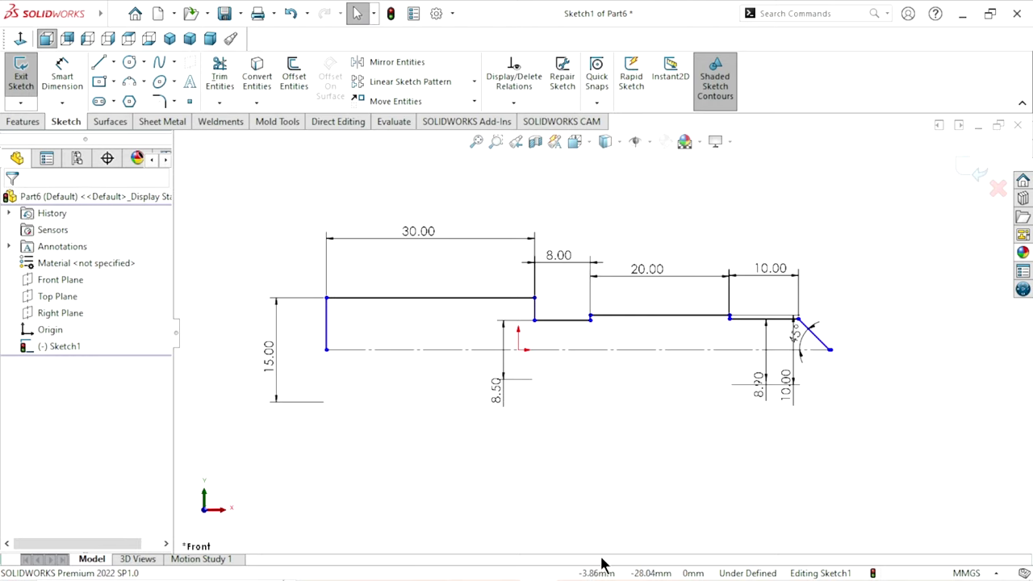
Step: Make the 45° line's lower end point coincident with the centerline's right end point
{"action": "scroll", "coordinate": [857, 350], "scroll_direction": "down", "scroll_amount": 2}
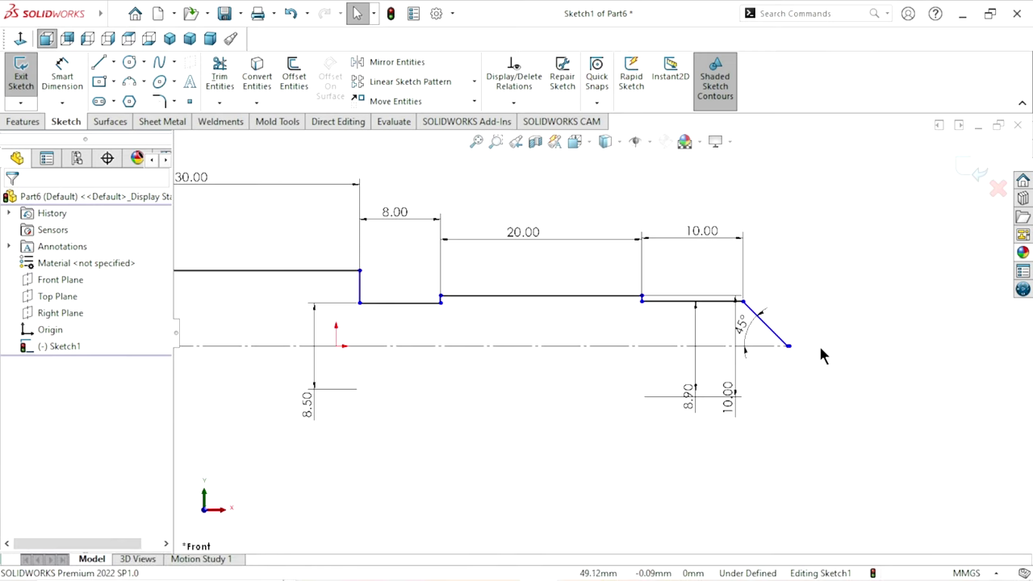
{"action": "scroll", "coordinate": [820, 355], "scroll_direction": "down", "scroll_amount": 2}
{"action": "scroll", "coordinate": [777, 360], "scroll_direction": "down", "scroll_amount": 1}
{"action": "scroll", "coordinate": [698, 350], "scroll_direction": "down", "scroll_amount": 2}
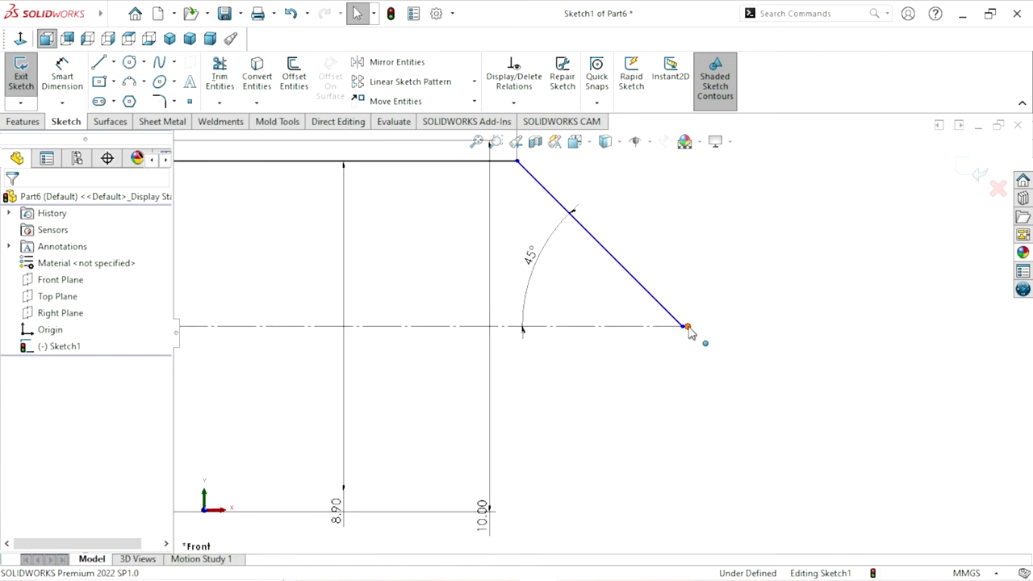
{"action": "left_click", "coordinate": [685, 328]}
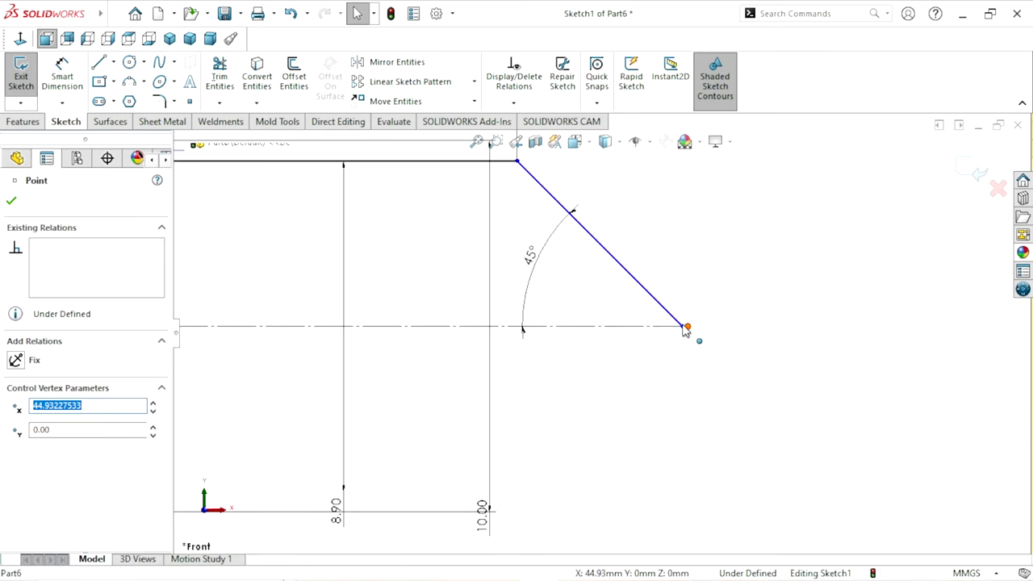
{"action": "left_click", "coordinate": [697, 342], "text": "ctrl"}
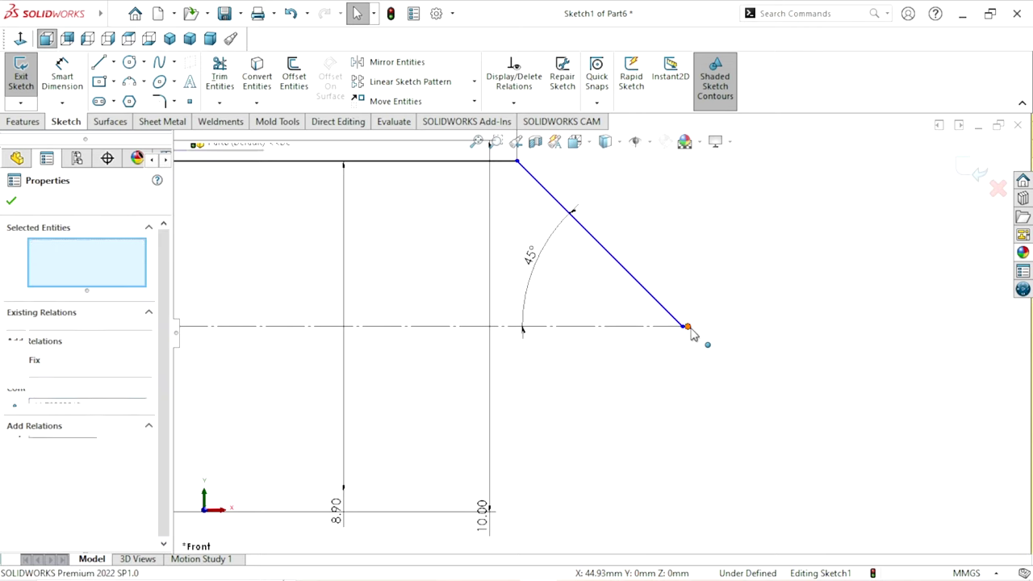
{"action": "left_click", "coordinate": [771, 258]}
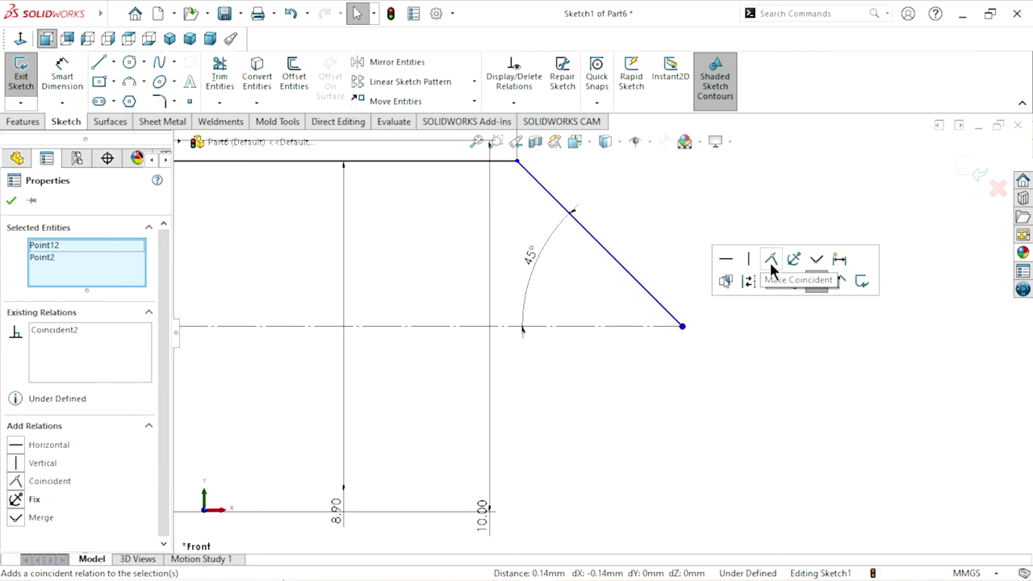
{"action": "left_click", "coordinate": [771, 281]}
{"action": "scroll", "coordinate": [668, 413], "scroll_direction": "up", "scroll_amount": 5}
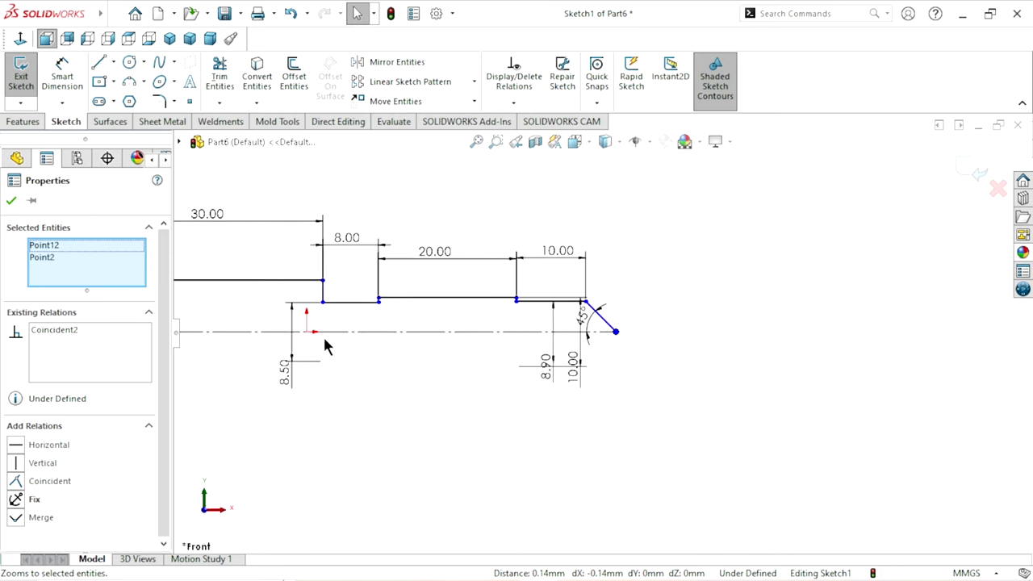
{"action": "scroll", "coordinate": [322, 335], "scroll_direction": "down", "scroll_amount": 1}
{"action": "scroll", "coordinate": [355, 325], "scroll_direction": "down", "scroll_amount": 2}
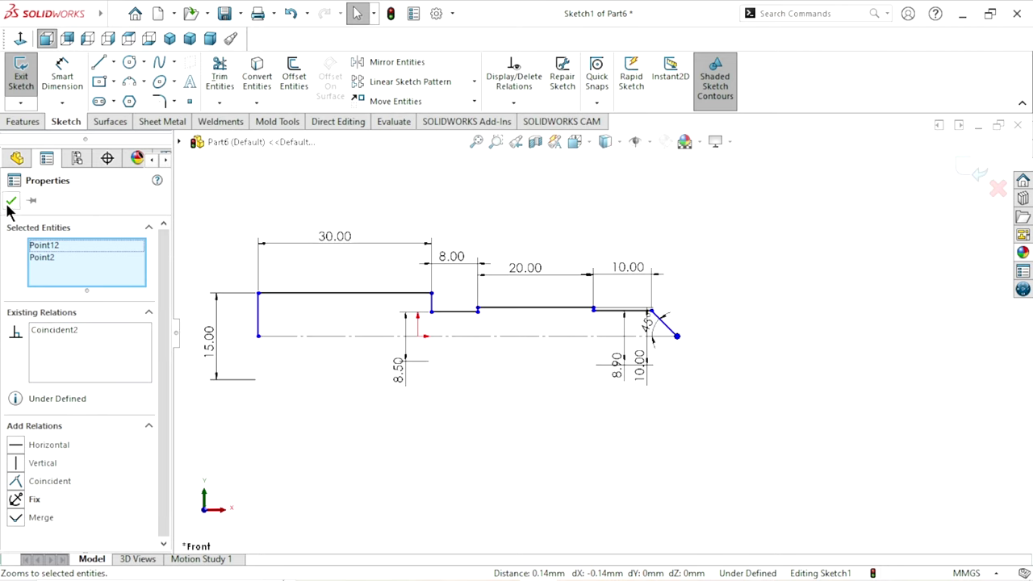
{"action": "left_click", "coordinate": [10, 201]}
{"action": "scroll", "coordinate": [372, 351], "scroll_direction": "up", "scroll_amount": 2}
{"action": "scroll", "coordinate": [462, 335], "scroll_direction": "down", "scroll_amount": 2}
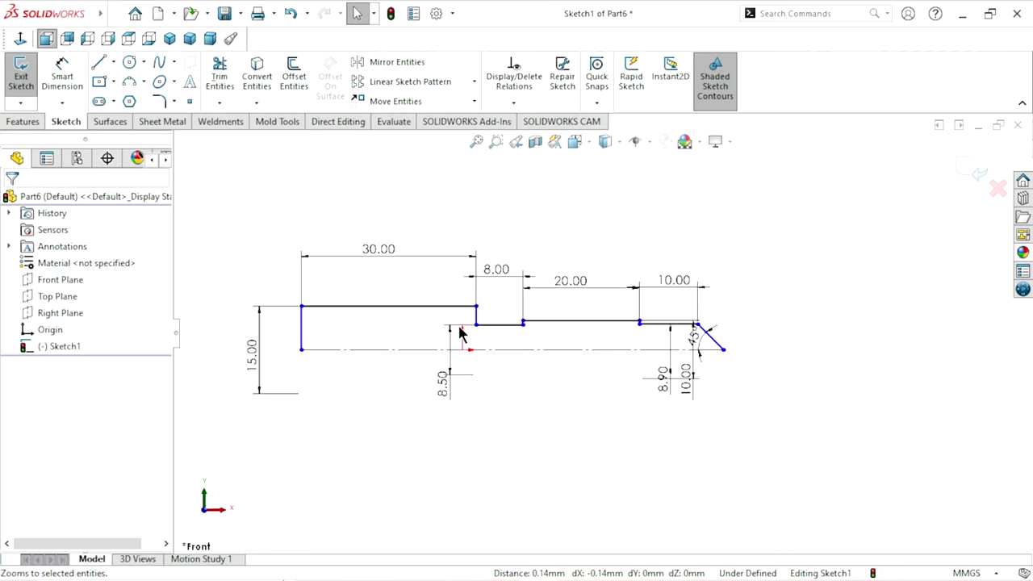
{"action": "scroll", "coordinate": [442, 335], "scroll_direction": "down", "scroll_amount": 1}
{"action": "scroll", "coordinate": [414, 342], "scroll_direction": "down", "scroll_amount": 1}
{"action": "scroll", "coordinate": [339, 395], "scroll_direction": "up", "scroll_amount": 1}
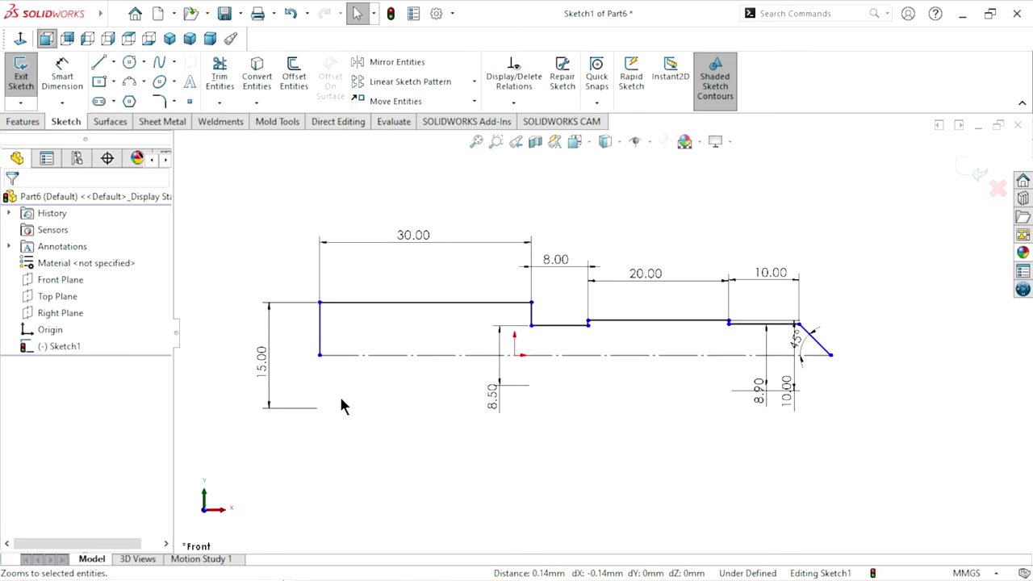
{"action": "scroll", "coordinate": [403, 336], "scroll_direction": "down", "scroll_amount": 1}
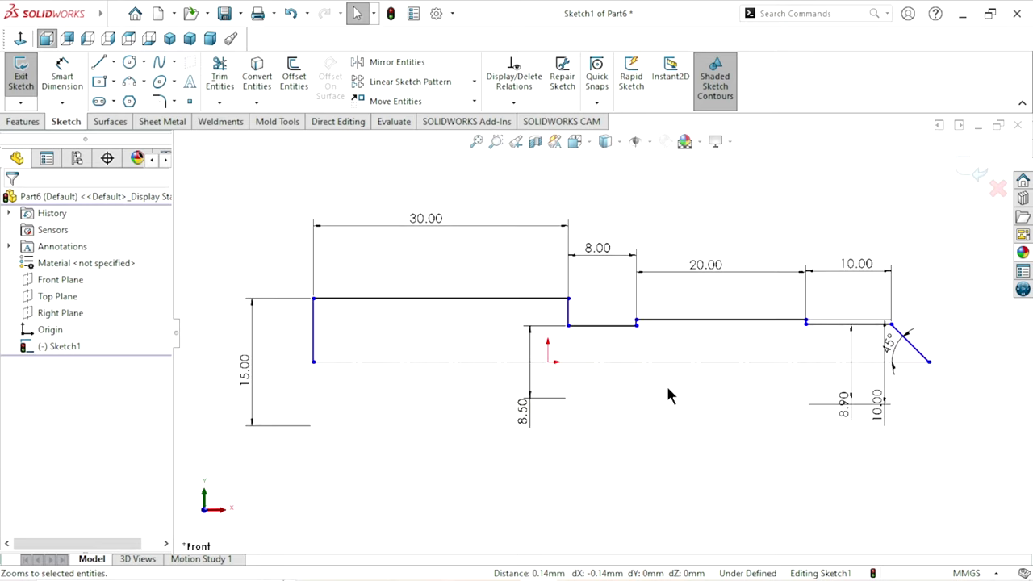
Step: Add a midpoint relation between the centerline and the origin
{"action": "left_click", "coordinate": [586, 362]}
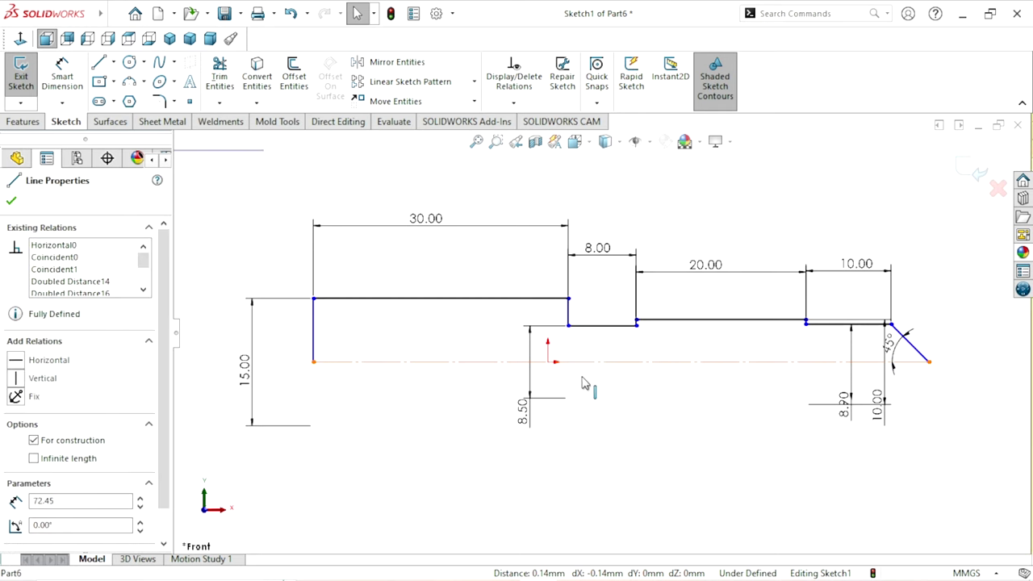
{"action": "left_click", "coordinate": [548, 362], "text": "ctrl"}
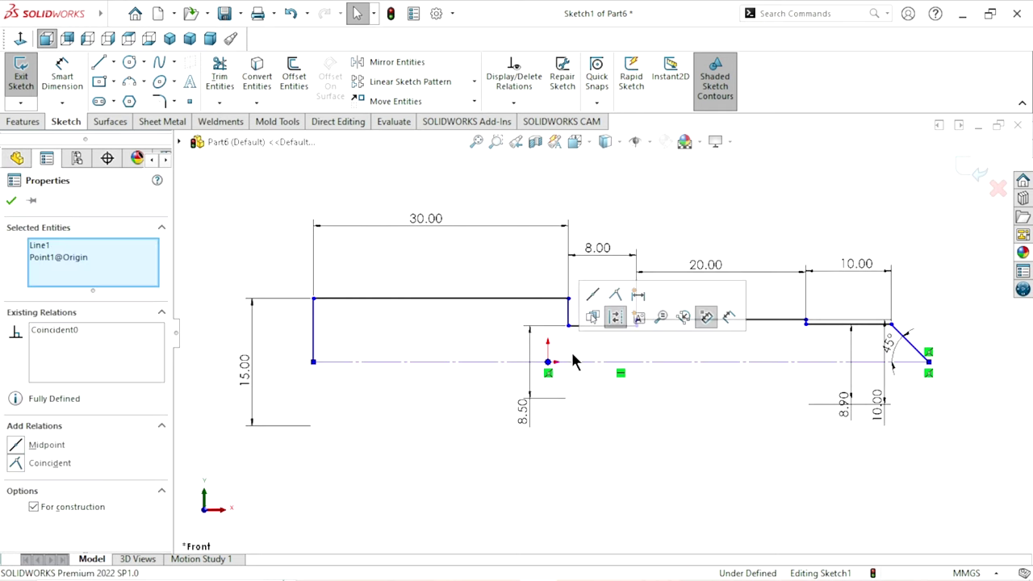
{"action": "left_click", "coordinate": [599, 293]}
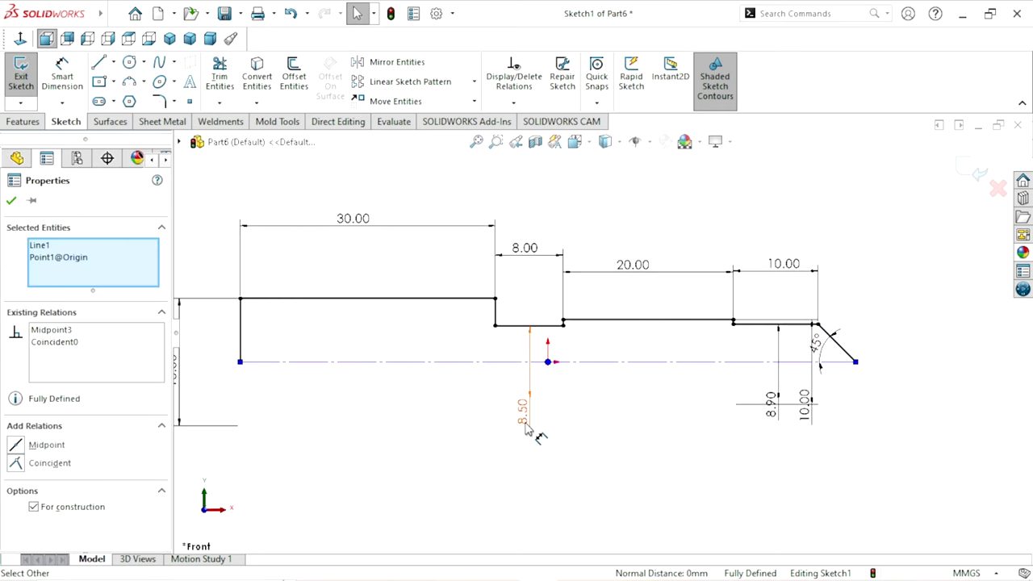
{"action": "scroll", "coordinate": [601, 330], "scroll_direction": "up", "scroll_amount": 3}
{"action": "scroll", "coordinate": [428, 311], "scroll_direction": "down", "scroll_amount": 2}
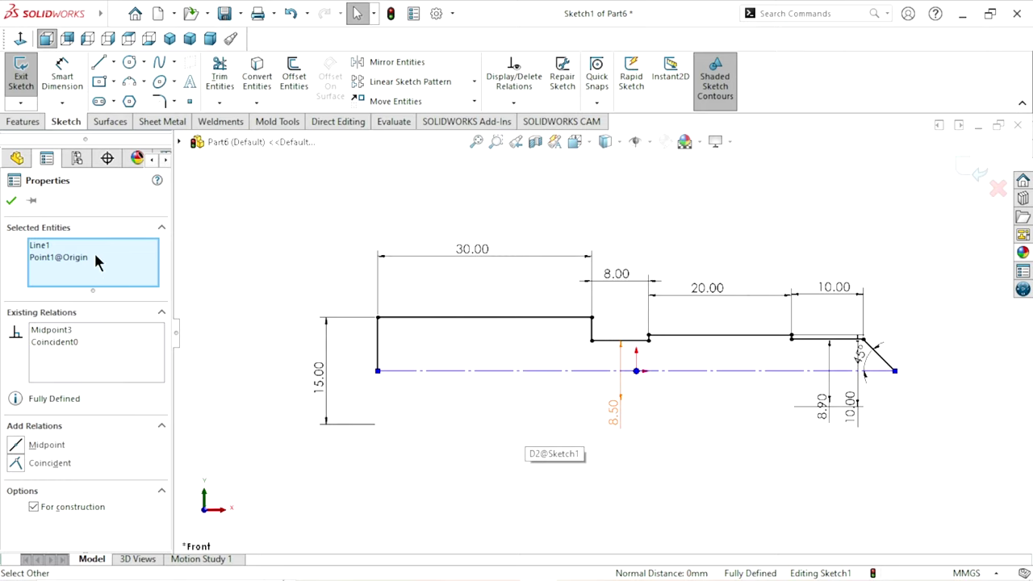
{"action": "left_click", "coordinate": [13, 201]}
{"action": "scroll", "coordinate": [521, 417], "scroll_direction": "down", "scroll_amount": 1}
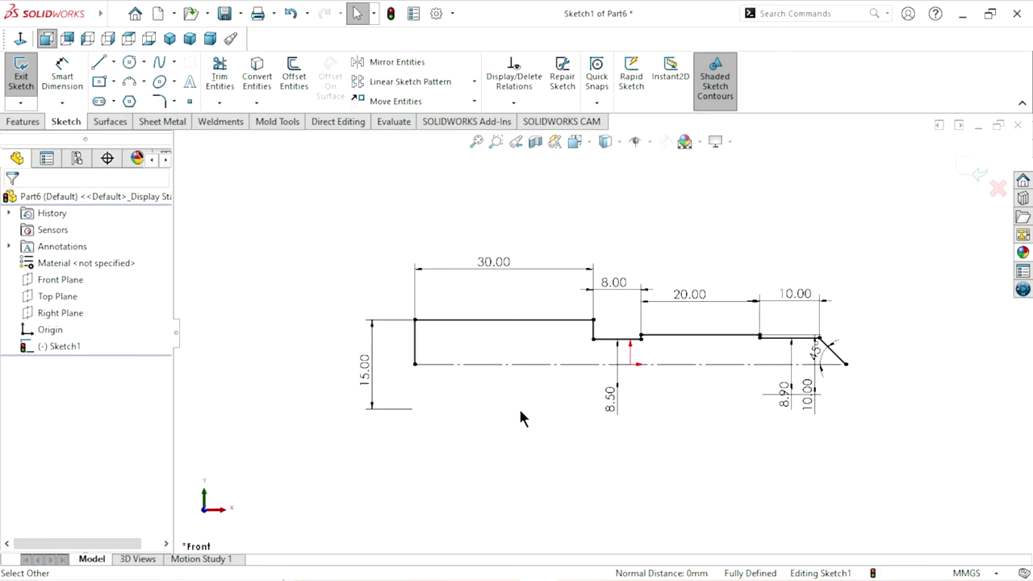
{"action": "scroll", "coordinate": [629, 351], "scroll_direction": "up", "scroll_amount": 1}
Step: Drag the 8.00 and vertical 10.00 dimensions clear of the 8.90 dimension
{"action": "mouse_move", "coordinate": [824, 399]}
{"action": "left_mouse_down"}
{"action": "mouse_move", "coordinate": [813, 384]}
{"action": "mouse_move", "coordinate": [926, 373]}
{"action": "mouse_move", "coordinate": [784, 368]}
{"action": "left_mouse_up"}
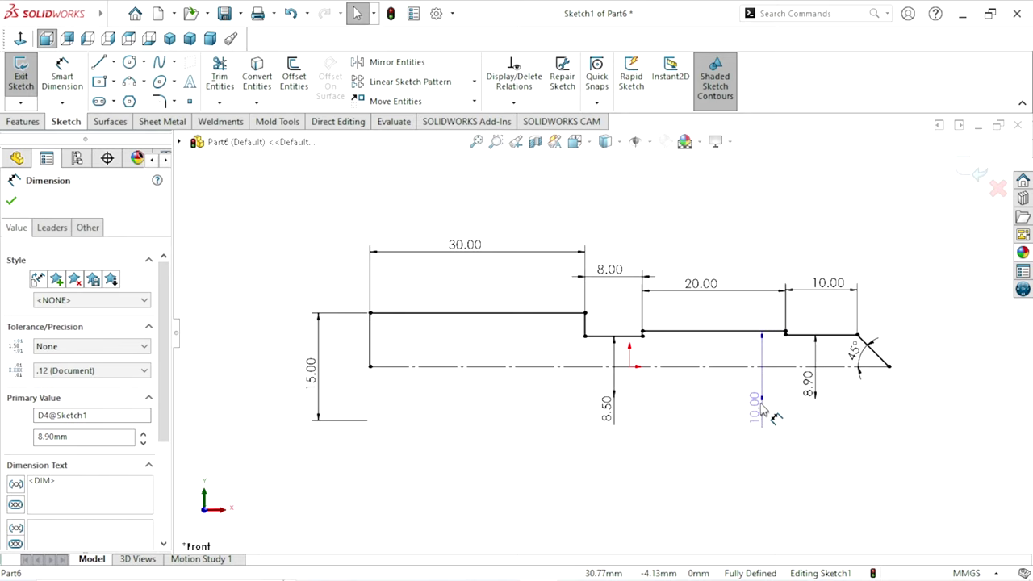
{"action": "left_click_drag", "start_coordinate": [762, 418], "coordinate": [762, 417]}
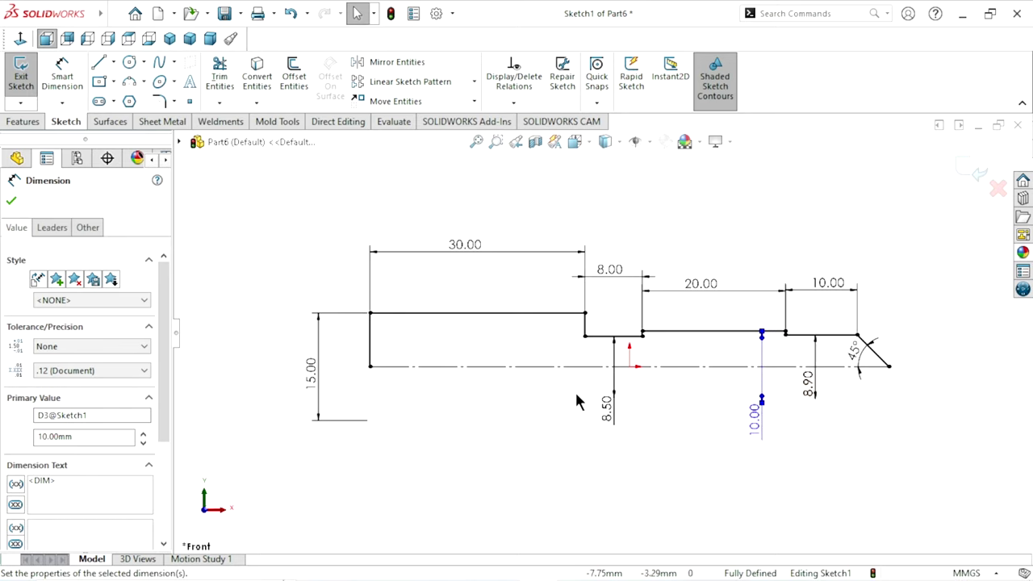
{"action": "middle_click_drag", "start_coordinate": [861, 390], "coordinate": [808, 379], "text": "ctrl"}
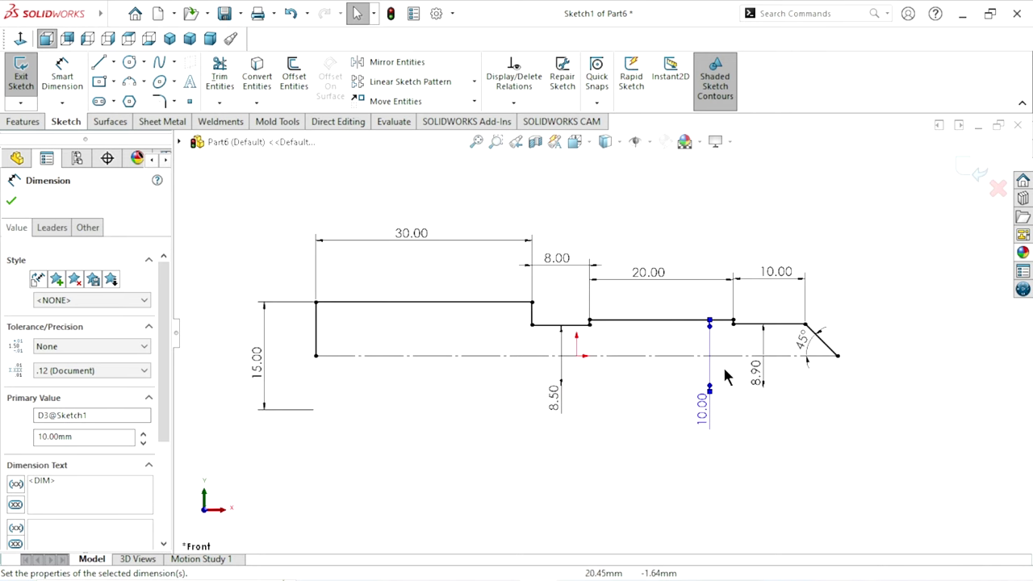
{"action": "left_click", "coordinate": [12, 204]}
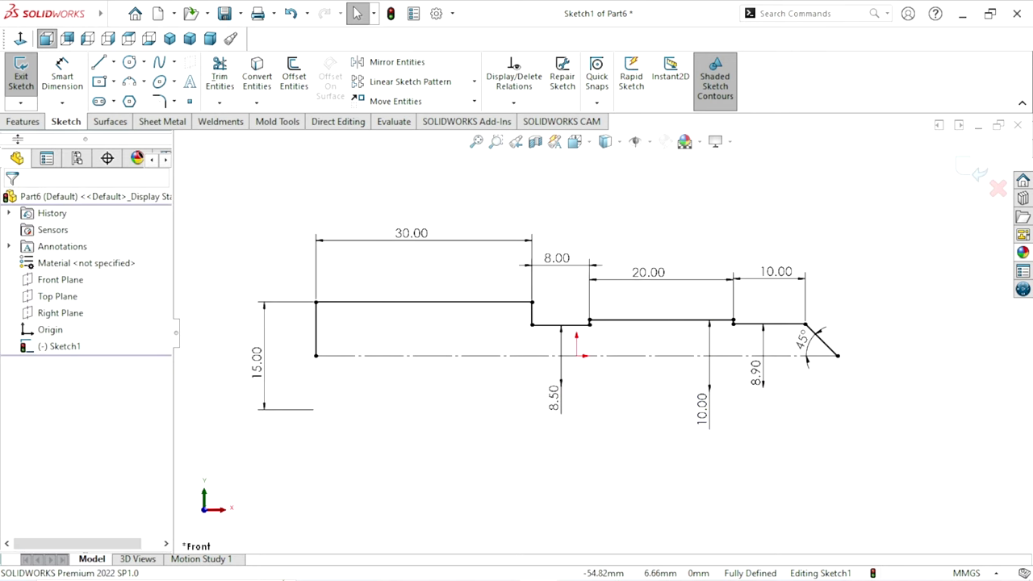
Step: Revolve the auto-closed profile 360° about the centerline to create Revolve1
{"action": "left_click", "coordinate": [22, 123]}
{"action": "left_click", "coordinate": [74, 81]}
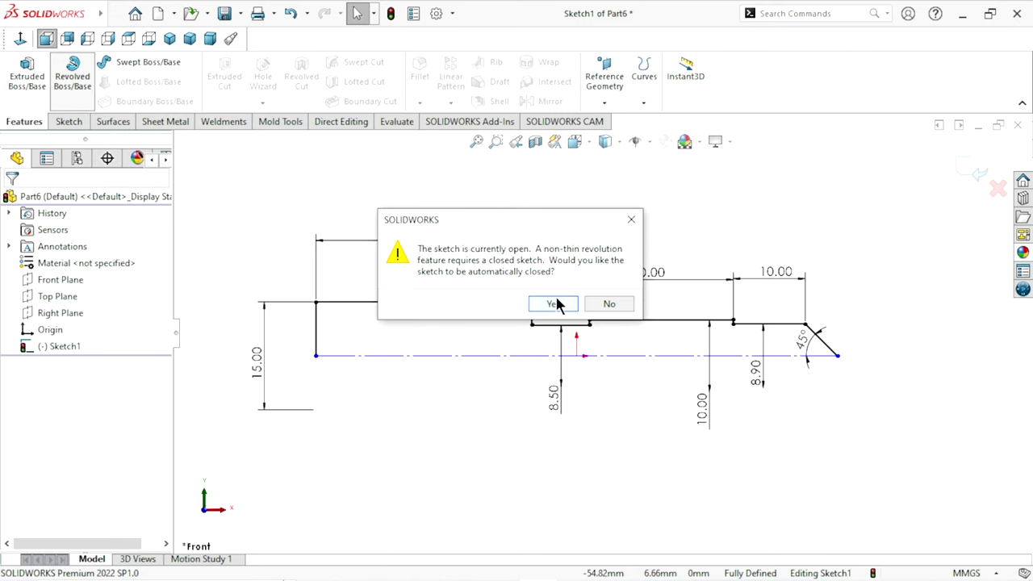
{"action": "left_click", "coordinate": [557, 303]}
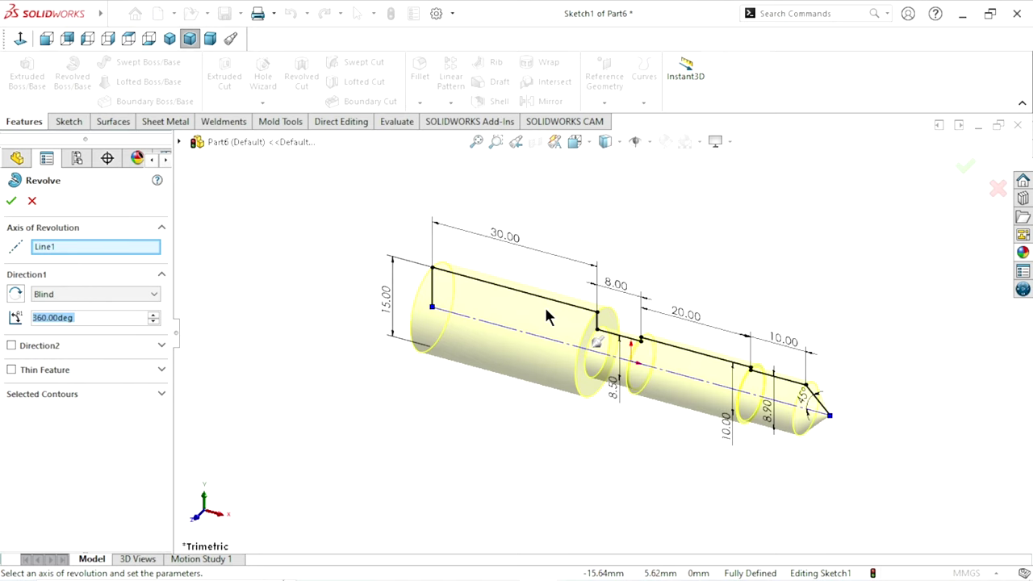
{"action": "left_click", "coordinate": [11, 201]}
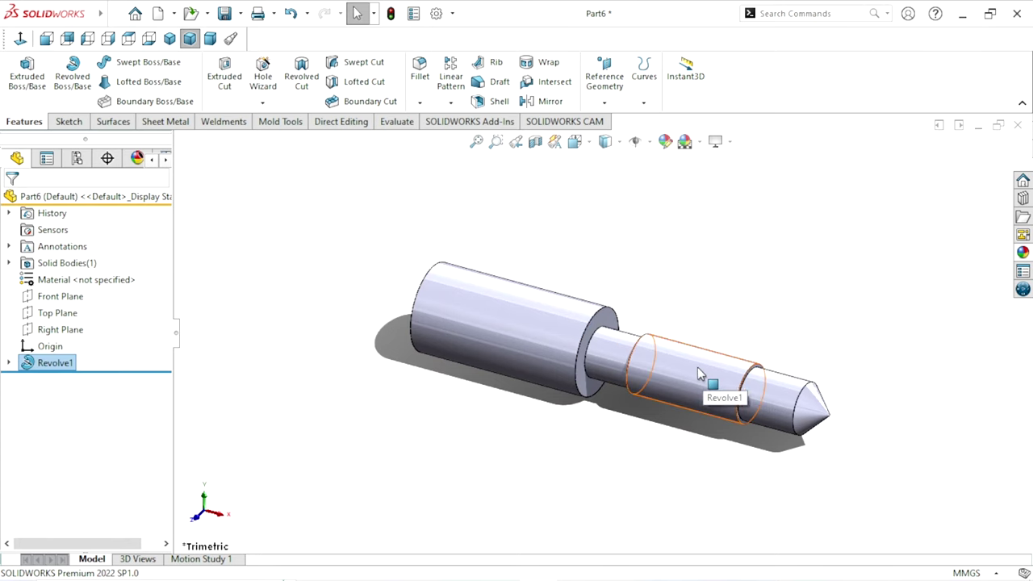
{"action": "scroll", "coordinate": [714, 387], "scroll_direction": "up", "scroll_amount": 2}
{"action": "scroll", "coordinate": [766, 398], "scroll_direction": "down", "scroll_amount": 1}
{"action": "scroll", "coordinate": [762, 403], "scroll_direction": "up", "scroll_amount": 1}
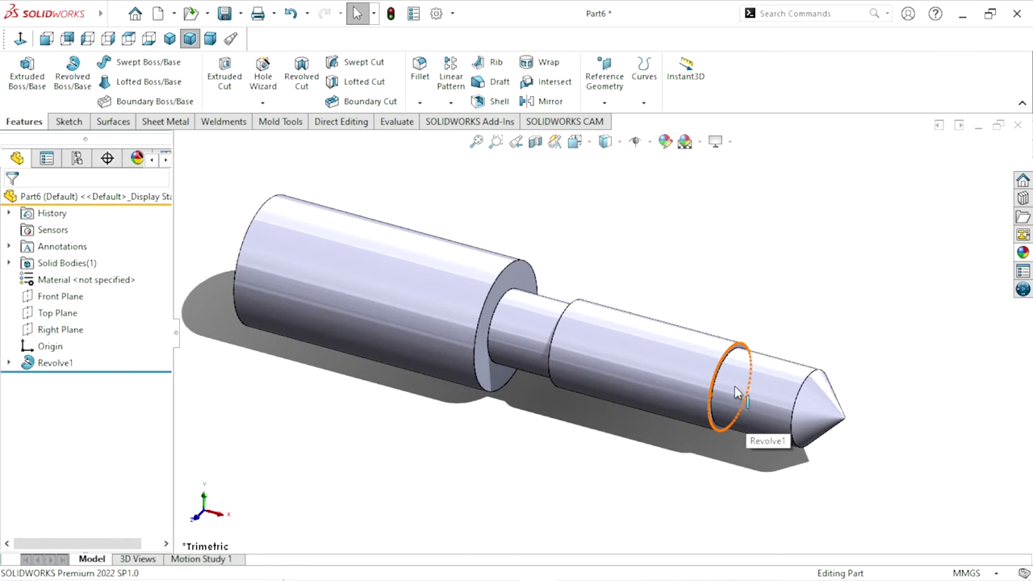
{"action": "scroll", "coordinate": [762, 403], "scroll_direction": "up", "scroll_amount": 2}
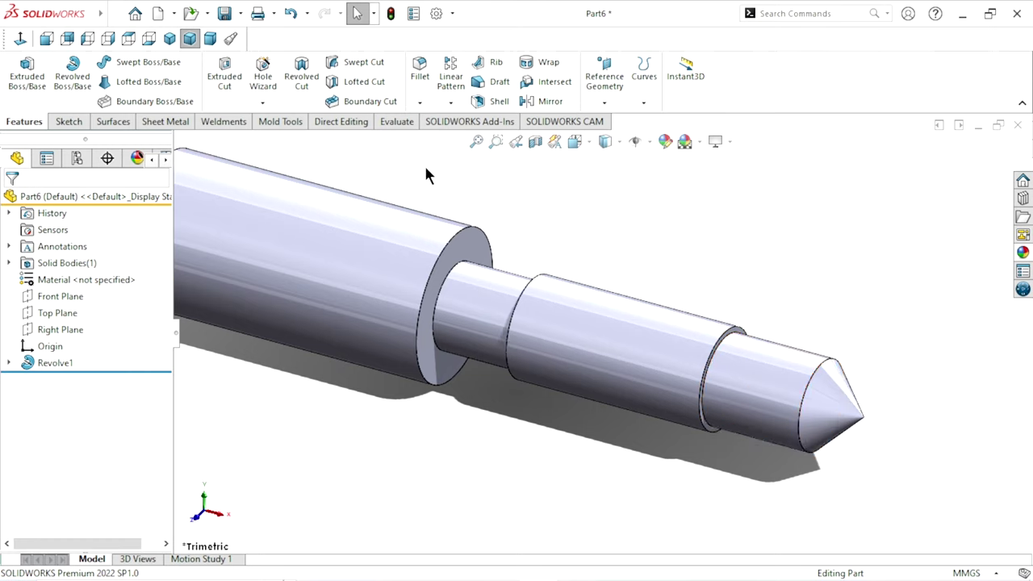
Step: Chamfer the middle cylinder's edges at 0.5 mm × 45°
{"action": "left_click", "coordinate": [418, 104]}
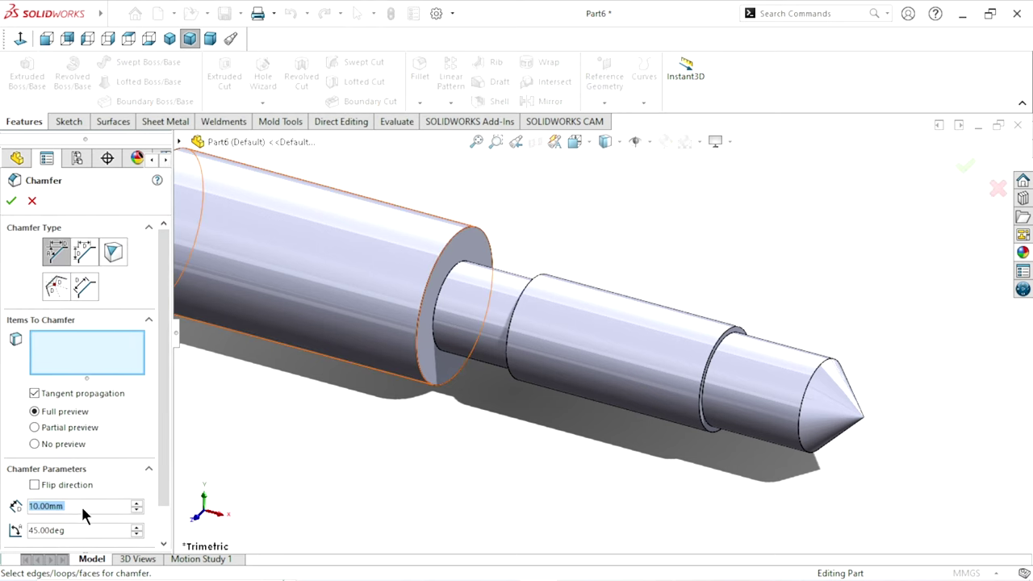
{"action": "left_click", "coordinate": [80, 503]}
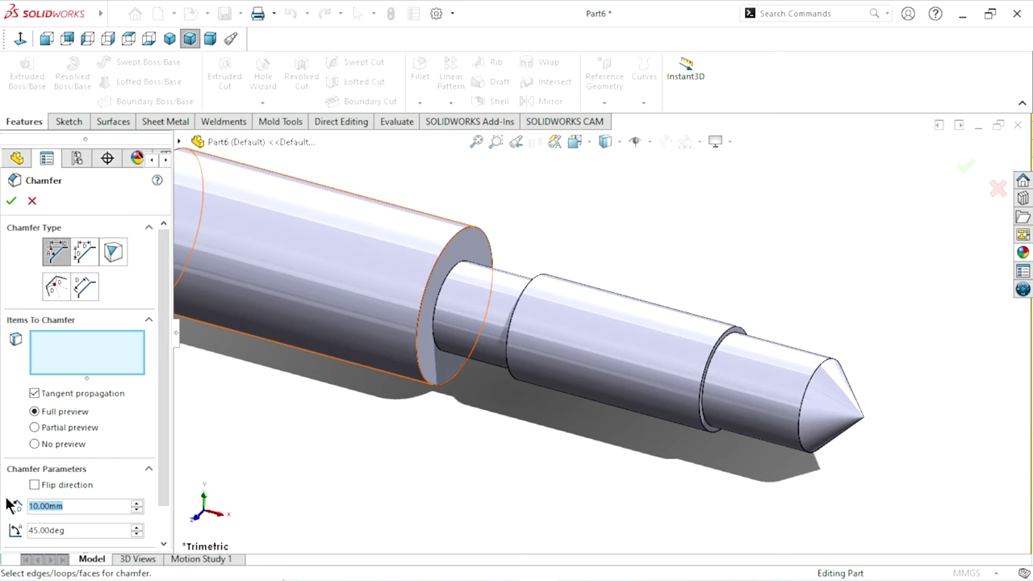
{"action": "type", "text": "0.5"}
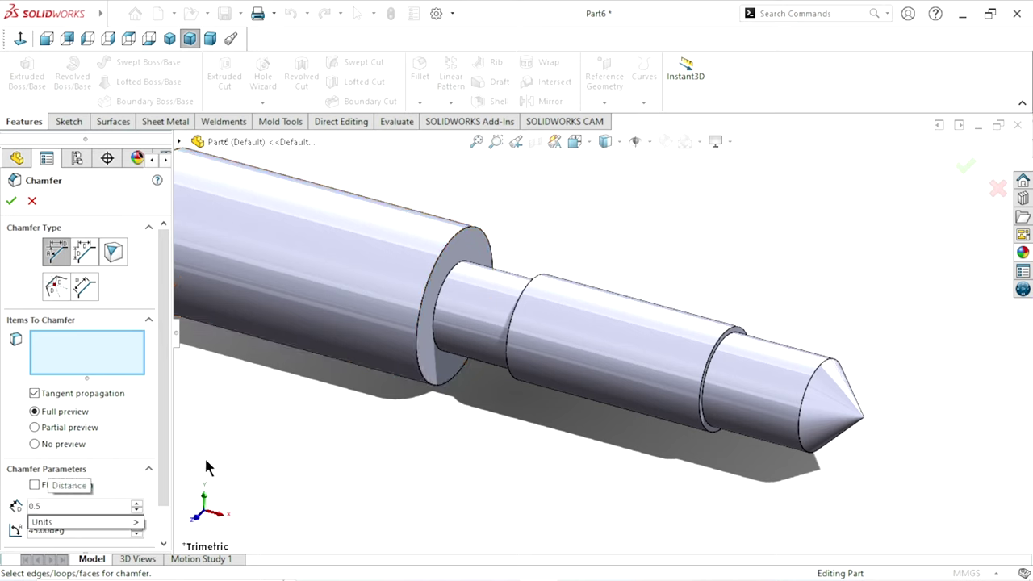
{"action": "key", "text": "Return"}
{"action": "left_click", "coordinate": [603, 342]}
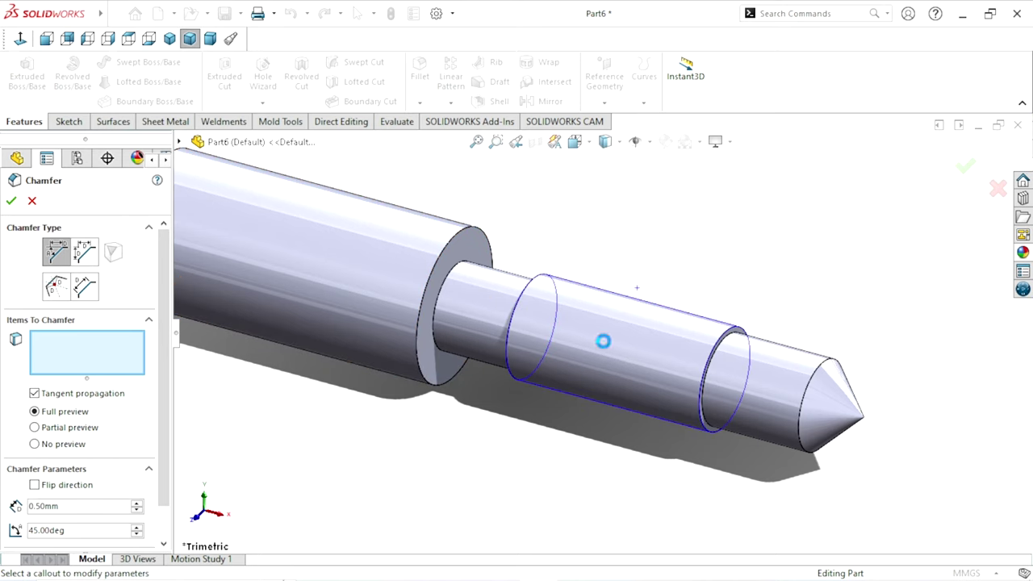
{"action": "left_click", "coordinate": [10, 200]}
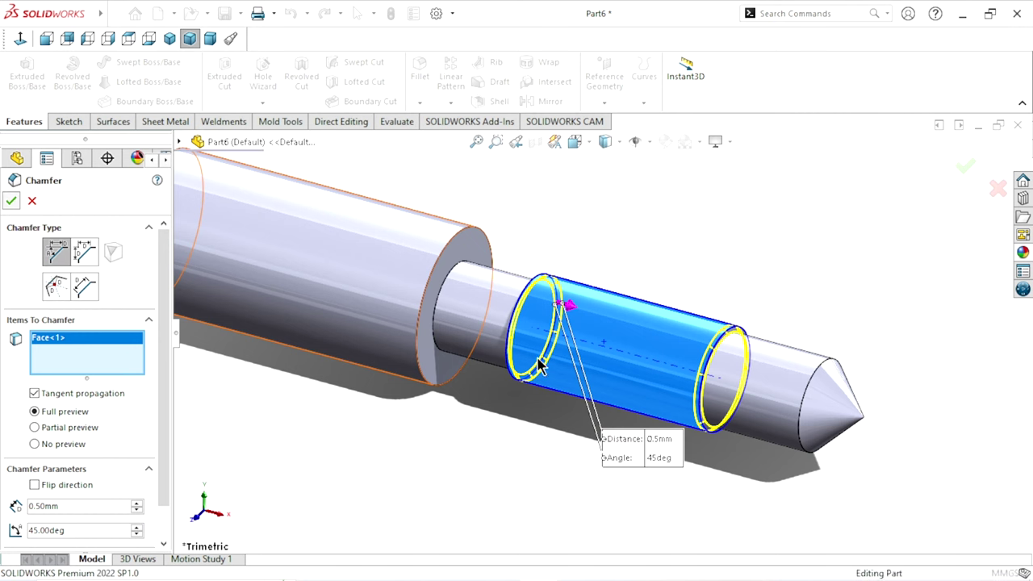
Step: Add a second chamfer of 1 mm to the large cylinder's edges
{"action": "scroll", "coordinate": [579, 402], "scroll_direction": "up", "scroll_amount": 3}
{"action": "scroll", "coordinate": [440, 299], "scroll_direction": "down", "scroll_amount": 2}
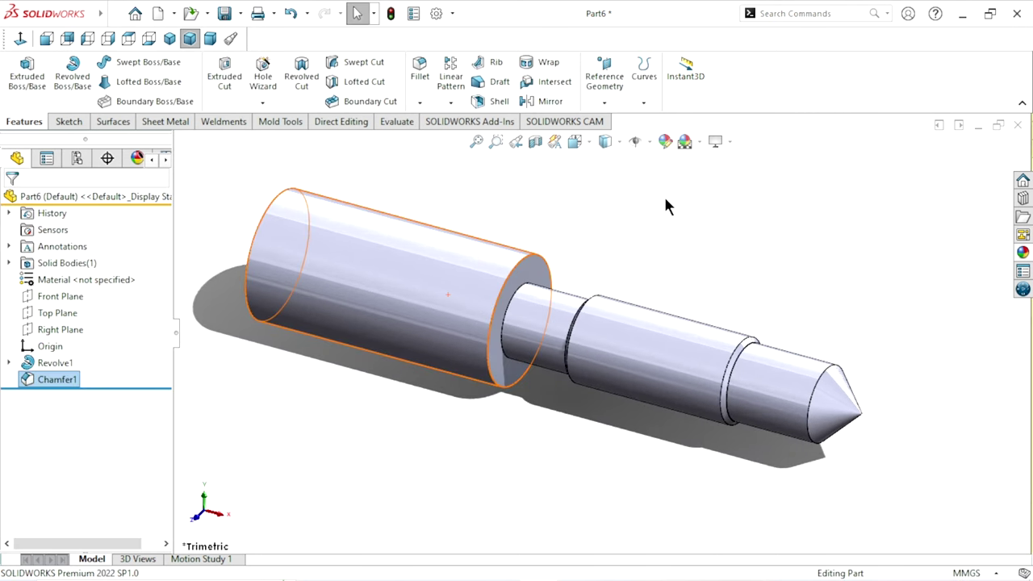
{"action": "left_click", "coordinate": [419, 104]}
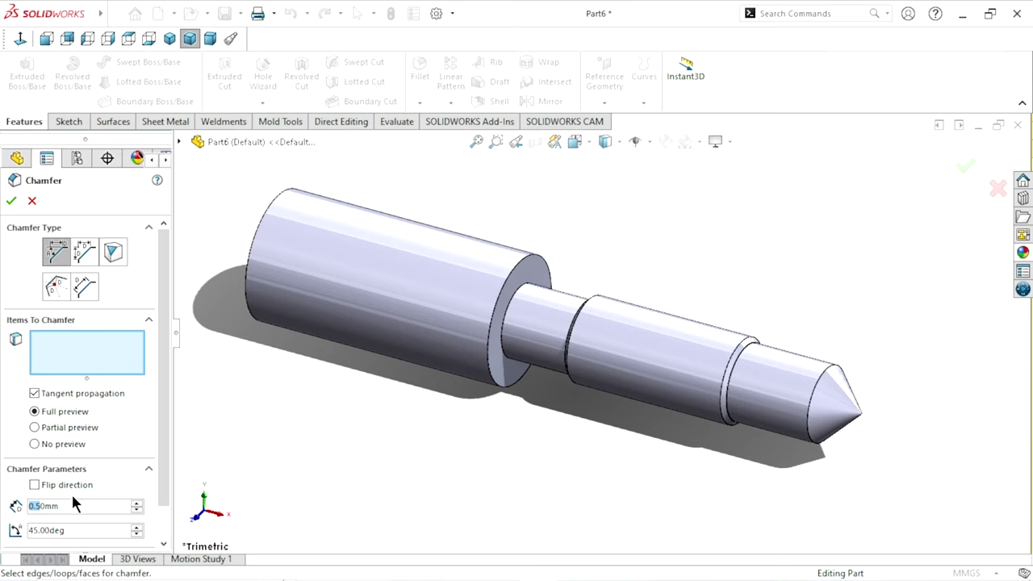
{"action": "double_click", "coordinate": [79, 506]}
{"action": "type", "text": "1"}
{"action": "key", "text": "Return"}
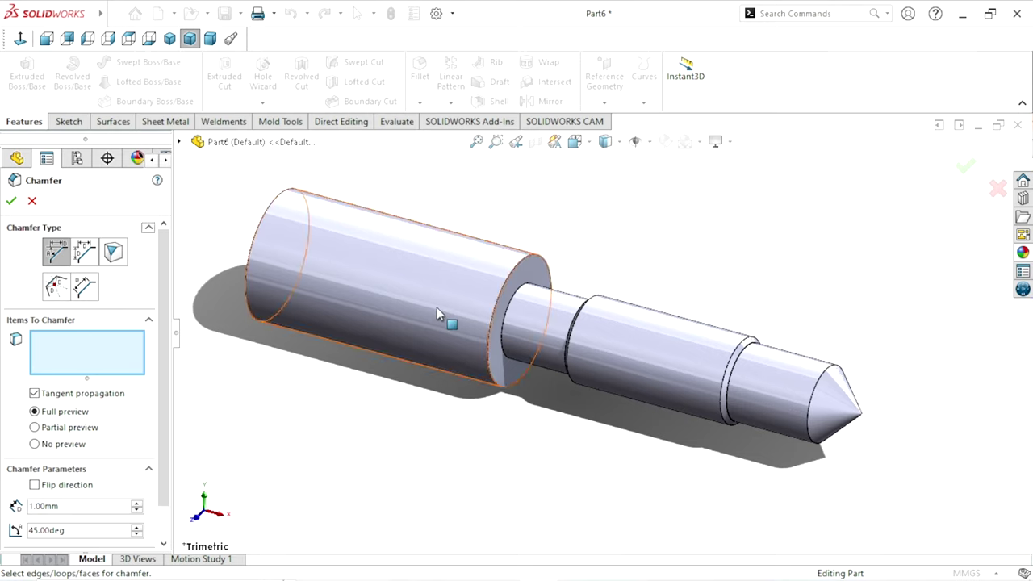
{"action": "left_click", "coordinate": [436, 315]}
{"action": "left_click", "coordinate": [10, 201]}
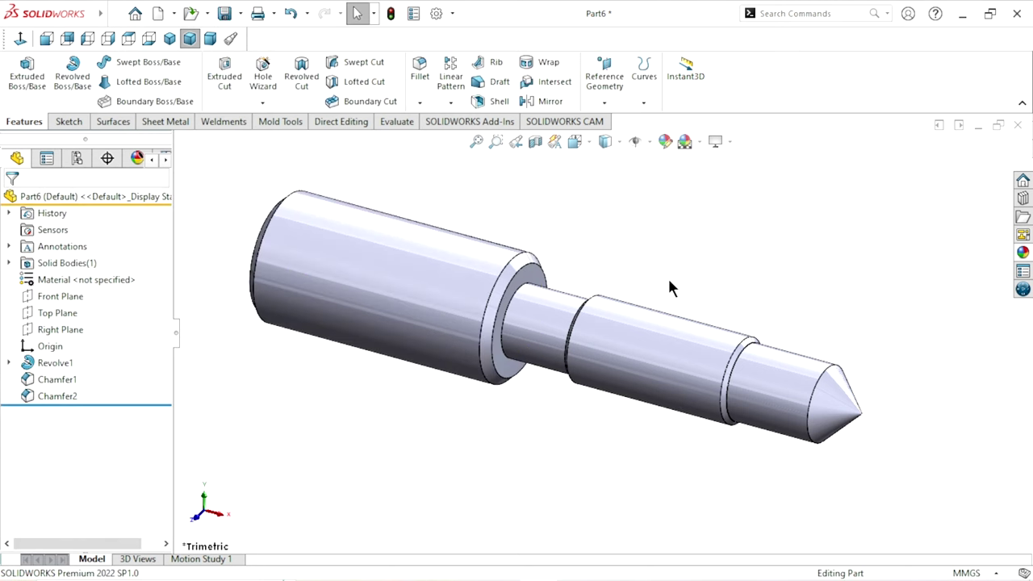
Step: Start a Metric Die M10x1.0 thread beginning at the circular edge near the shaft tip
{"action": "middle_click_drag", "start_coordinate": [599, 393], "coordinate": [594, 400]}
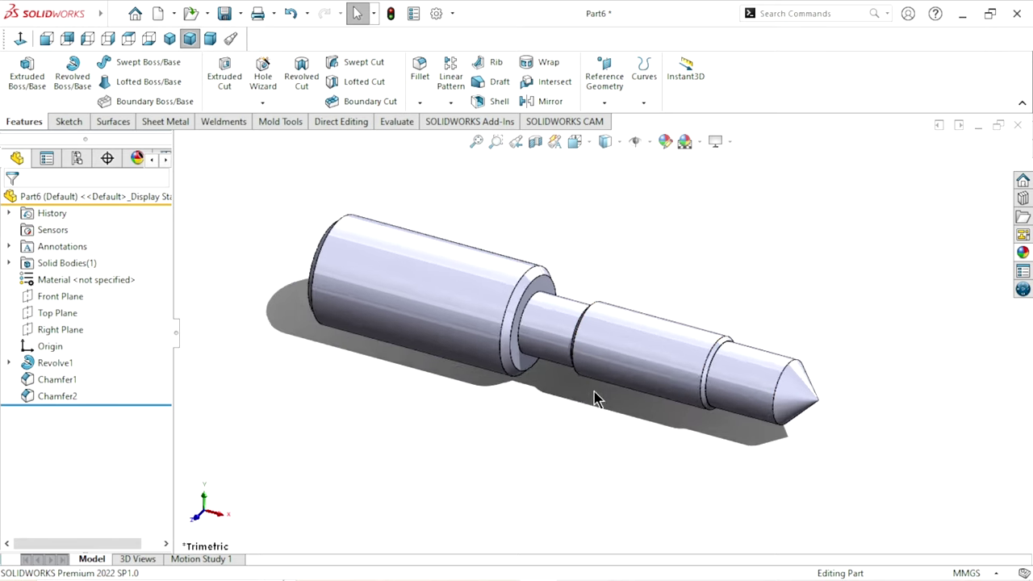
{"action": "mouse_move", "coordinate": [796, 316]}
{"action": "middle_mouse_down"}
{"action": "mouse_move", "coordinate": [755, 351]}
{"action": "mouse_move", "coordinate": [767, 346]}
{"action": "middle_mouse_up"}
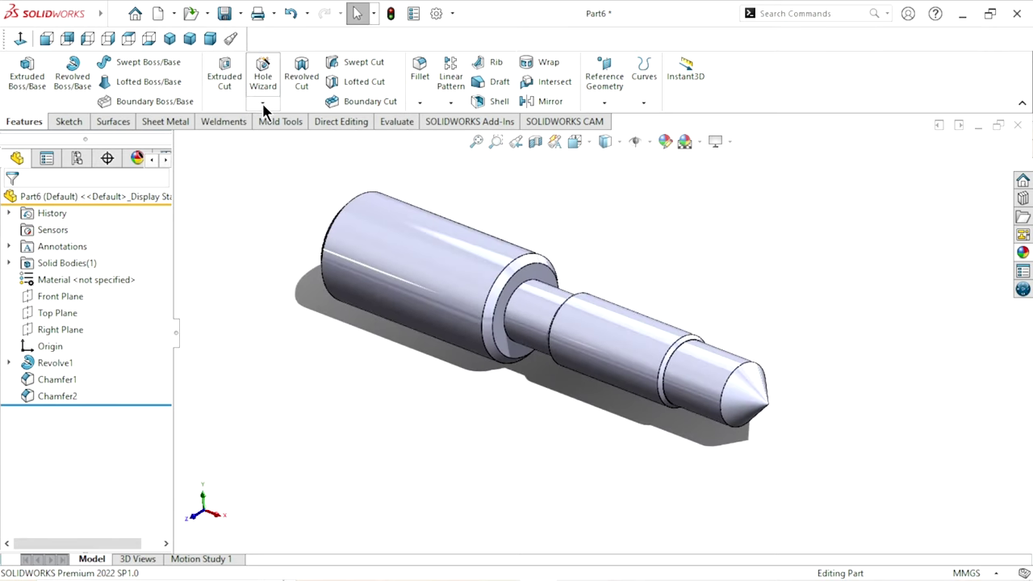
{"action": "left_click", "coordinate": [263, 103]}
{"action": "left_click", "coordinate": [284, 158]}
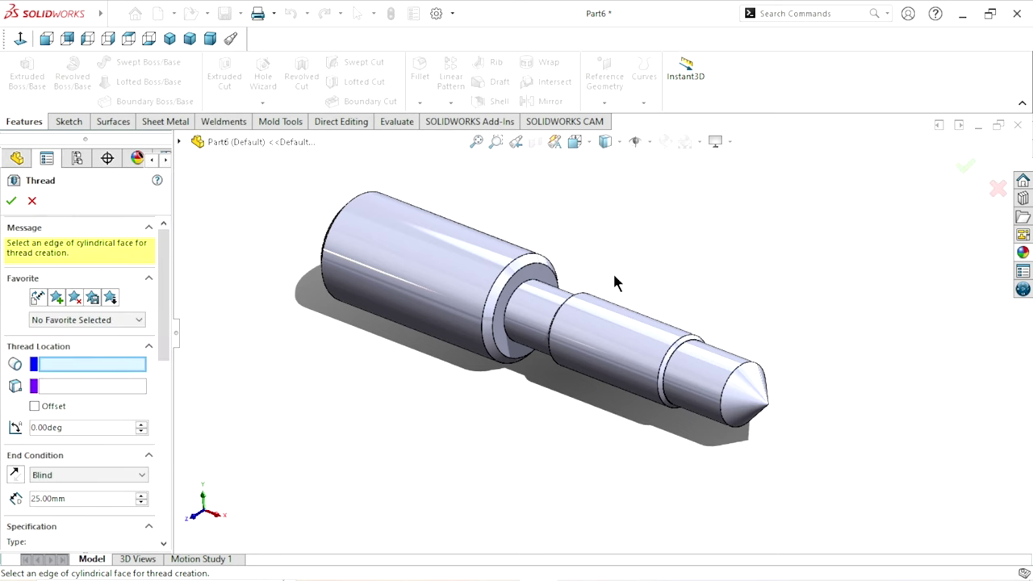
{"action": "left_click_drag", "start_coordinate": [168, 323], "coordinate": [170, 416]}
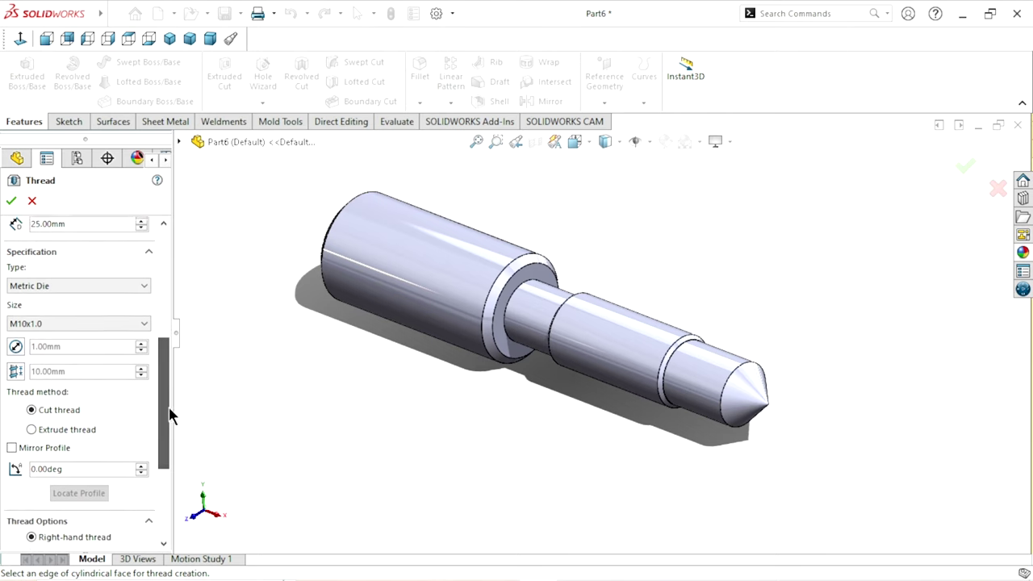
{"action": "left_click", "coordinate": [55, 285]}
{"action": "left_click", "coordinate": [55, 320]}
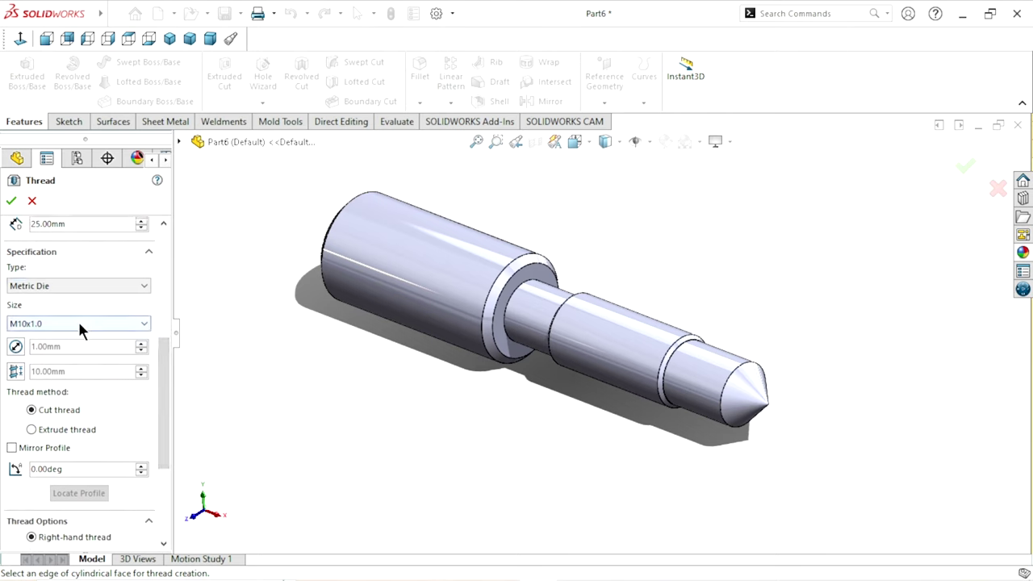
{"action": "left_click", "coordinate": [79, 323]}
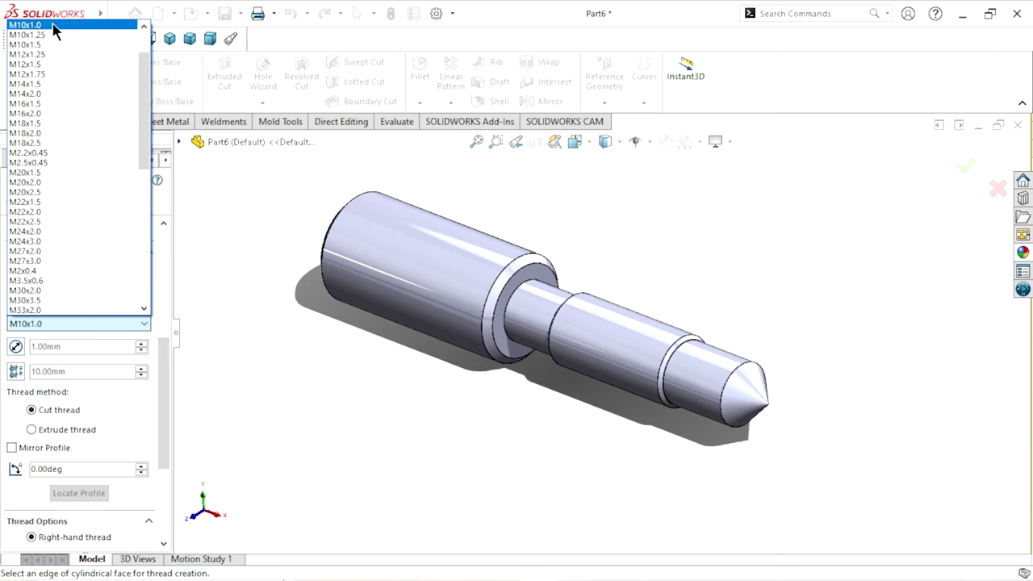
{"action": "left_click", "coordinate": [51, 27]}
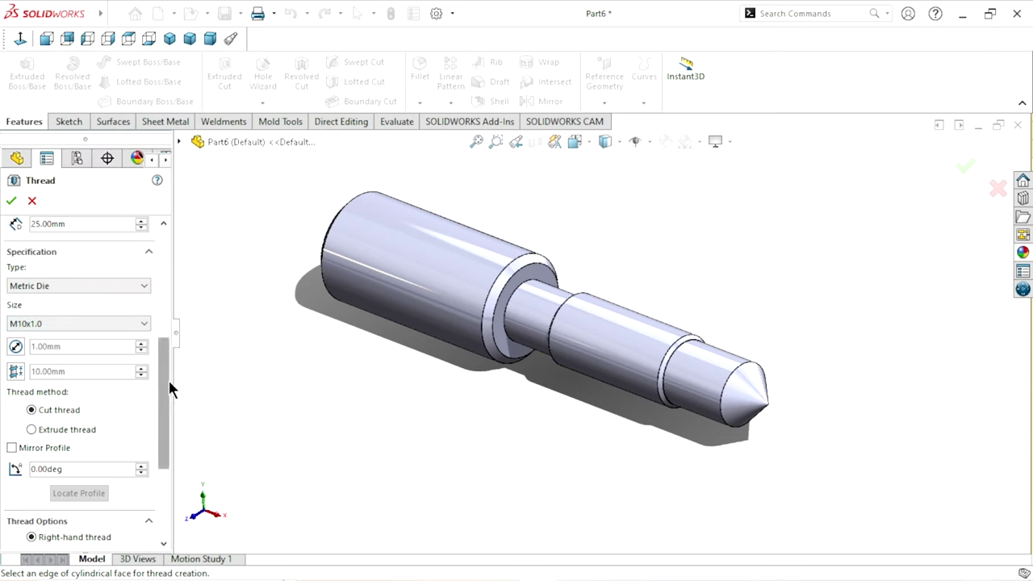
{"action": "left_click_drag", "start_coordinate": [169, 380], "coordinate": [169, 347]}
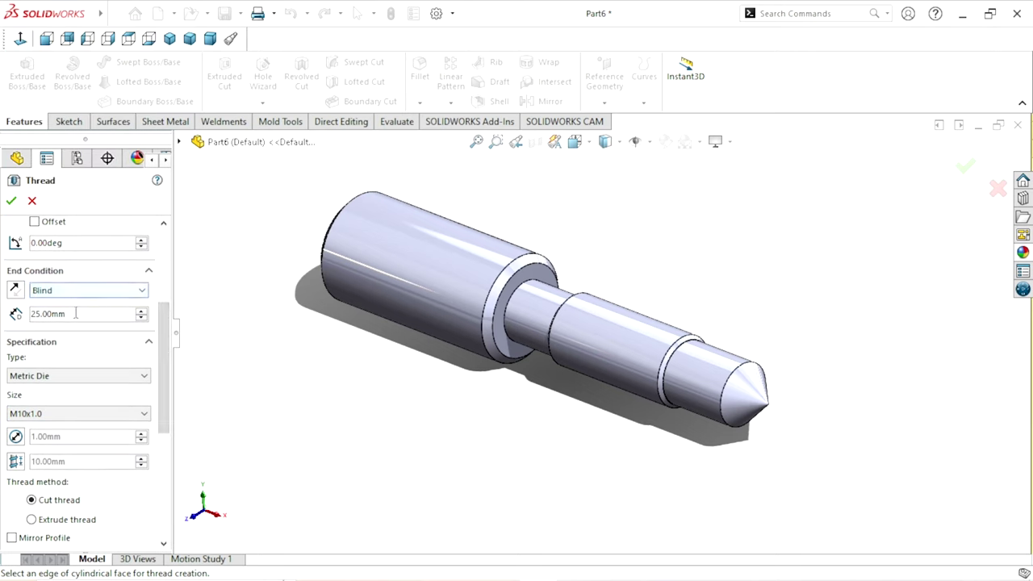
{"action": "left_click_drag", "start_coordinate": [160, 363], "coordinate": [168, 307]}
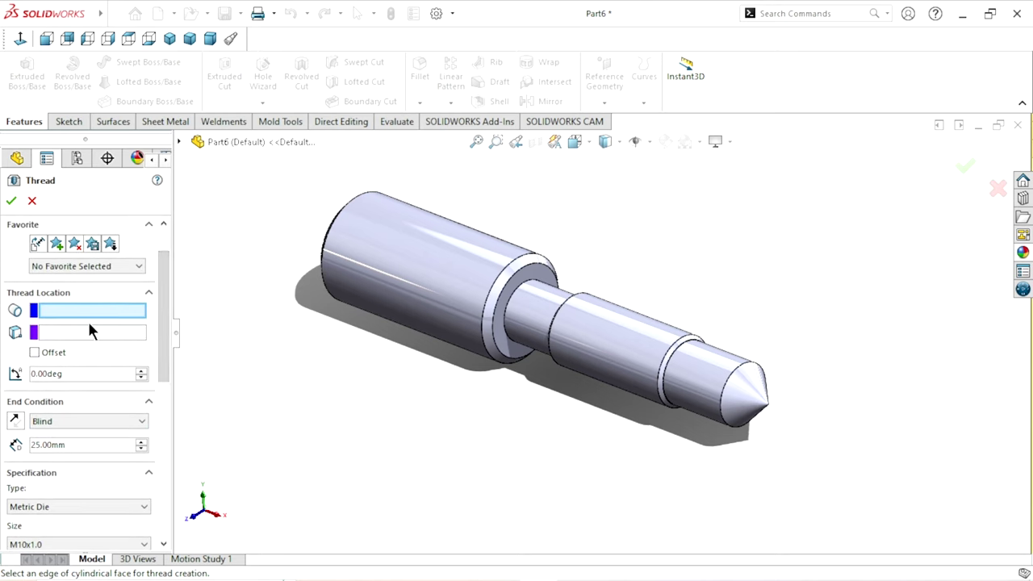
{"action": "left_click", "coordinate": [678, 344]}
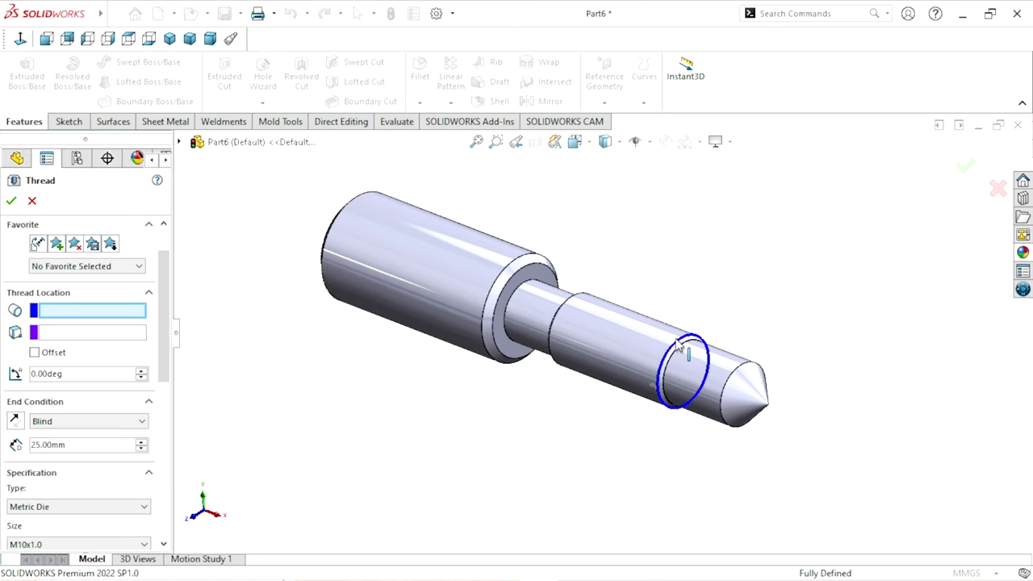
Step: Offset the thread start 2 mm in the reversed direction, keeping Blind 25 mm length
{"action": "mouse_move", "coordinate": [581, 427]}
{"action": "middle_mouse_down"}
{"action": "mouse_move", "coordinate": [572, 429]}
{"action": "mouse_move", "coordinate": [627, 397]}
{"action": "mouse_move", "coordinate": [604, 352]}
{"action": "mouse_move", "coordinate": [611, 326]}
{"action": "mouse_move", "coordinate": [675, 346]}
{"action": "middle_mouse_up"}
{"action": "scroll", "coordinate": [675, 346], "scroll_direction": "down", "scroll_amount": 3}
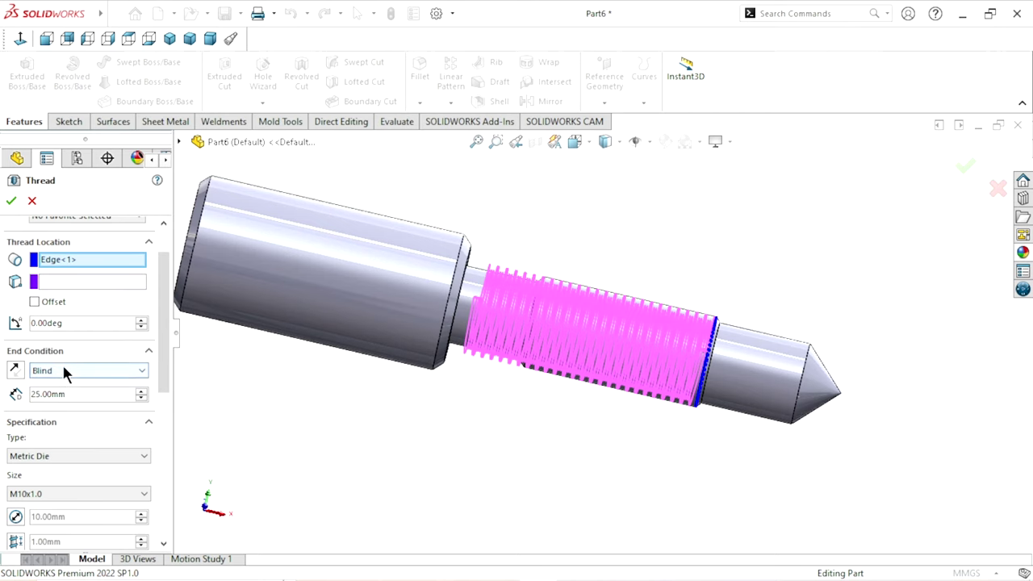
{"action": "left_click", "coordinate": [35, 300]}
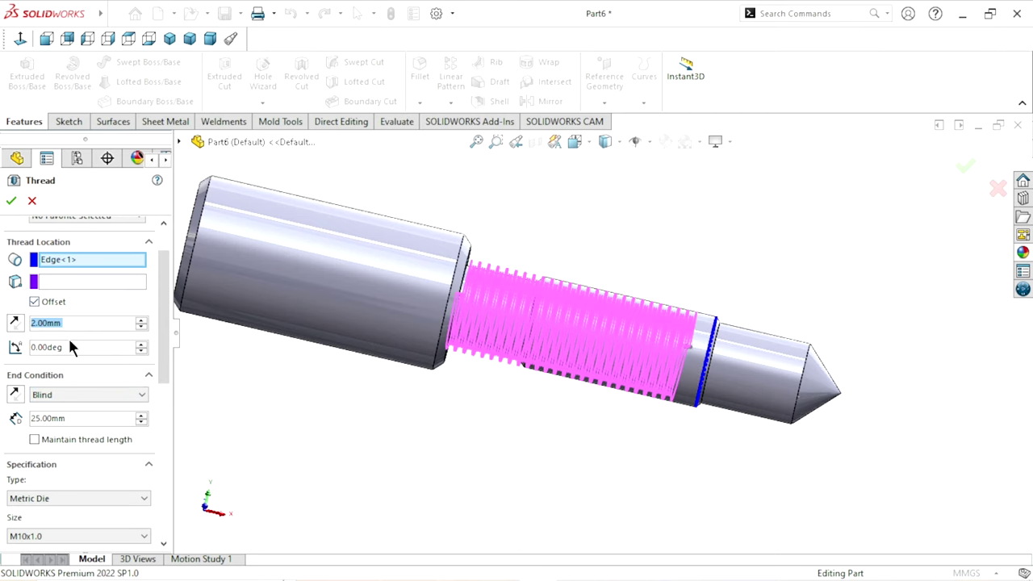
{"action": "left_click", "coordinate": [16, 327]}
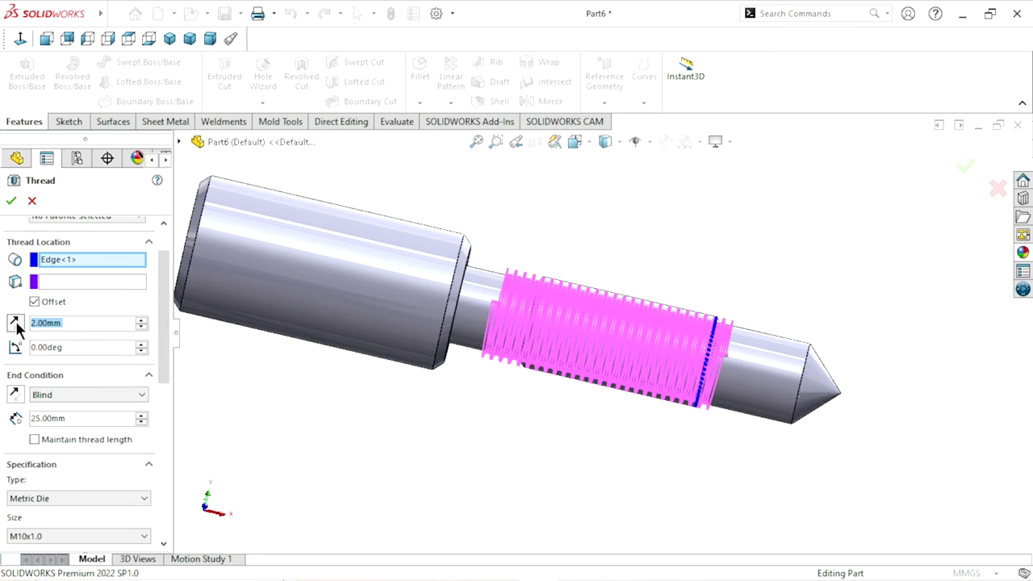
{"action": "scroll", "coordinate": [740, 334], "scroll_direction": "up", "scroll_amount": 3}
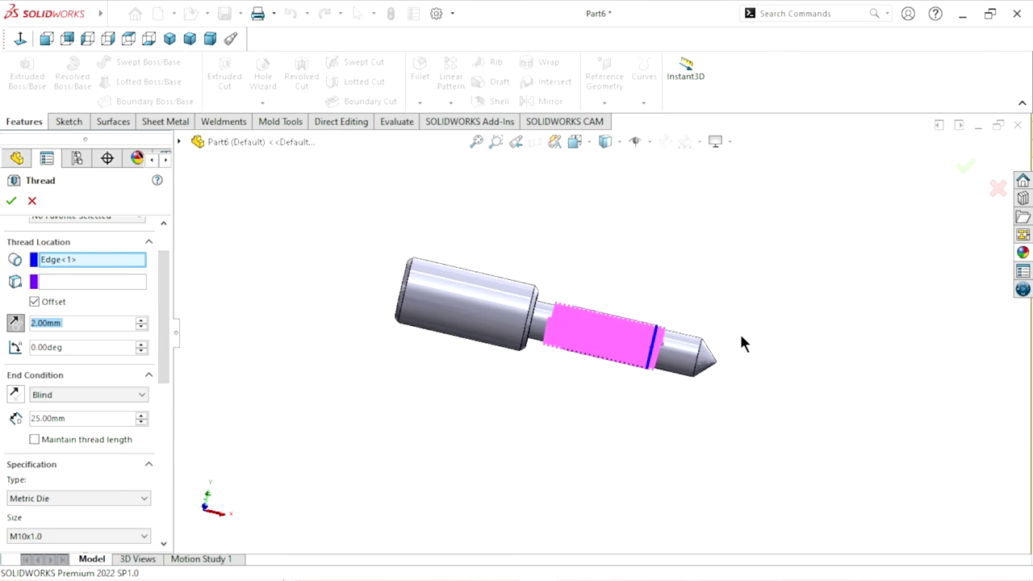
{"action": "middle_click_drag", "start_coordinate": [740, 334], "coordinate": [611, 369]}
{"action": "scroll", "coordinate": [661, 343], "scroll_direction": "down", "scroll_amount": 5}
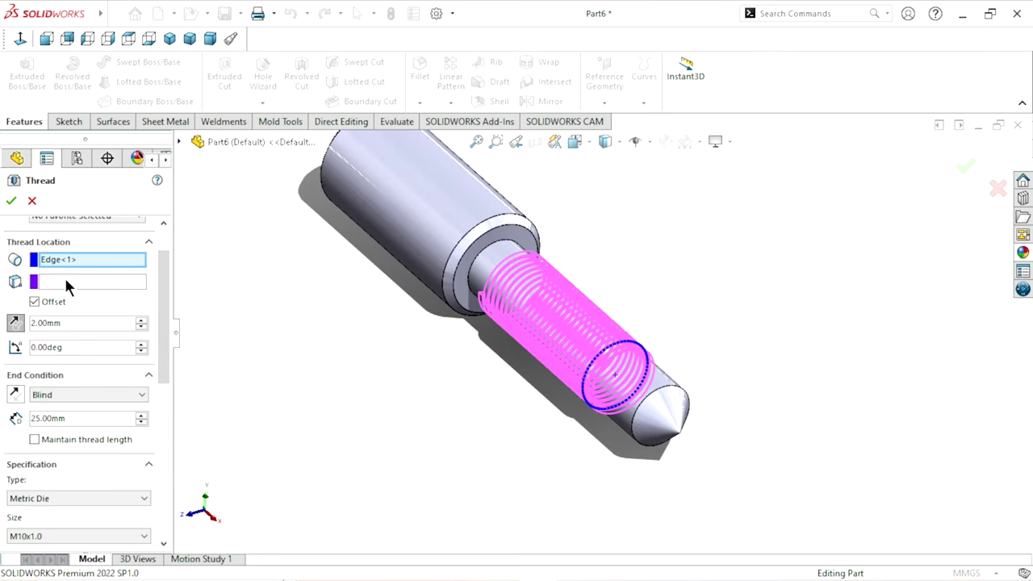
{"action": "left_click_drag", "start_coordinate": [167, 337], "coordinate": [153, 343]}
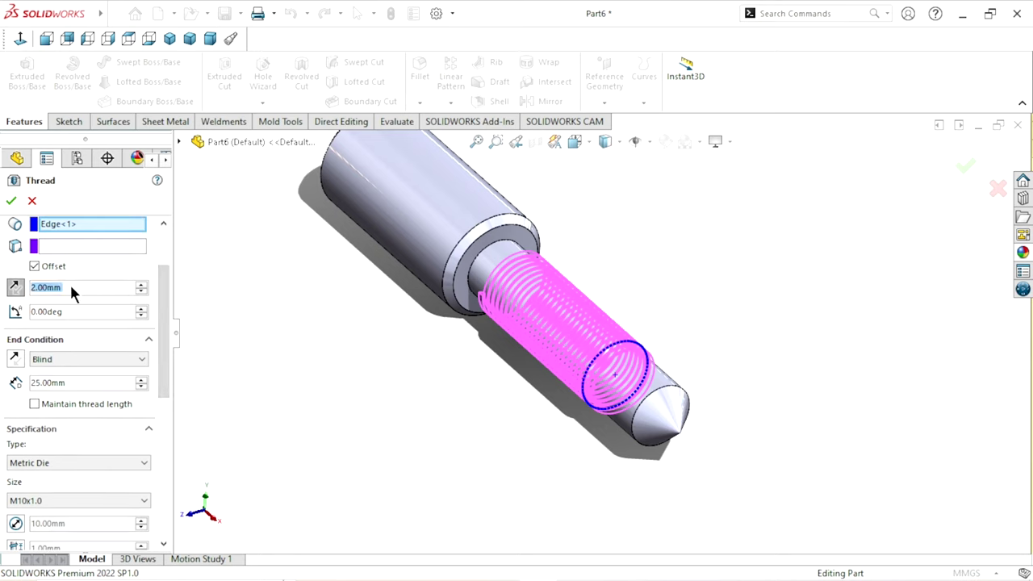
{"action": "mouse_move", "coordinate": [166, 312]}
{"action": "left_mouse_down"}
{"action": "mouse_move", "coordinate": [164, 379]}
{"action": "mouse_move", "coordinate": [167, 277]}
{"action": "left_mouse_up"}
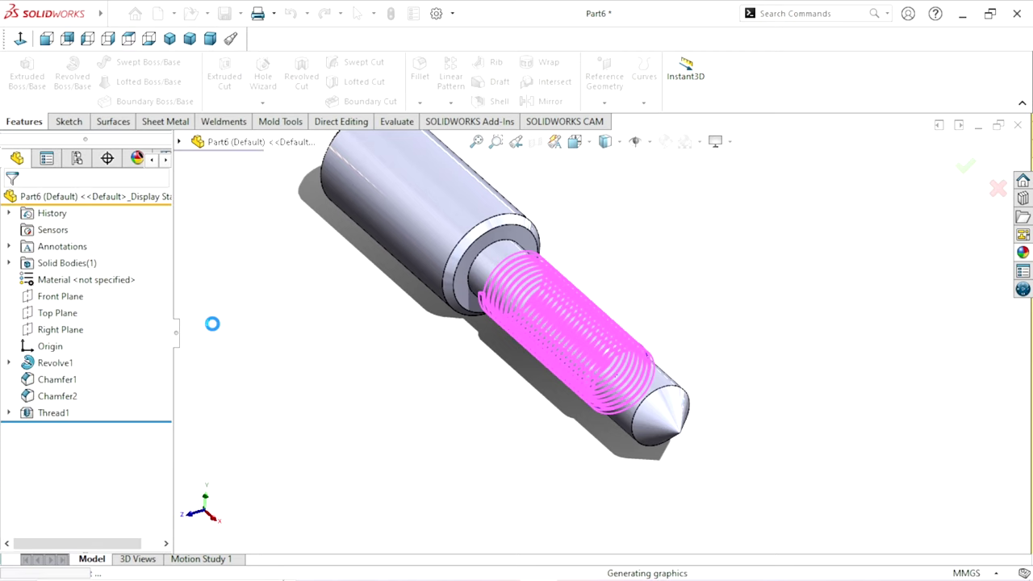
{"action": "left_click", "coordinate": [170, 40]}
{"action": "scroll", "coordinate": [749, 396], "scroll_direction": "down", "scroll_amount": 3}
{"action": "scroll", "coordinate": [669, 371], "scroll_direction": "down", "scroll_amount": 3}
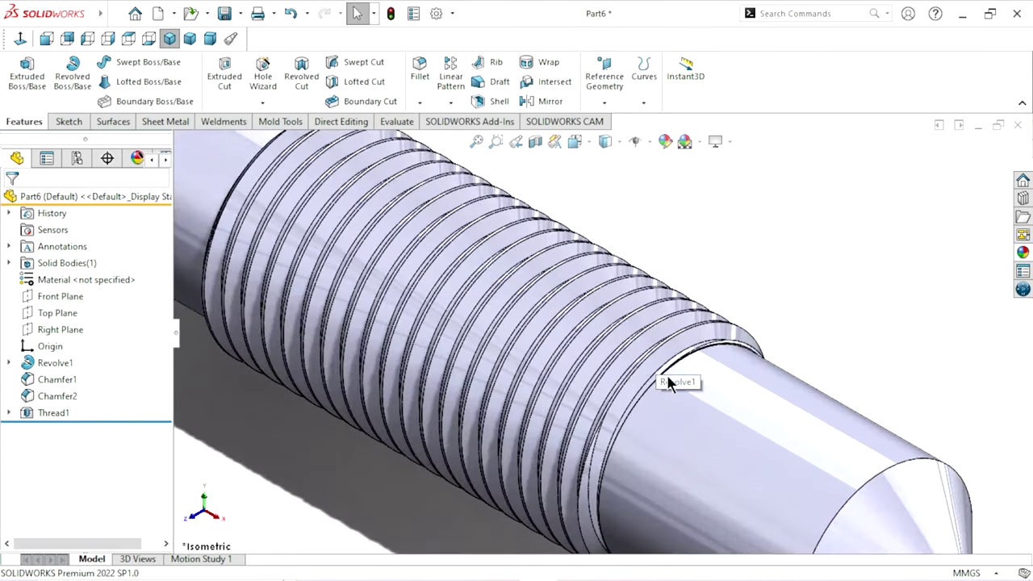
{"action": "scroll", "coordinate": [613, 403], "scroll_direction": "up", "scroll_amount": 2}
{"action": "scroll", "coordinate": [583, 418], "scroll_direction": "up", "scroll_amount": 3}
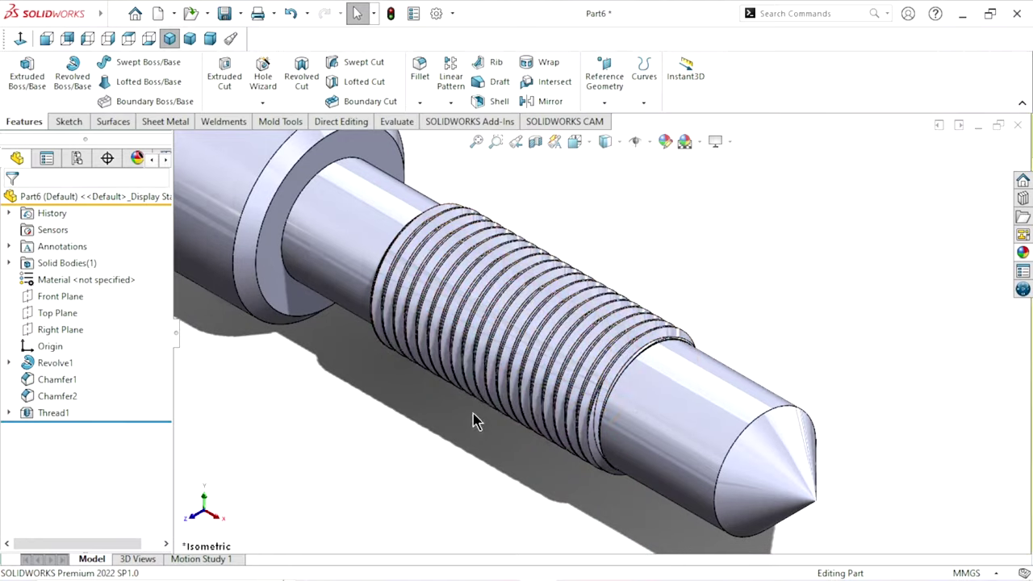
{"action": "middle_click_drag", "start_coordinate": [476, 419], "coordinate": [778, 269]}
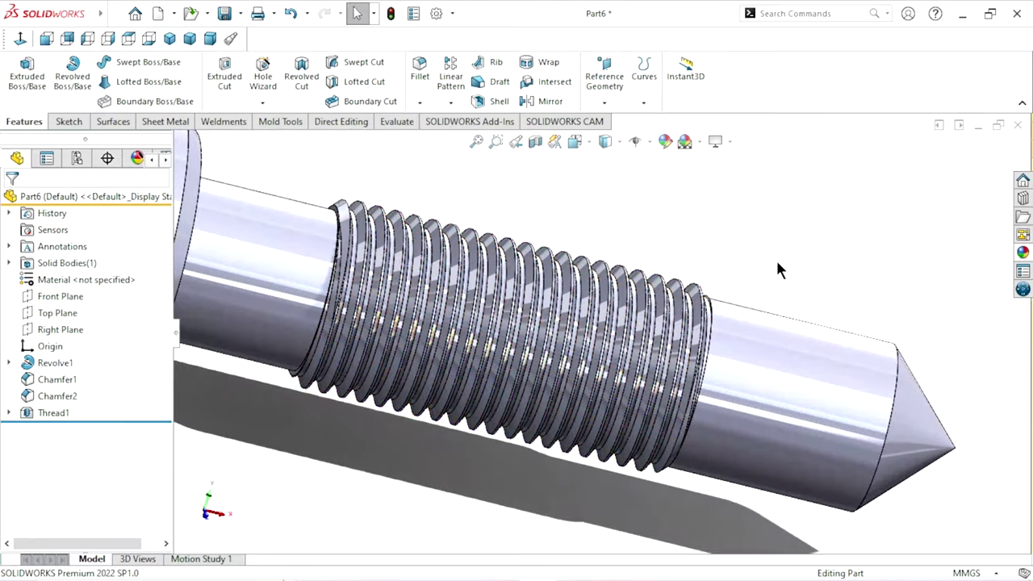
{"action": "scroll", "coordinate": [759, 283], "scroll_direction": "up", "scroll_amount": 2}
{"action": "middle_click_drag", "start_coordinate": [733, 322], "coordinate": [669, 347]}
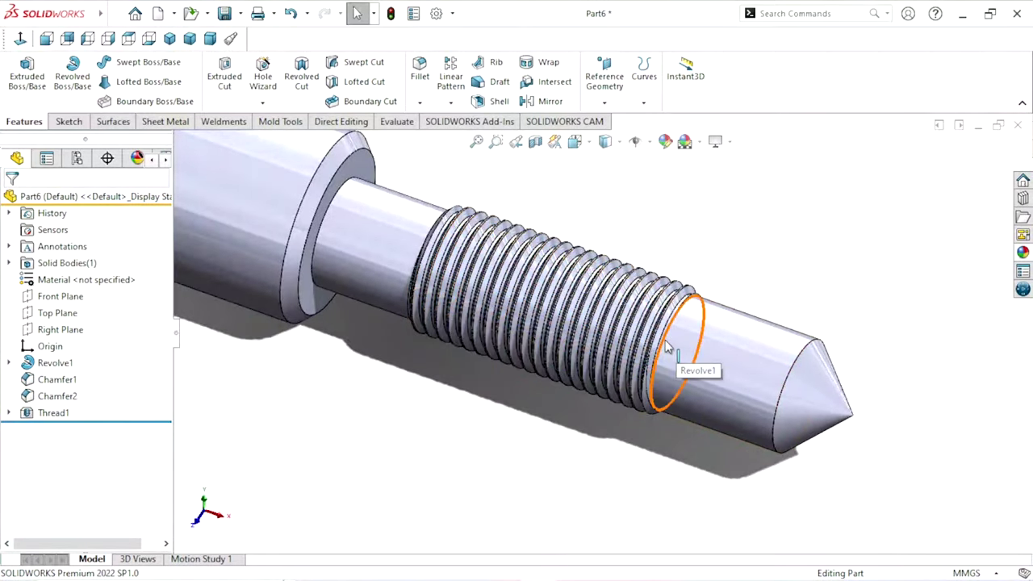
{"action": "scroll", "coordinate": [686, 315], "scroll_direction": "up", "scroll_amount": 2}
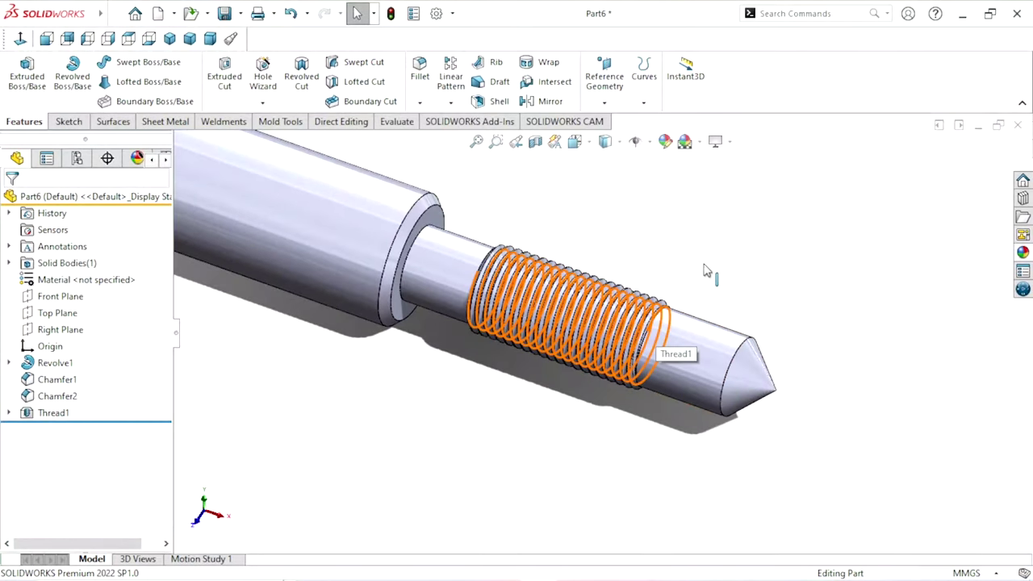
{"action": "left_click", "coordinate": [170, 39]}
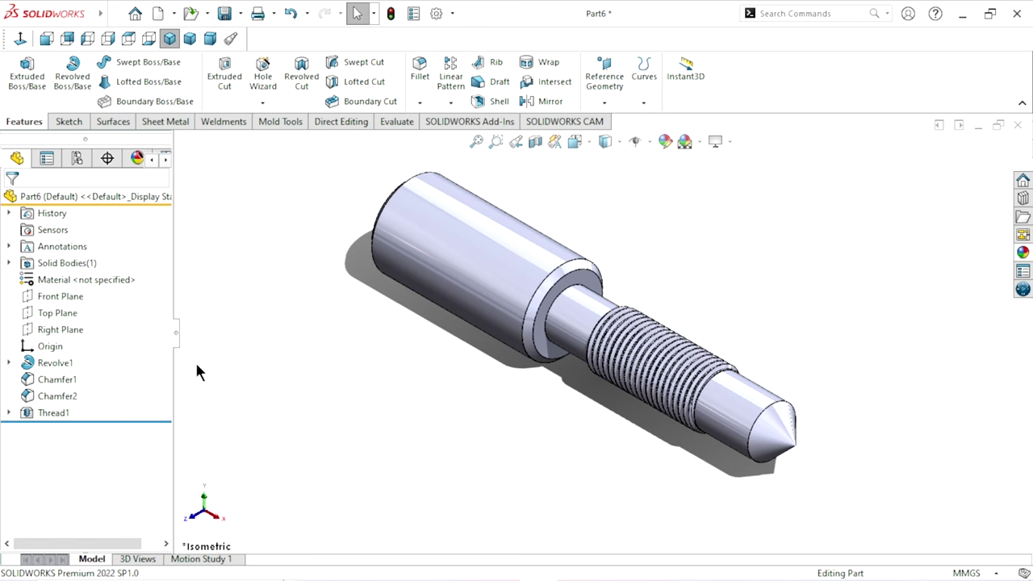
Step: Start a sketch on the Front Plane and draw a circle on the shaft's wide end
{"action": "left_click", "coordinate": [64, 294]}
{"action": "left_click", "coordinate": [73, 267]}
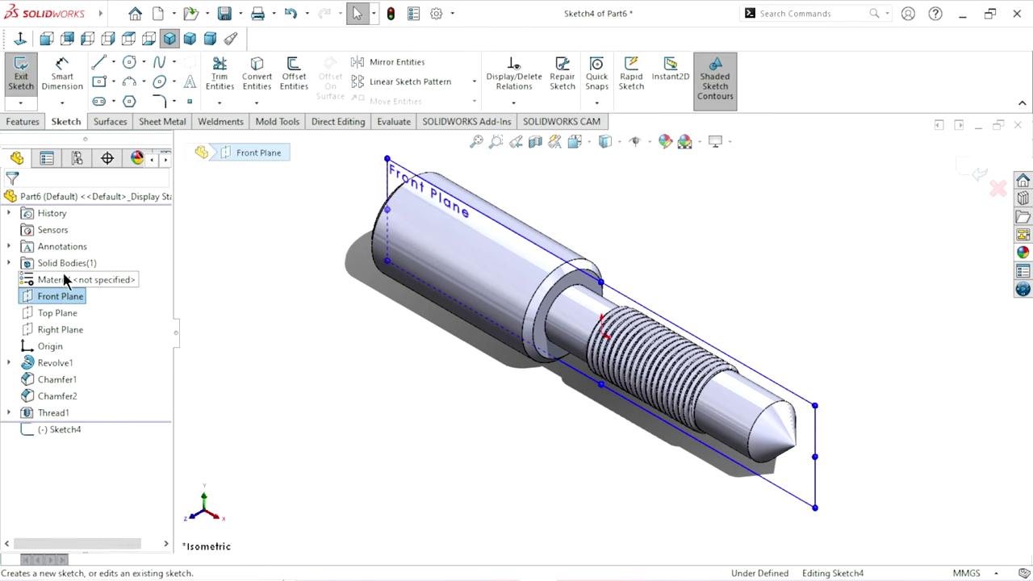
{"action": "left_click", "coordinate": [20, 39]}
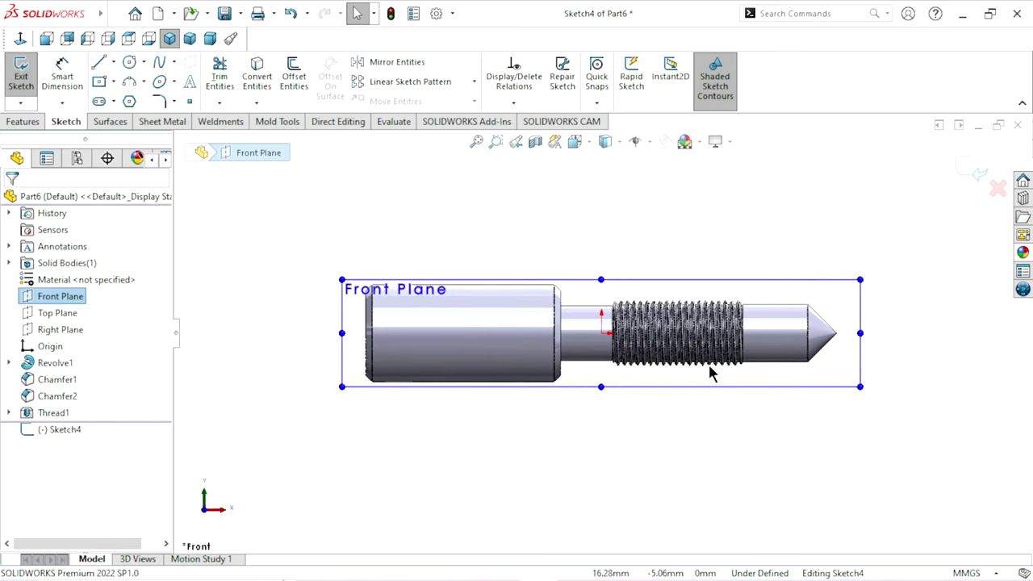
{"action": "scroll", "coordinate": [590, 362], "scroll_direction": "down", "scroll_amount": 2}
{"action": "scroll", "coordinate": [544, 357], "scroll_direction": "down", "scroll_amount": 1}
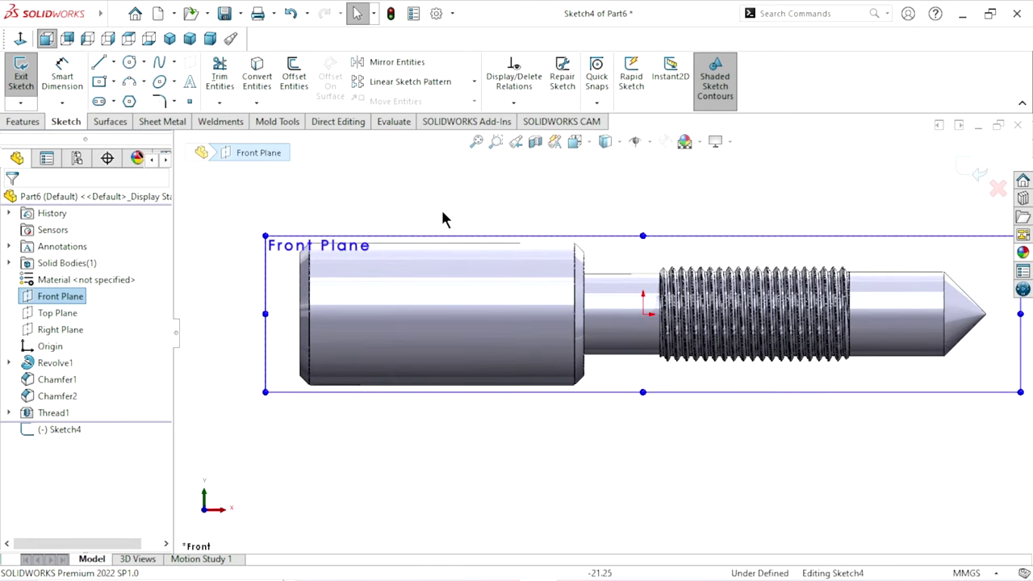
{"action": "left_click", "coordinate": [369, 210]}
{"action": "left_click", "coordinate": [131, 65]}
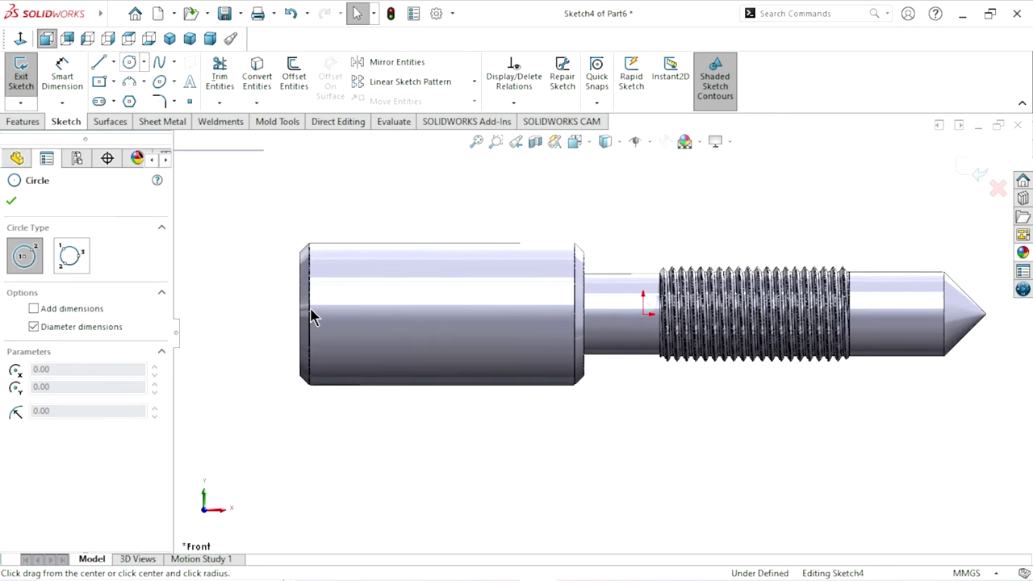
{"action": "left_click", "coordinate": [356, 314]}
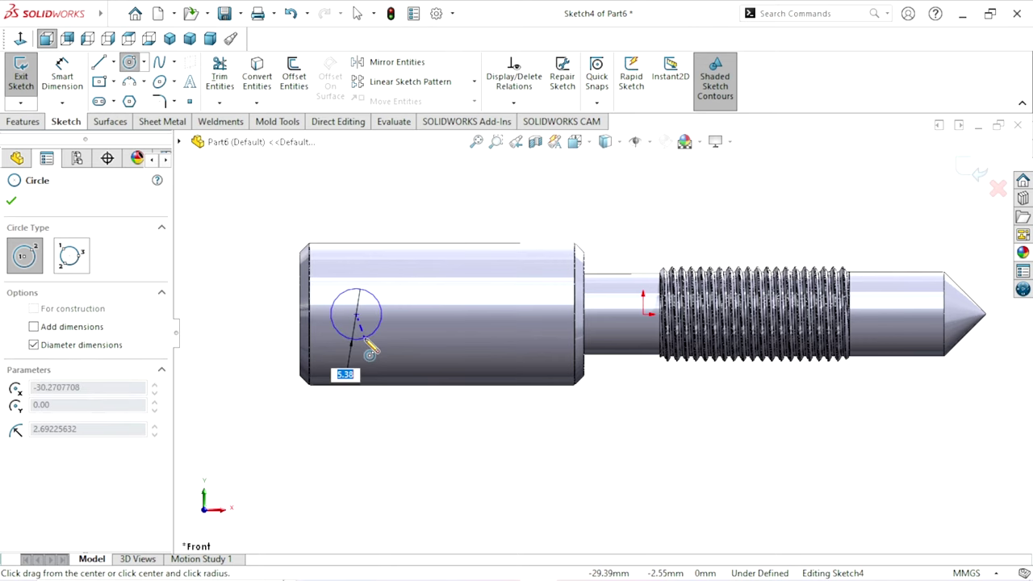
{"action": "left_click", "coordinate": [364, 338]}
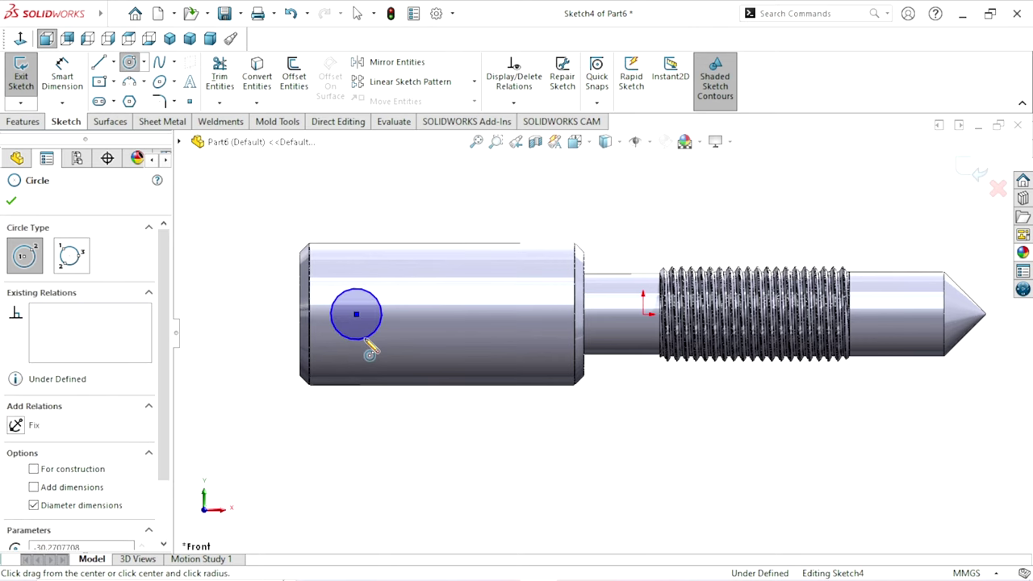
Step: Dimension the circle to Ø6 mm, centred 7 mm from the left end face
{"action": "left_click", "coordinate": [62, 76]}
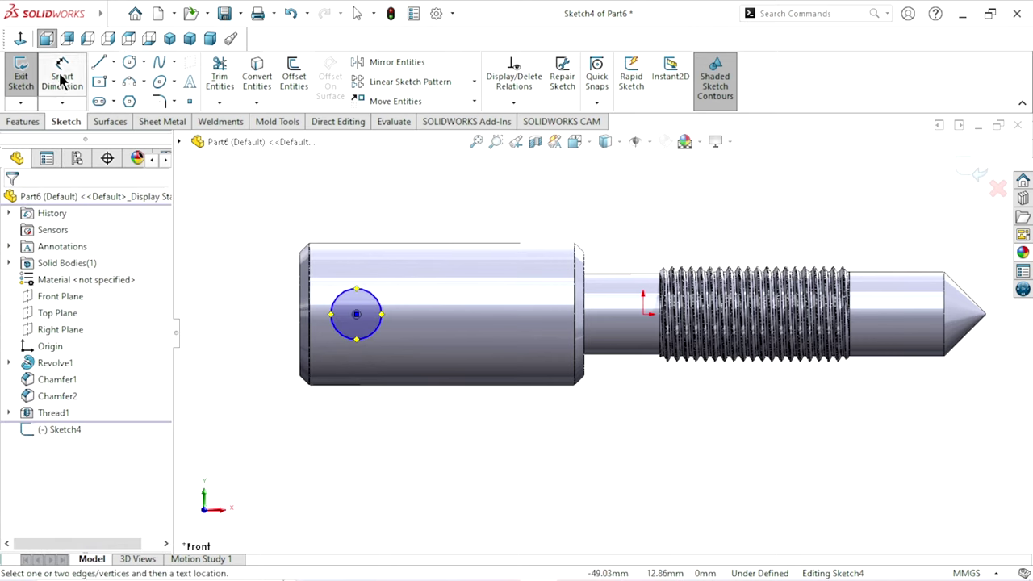
{"action": "left_click", "coordinate": [383, 315]}
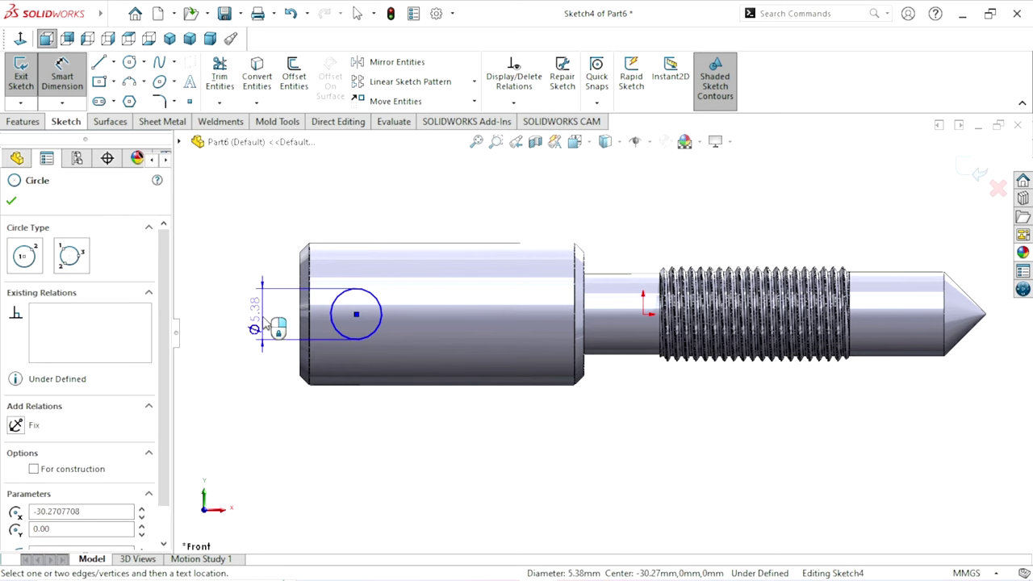
{"action": "left_click", "coordinate": [266, 322]}
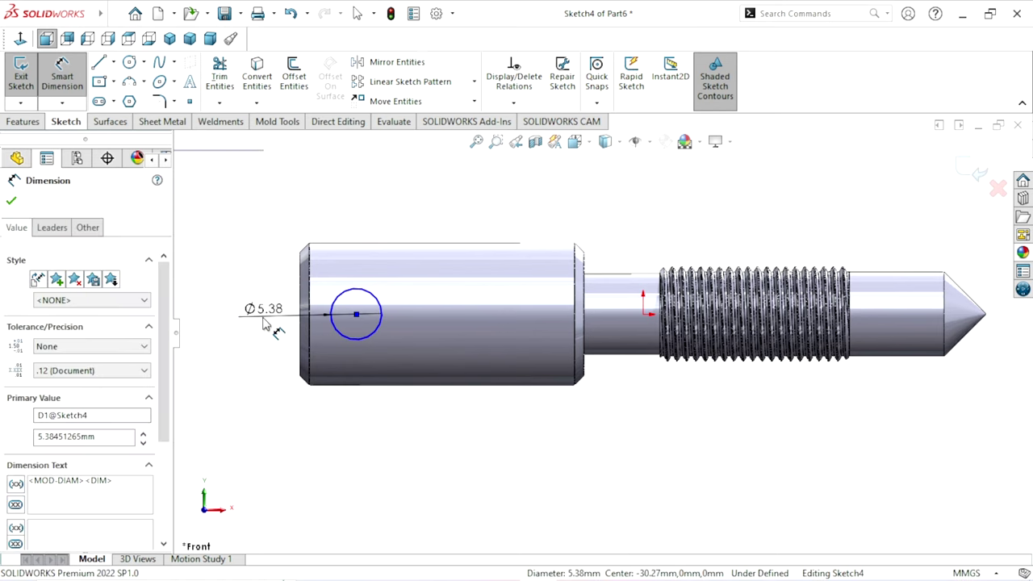
{"action": "type", "text": "6"}
{"action": "left_click", "coordinate": [199, 297]}
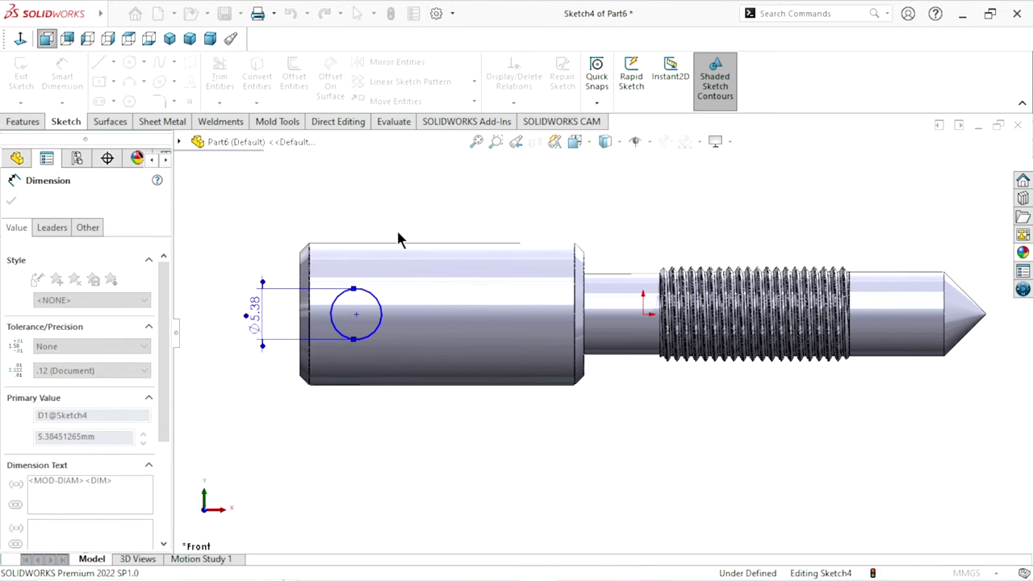
{"action": "left_click", "coordinate": [309, 316]}
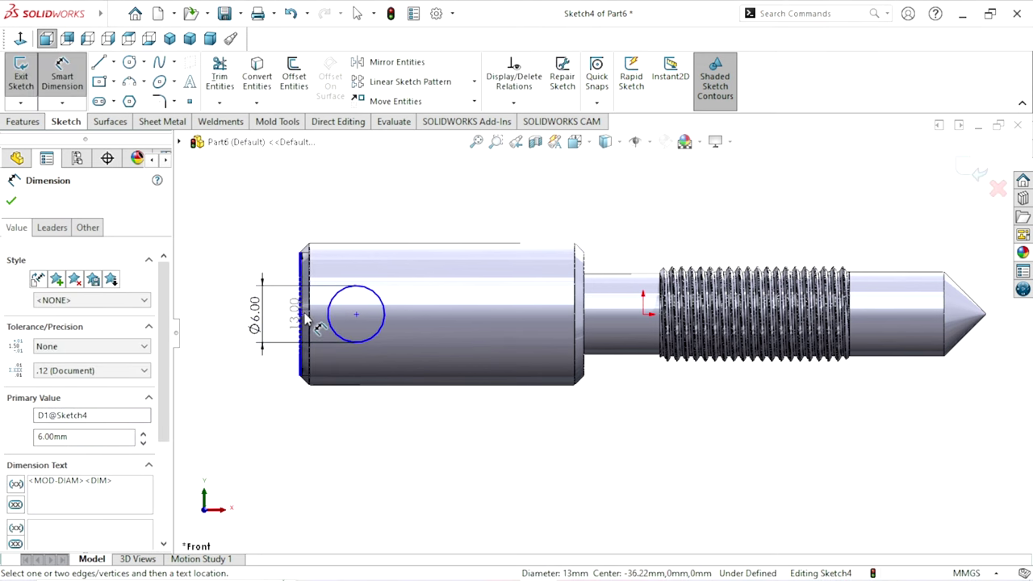
{"action": "left_click", "coordinate": [356, 314]}
{"action": "left_click", "coordinate": [334, 211]}
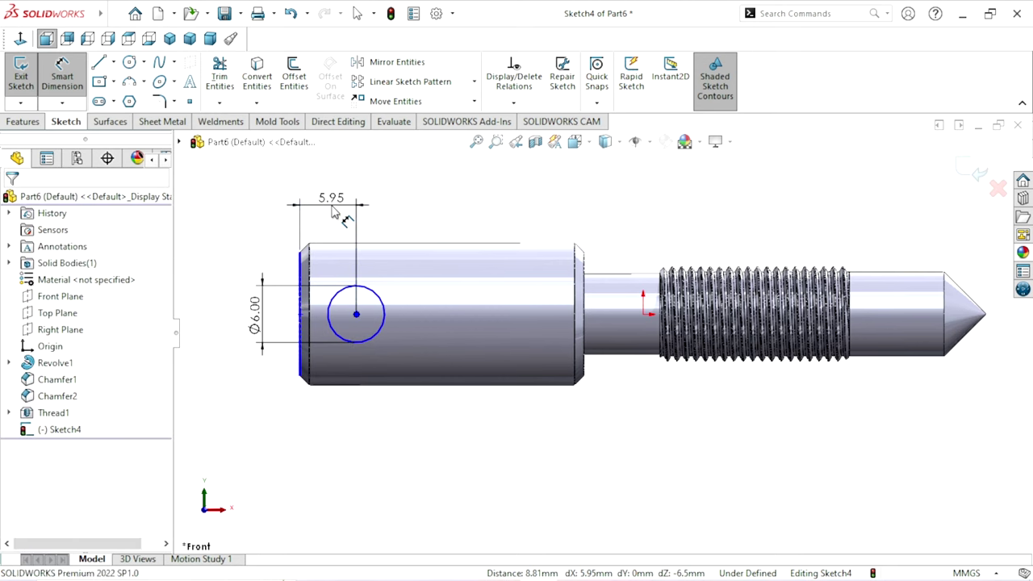
{"action": "type", "text": "7"}
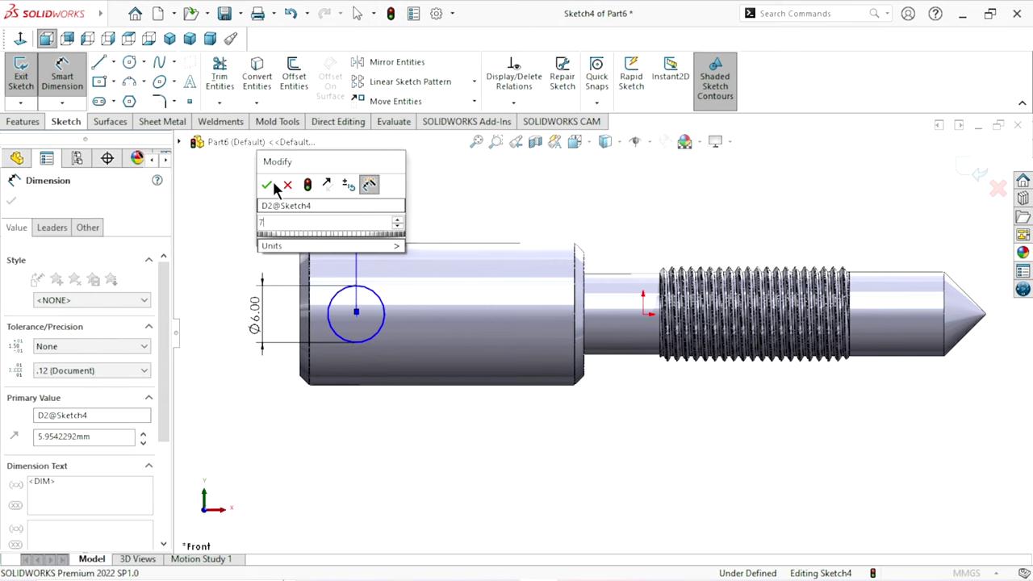
{"action": "left_click", "coordinate": [272, 188]}
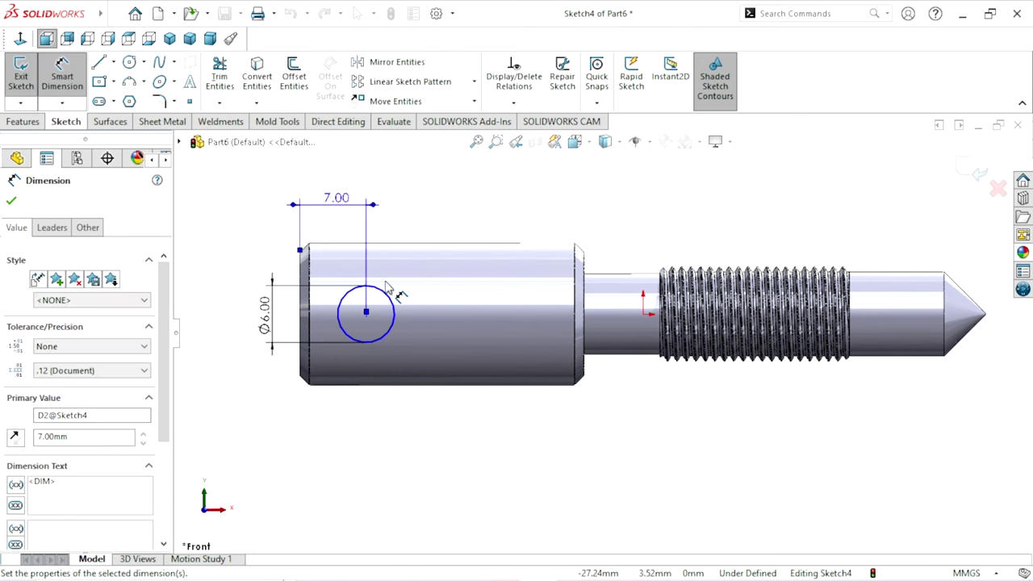
{"action": "left_click", "coordinate": [12, 202]}
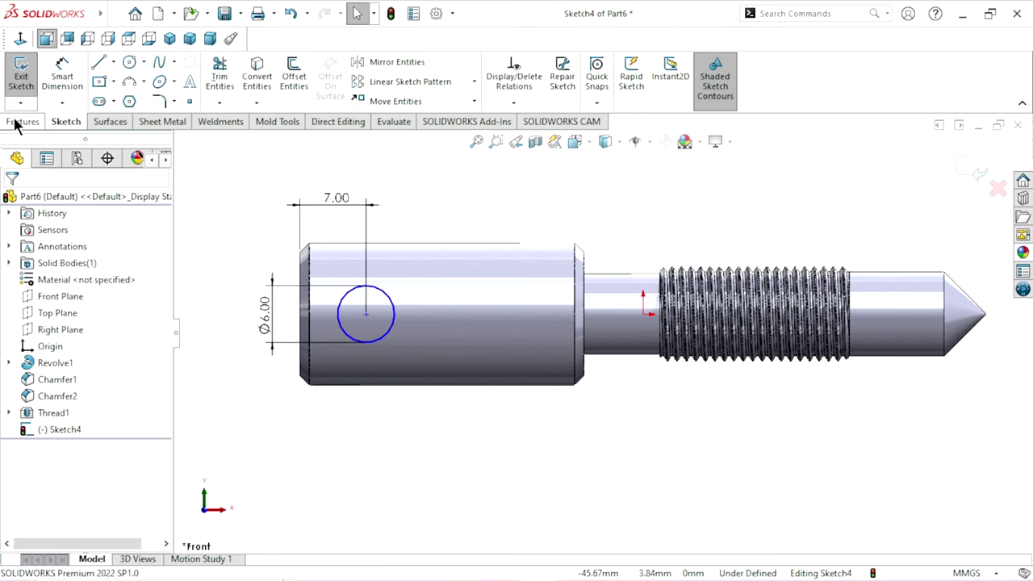
Step: Extrude-cut the Ø6 mm circle Through All to make a cross hole in the wide section
{"action": "left_click", "coordinate": [16, 121]}
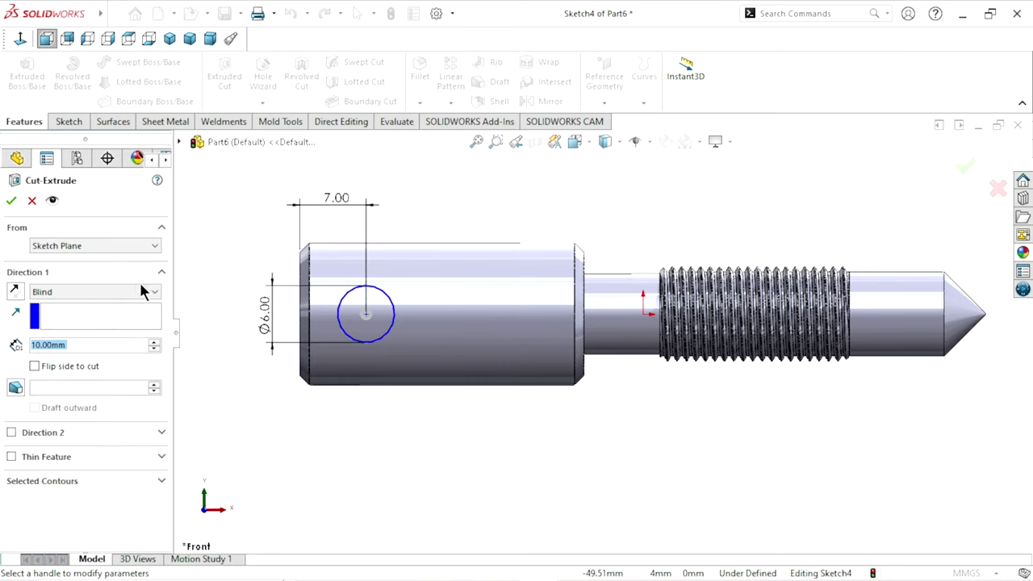
{"action": "left_click", "coordinate": [142, 291]}
{"action": "left_click", "coordinate": [112, 316]}
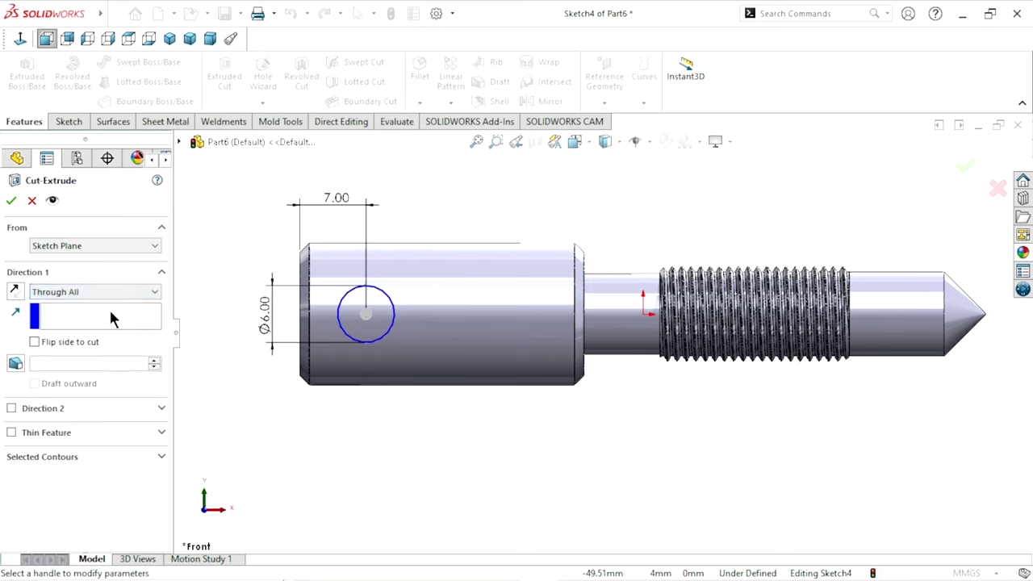
{"action": "left_click", "coordinate": [12, 201]}
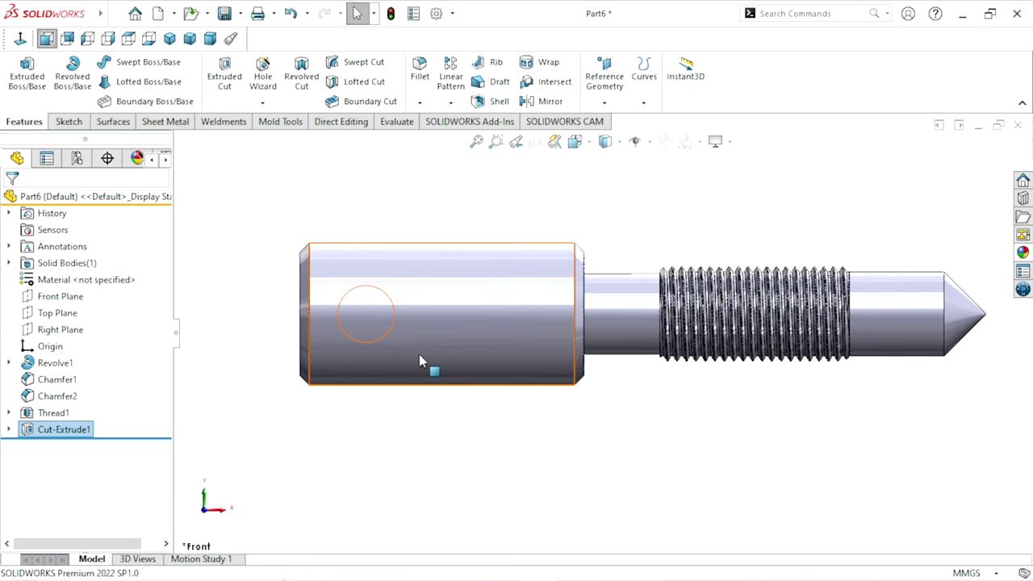
{"action": "key", "text": "z"}
{"action": "mouse_move", "coordinate": [611, 304]}
{"action": "middle_mouse_down"}
{"action": "mouse_move", "coordinate": [624, 271]}
{"action": "mouse_move", "coordinate": [554, 390]}
{"action": "mouse_move", "coordinate": [510, 408]}
{"action": "mouse_move", "coordinate": [455, 395]}
{"action": "mouse_move", "coordinate": [464, 453]}
{"action": "mouse_move", "coordinate": [525, 355]}
{"action": "middle_mouse_up"}
{"action": "left_click", "coordinate": [358, 13]}
{"action": "scroll", "coordinate": [587, 302], "scroll_direction": "down", "scroll_amount": 3}
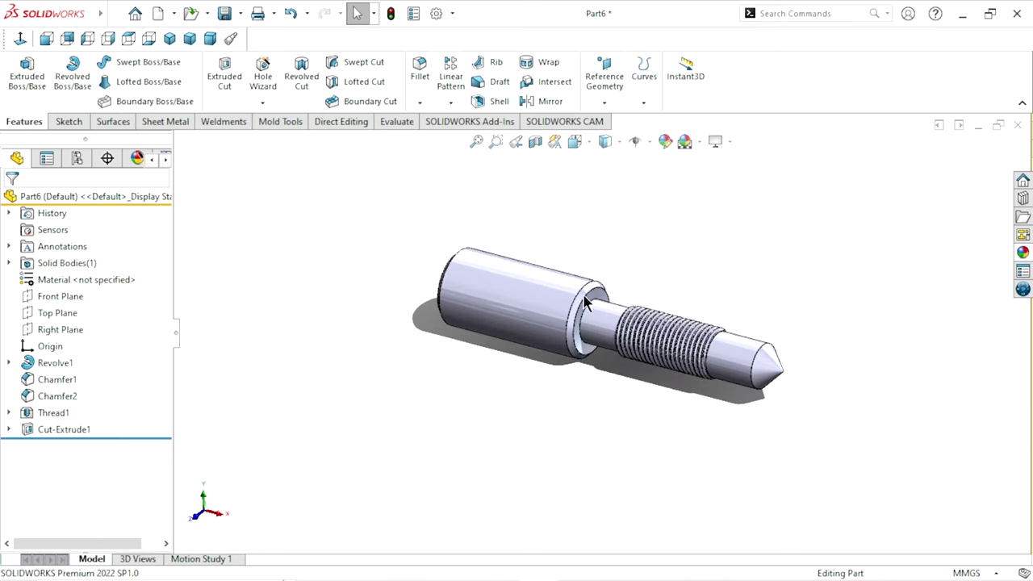
Step: Open Sketch4 under Cut-Extrude1 for editing, then exit and rebuild
{"action": "left_click", "coordinate": [9, 430]}
{"action": "left_click", "coordinate": [74, 446]}
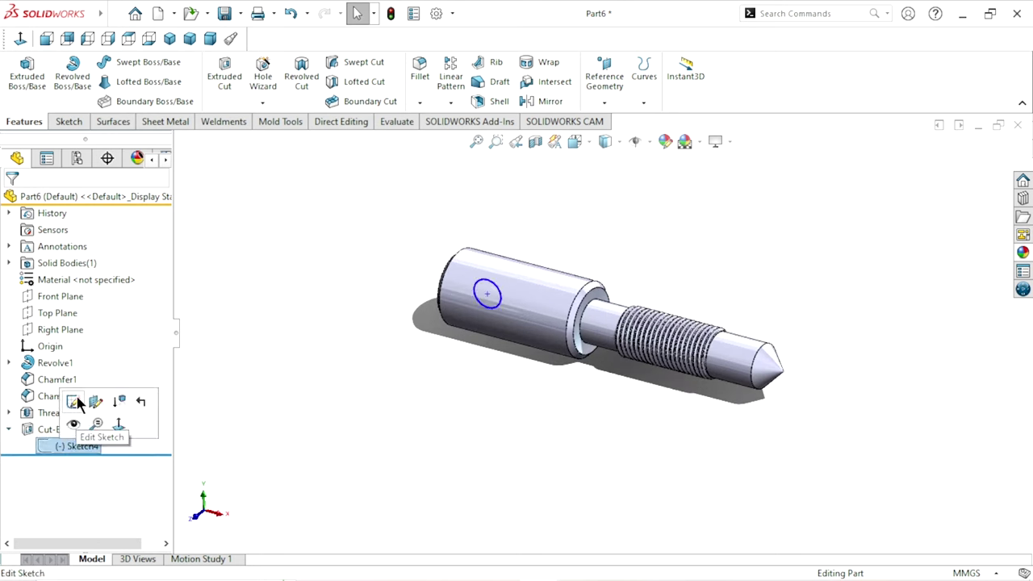
{"action": "left_click", "coordinate": [72, 401]}
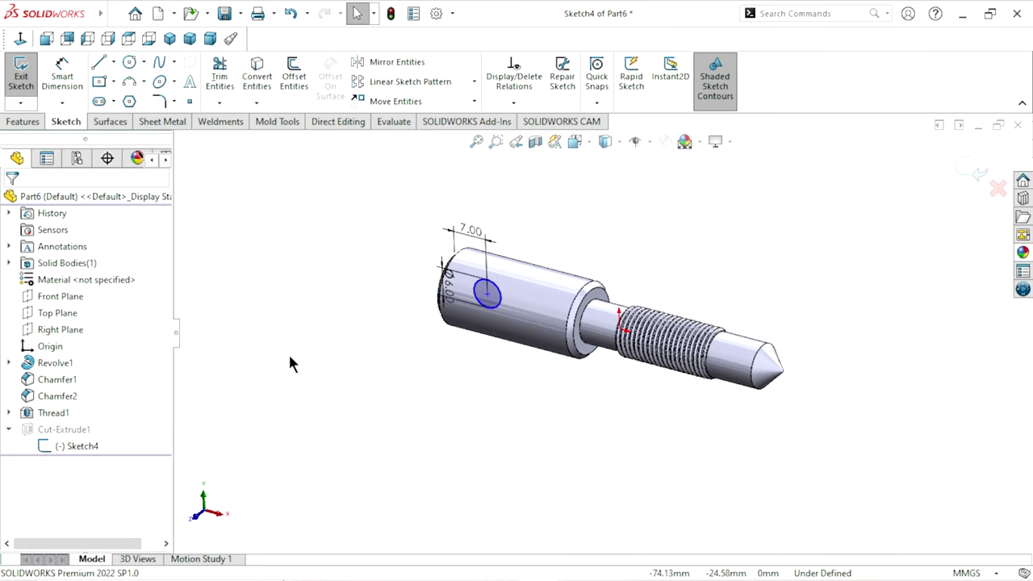
{"action": "left_click", "coordinate": [49, 429]}
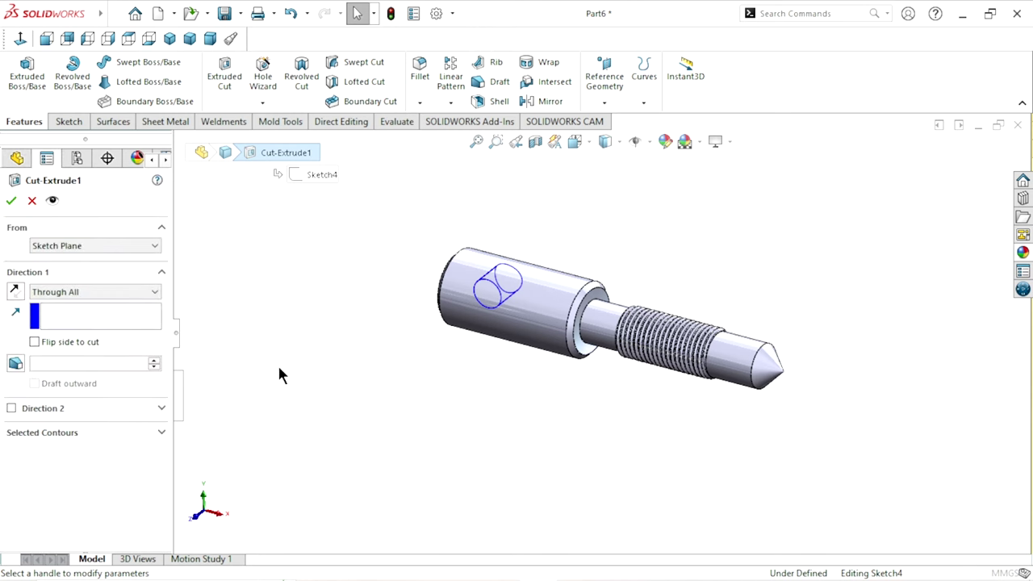
Step: Change Cut-Extrude1's depth to Mid Plane, 80 mm
{"action": "left_click", "coordinate": [55, 293]}
{"action": "left_click", "coordinate": [77, 384]}
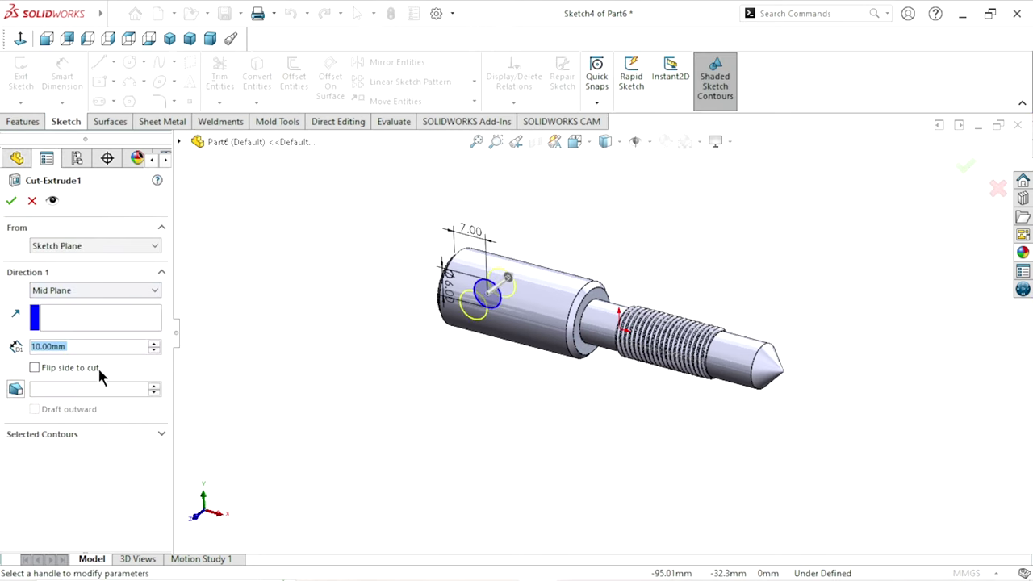
{"action": "type", "text": "80"}
{"action": "key", "text": "Return"}
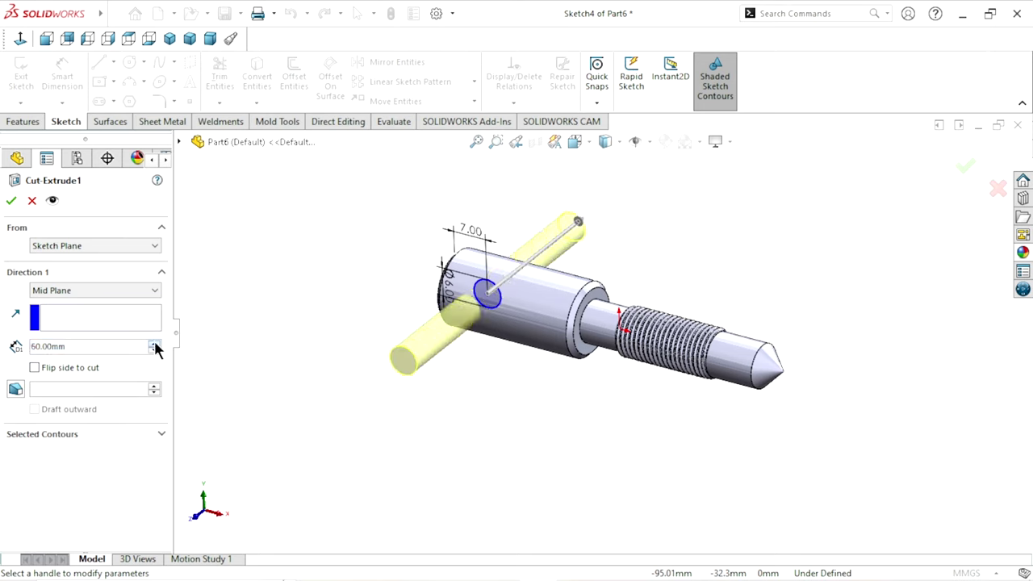
{"action": "left_click", "coordinate": [11, 201]}
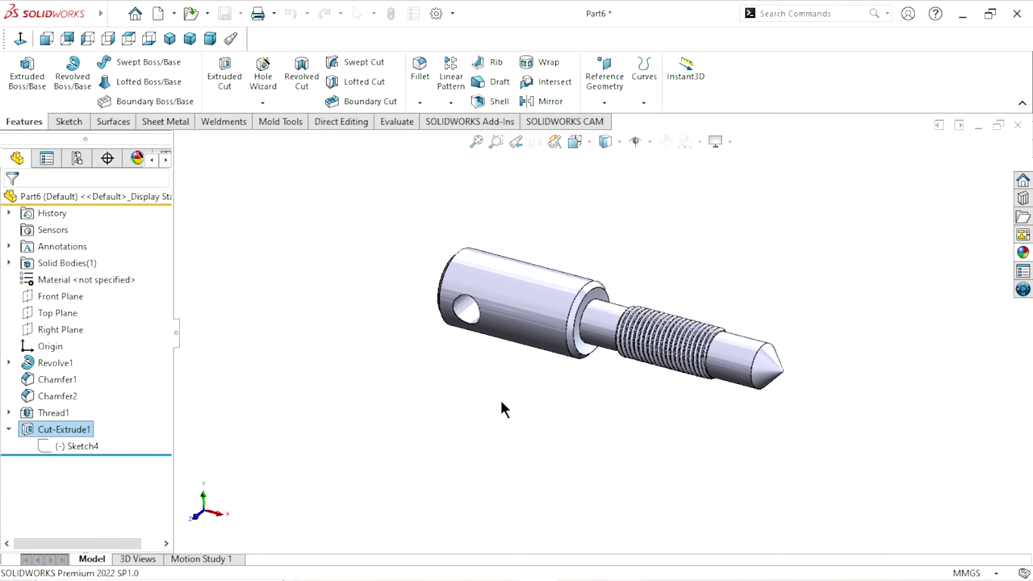
Step: Set up a 0.30 mm × 45° chamfer on the cross hole's face
{"action": "mouse_move", "coordinate": [500, 397]}
{"action": "middle_mouse_down"}
{"action": "mouse_move", "coordinate": [496, 362]}
{"action": "mouse_move", "coordinate": [538, 299]}
{"action": "mouse_move", "coordinate": [500, 325]}
{"action": "mouse_move", "coordinate": [476, 394]}
{"action": "mouse_move", "coordinate": [597, 291]}
{"action": "middle_mouse_up"}
{"action": "scroll", "coordinate": [597, 291], "scroll_direction": "down", "scroll_amount": 2}
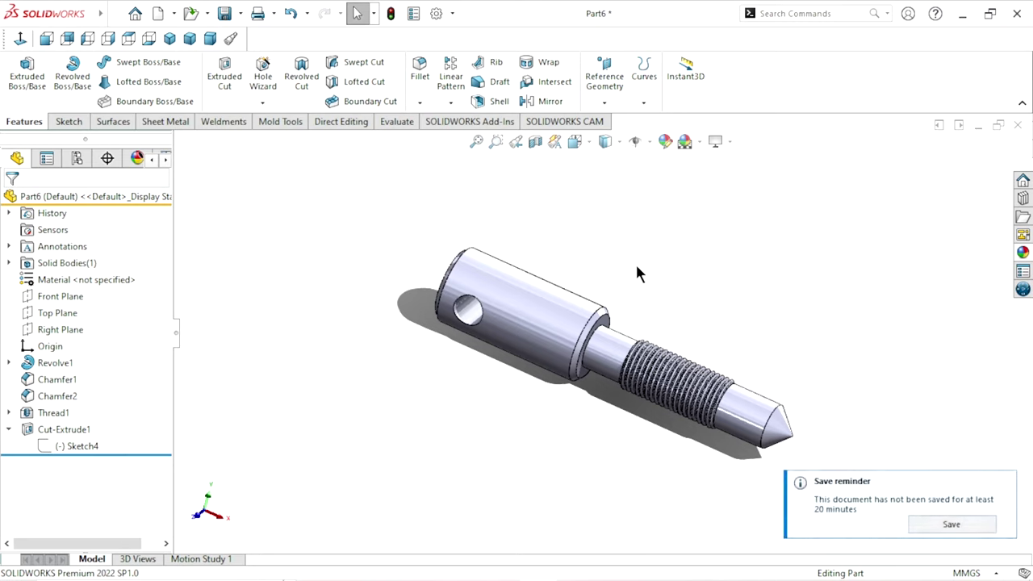
{"action": "left_click", "coordinate": [419, 104]}
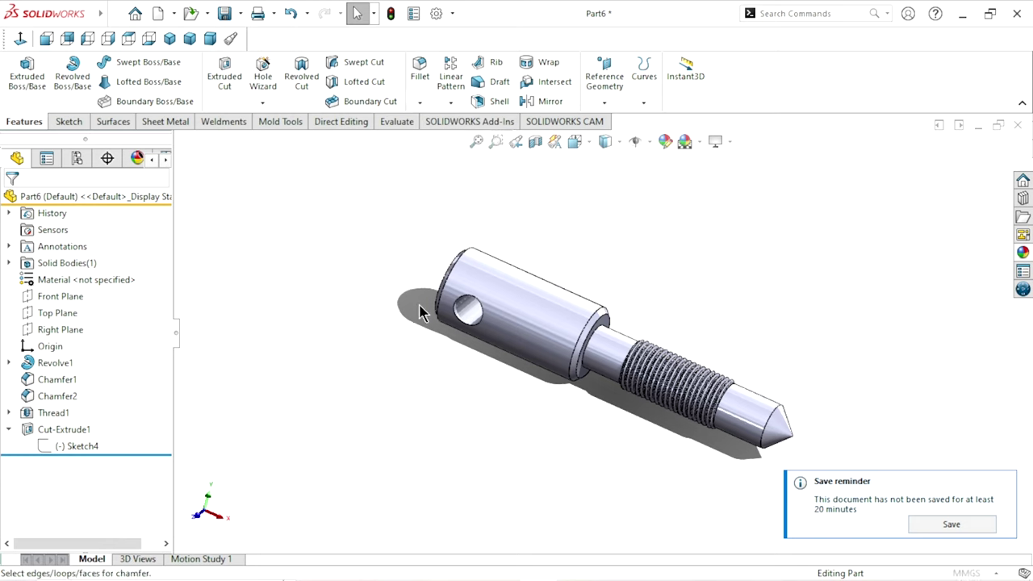
{"action": "left_click", "coordinate": [1006, 484]}
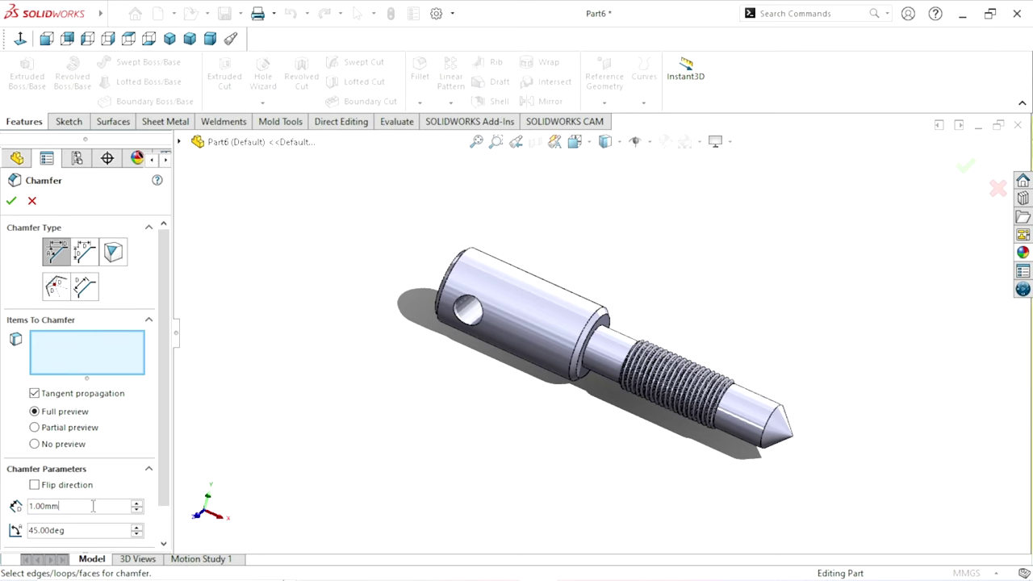
{"action": "left_click_drag", "start_coordinate": [94, 506], "coordinate": [27, 510]}
{"action": "type", "text": "0."}
{"action": "type", "text": "3"}
{"action": "key", "text": "Return"}
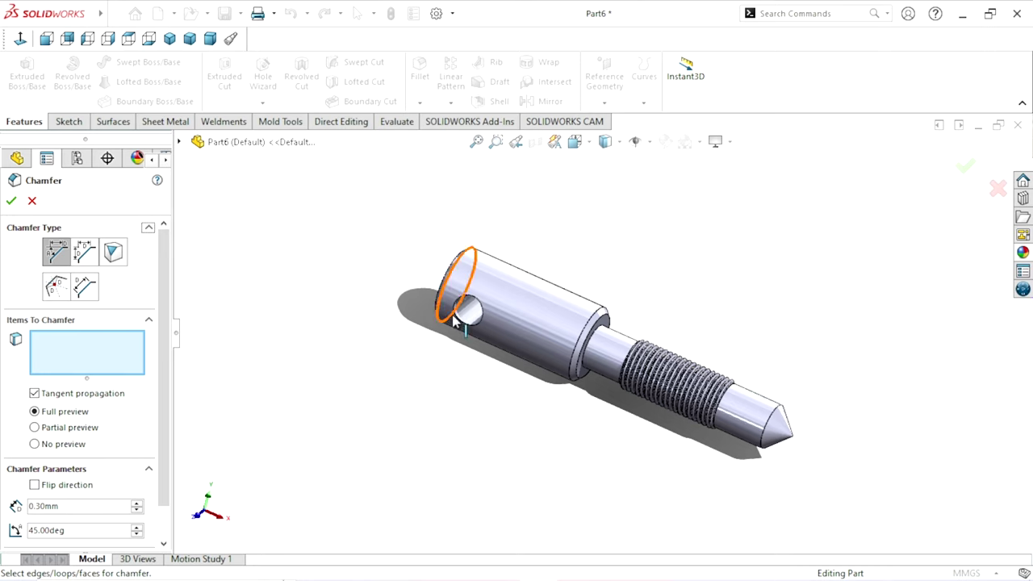
{"action": "left_click", "coordinate": [470, 317]}
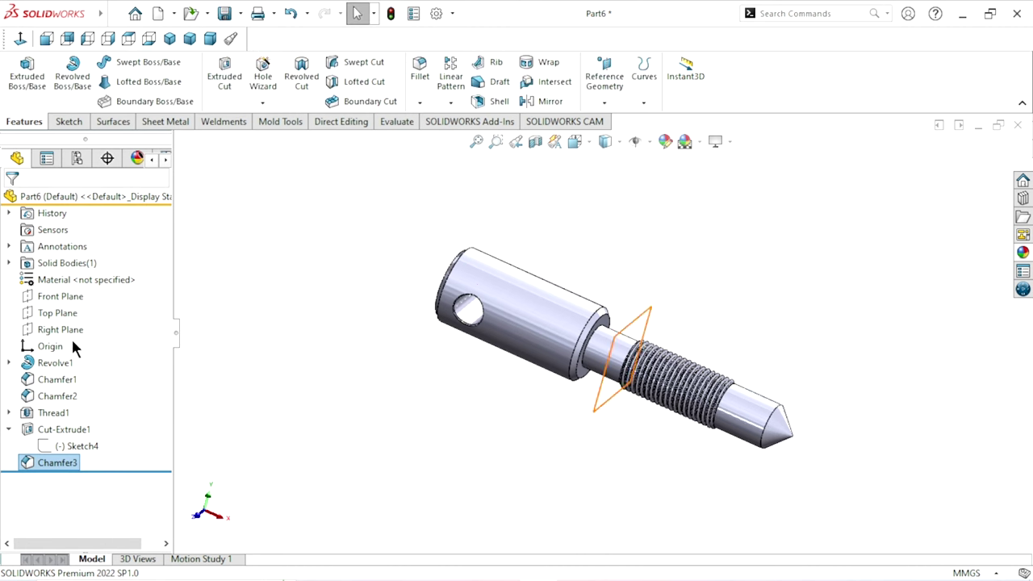
Step: Start a Front Plane sketch and draw a circle centred on the shaft's top edge
{"action": "left_click", "coordinate": [71, 300]}
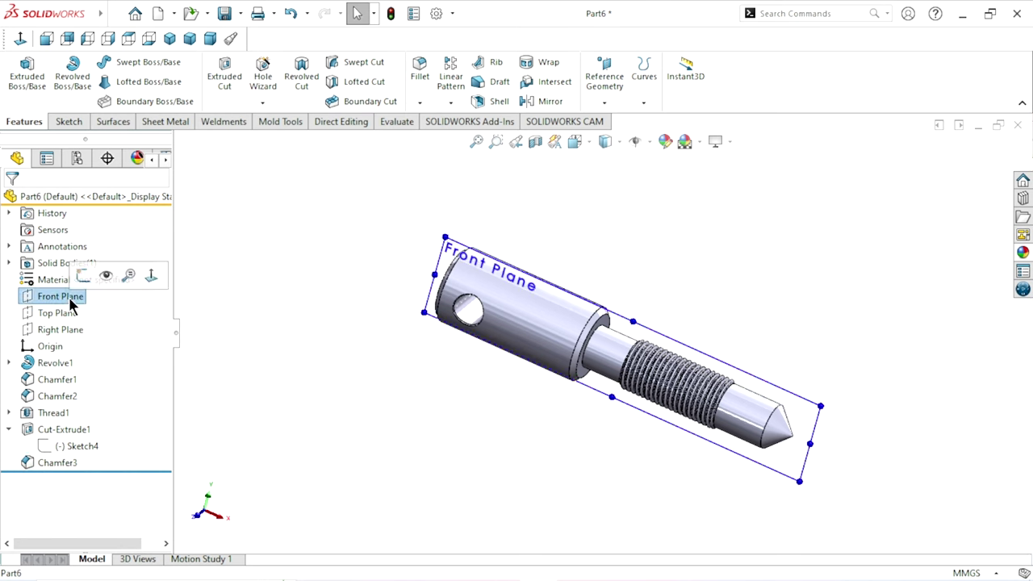
{"action": "left_click", "coordinate": [81, 277]}
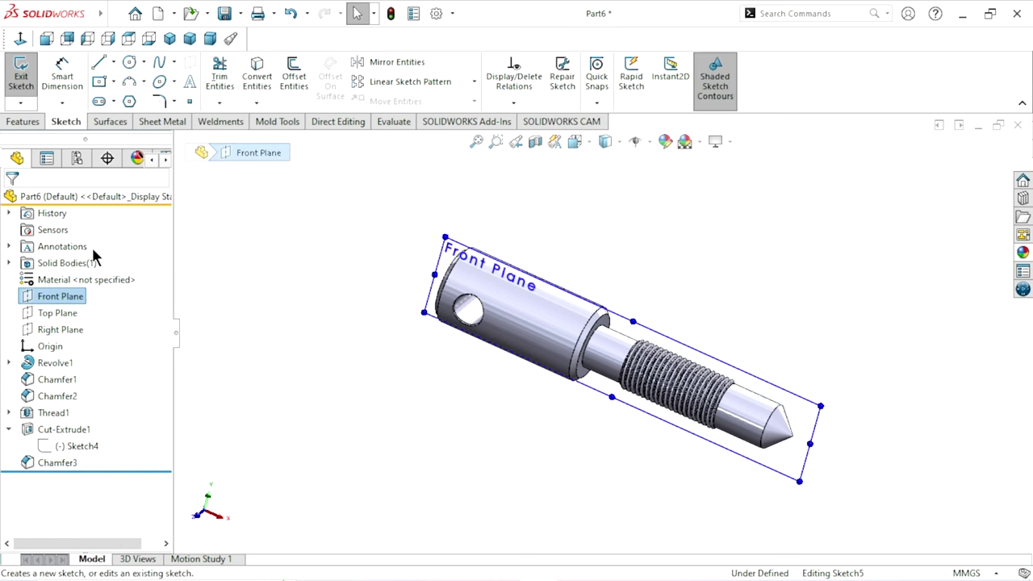
{"action": "left_click", "coordinate": [21, 40]}
{"action": "left_click", "coordinate": [565, 231]}
{"action": "scroll", "coordinate": [531, 331], "scroll_direction": "down", "scroll_amount": 2}
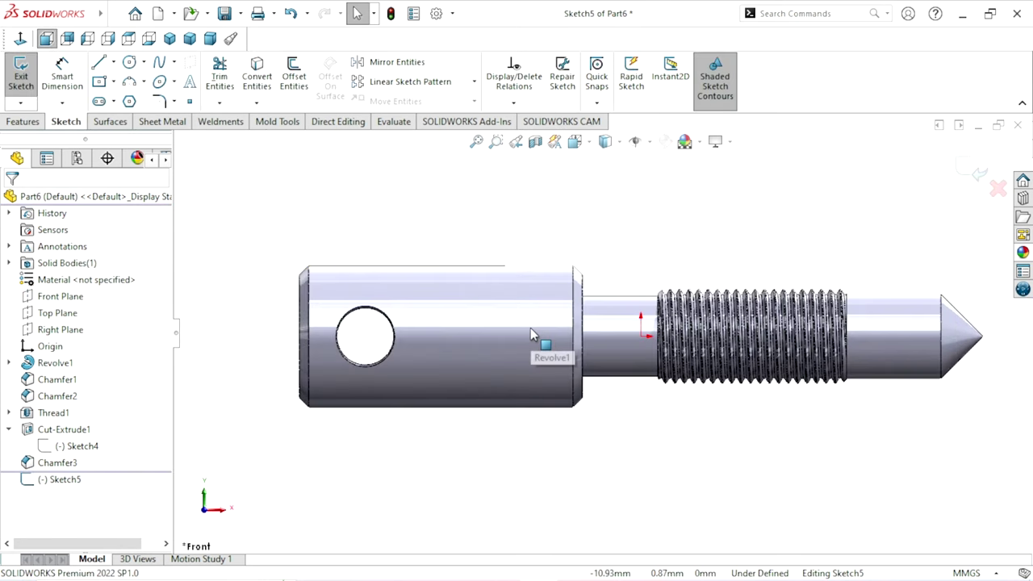
{"action": "scroll", "coordinate": [590, 277], "scroll_direction": "down", "scroll_amount": 2}
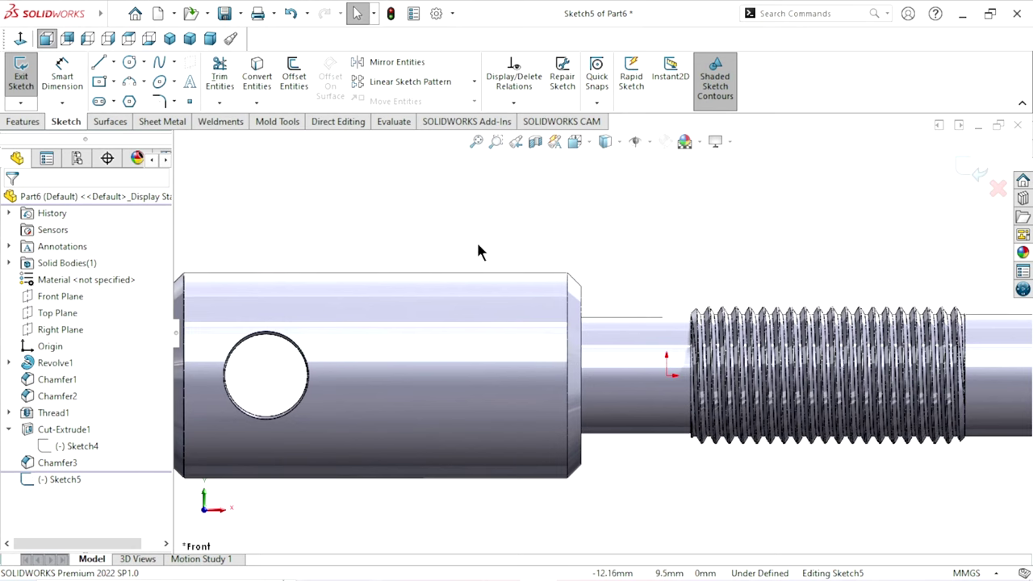
{"action": "left_click", "coordinate": [130, 65]}
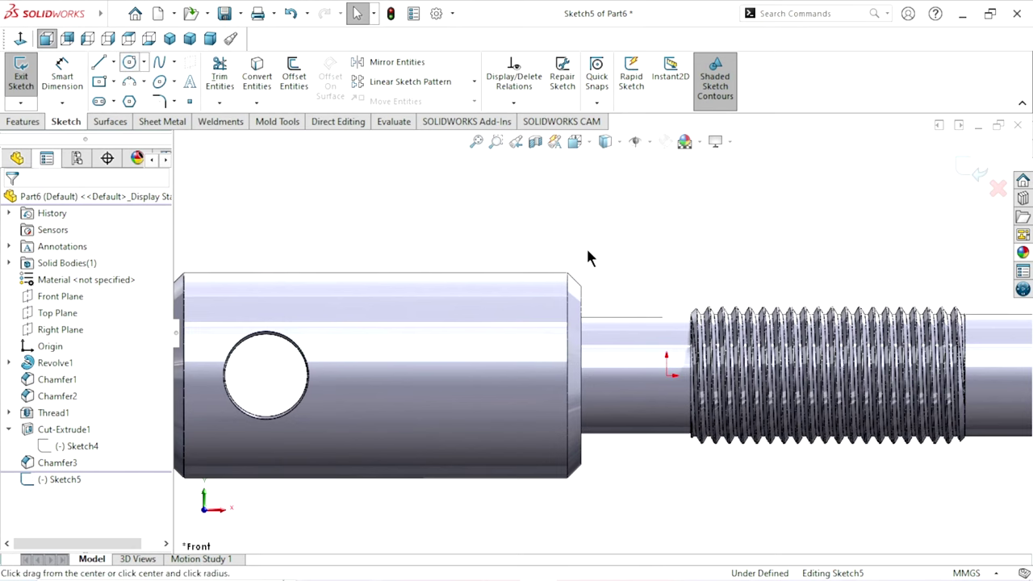
{"action": "left_click", "coordinate": [530, 276]}
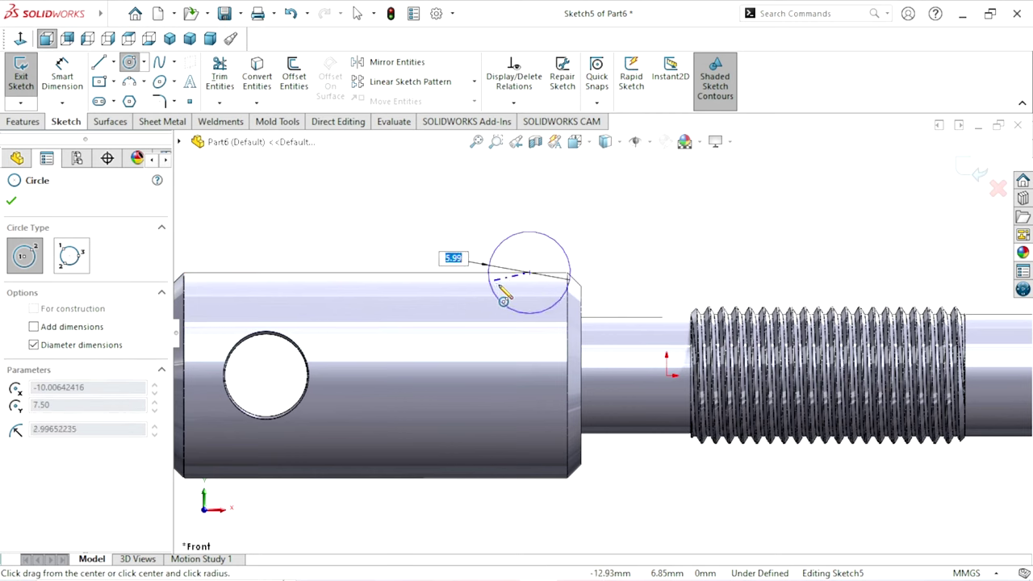
{"action": "left_click", "coordinate": [526, 300]}
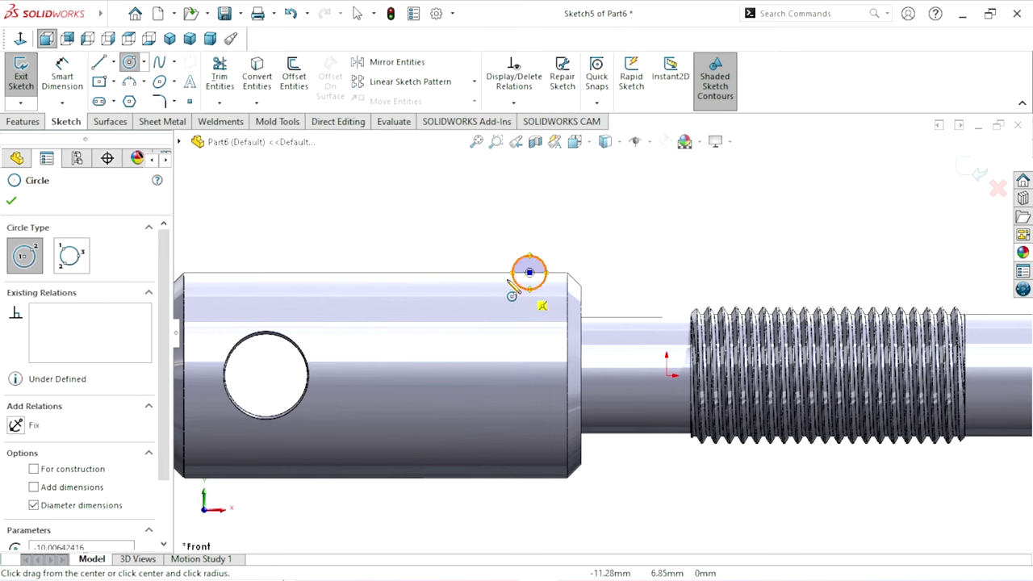
{"action": "right_click", "coordinate": [443, 258]}
{"action": "left_click", "coordinate": [453, 262]}
Step: Dimension the circle's centre 4 mm from the shoulder edge and its diameter to 2 mm
{"action": "left_click", "coordinate": [62, 77]}
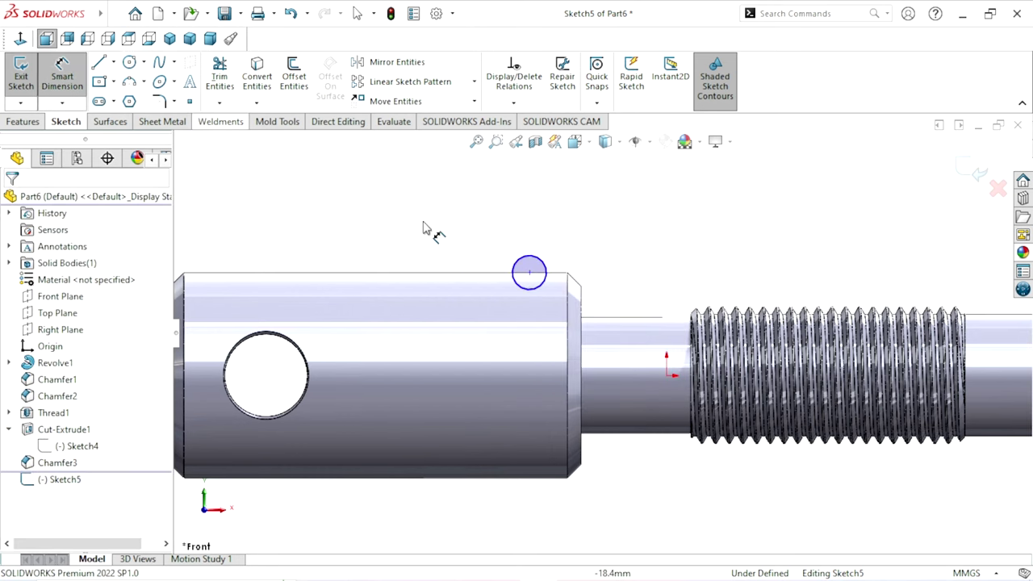
{"action": "left_click", "coordinate": [581, 300]}
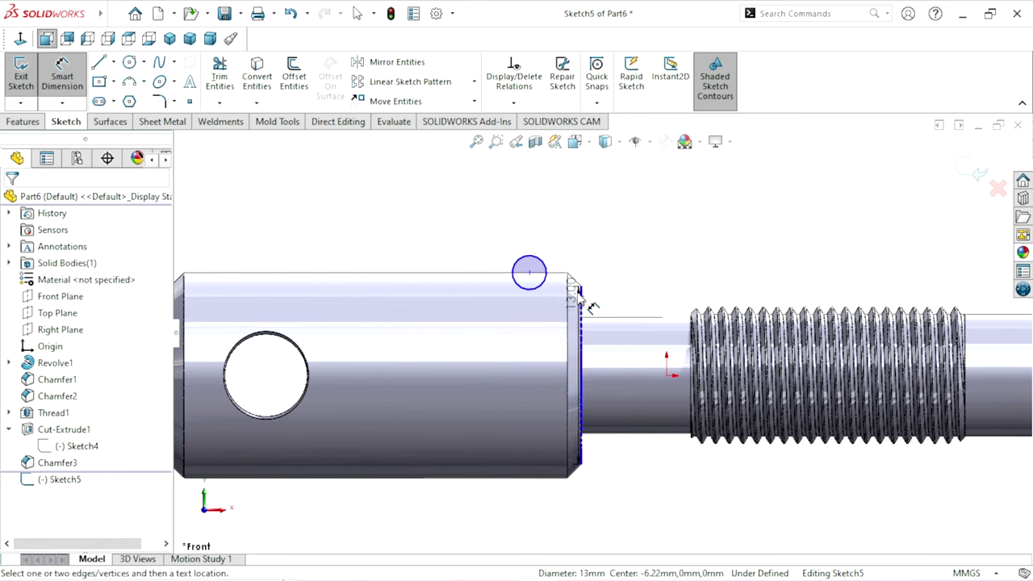
{"action": "left_click", "coordinate": [529, 272]}
{"action": "left_click", "coordinate": [630, 204]}
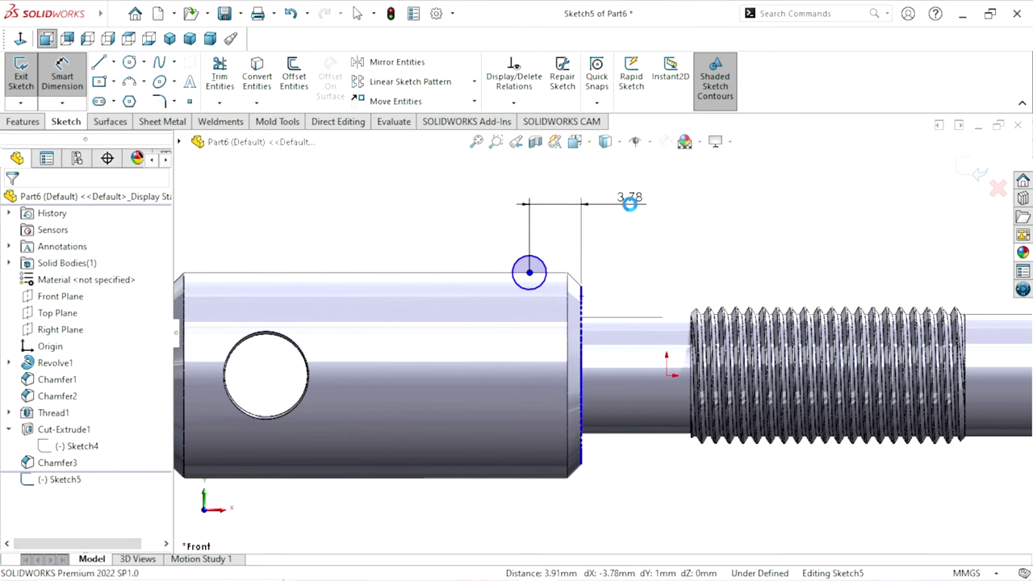
{"action": "type", "text": "4"}
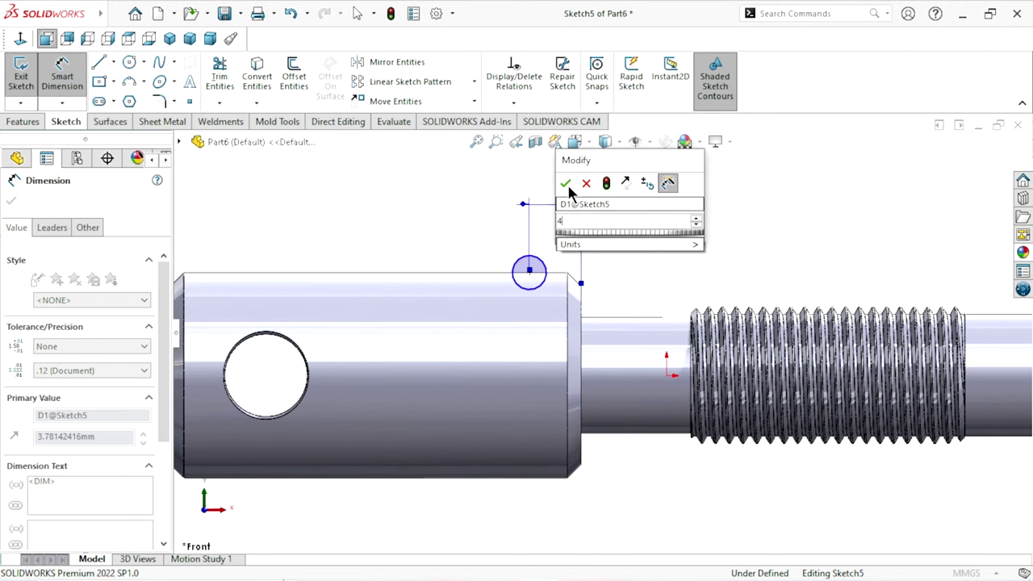
{"action": "left_click", "coordinate": [566, 185]}
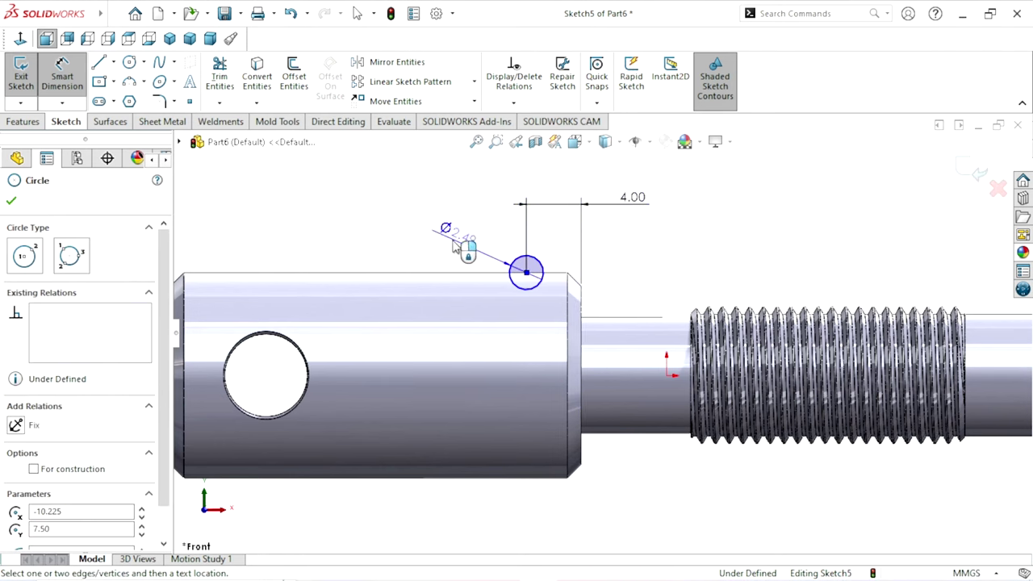
{"action": "left_click", "coordinate": [461, 244]}
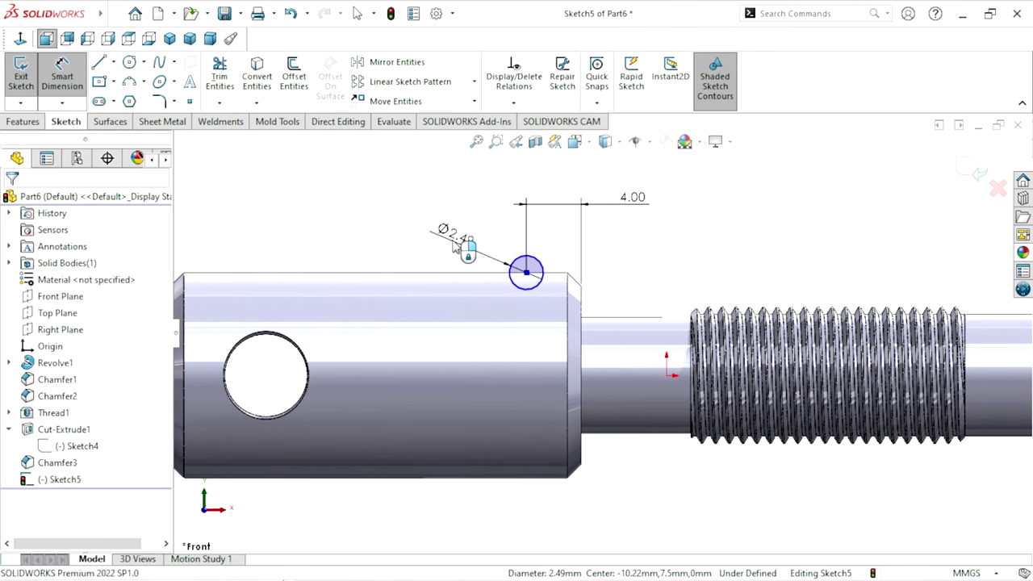
{"action": "left_click", "coordinate": [456, 247]}
{"action": "type", "text": "2"}
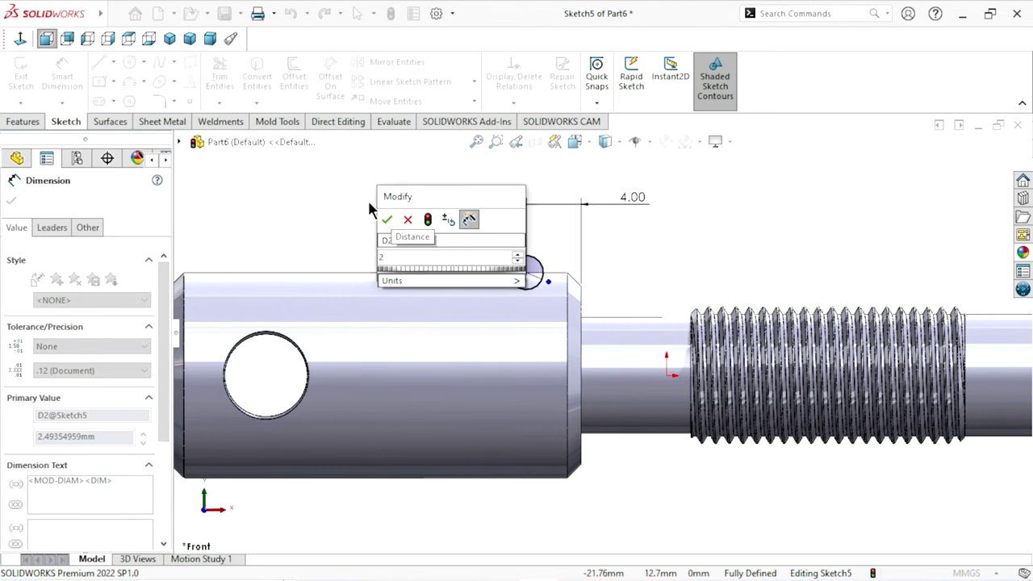
{"action": "left_click", "coordinate": [386, 219]}
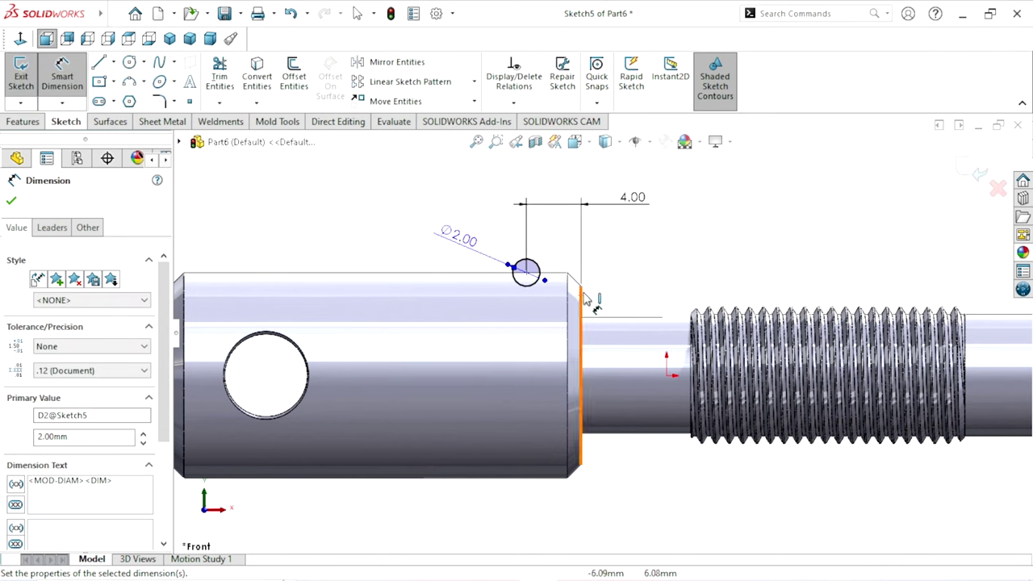
{"action": "left_click", "coordinate": [16, 203]}
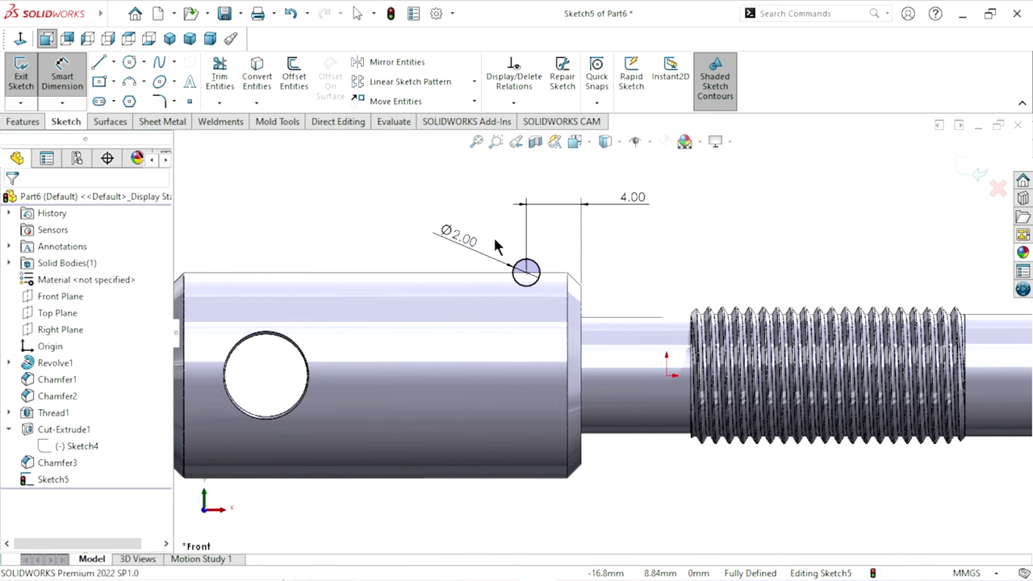
Step: Start an extruded cut from the circle sketch, then cancel it
{"action": "left_click", "coordinate": [28, 125]}
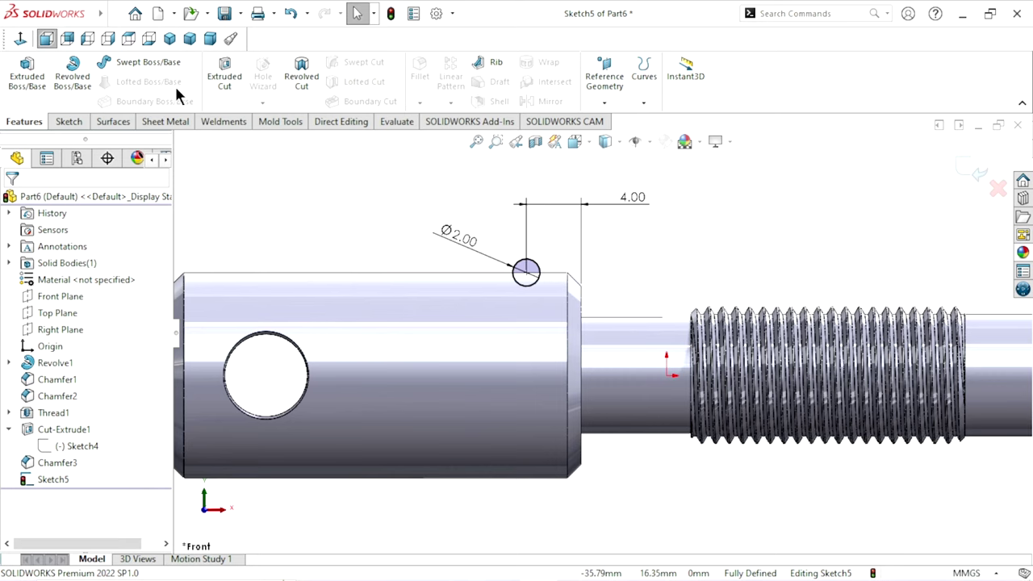
{"action": "left_click", "coordinate": [218, 71]}
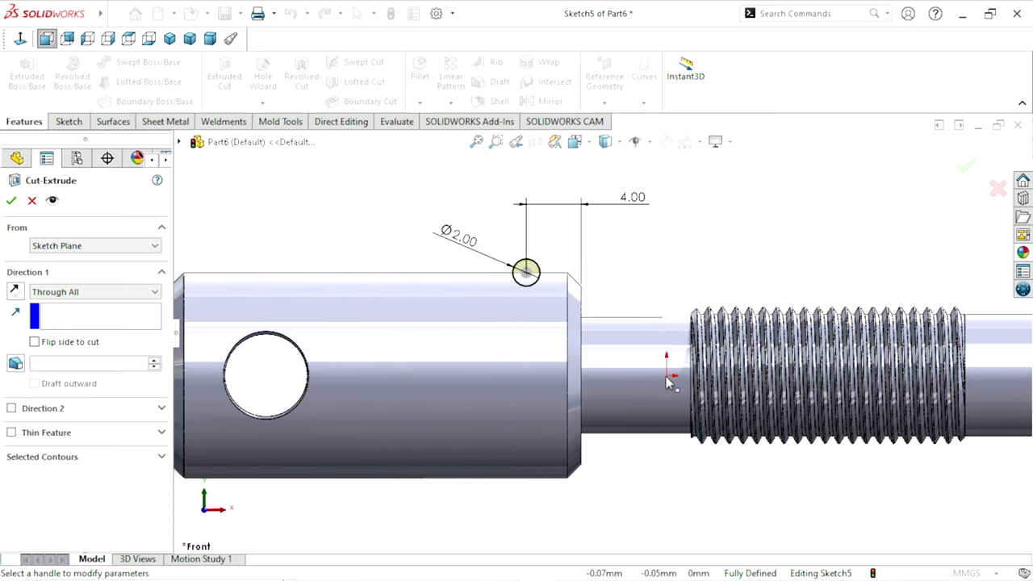
{"action": "left_click", "coordinate": [31, 200]}
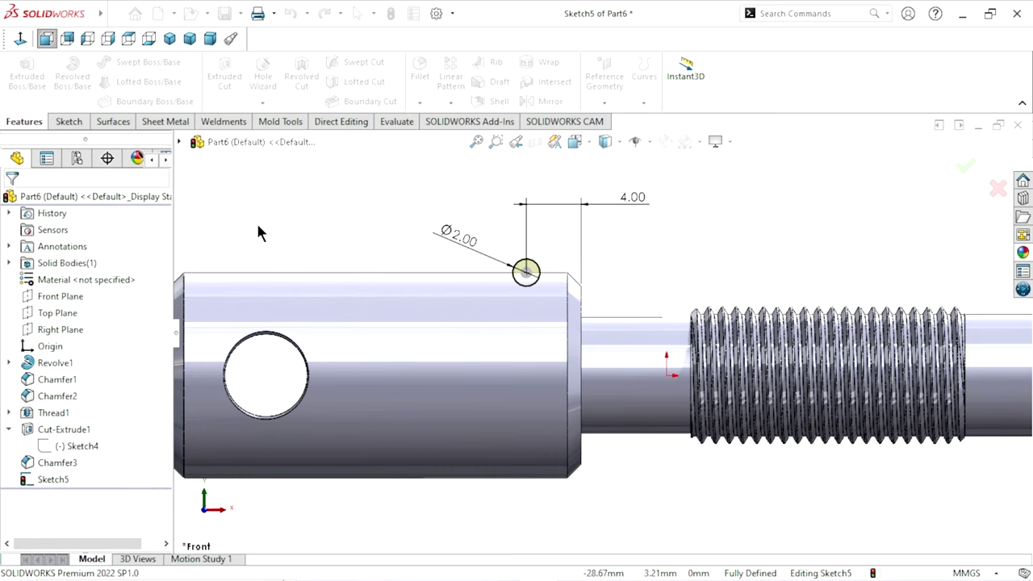
Step: Draw a centerline along the shaft axis and revolve-cut the circle 360° around it
{"action": "left_click", "coordinate": [65, 120]}
{"action": "left_click", "coordinate": [114, 61]}
{"action": "left_click", "coordinate": [114, 98]}
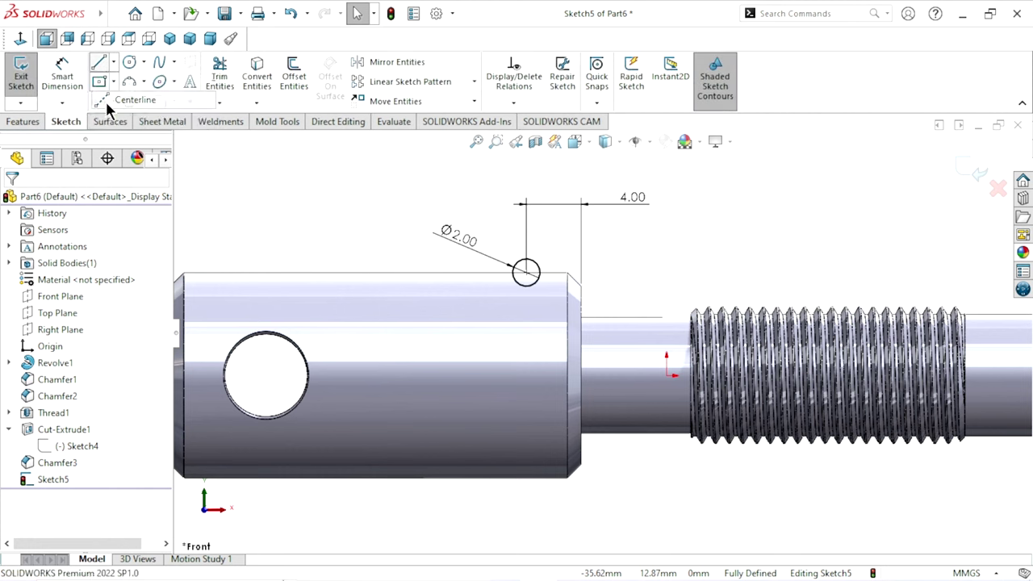
{"action": "left_click", "coordinate": [666, 376]}
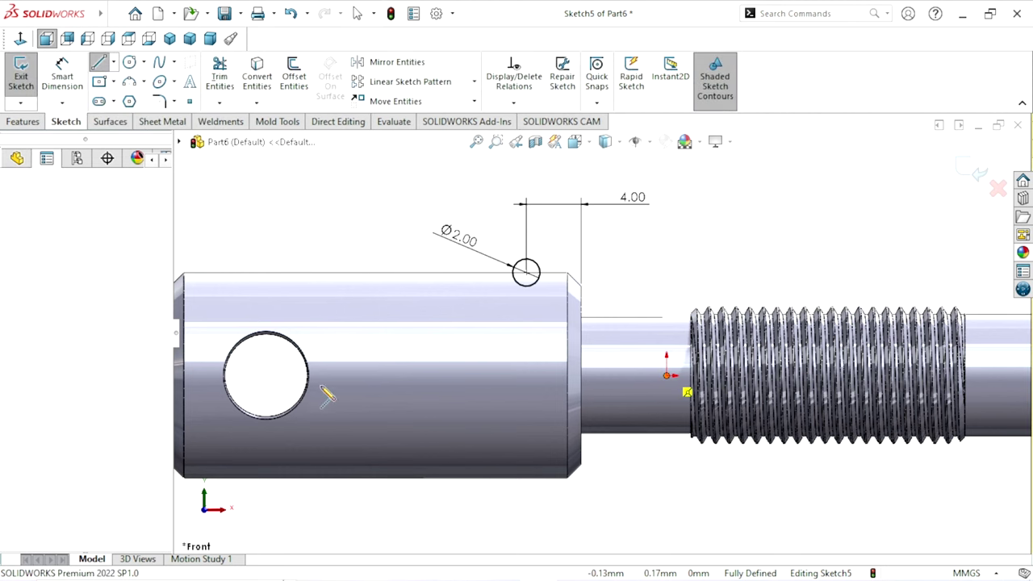
{"action": "left_click", "coordinate": [186, 377]}
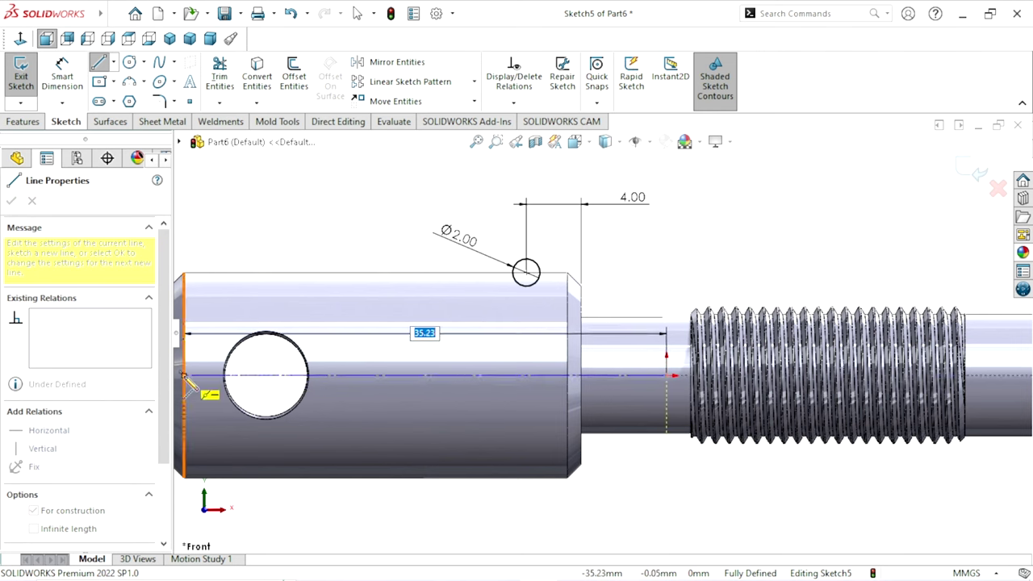
{"action": "right_click", "coordinate": [275, 203]}
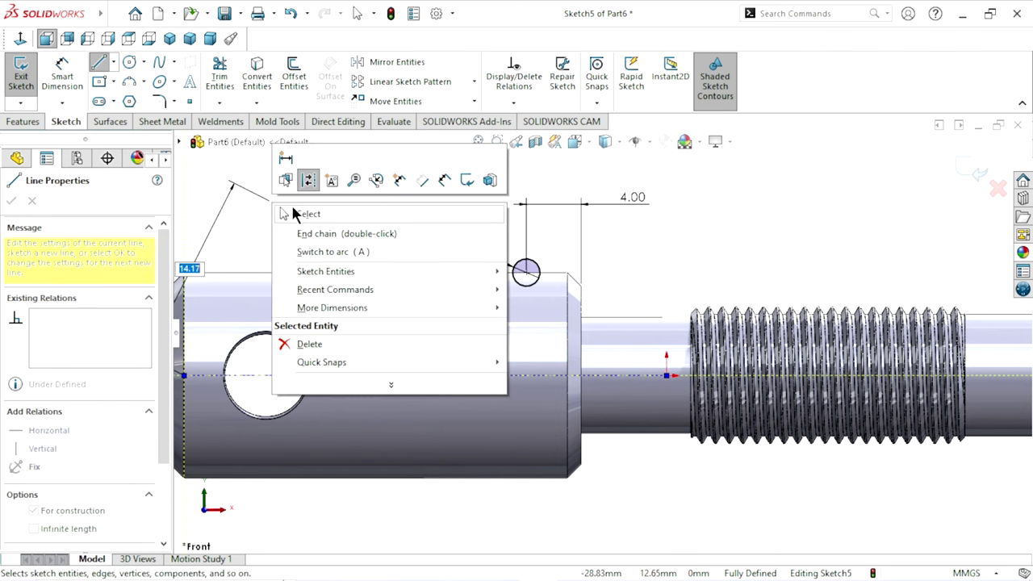
{"action": "left_click", "coordinate": [300, 213]}
{"action": "left_click", "coordinate": [23, 121]}
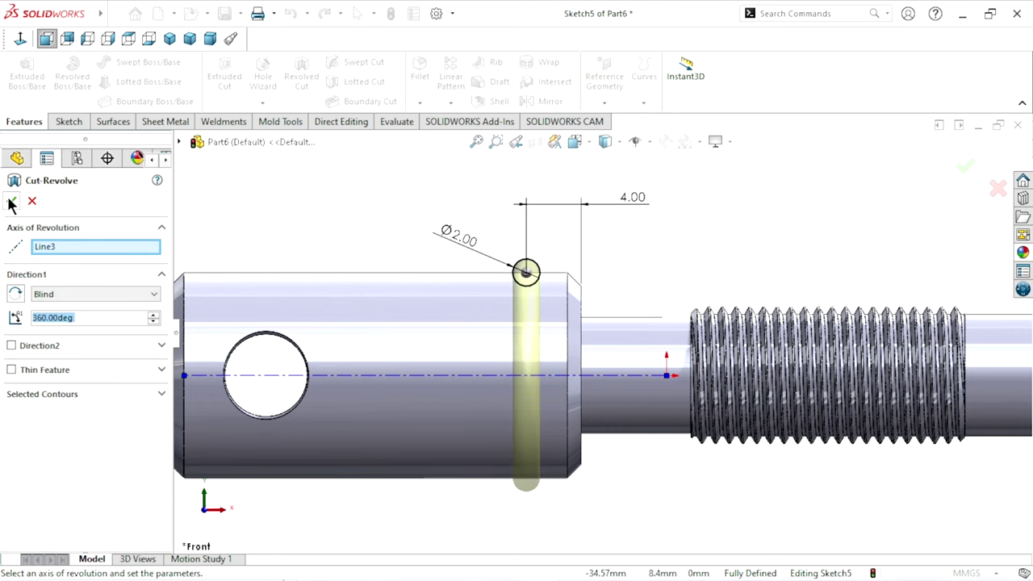
{"action": "left_click", "coordinate": [11, 202]}
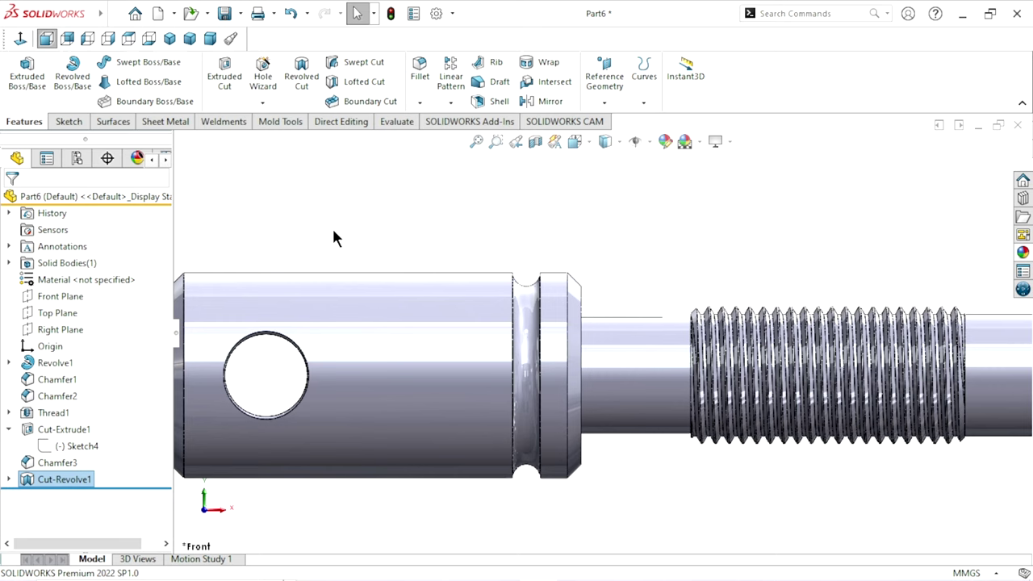
Step: Start a new Front Plane sketch and convert the groove's curved edge into it
{"action": "left_click", "coordinate": [85, 296]}
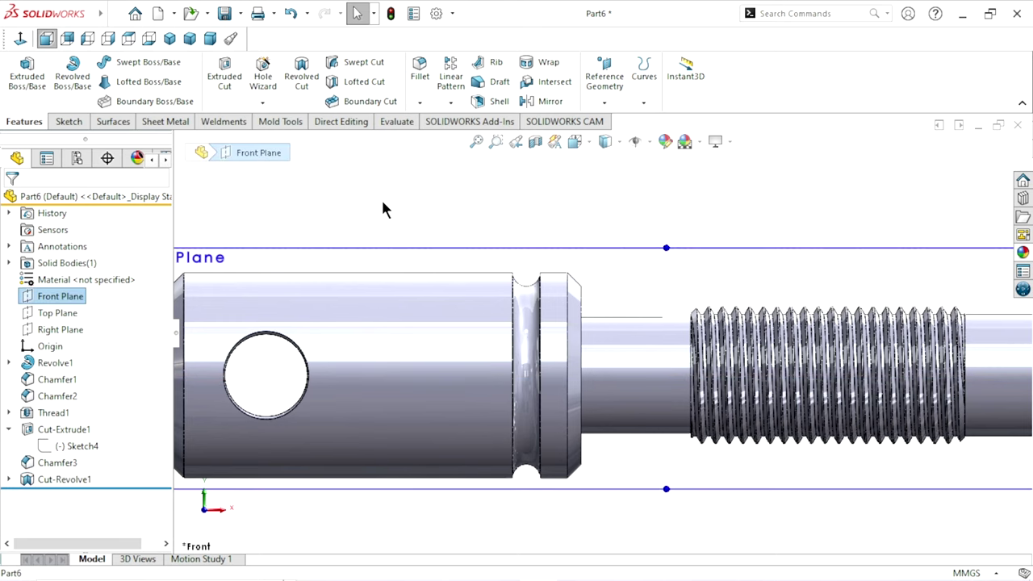
{"action": "left_click", "coordinate": [50, 296]}
{"action": "left_click", "coordinate": [71, 272]}
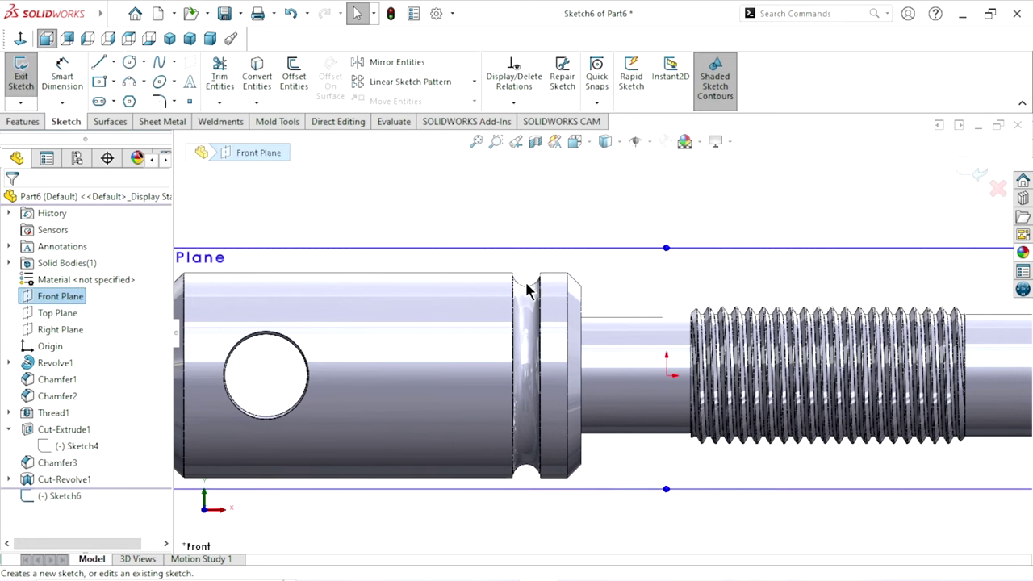
{"action": "left_click", "coordinate": [487, 223]}
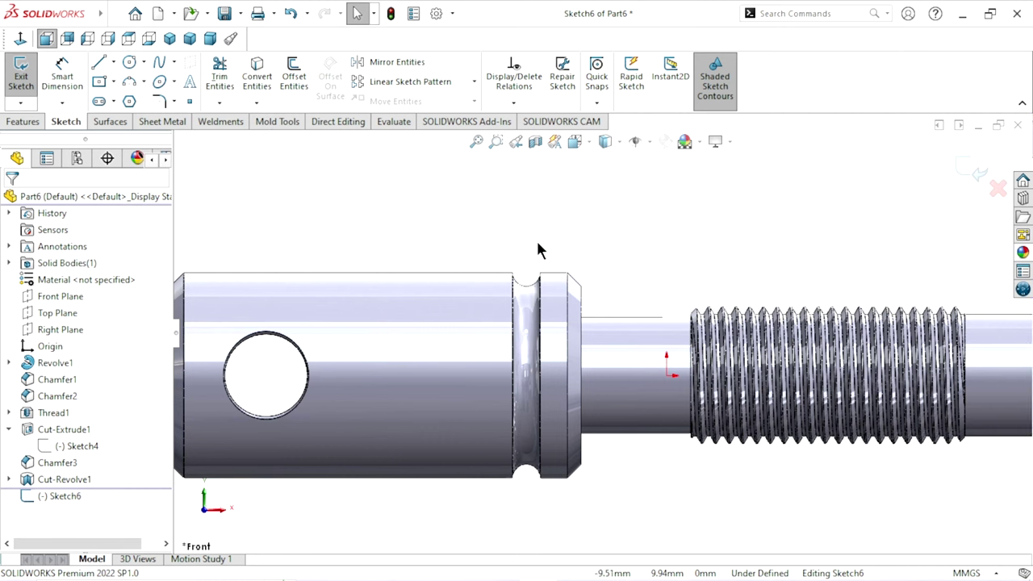
{"action": "scroll", "coordinate": [523, 284], "scroll_direction": "down", "scroll_amount": 2}
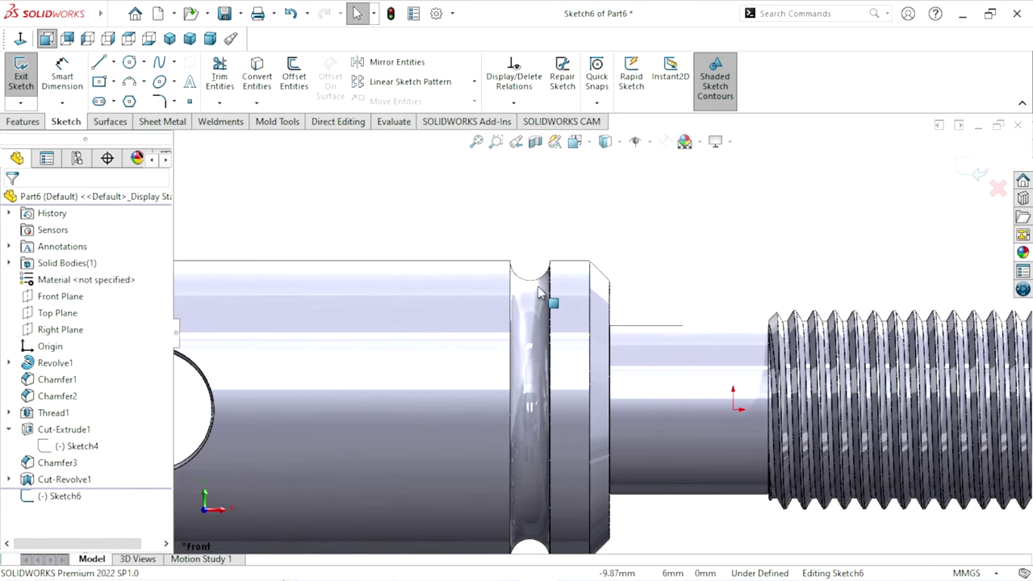
{"action": "left_click", "coordinate": [547, 261]}
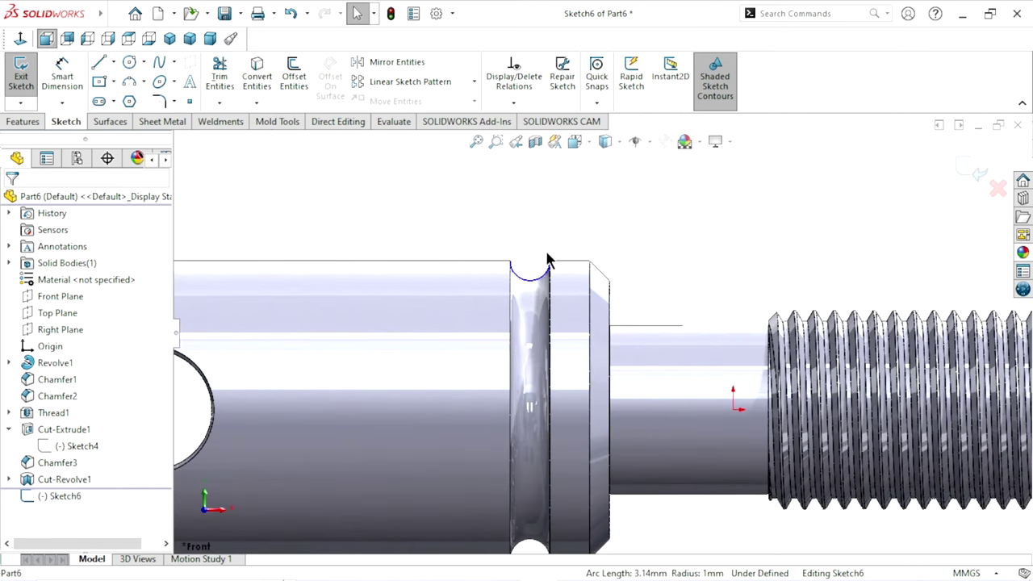
{"action": "left_click", "coordinate": [258, 80]}
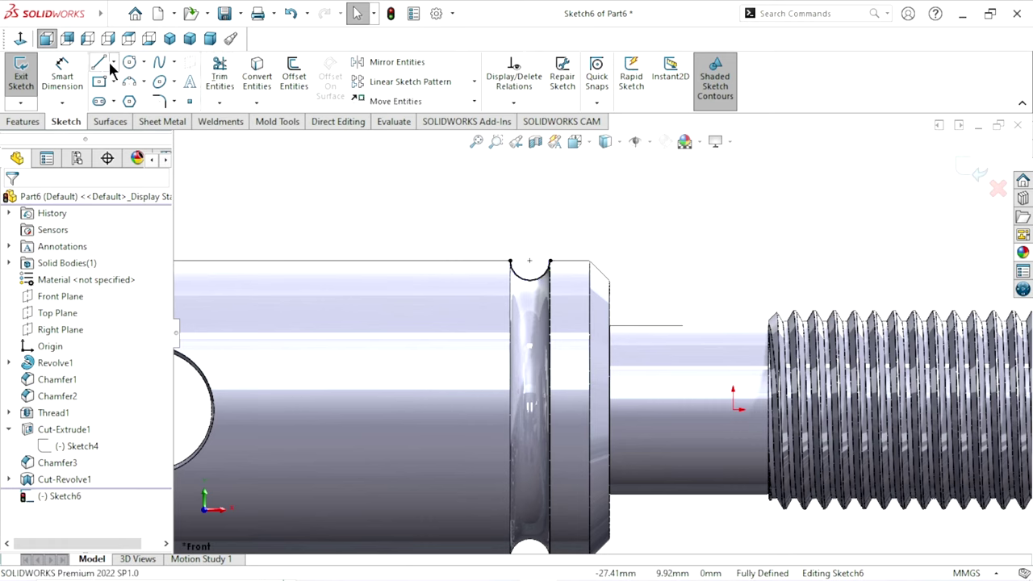
Step: Draw a three-point arc closing the groove profile
{"action": "left_click", "coordinate": [127, 81]}
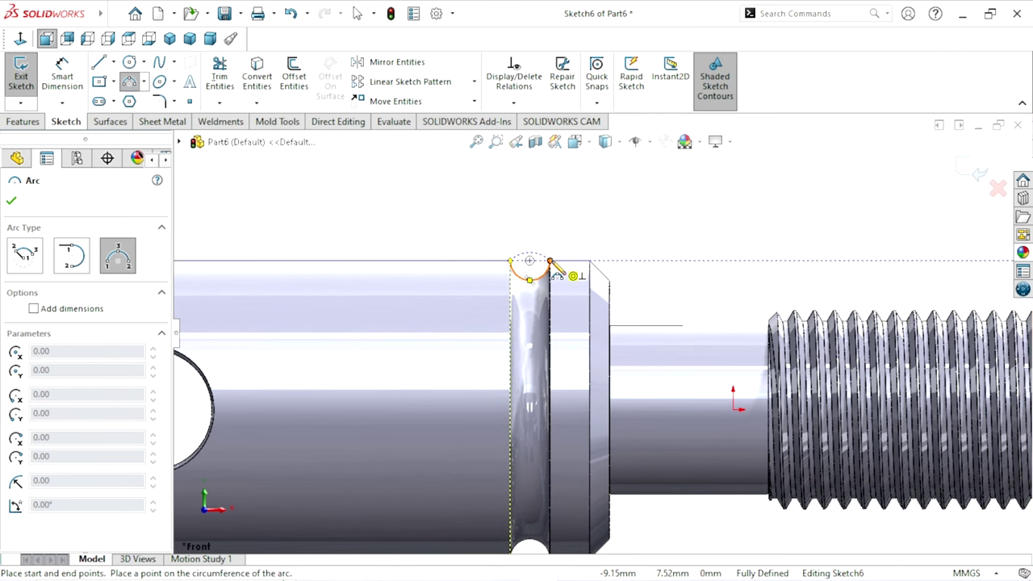
{"action": "left_click", "coordinate": [549, 262]}
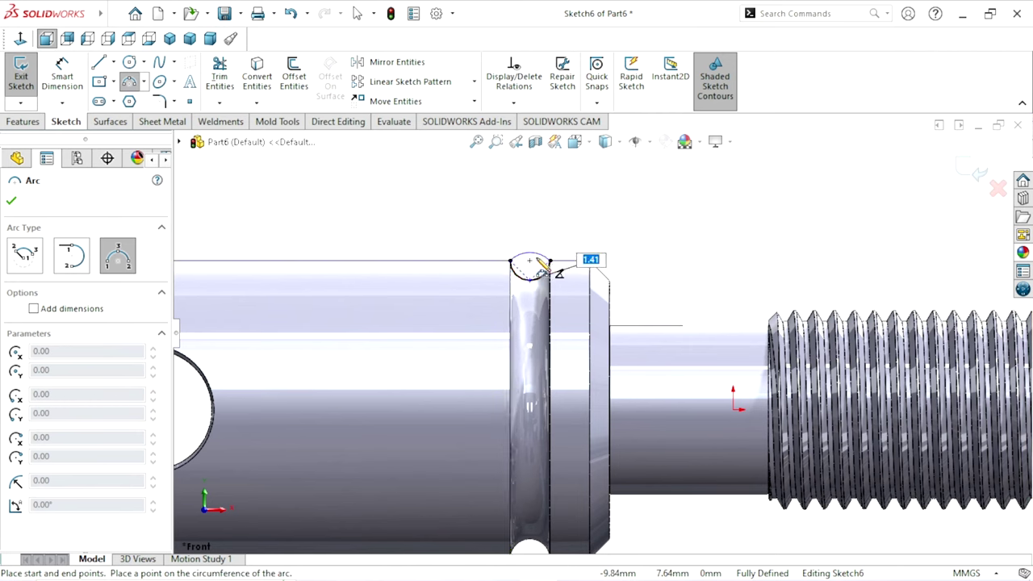
{"action": "left_click", "coordinate": [537, 265]}
{"action": "right_click", "coordinate": [516, 233]}
{"action": "left_click", "coordinate": [519, 242]}
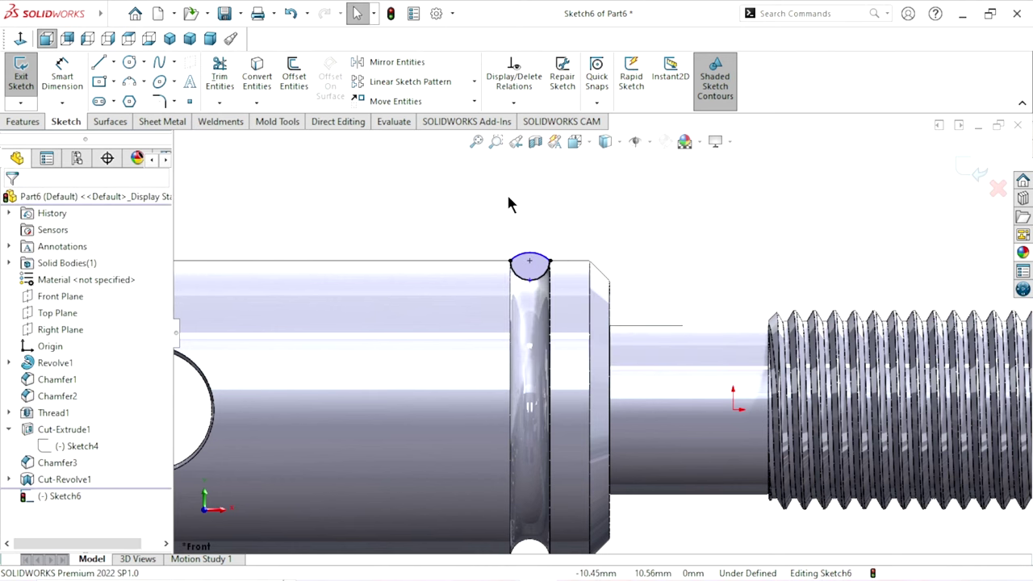
Step: Dimension the ring profile arc to a 1.50 mm radius
{"action": "left_click", "coordinate": [63, 74]}
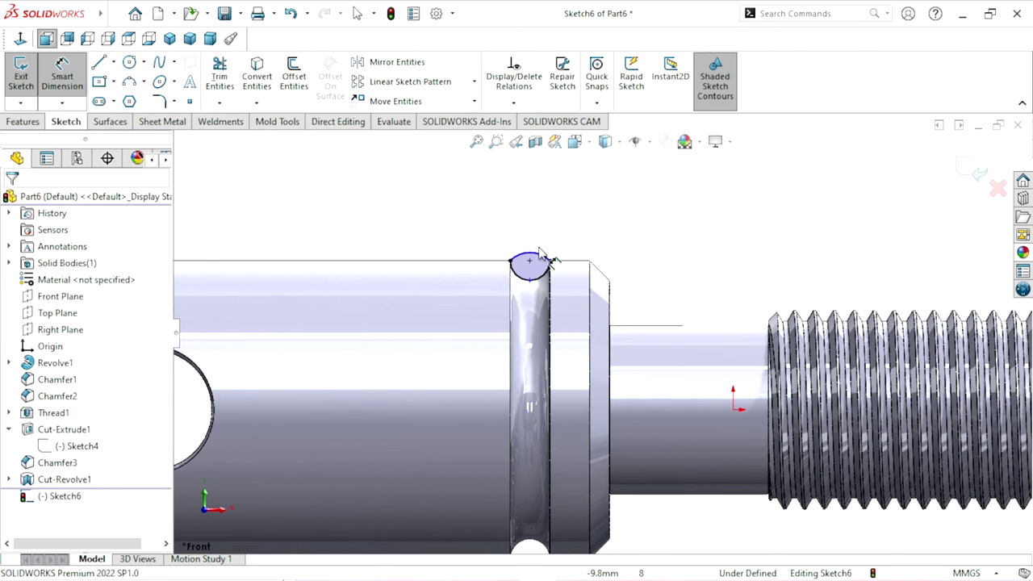
{"action": "left_click", "coordinate": [538, 260]}
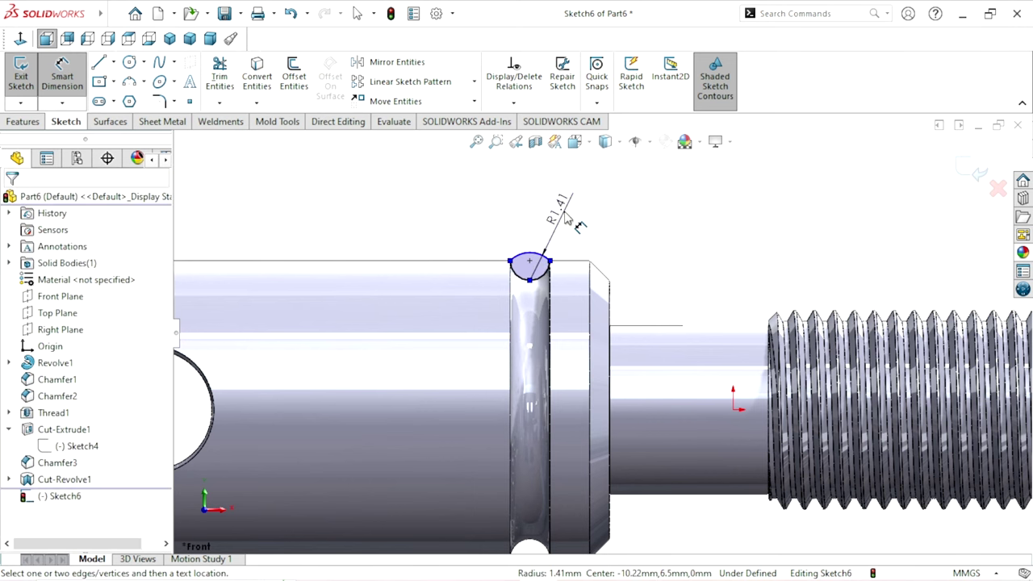
{"action": "left_click", "coordinate": [566, 219]}
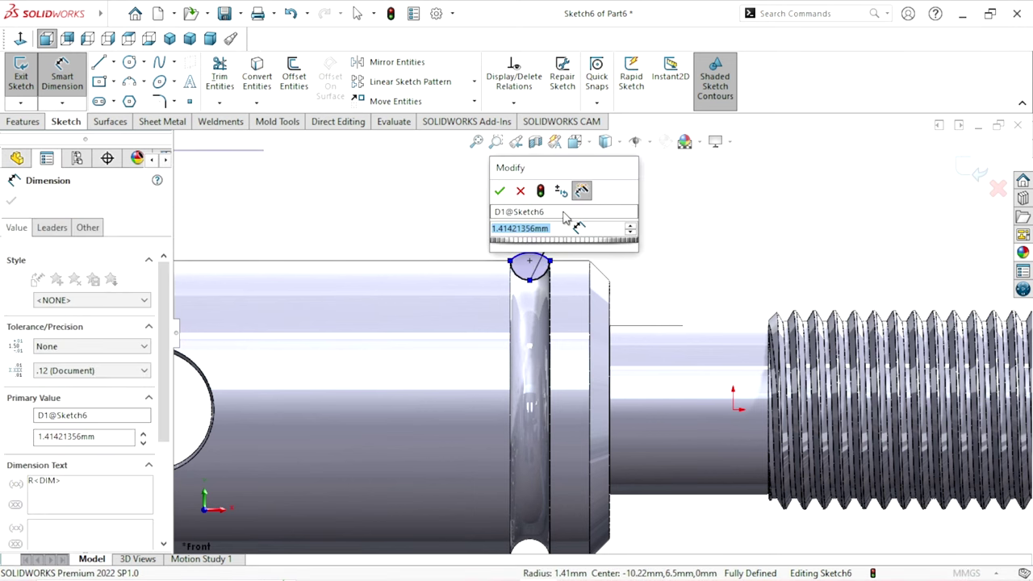
{"action": "type", "text": "1.5"}
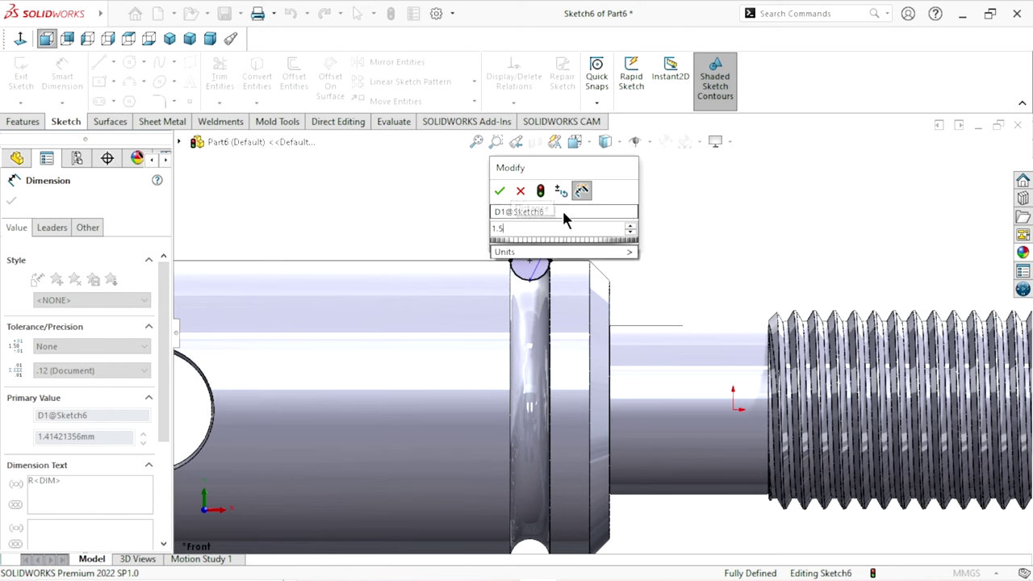
{"action": "left_click", "coordinate": [501, 191]}
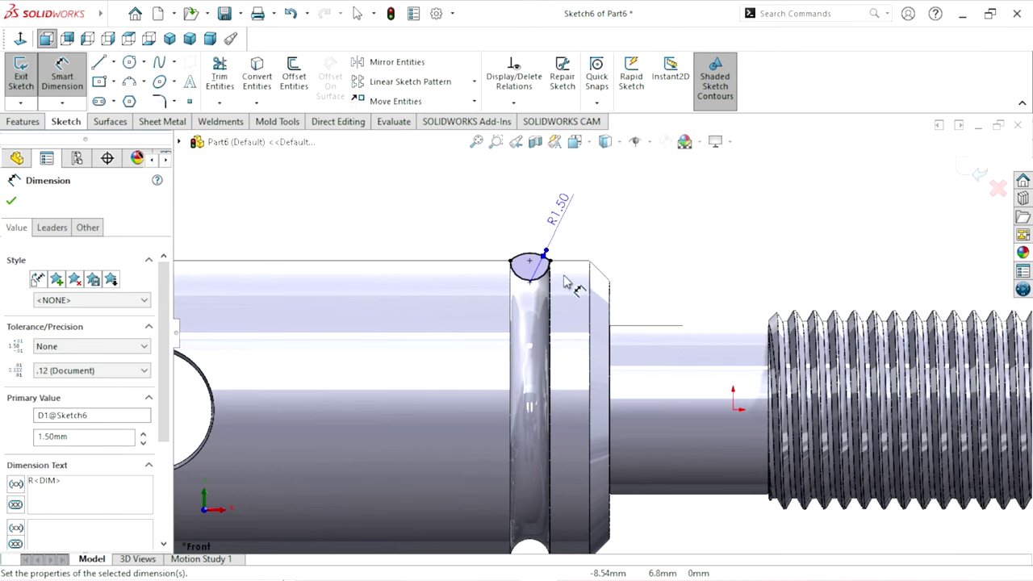
{"action": "scroll", "coordinate": [564, 282], "scroll_direction": "down", "scroll_amount": 1}
Step: Draw a centerline along the shaft axis from near the thread to the shaft's left end
{"action": "left_click", "coordinate": [13, 202]}
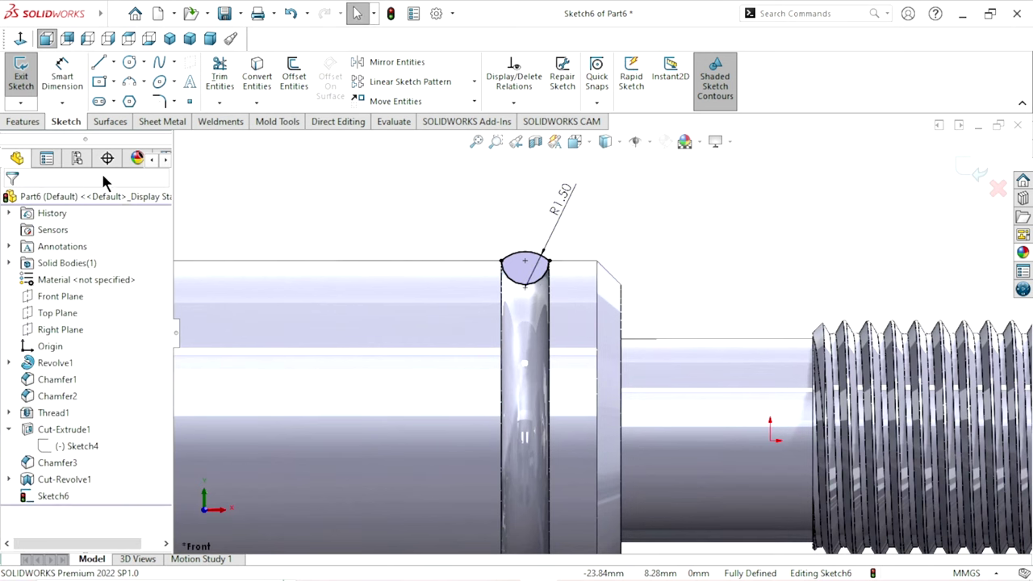
{"action": "left_click", "coordinate": [13, 122]}
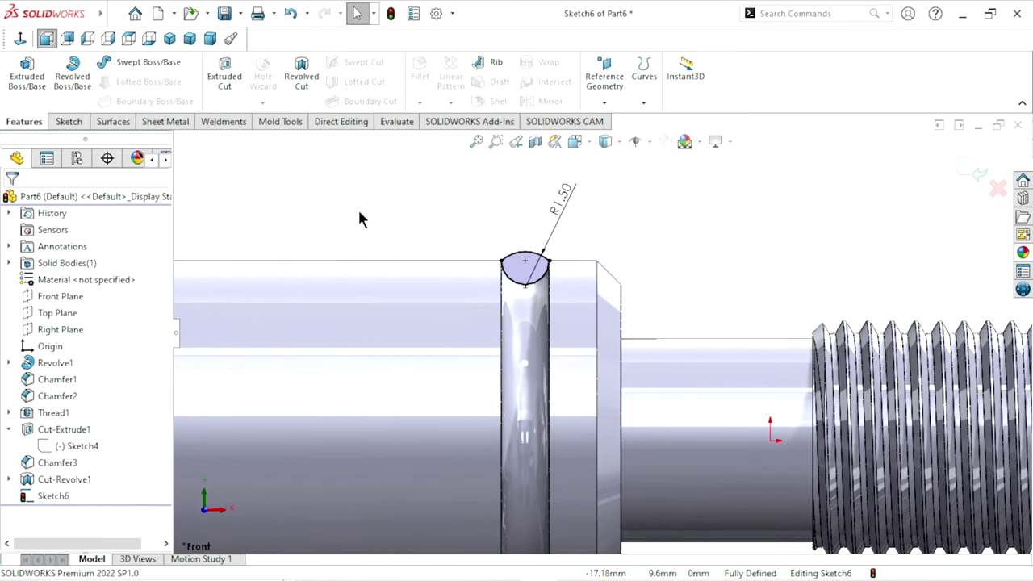
{"action": "scroll", "coordinate": [357, 210], "scroll_direction": "up", "scroll_amount": 1}
{"action": "scroll", "coordinate": [433, 272], "scroll_direction": "up", "scroll_amount": 1}
{"action": "scroll", "coordinate": [576, 358], "scroll_direction": "down", "scroll_amount": 1}
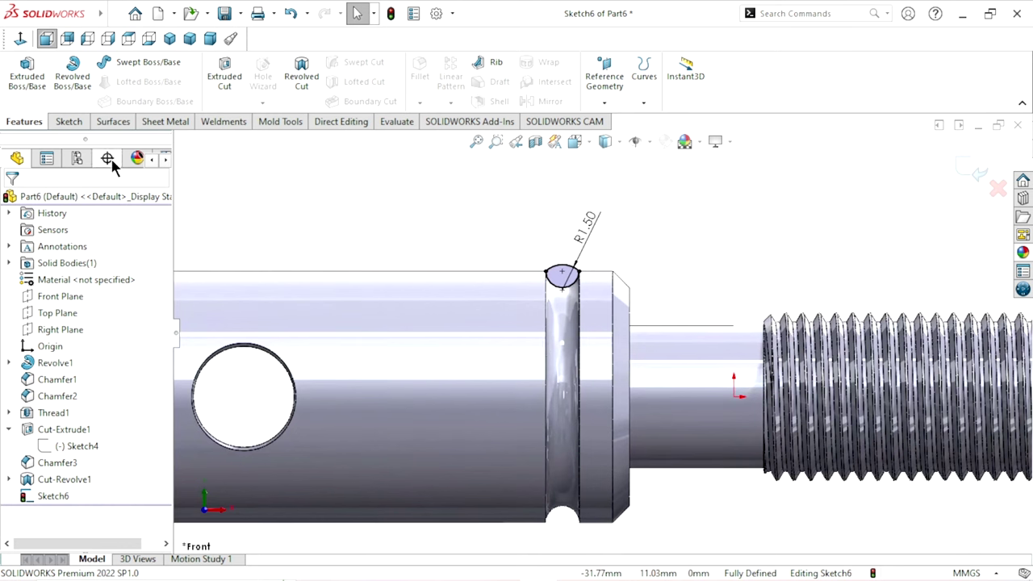
{"action": "scroll", "coordinate": [415, 324], "scroll_direction": "up", "scroll_amount": 3}
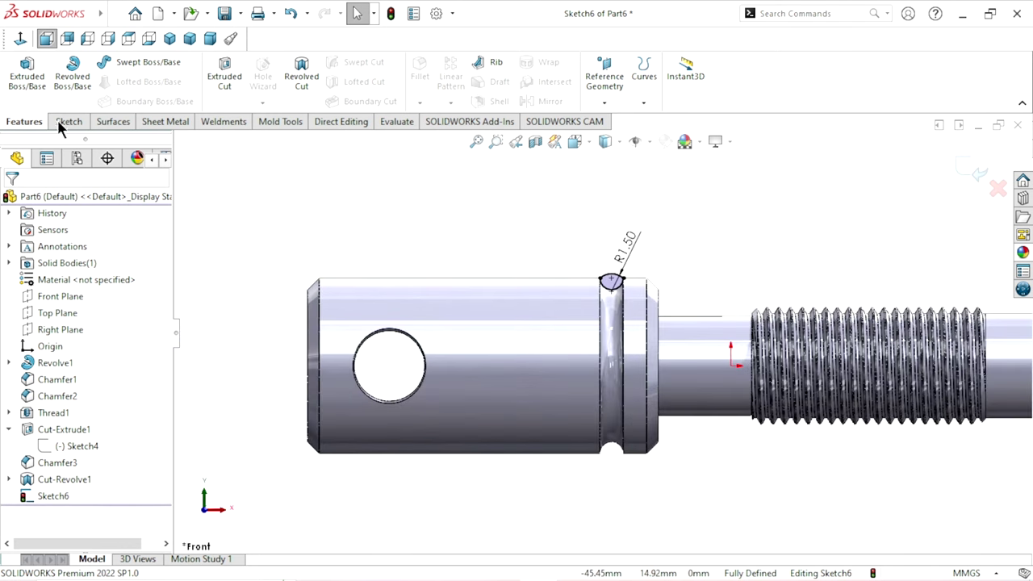
{"action": "left_click", "coordinate": [72, 122]}
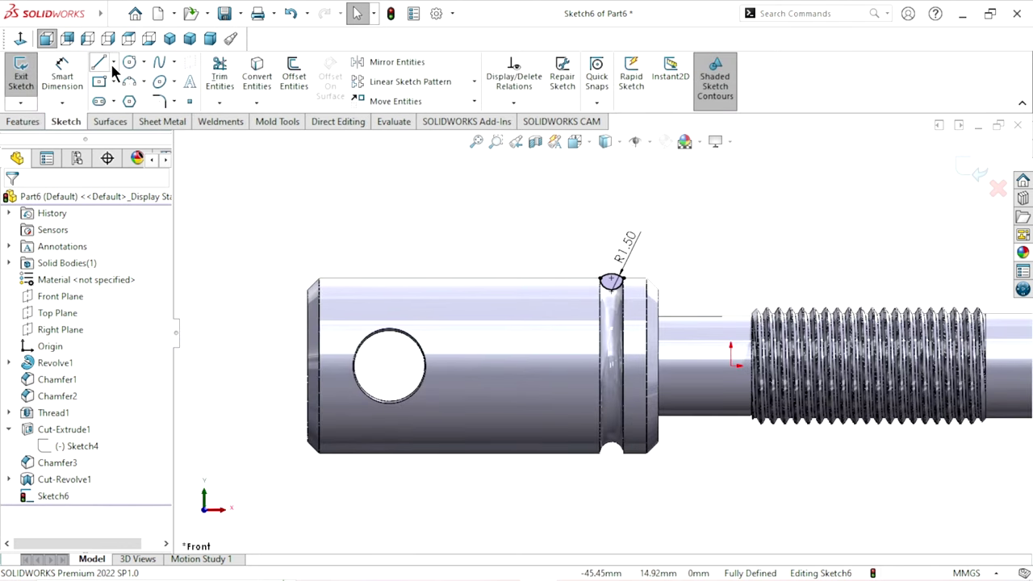
{"action": "left_click", "coordinate": [113, 64]}
{"action": "left_click", "coordinate": [107, 96]}
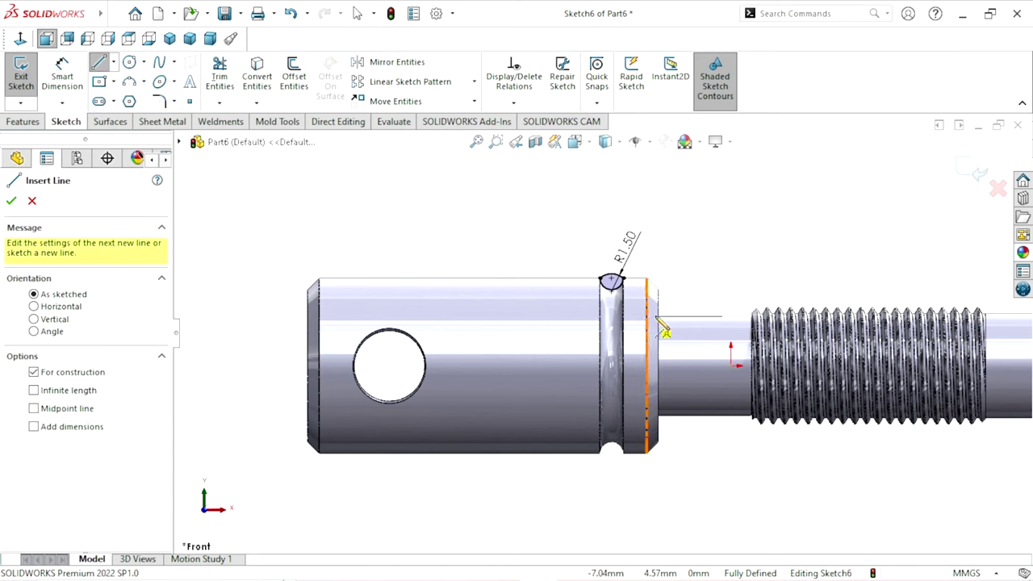
{"action": "left_click", "coordinate": [744, 386]}
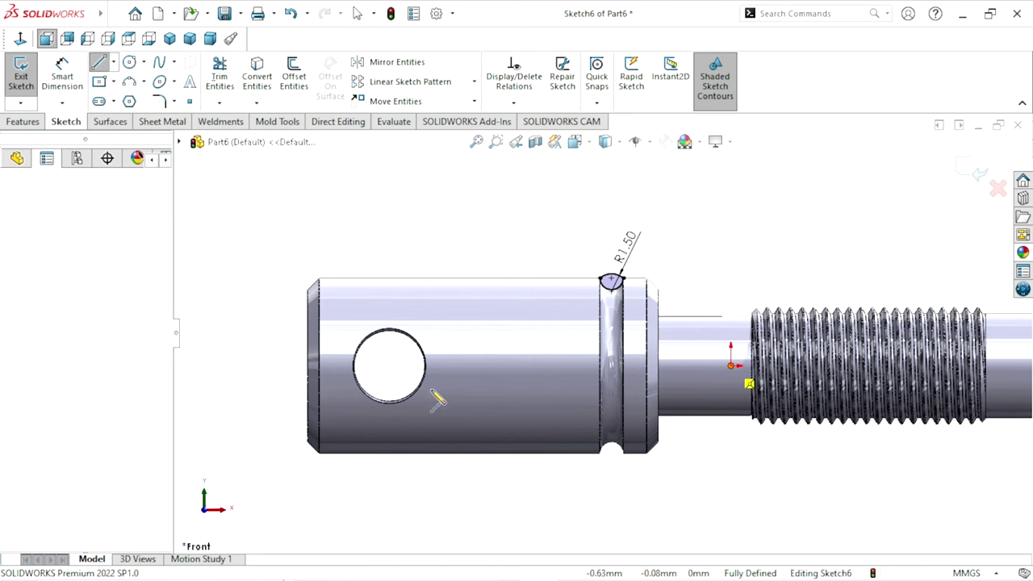
{"action": "left_click", "coordinate": [306, 365]}
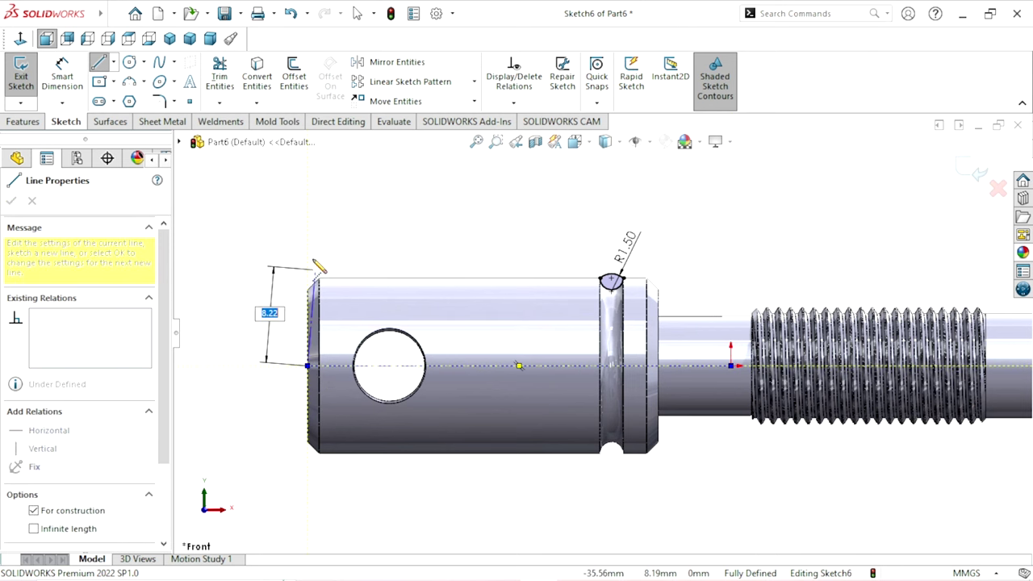
{"action": "right_click", "coordinate": [319, 242]}
{"action": "left_click", "coordinate": [350, 253]}
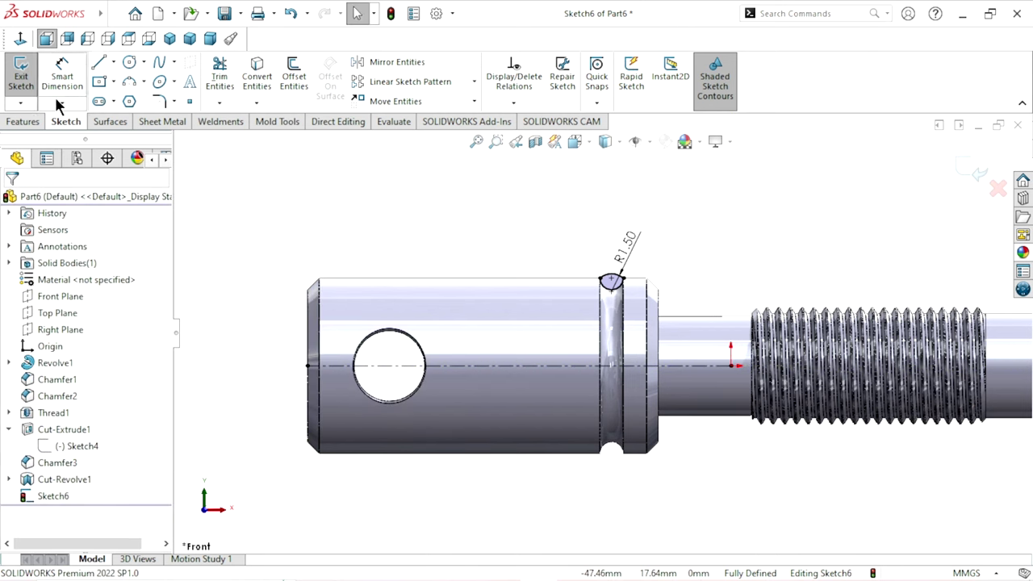
Step: Revolve the R1.50 arc profile 360° about the centerline to form the ring
{"action": "left_click", "coordinate": [24, 121]}
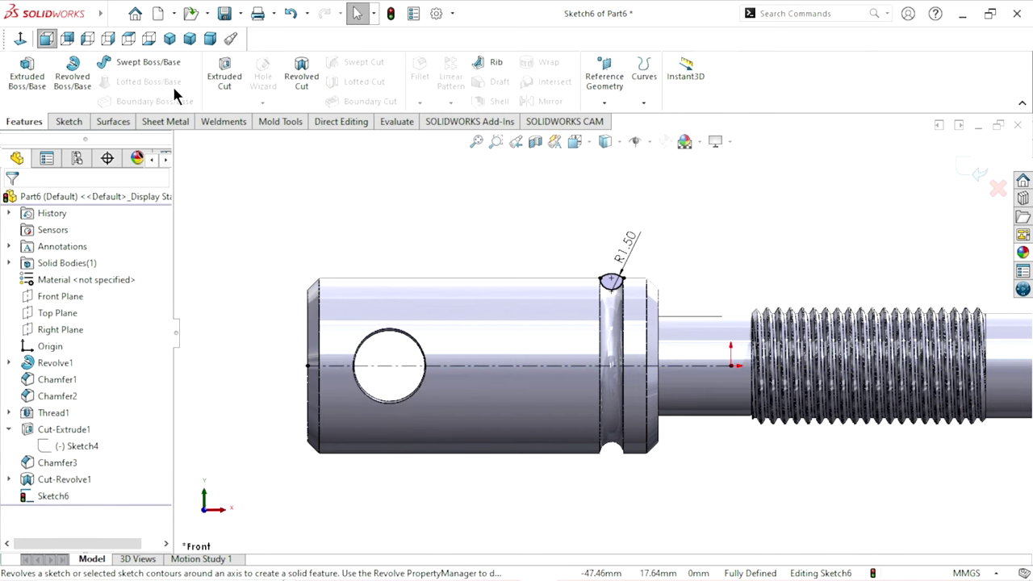
{"action": "left_click", "coordinate": [72, 74]}
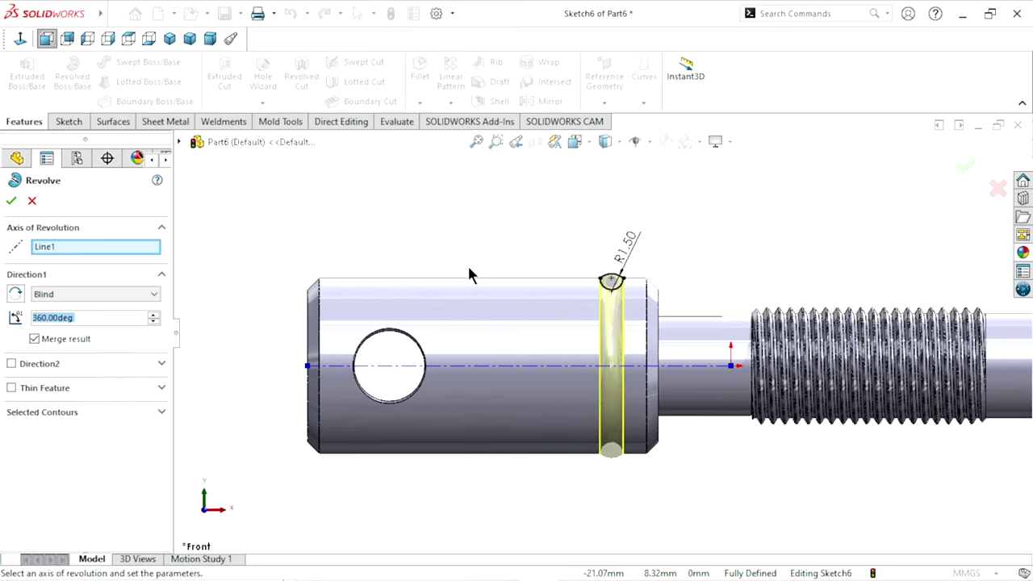
{"action": "left_click", "coordinate": [14, 201]}
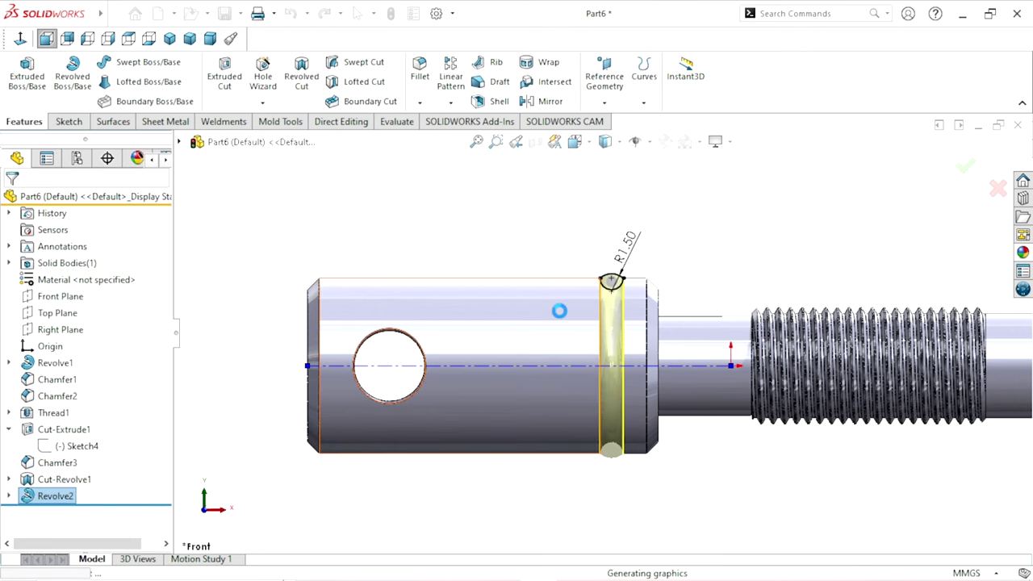
Step: Edit Revolve2 and switch off Merge result so the ring stays separate from the shaft
{"action": "scroll", "coordinate": [688, 379], "scroll_direction": "up", "scroll_amount": 2}
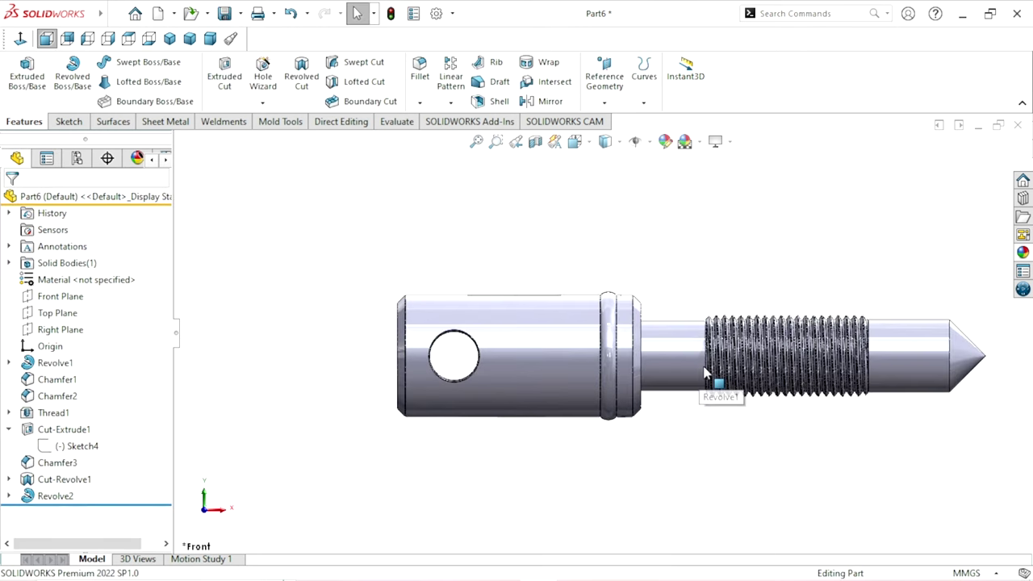
{"action": "scroll", "coordinate": [704, 373], "scroll_direction": "down", "scroll_amount": 1}
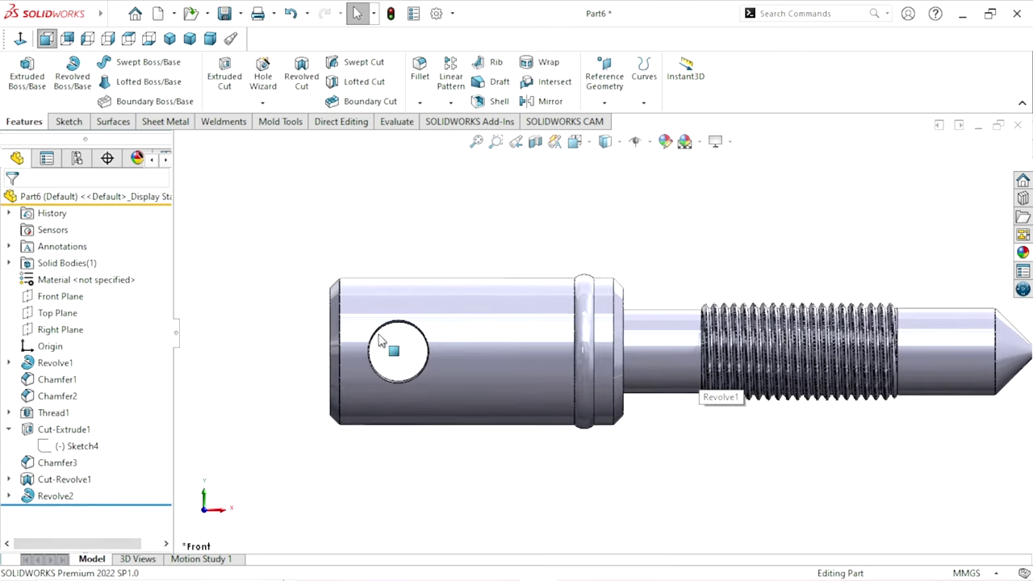
{"action": "left_click", "coordinate": [54, 496]}
{"action": "left_click", "coordinate": [84, 448]}
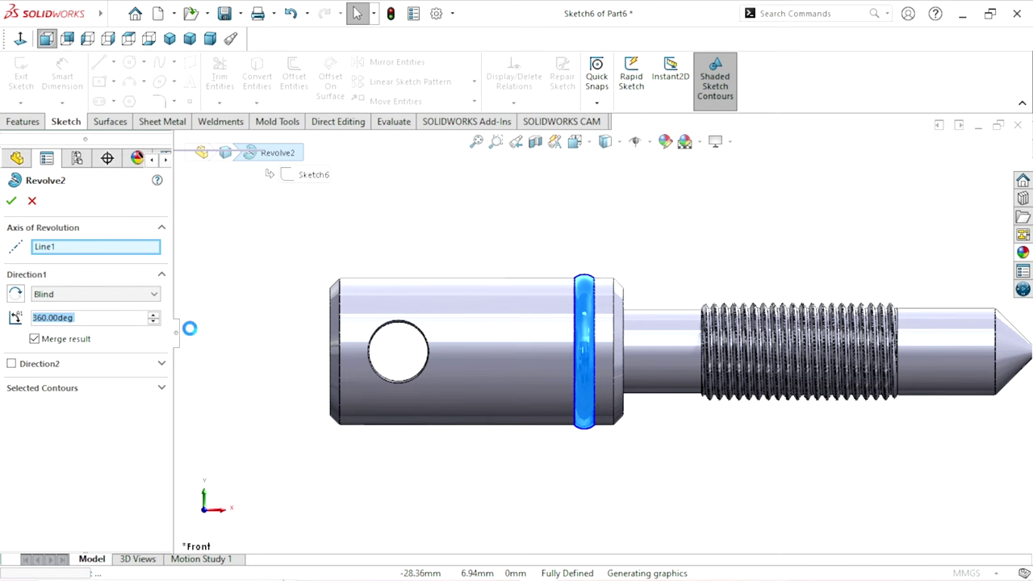
{"action": "left_click", "coordinate": [34, 339]}
Step: Apply the Revolve2 change with Merge result turned off
{"action": "left_click", "coordinate": [12, 204]}
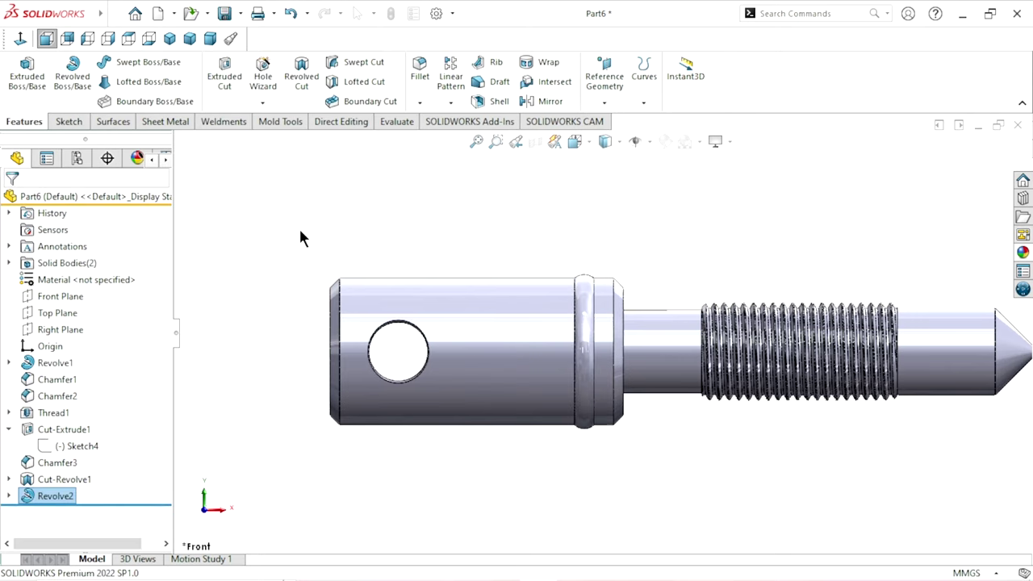
{"action": "scroll", "coordinate": [500, 363], "scroll_direction": "up", "scroll_amount": 2}
{"action": "scroll", "coordinate": [653, 395], "scroll_direction": "down", "scroll_amount": 2}
Step: Check in isometric view that Solid Bodies(2) lists shaft and ring, then rotate back toward front
{"action": "key", "text": "ctrl+7"}
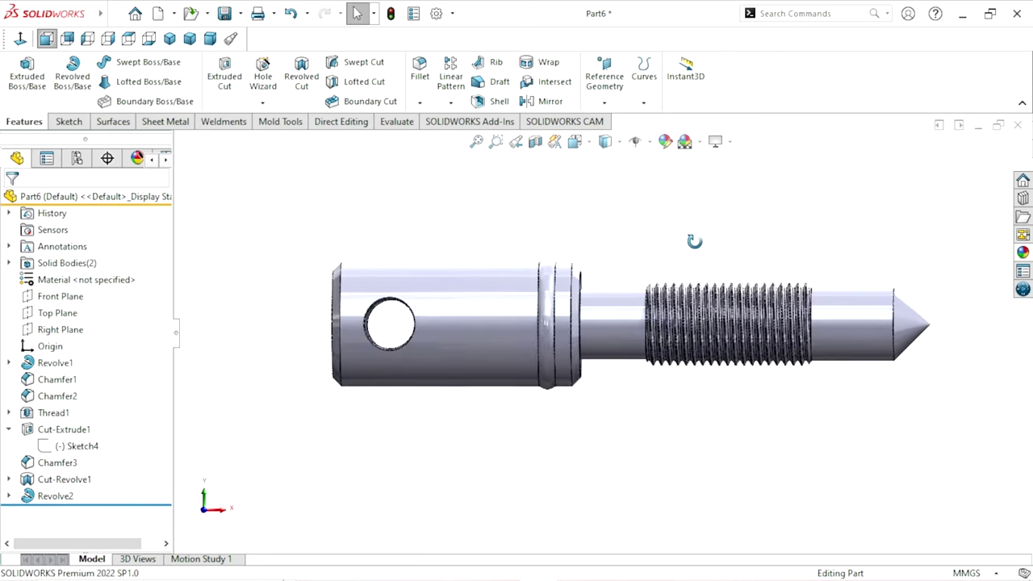
{"action": "left_click", "coordinate": [9, 263]}
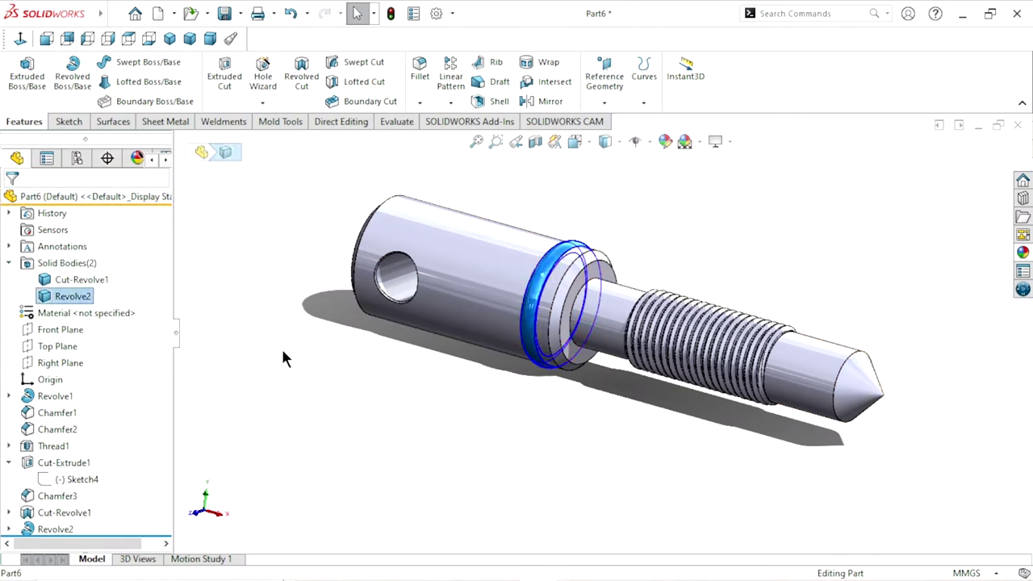
{"action": "left_click", "coordinate": [452, 390]}
{"action": "scroll", "coordinate": [484, 368], "scroll_direction": "up", "scroll_amount": 5}
{"action": "scroll", "coordinate": [548, 343], "scroll_direction": "down", "scroll_amount": 5}
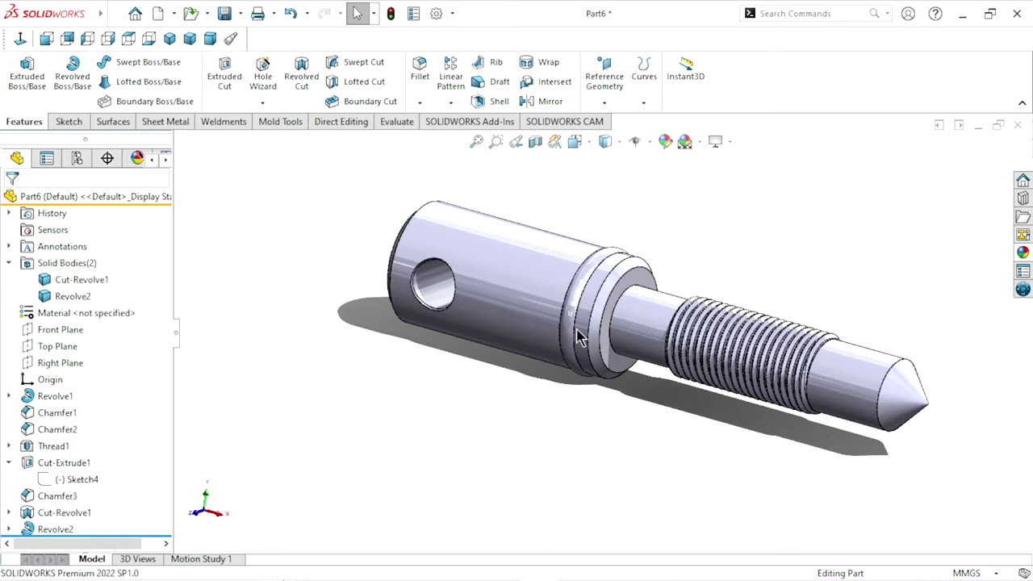
{"action": "middle_click_drag", "start_coordinate": [579, 337], "coordinate": [145, 409]}
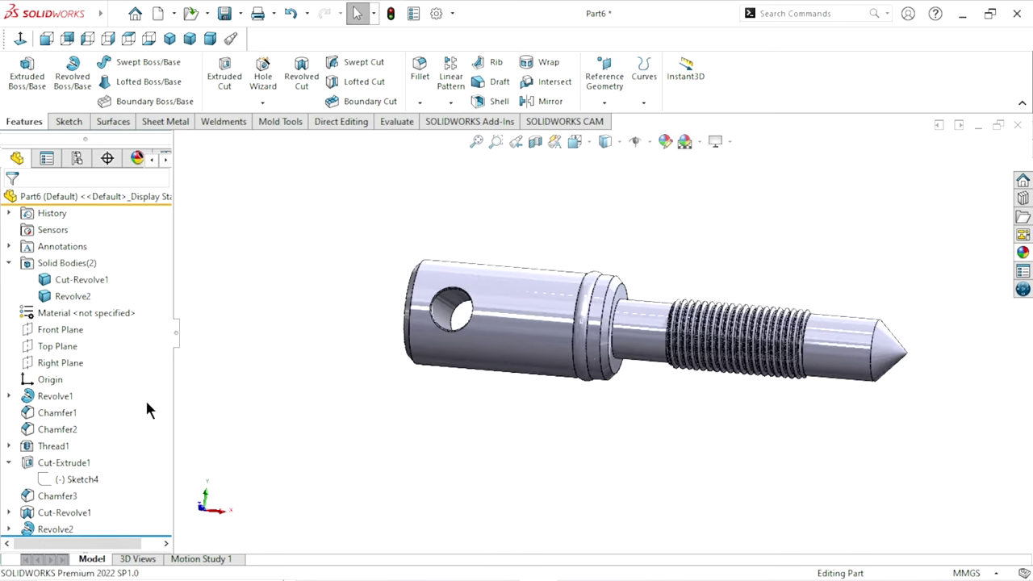
{"action": "double_click", "coordinate": [66, 263]}
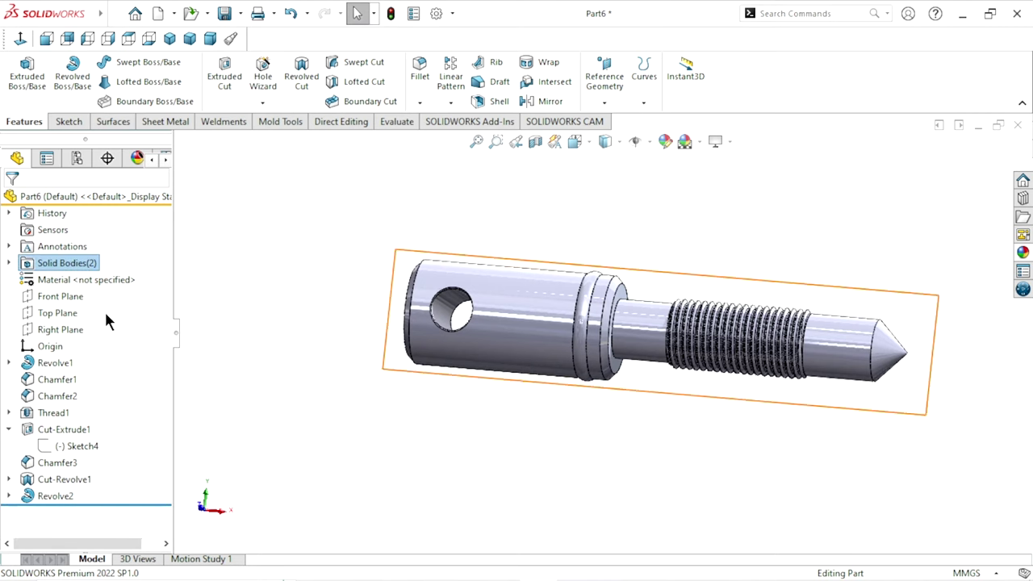
Step: On a new Front Plane sketch, convert the cross hole's circular edge into a circle
{"action": "left_click", "coordinate": [55, 297]}
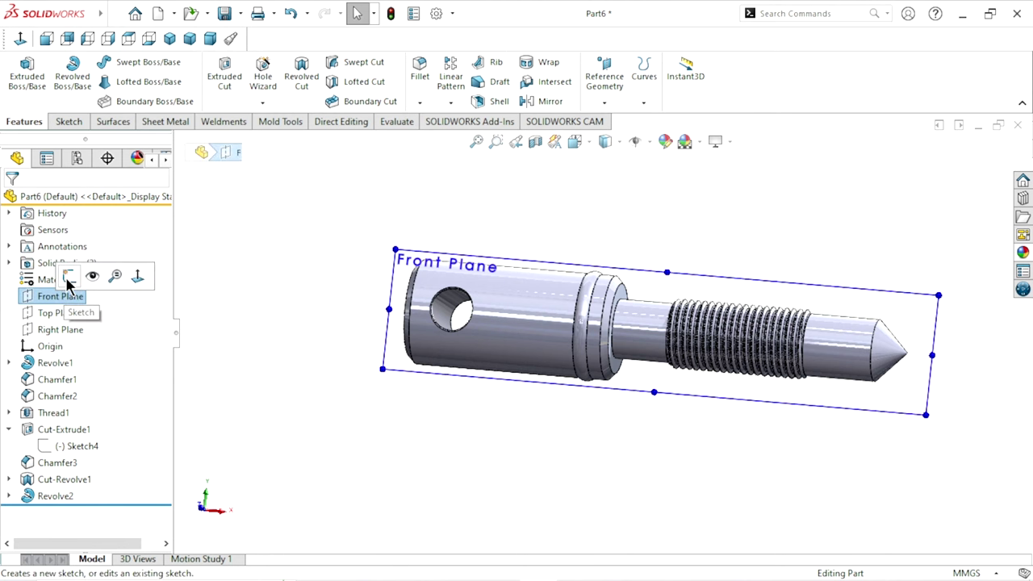
{"action": "left_click", "coordinate": [67, 274]}
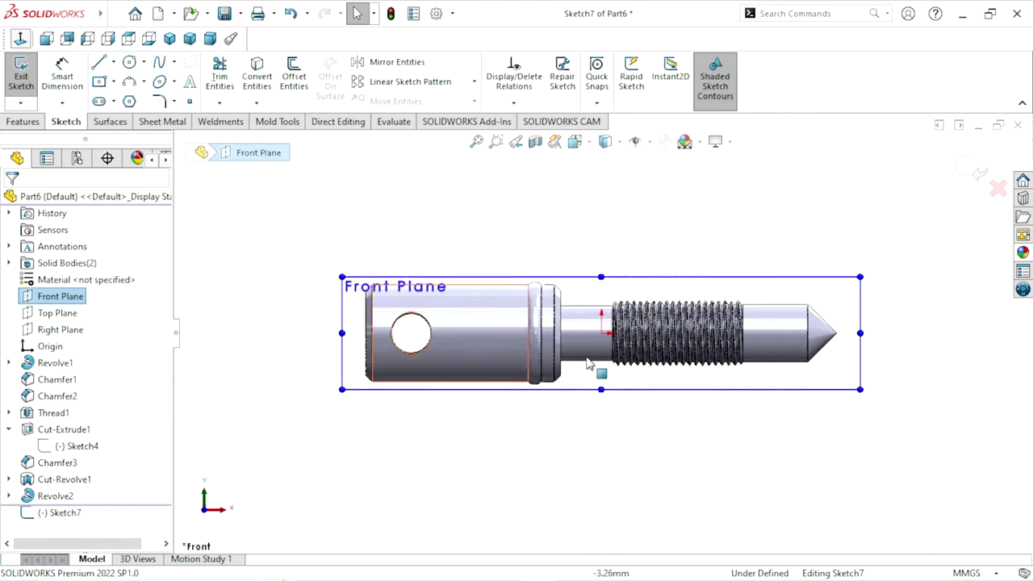
{"action": "scroll", "coordinate": [442, 355], "scroll_direction": "down", "scroll_amount": 2}
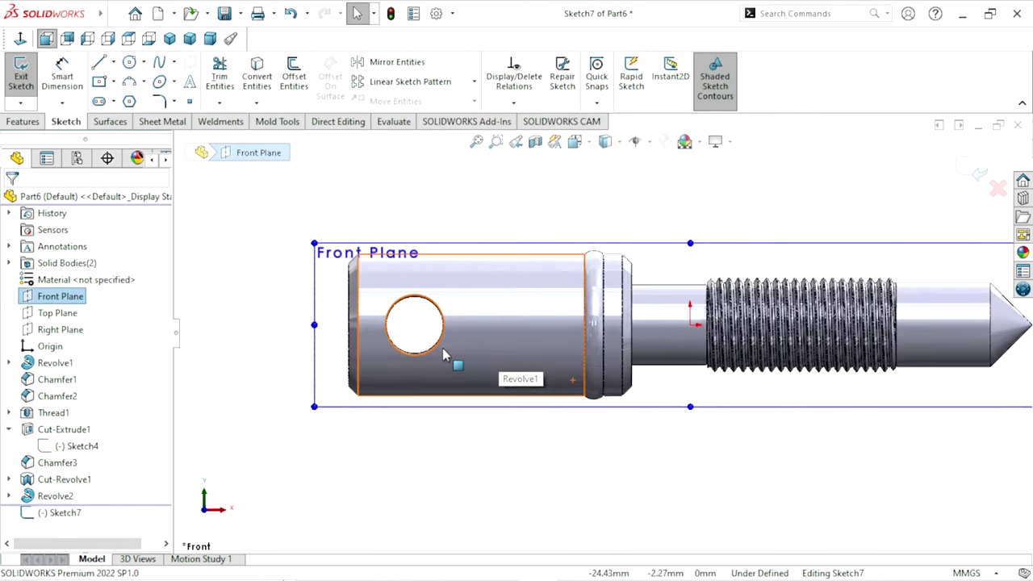
{"action": "left_click", "coordinate": [394, 441]}
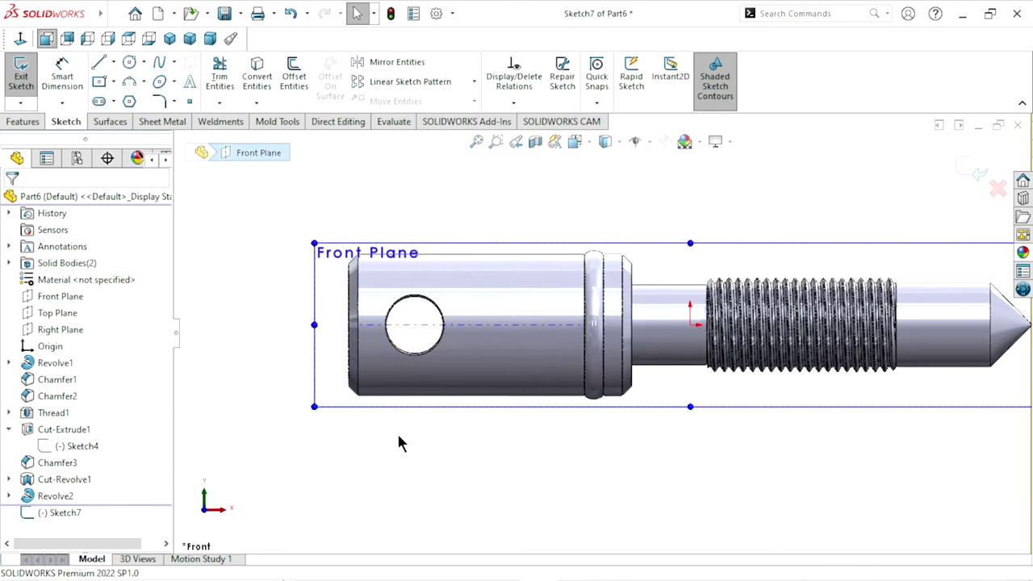
{"action": "scroll", "coordinate": [422, 409], "scroll_direction": "down", "scroll_amount": 2}
{"action": "scroll", "coordinate": [452, 339], "scroll_direction": "down", "scroll_amount": 2}
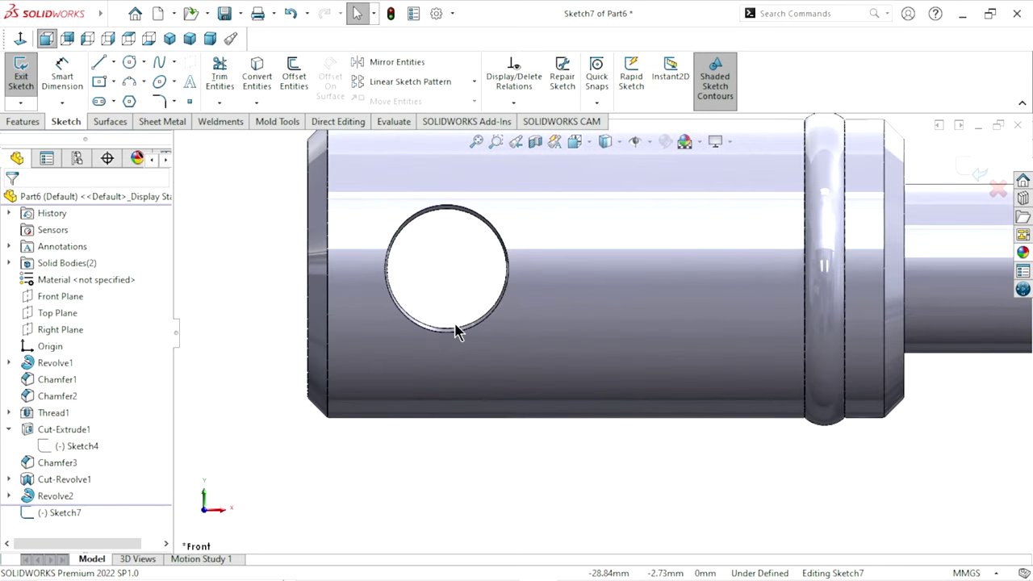
{"action": "left_click", "coordinate": [455, 330]}
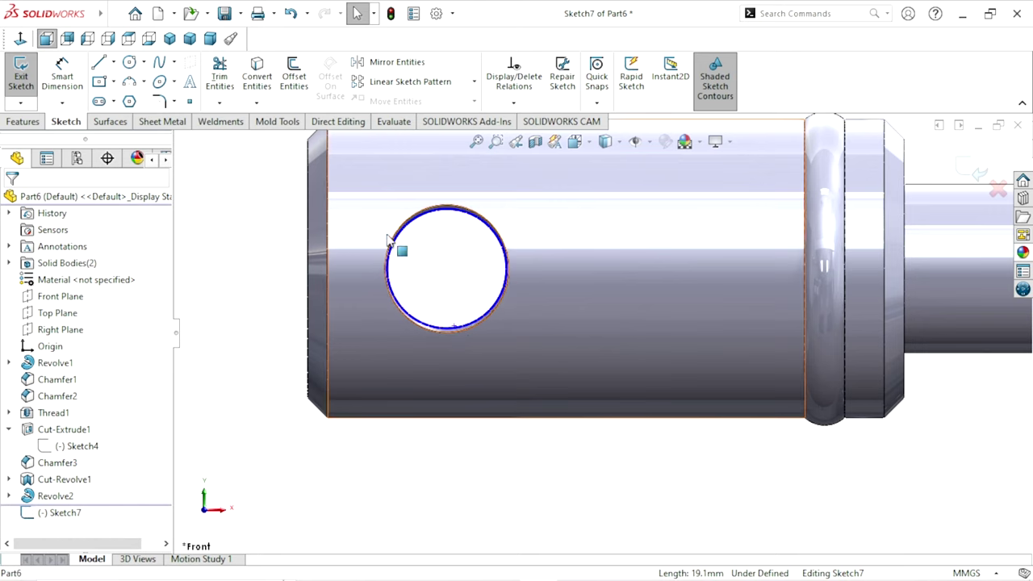
{"action": "left_click", "coordinate": [256, 81]}
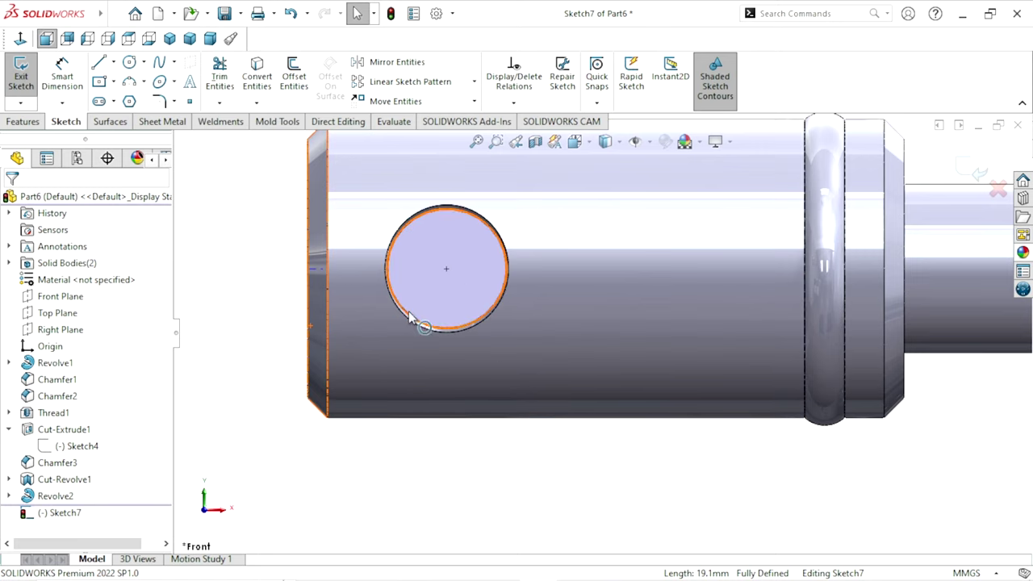
{"action": "left_click", "coordinate": [30, 120]}
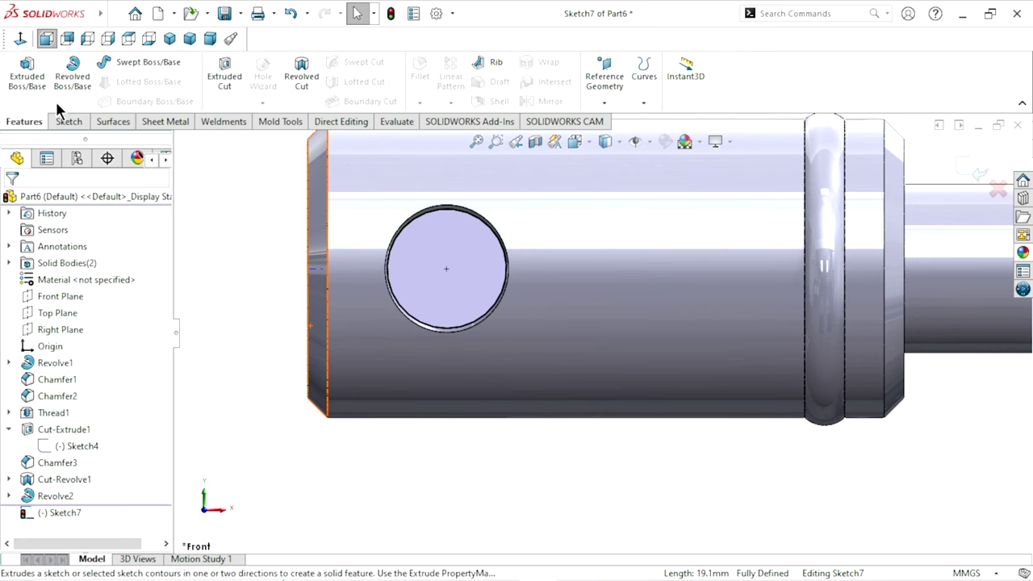
Step: Extrude the circle Mid Plane to a 65 mm depth, creating Boss-Extrude1 as the handle bar
{"action": "left_click", "coordinate": [32, 74]}
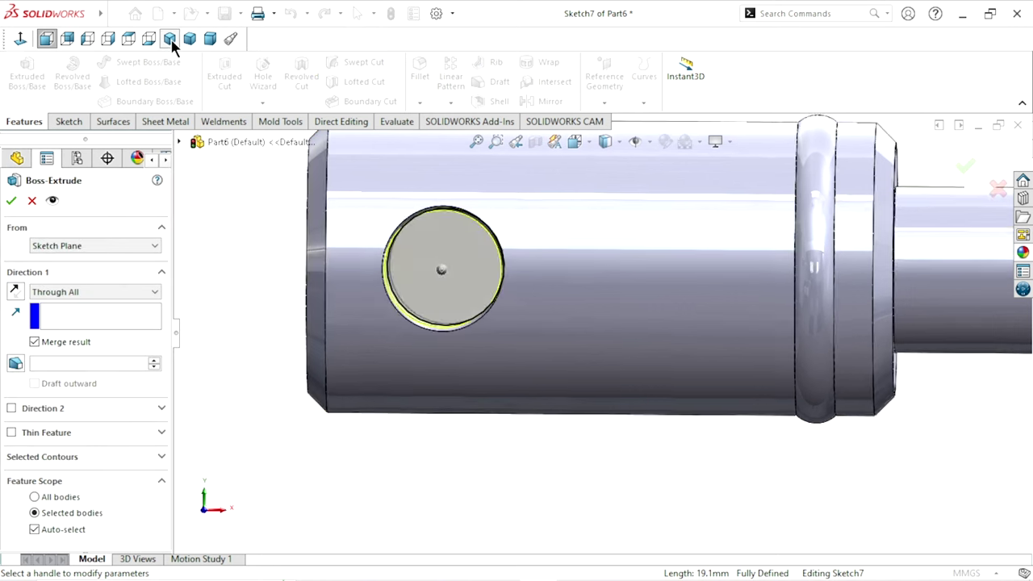
{"action": "left_click", "coordinate": [92, 295]}
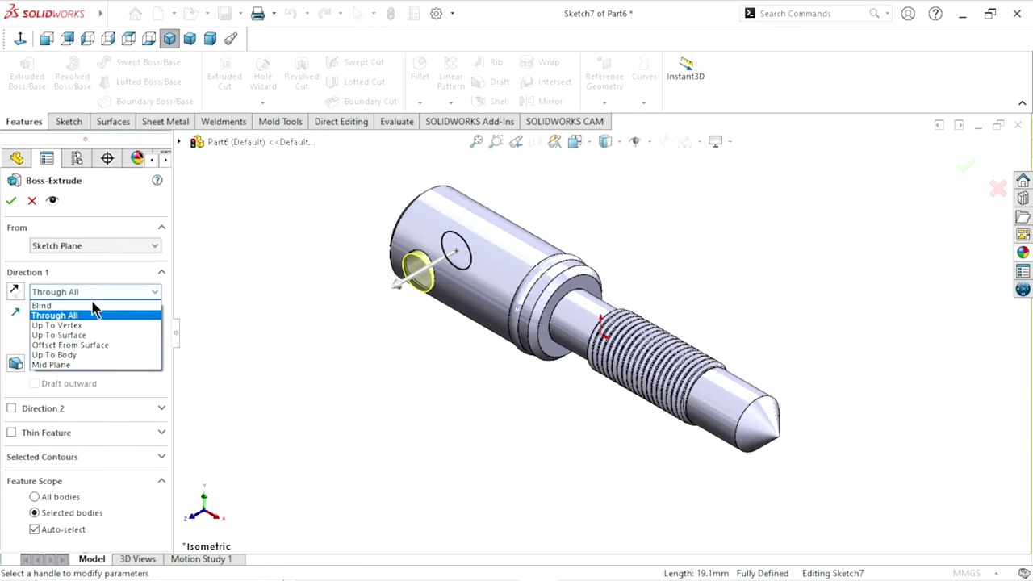
{"action": "left_click", "coordinate": [85, 364]}
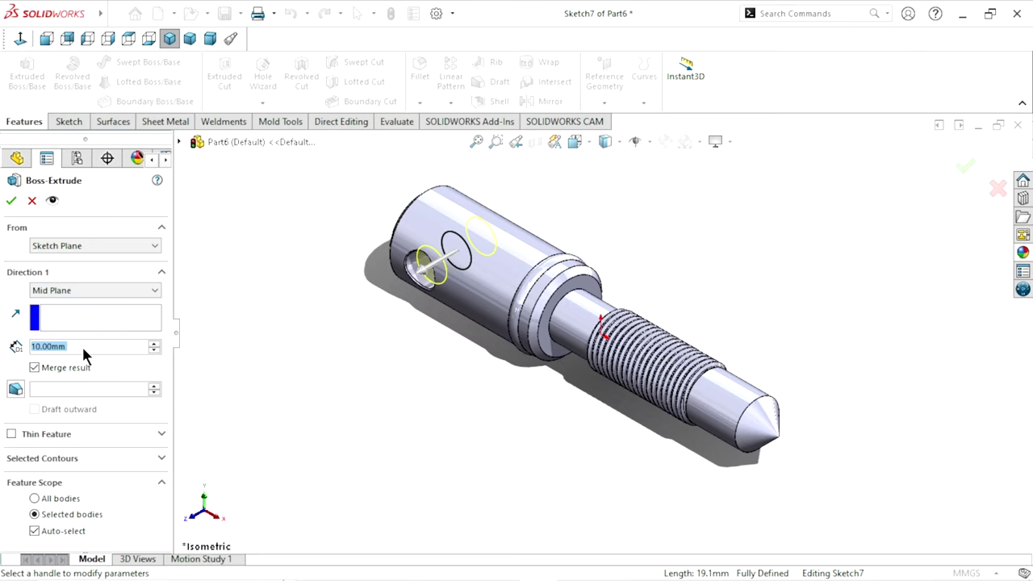
{"action": "left_click", "coordinate": [82, 346]}
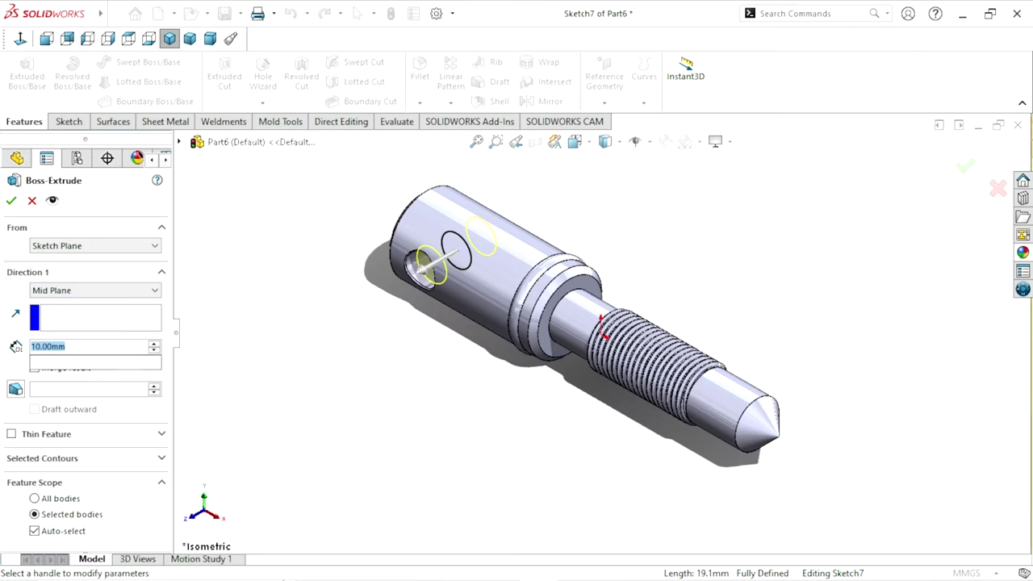
{"action": "type", "text": "65"}
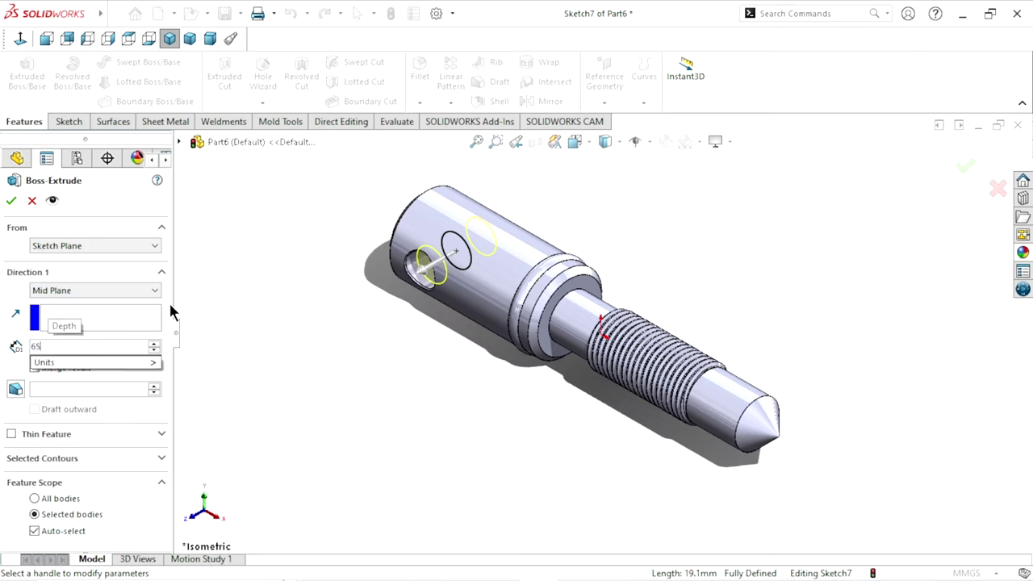
{"action": "key", "text": "Return"}
{"action": "left_click", "coordinate": [12, 202]}
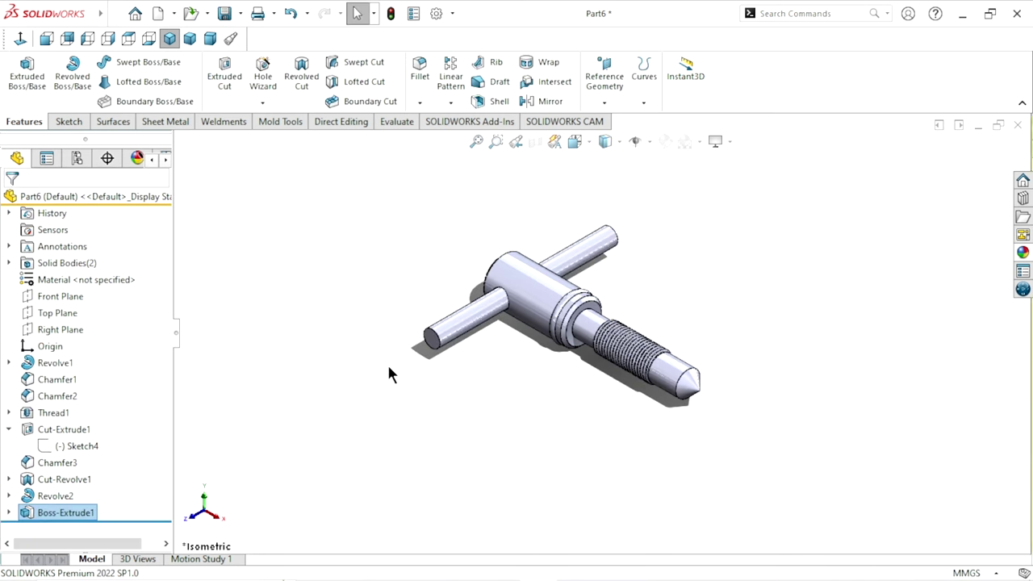
Step: Fit the model to the view and open a new sketch on the Top Plane
{"action": "key", "text": "f"}
{"action": "left_click", "coordinate": [679, 317]}
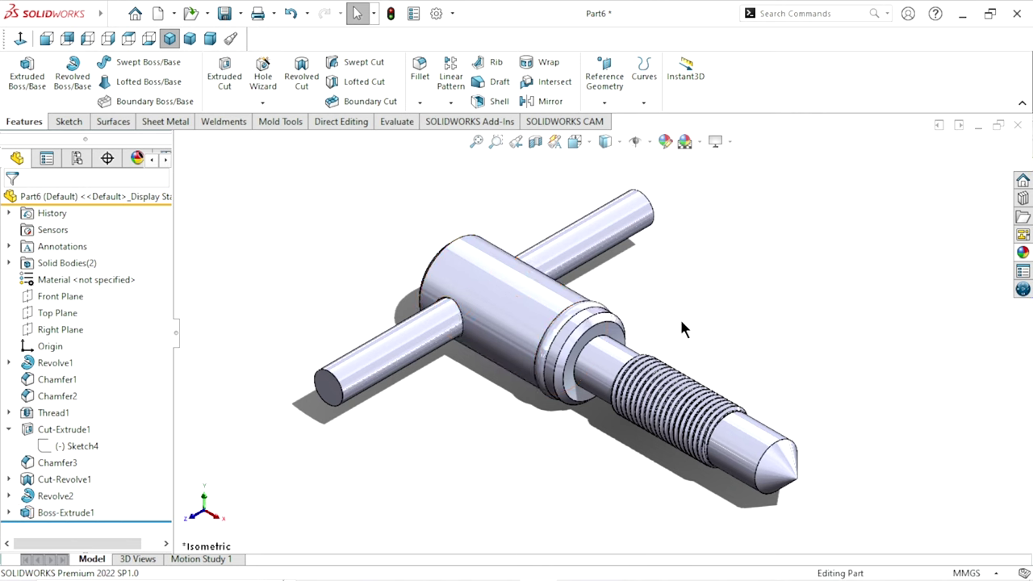
{"action": "scroll", "coordinate": [679, 317], "scroll_direction": "up", "scroll_amount": 2}
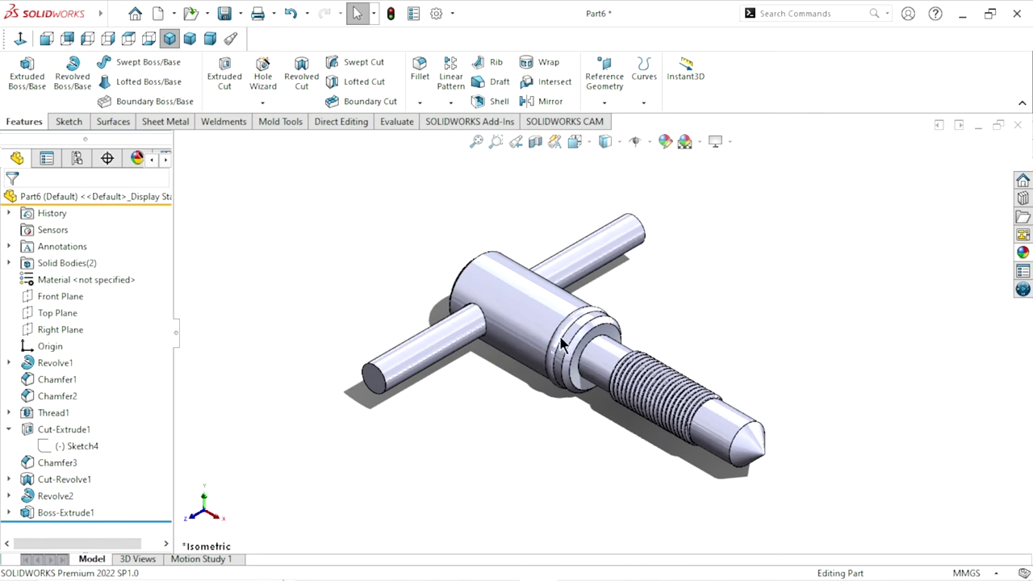
{"action": "left_click", "coordinate": [63, 312]}
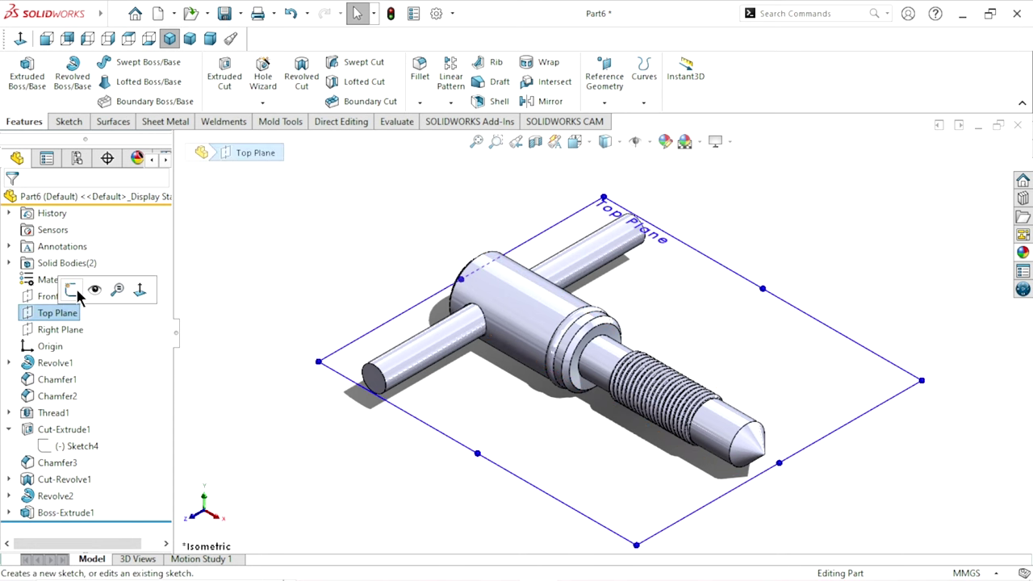
{"action": "left_click", "coordinate": [68, 121]}
{"action": "left_click", "coordinate": [21, 77]}
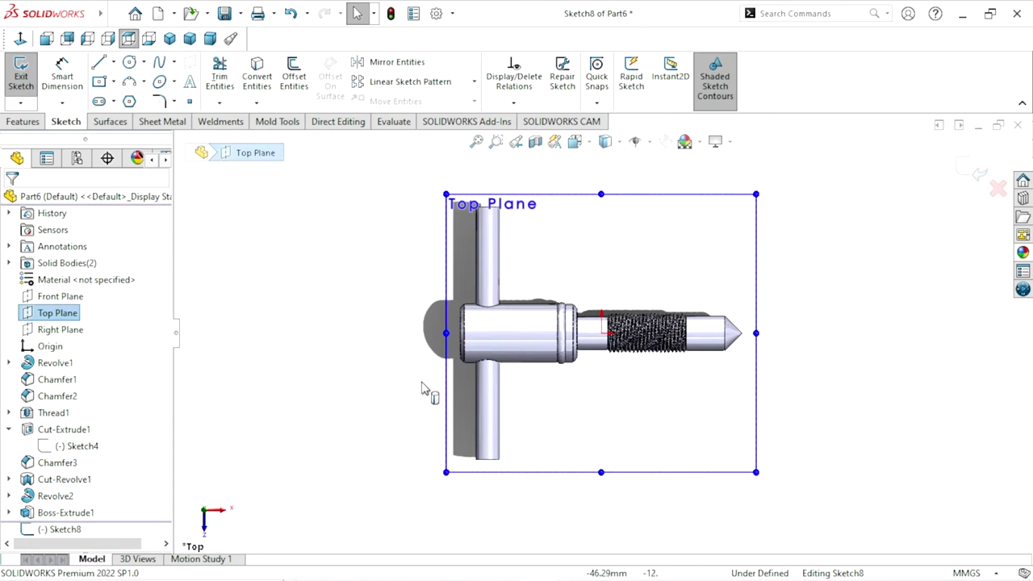
{"action": "scroll", "coordinate": [517, 242], "scroll_direction": "down", "scroll_amount": 3}
Step: Turn off Shadows In Shaded Mode in the view settings and zoom in
{"action": "left_click", "coordinate": [614, 289]}
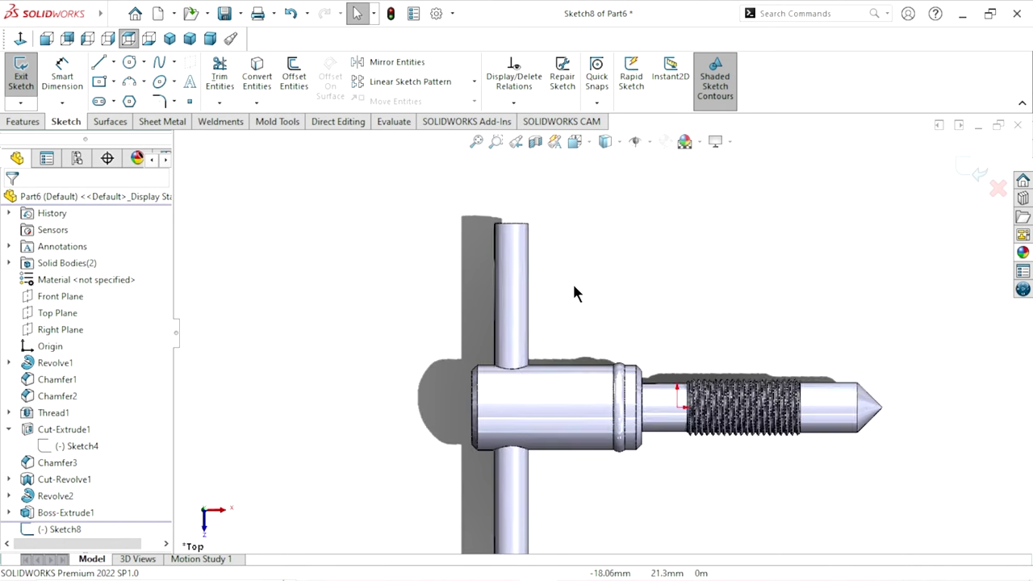
{"action": "left_click", "coordinate": [730, 143]}
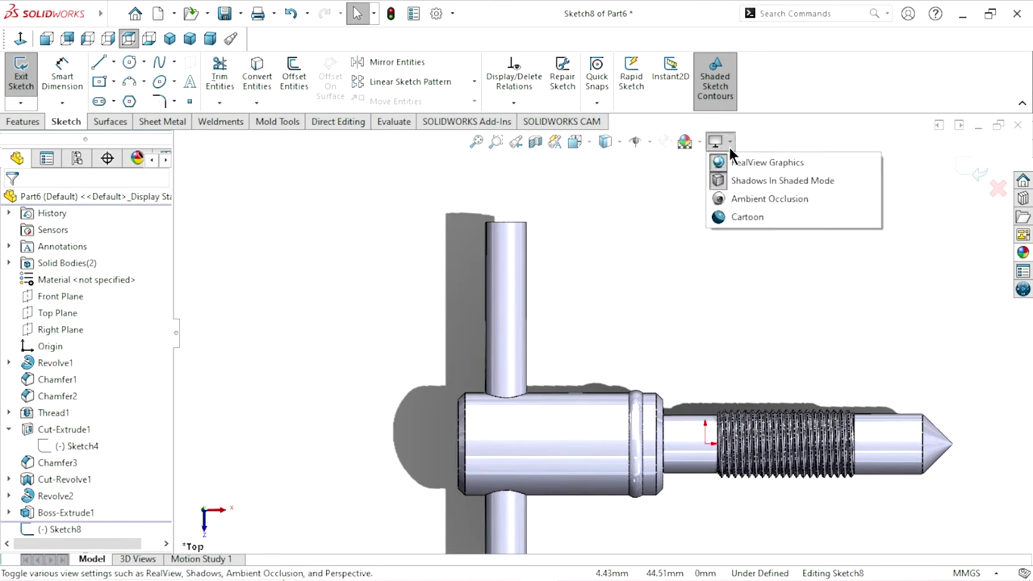
{"action": "left_click", "coordinate": [720, 182]}
{"action": "scroll", "coordinate": [537, 239], "scroll_direction": "down", "scroll_amount": 1}
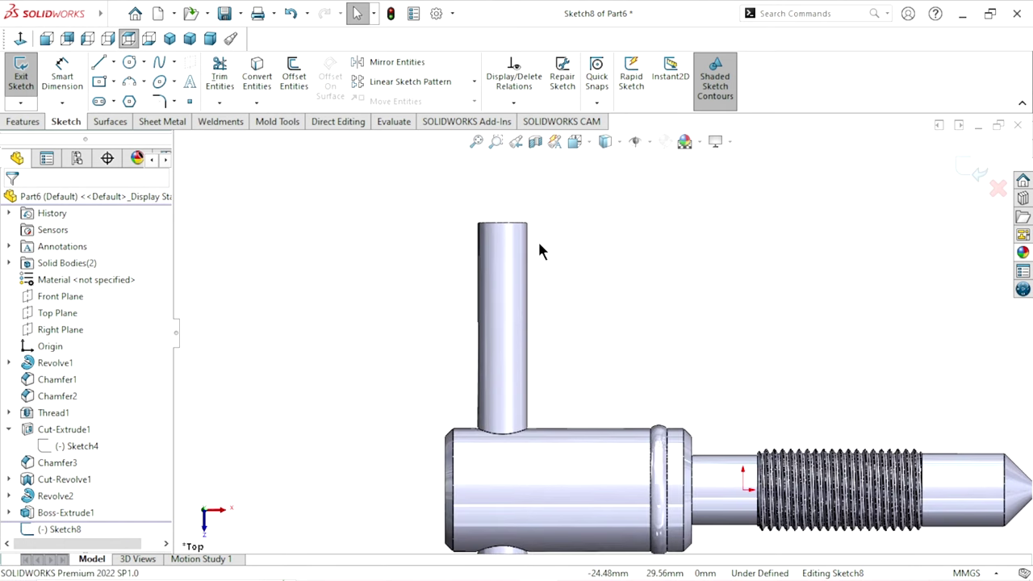
{"action": "scroll", "coordinate": [540, 241], "scroll_direction": "down", "scroll_amount": 1}
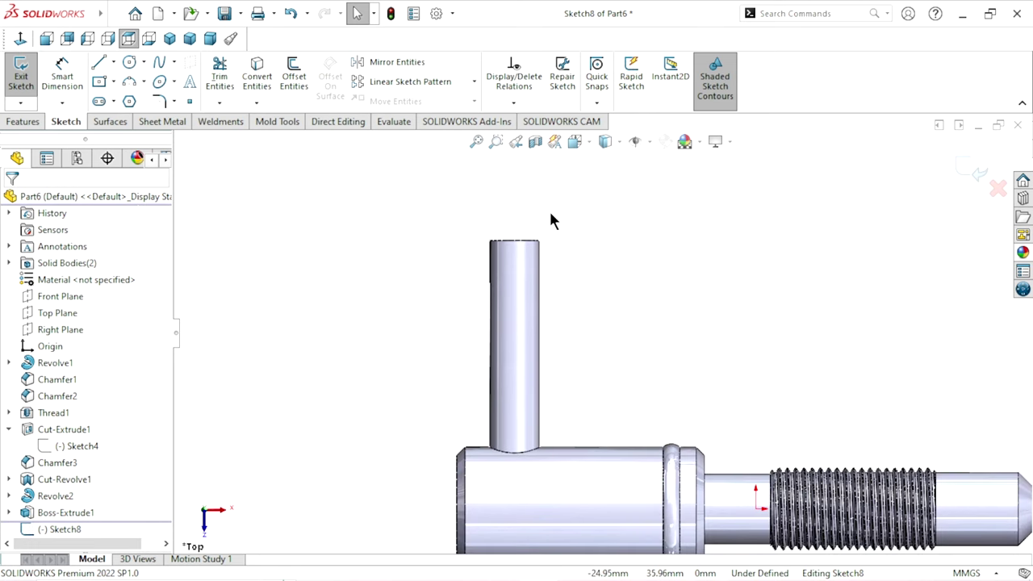
Step: Draw a short vertical line to the left of the handle bar
{"action": "left_click", "coordinate": [102, 68]}
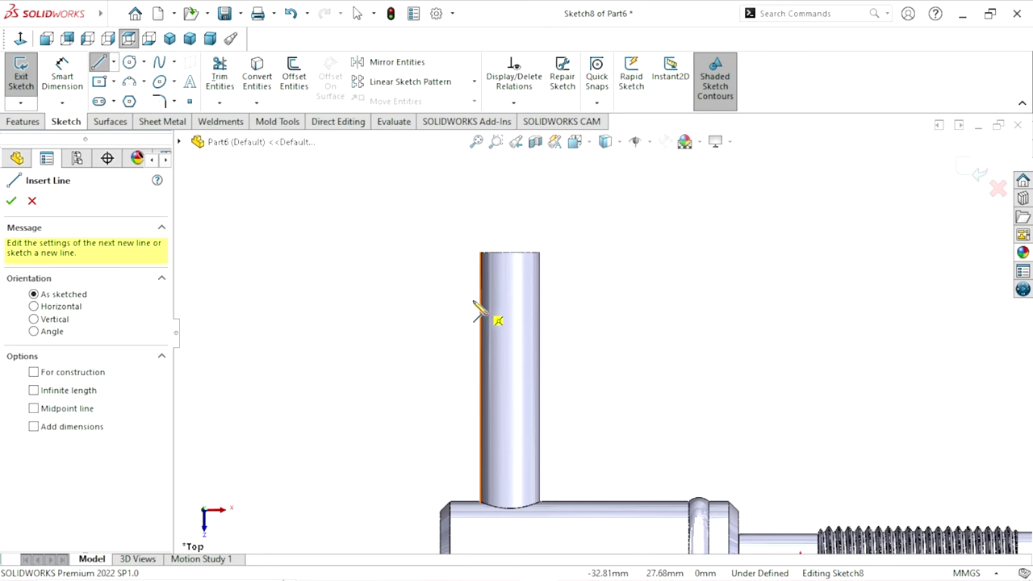
{"action": "left_click_drag", "start_coordinate": [461, 302], "coordinate": [461, 223]}
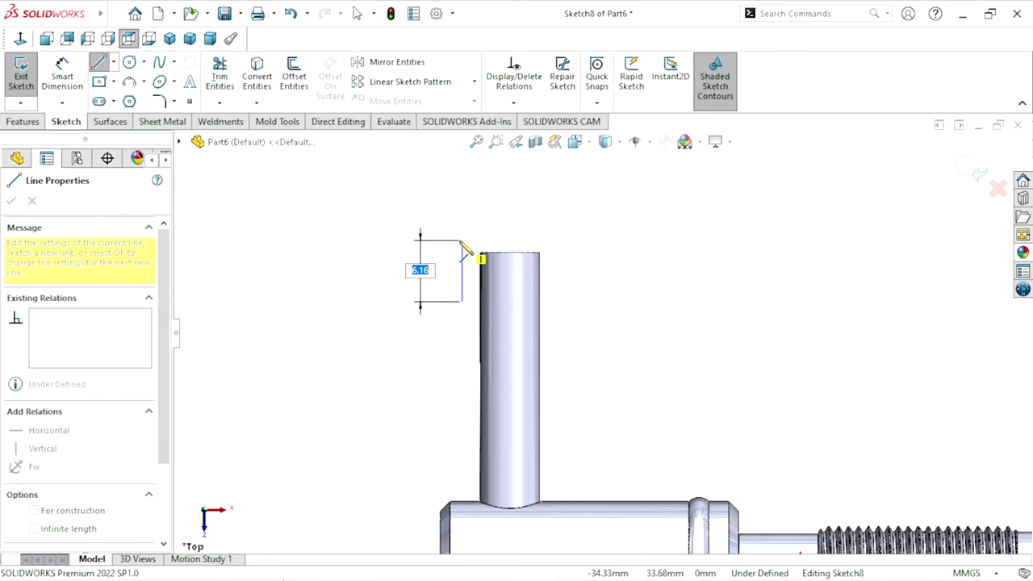
{"action": "left_click", "coordinate": [461, 233]}
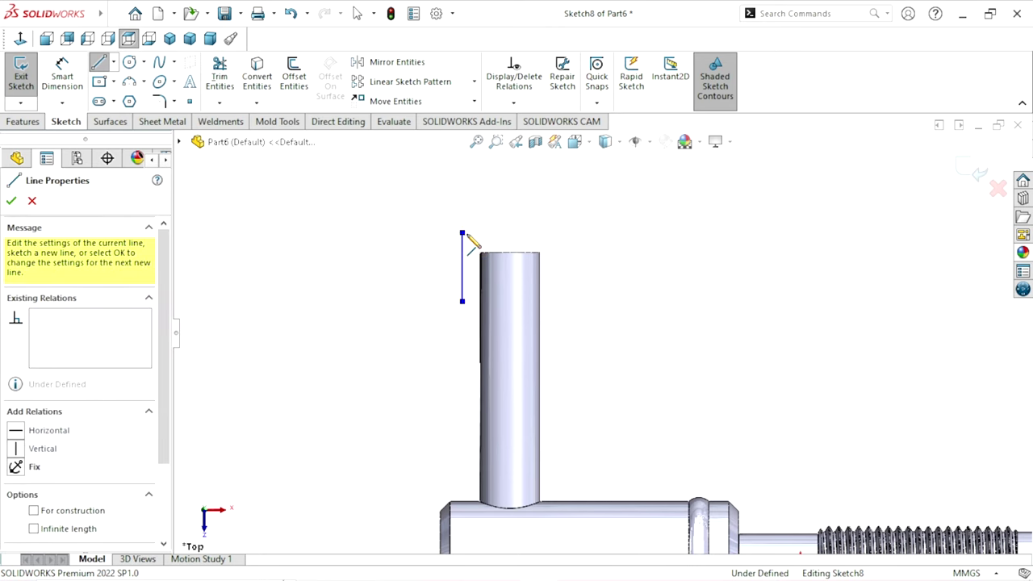
{"action": "right_click", "coordinate": [618, 234]}
{"action": "left_click", "coordinate": [637, 240]}
{"action": "scroll", "coordinate": [619, 323], "scroll_direction": "up", "scroll_amount": 2}
{"action": "scroll", "coordinate": [618, 342], "scroll_direction": "down", "scroll_amount": 2}
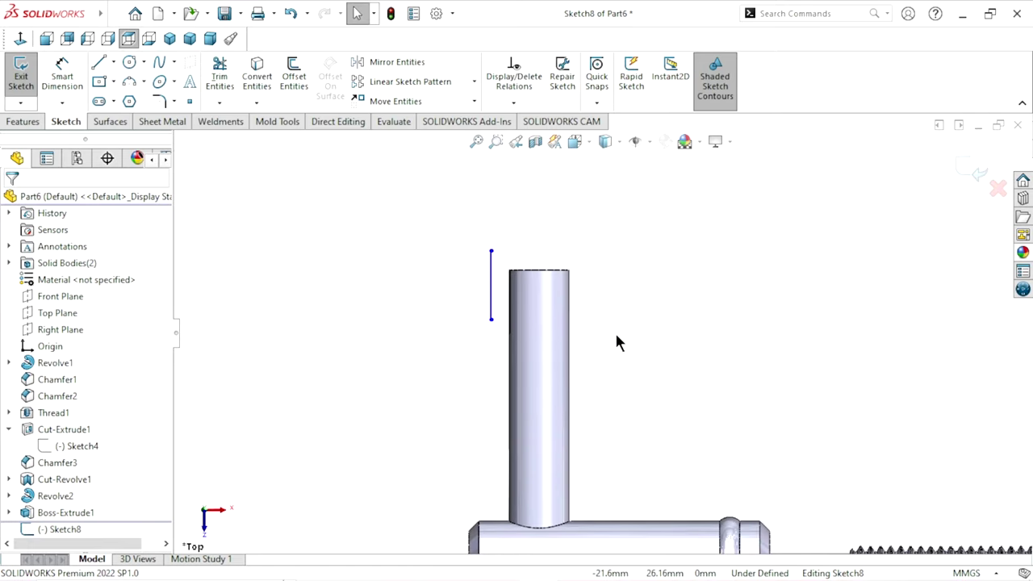
{"action": "scroll", "coordinate": [637, 347], "scroll_direction": "down", "scroll_amount": 2}
Step: Draw a vertical centerline down from the bar's top-edge midpoint
{"action": "left_click", "coordinate": [113, 62]}
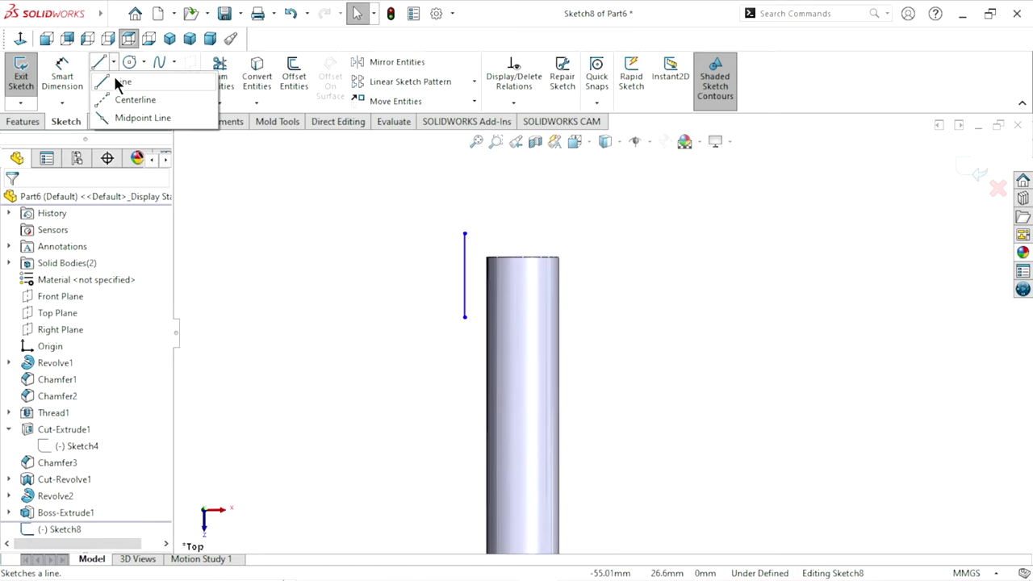
{"action": "left_click", "coordinate": [114, 99]}
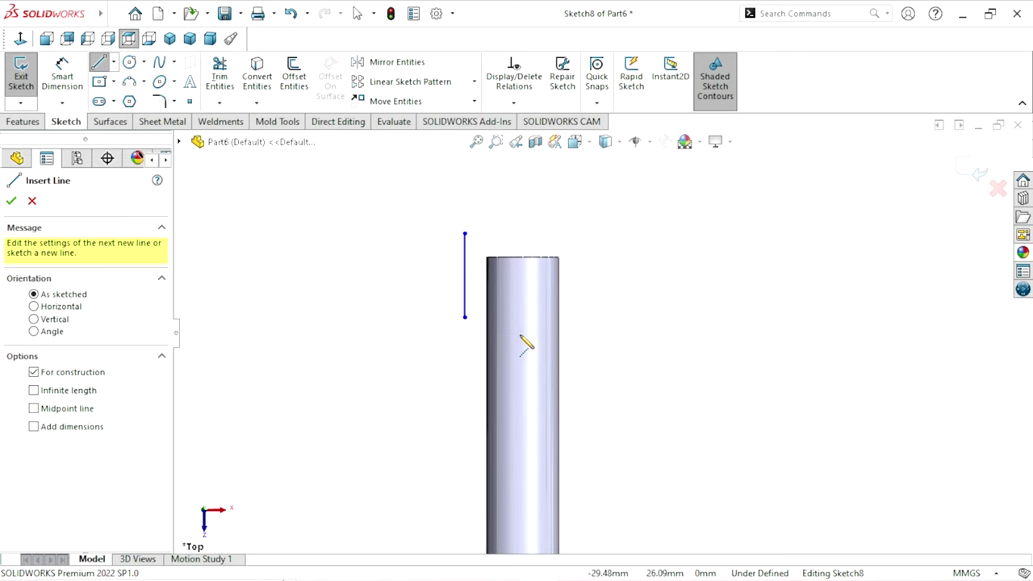
{"action": "left_click", "coordinate": [522, 256]}
{"action": "left_click", "coordinate": [522, 484]}
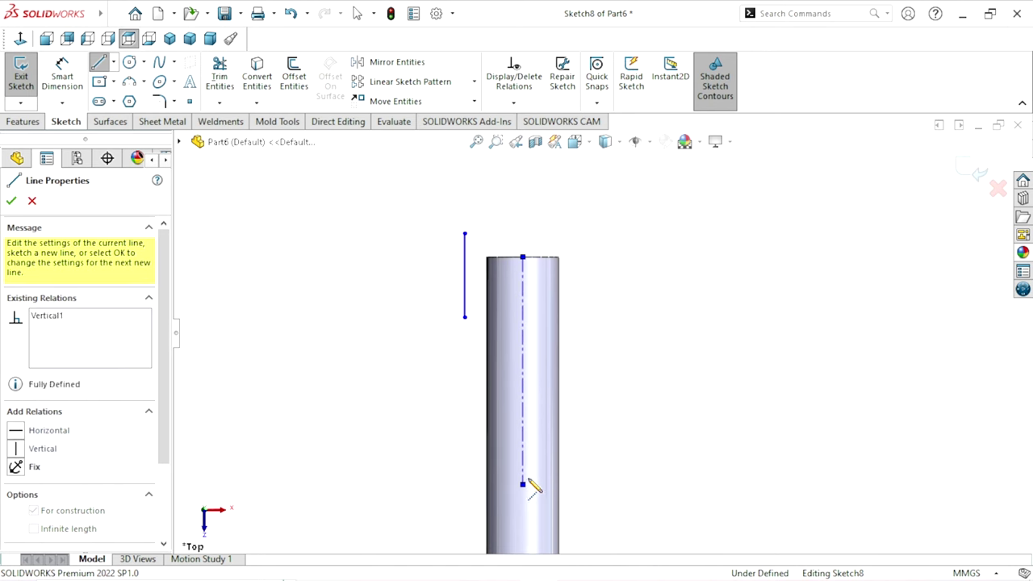
{"action": "right_click", "coordinate": [612, 395]}
{"action": "left_click", "coordinate": [639, 400]}
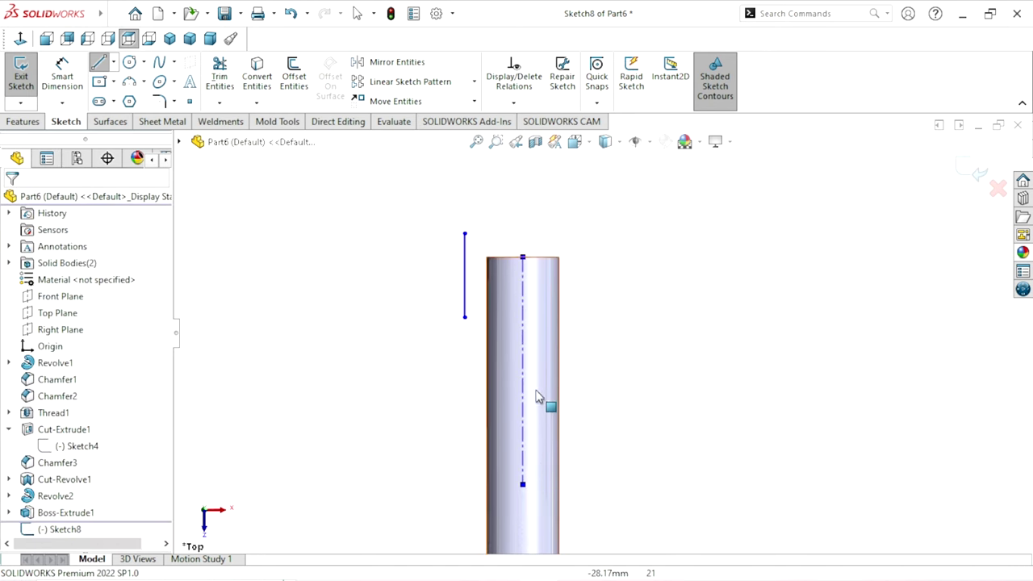
{"action": "scroll", "coordinate": [557, 371], "scroll_direction": "up", "scroll_amount": 1}
{"action": "scroll", "coordinate": [597, 319], "scroll_direction": "down", "scroll_amount": 2}
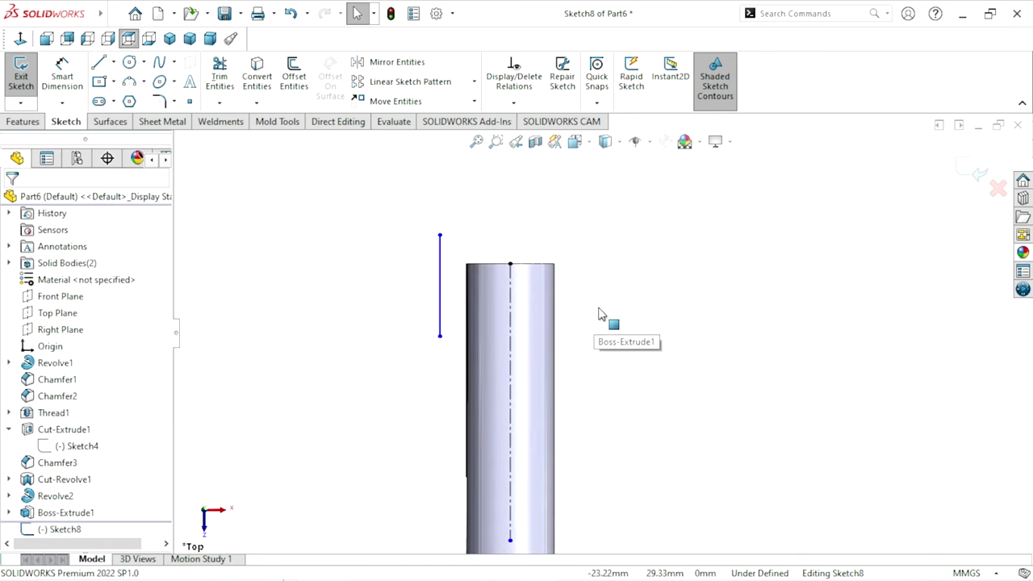
Step: Dimension the vertical line 3.50 mm from the handle bar's centerline
{"action": "left_click", "coordinate": [64, 87]}
{"action": "left_click", "coordinate": [442, 295]}
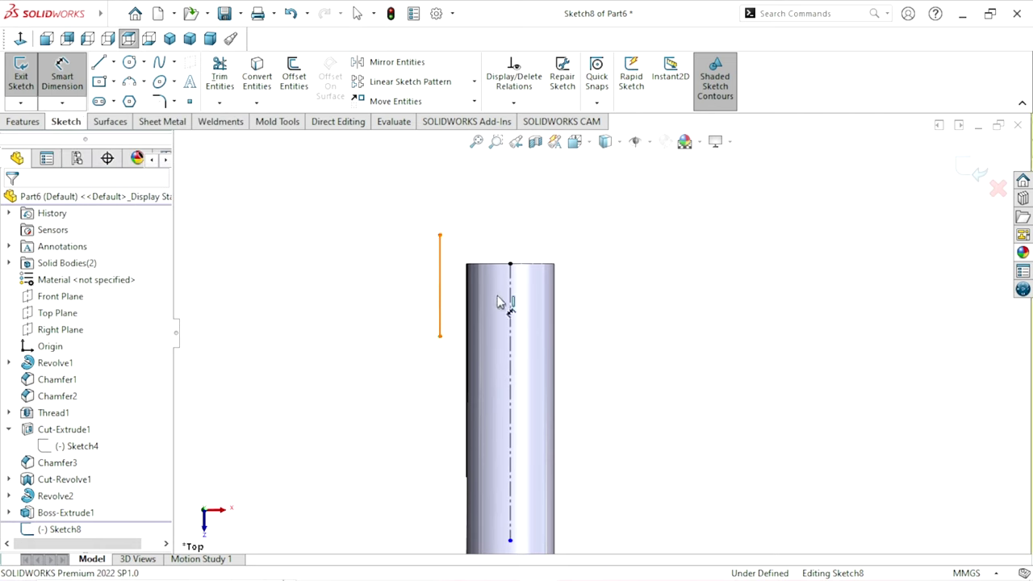
{"action": "left_click", "coordinate": [510, 324]}
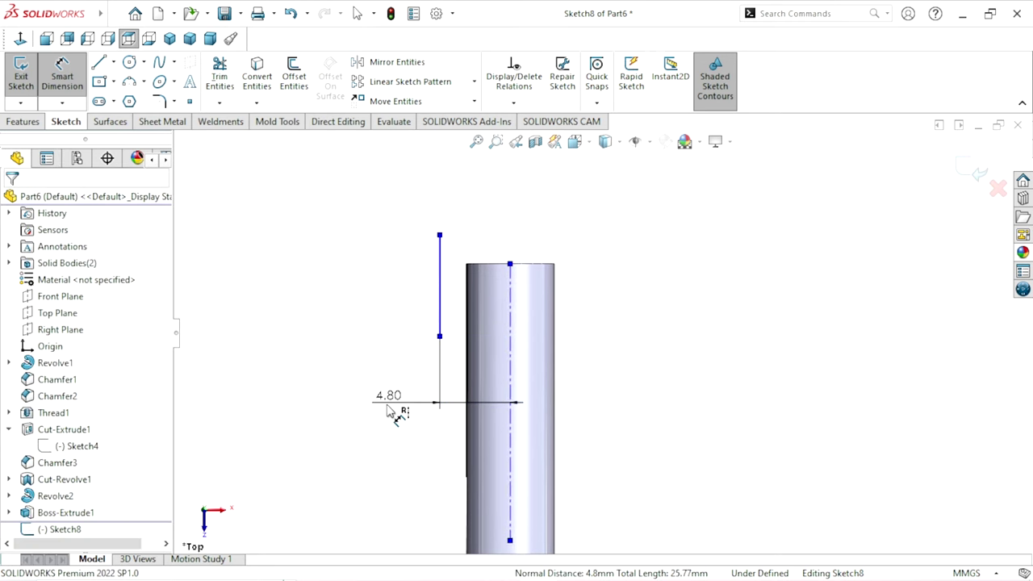
{"action": "left_click", "coordinate": [389, 413]}
{"action": "type", "text": "3.5"}
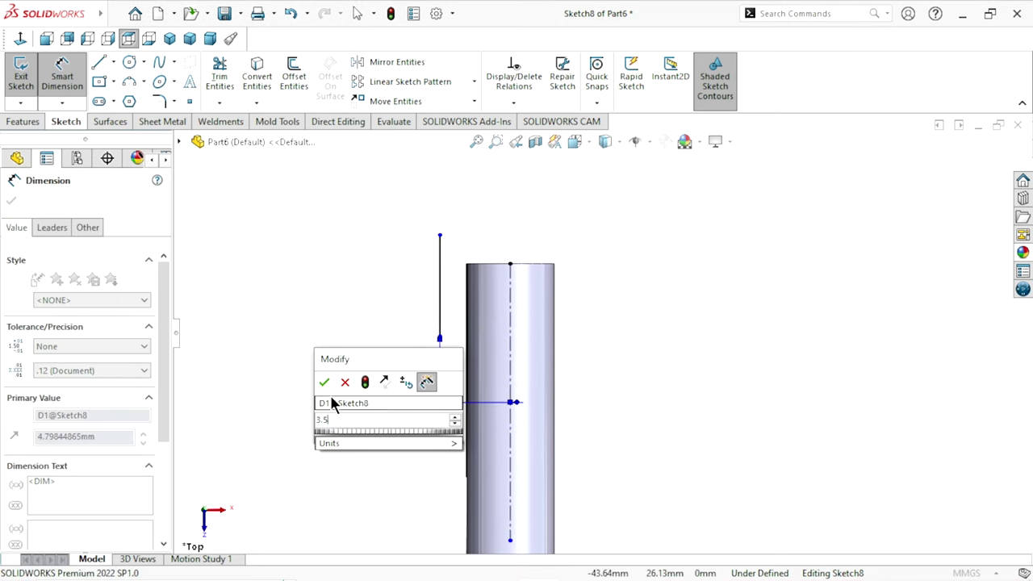
{"action": "left_click", "coordinate": [324, 382]}
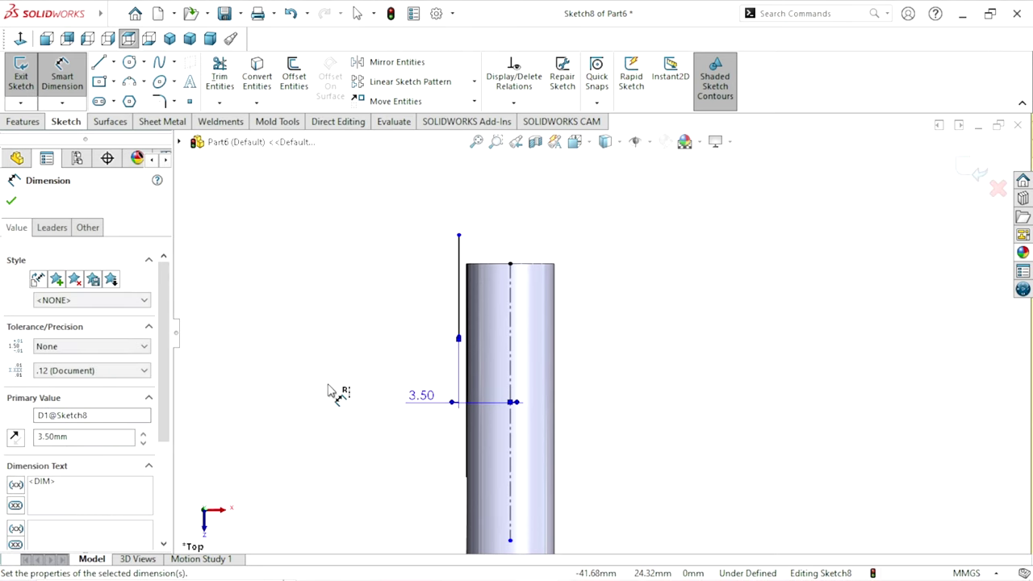
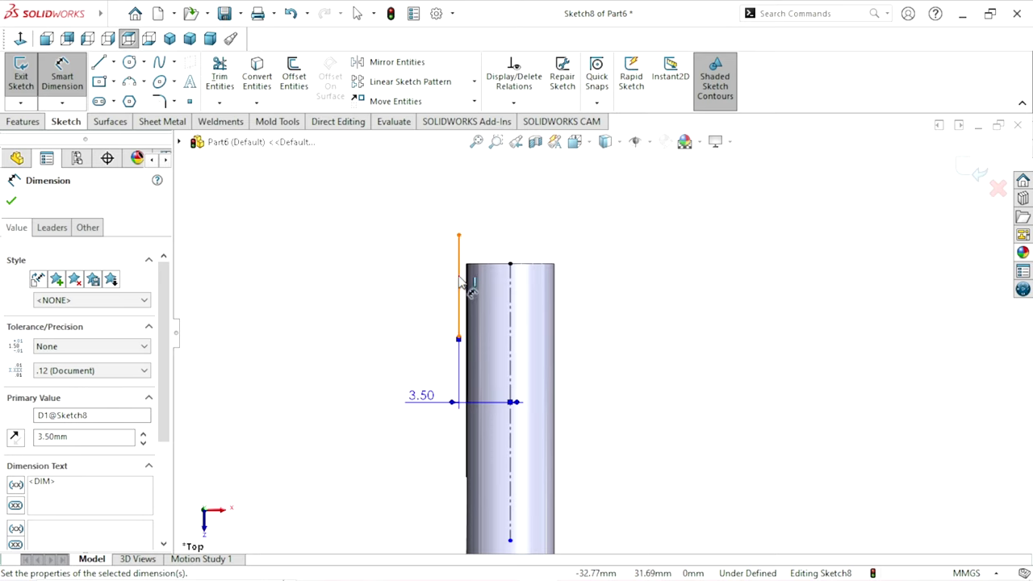
Step: Give Sketch8's short vertical line beside the cylinder a 6.00 mm length dimension
{"action": "left_click", "coordinate": [462, 283]}
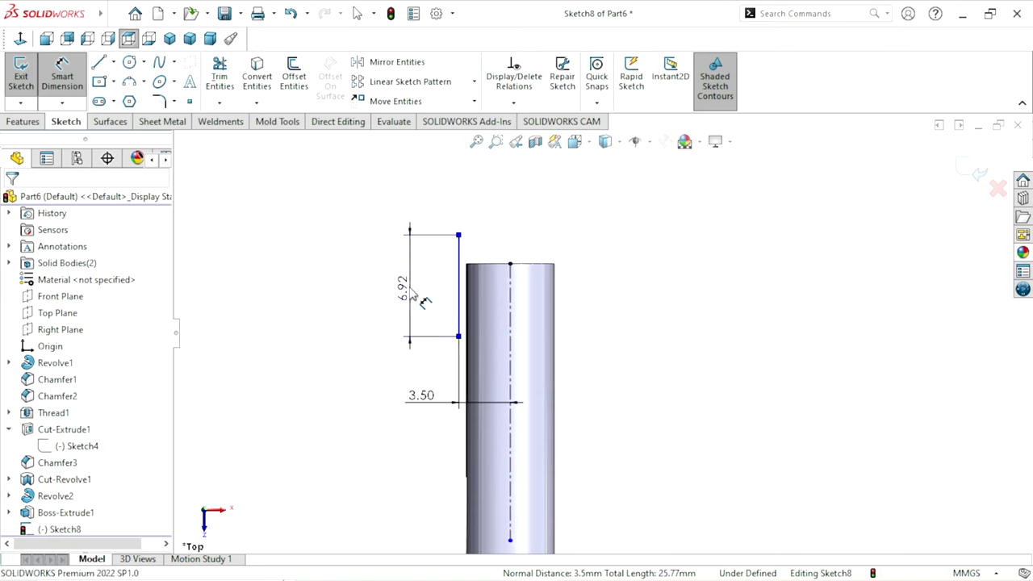
{"action": "left_click", "coordinate": [423, 300]}
{"action": "type", "text": "6"}
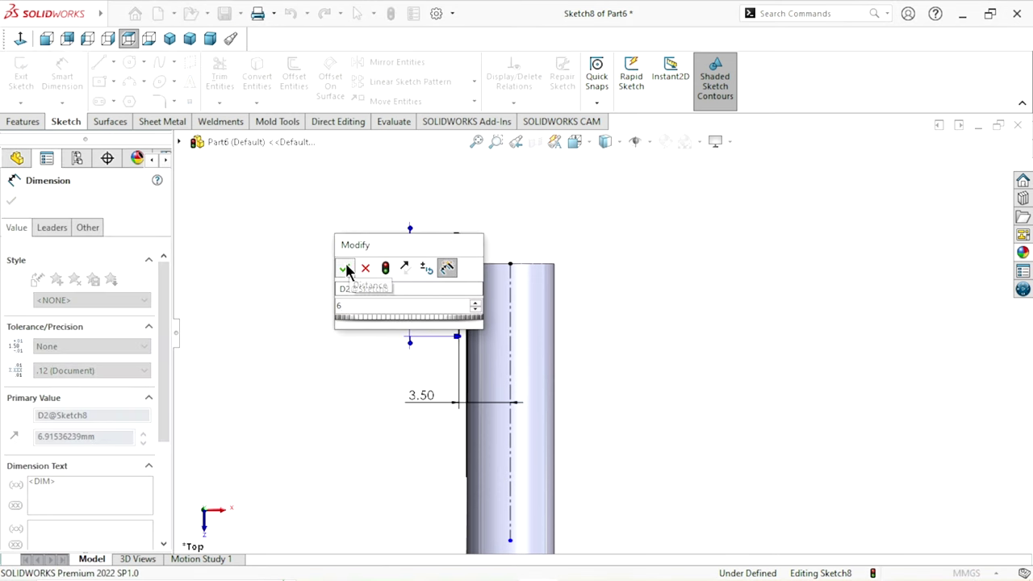
{"action": "left_click", "coordinate": [344, 267]}
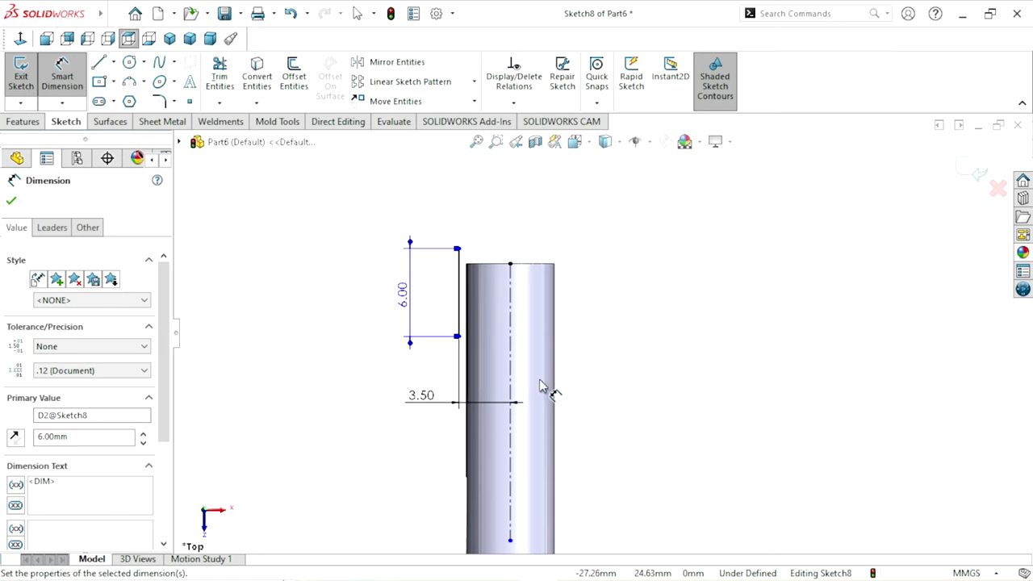
{"action": "scroll", "coordinate": [540, 388], "scroll_direction": "up", "scroll_amount": 1}
{"action": "scroll", "coordinate": [544, 406], "scroll_direction": "up", "scroll_amount": 1}
{"action": "scroll", "coordinate": [574, 422], "scroll_direction": "down", "scroll_amount": 1}
{"action": "scroll", "coordinate": [572, 422], "scroll_direction": "down", "scroll_amount": 1}
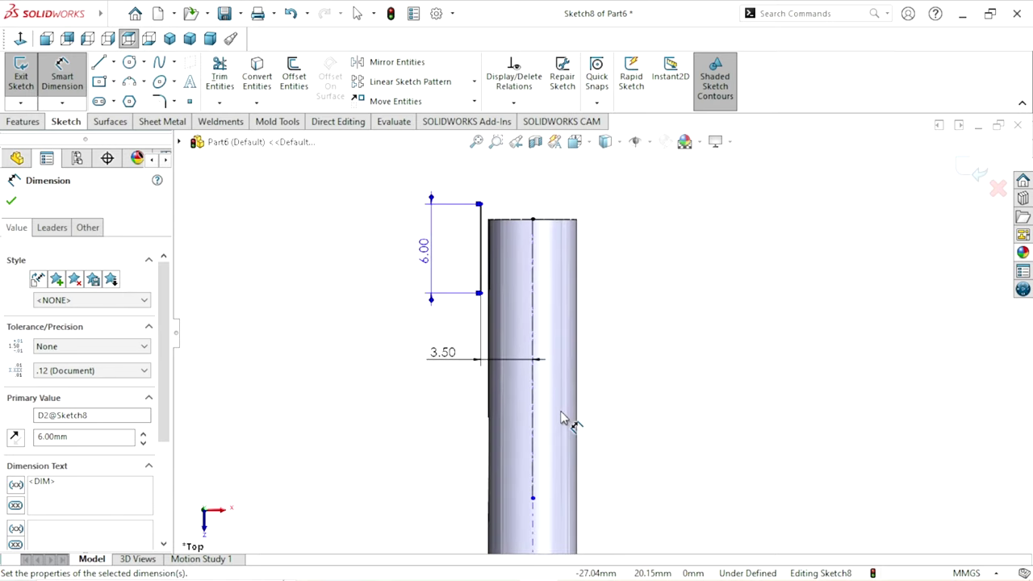
{"action": "scroll", "coordinate": [563, 419], "scroll_direction": "up", "scroll_amount": 1}
{"action": "scroll", "coordinate": [593, 218], "scroll_direction": "down", "scroll_amount": 1}
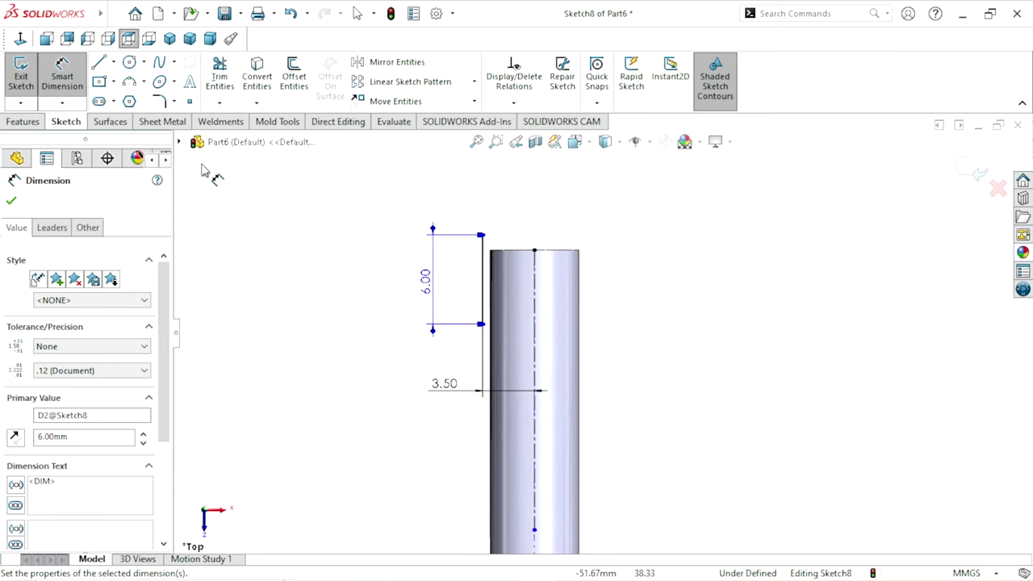
{"action": "left_click", "coordinate": [100, 64]}
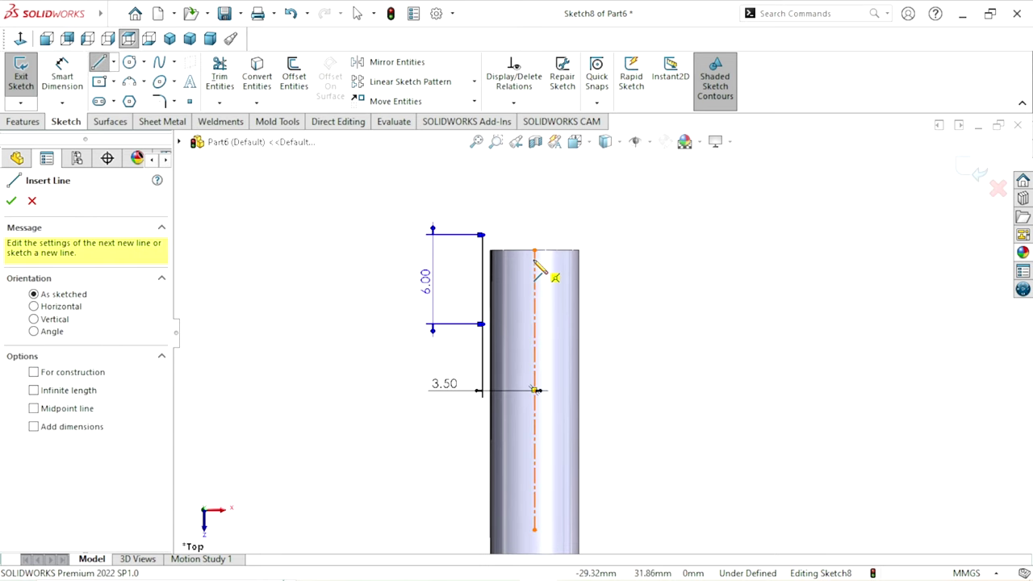
Step: Draw a vertical line down the cylinder's axis and a horizontal line to the 6 mm line's bottom
{"action": "left_click", "coordinate": [532, 204]}
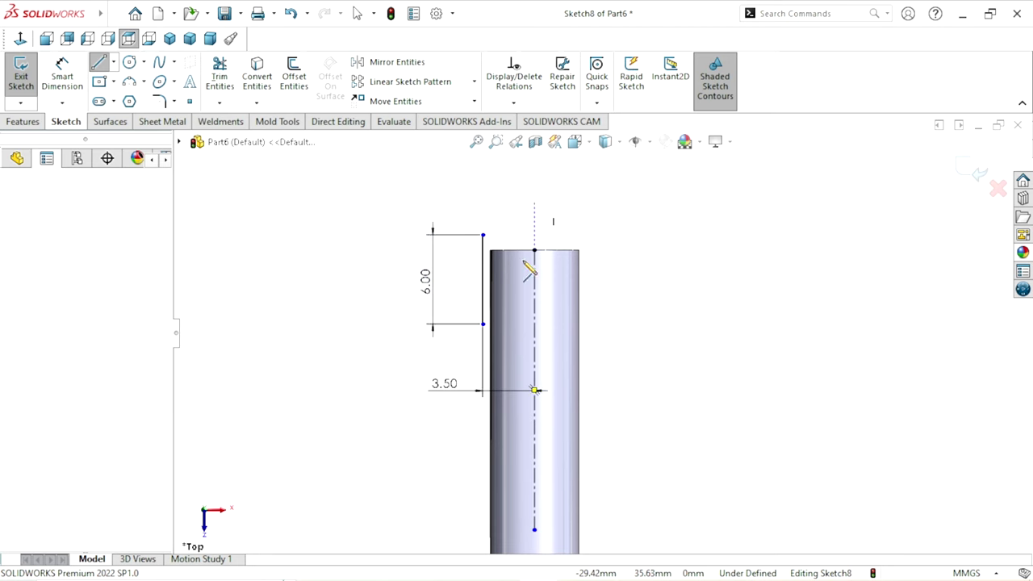
{"action": "left_click", "coordinate": [533, 324]}
{"action": "left_click", "coordinate": [482, 323]}
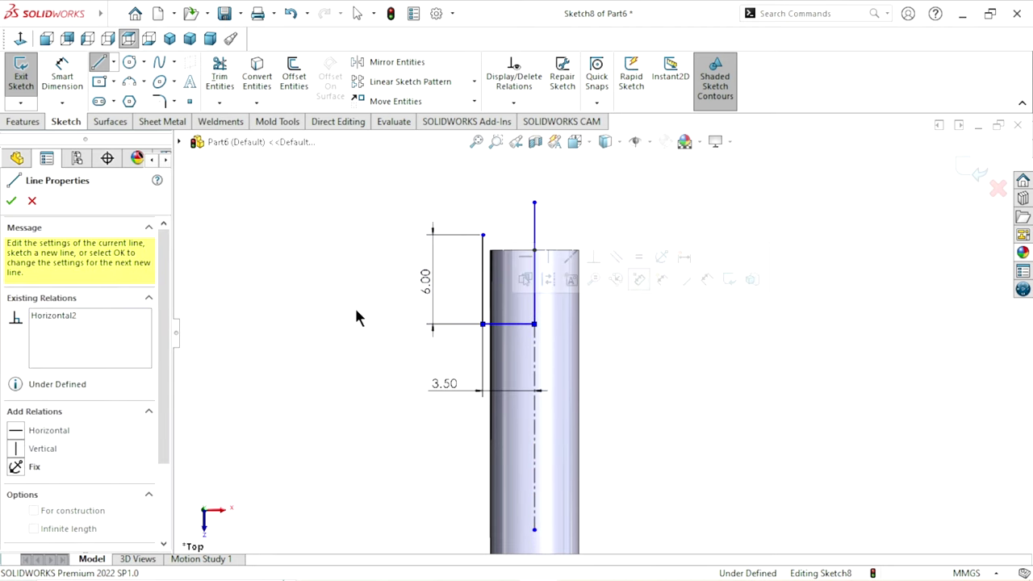
{"action": "right_click", "coordinate": [279, 300]}
{"action": "left_click", "coordinate": [279, 301]}
{"action": "key", "text": "Escape"}
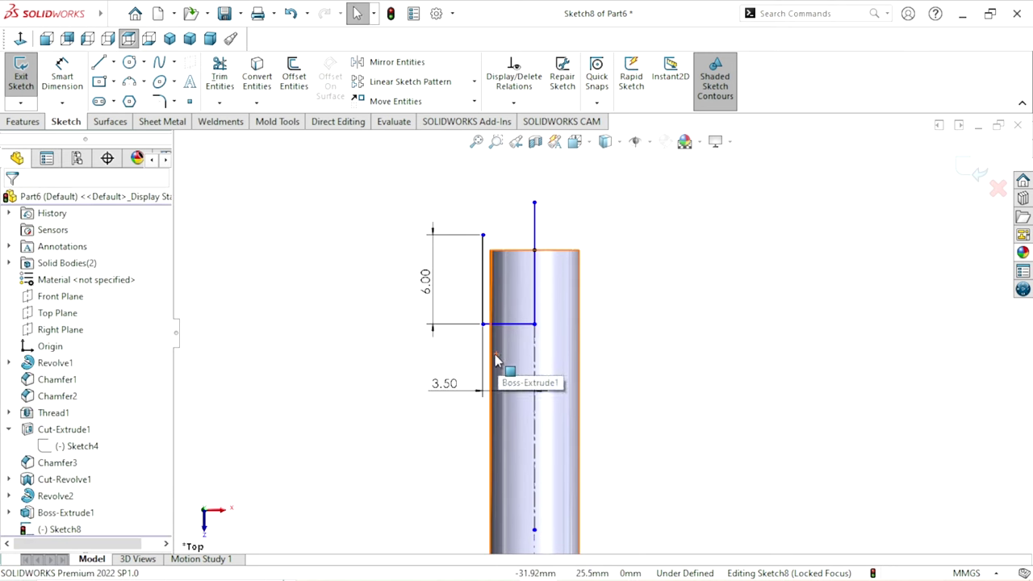
Step: Dimension the vertical axis line to 9.50 mm
{"action": "left_click", "coordinate": [62, 85]}
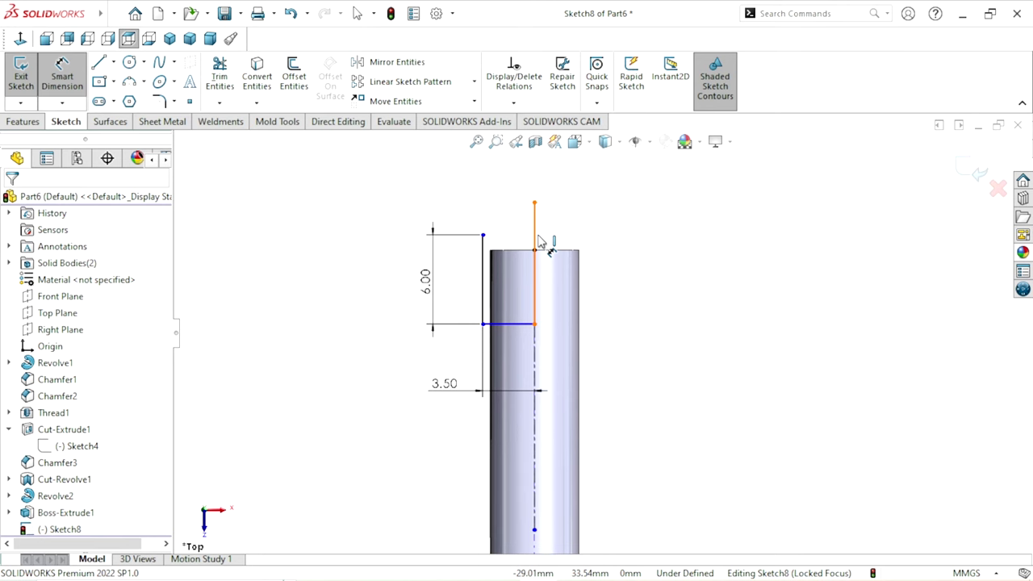
{"action": "left_click", "coordinate": [539, 242]}
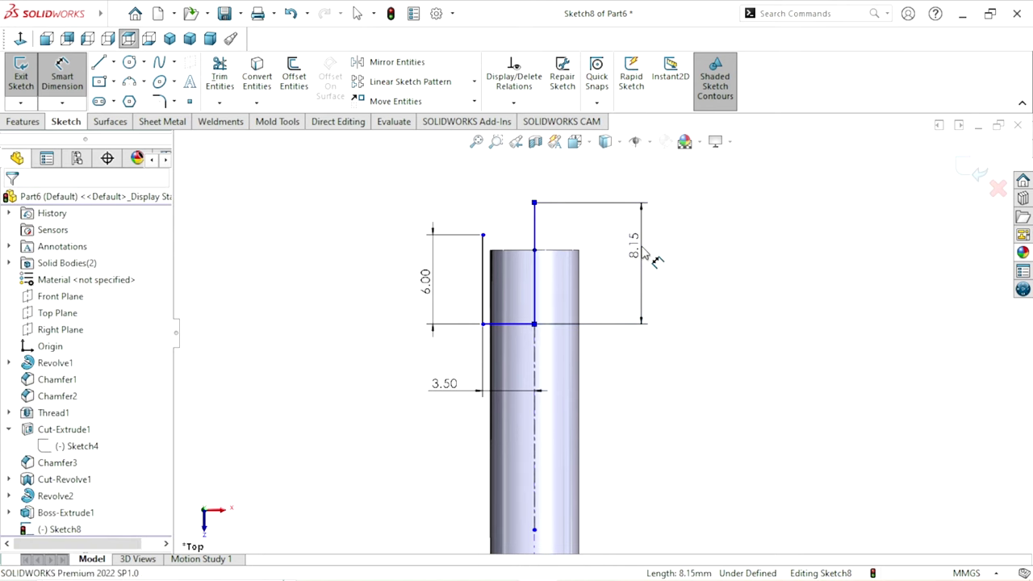
{"action": "left_click", "coordinate": [644, 250]}
{"action": "type", "text": "9"}
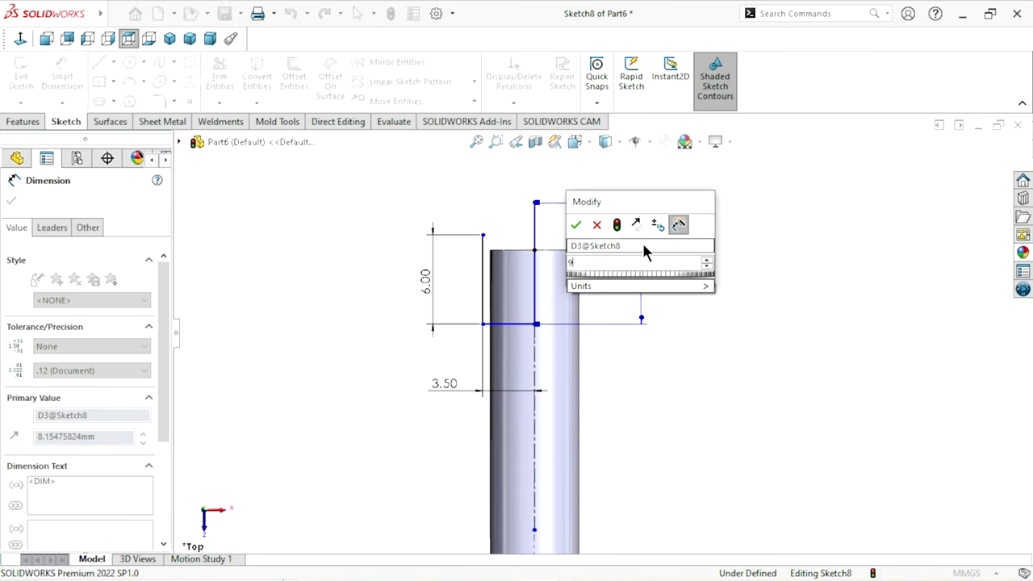
{"action": "type", "text": ".5"}
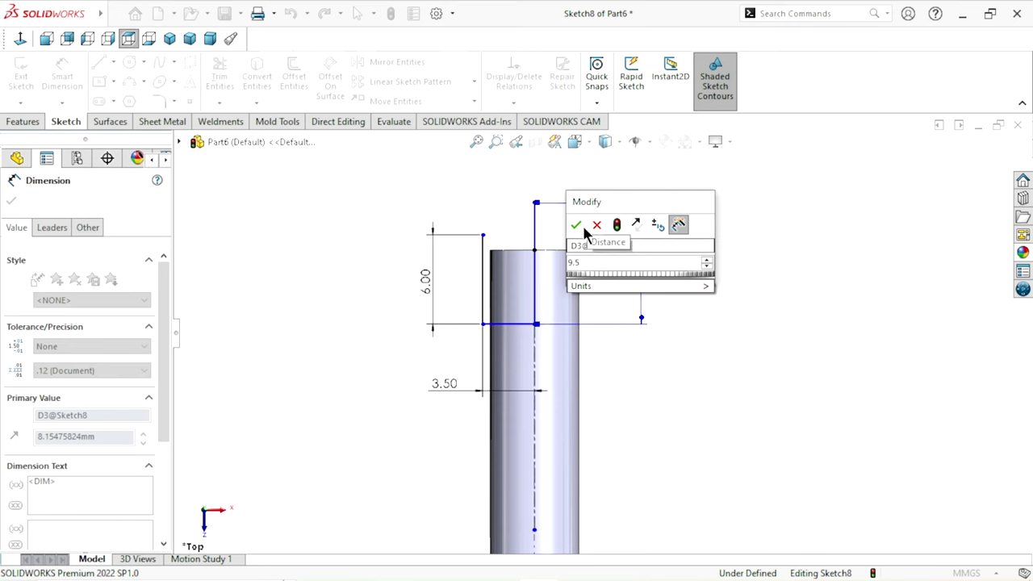
{"action": "left_click", "coordinate": [581, 228]}
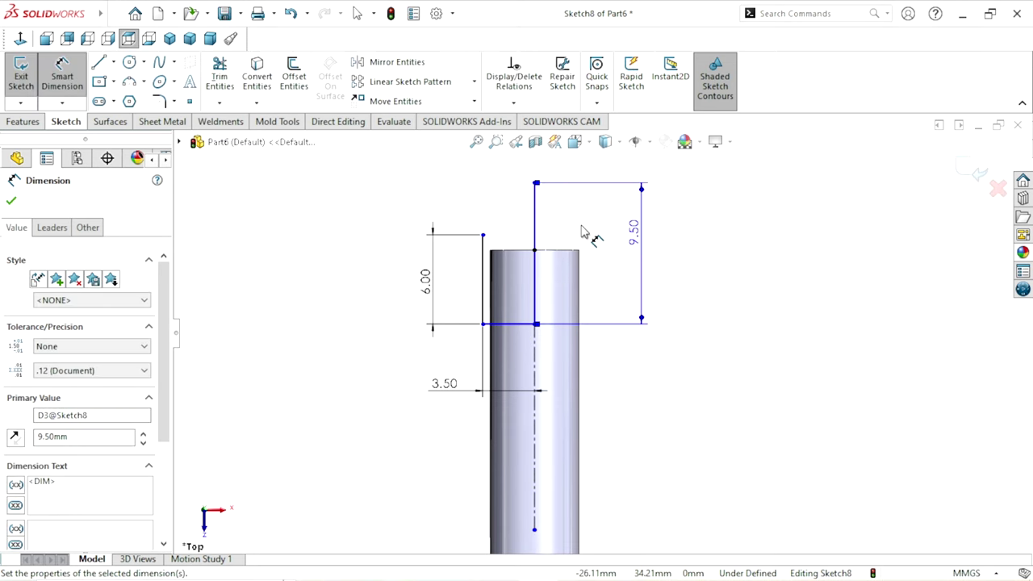
{"action": "scroll", "coordinate": [611, 331], "scroll_direction": "up", "scroll_amount": 2}
{"action": "scroll", "coordinate": [610, 337], "scroll_direction": "up", "scroll_amount": 1}
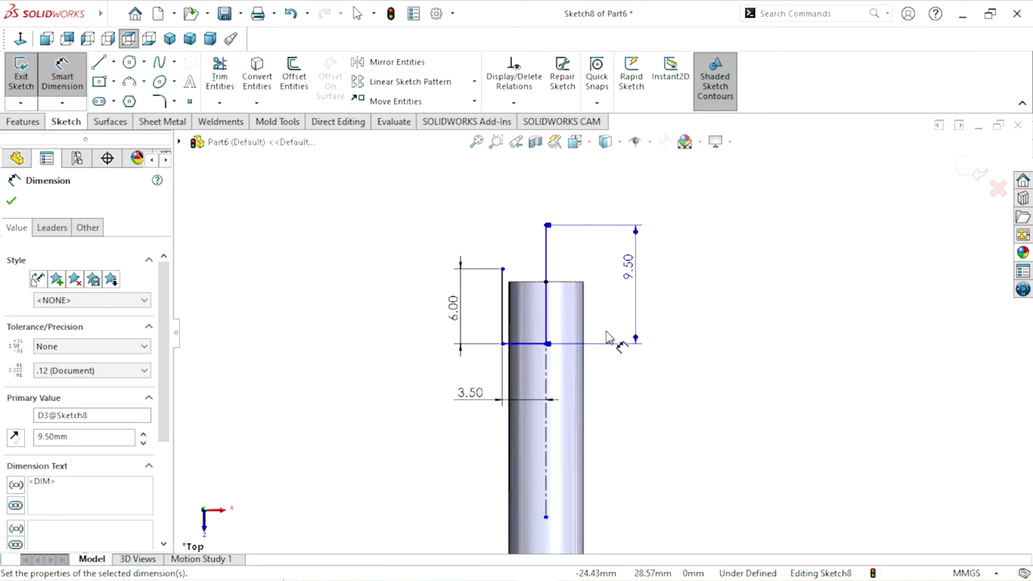
{"action": "scroll", "coordinate": [609, 338], "scroll_direction": "down", "scroll_amount": 1}
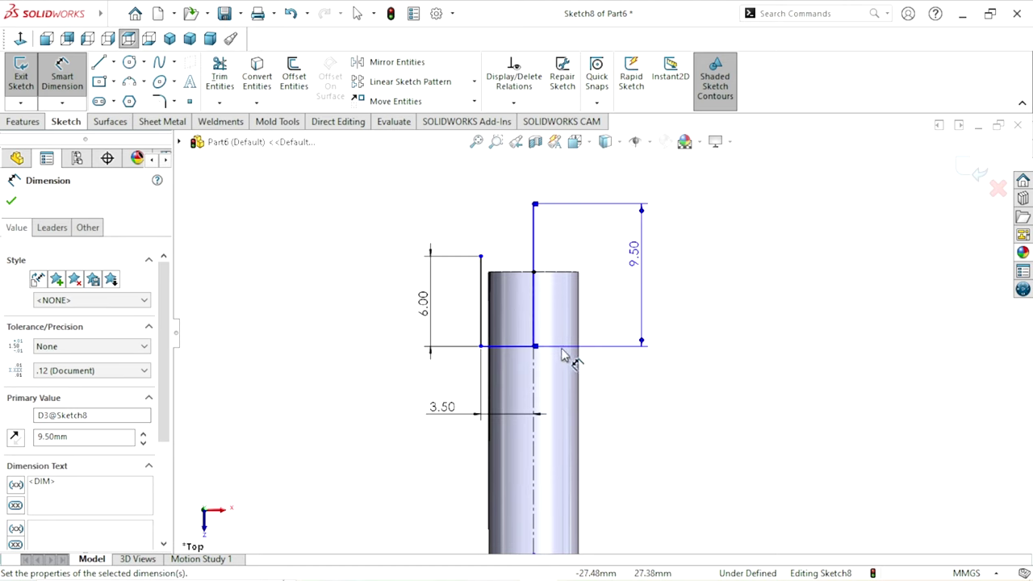
Step: Make the 6 mm line's top endpoint coincident with the cylinder's top edge
{"action": "left_click", "coordinate": [12, 200]}
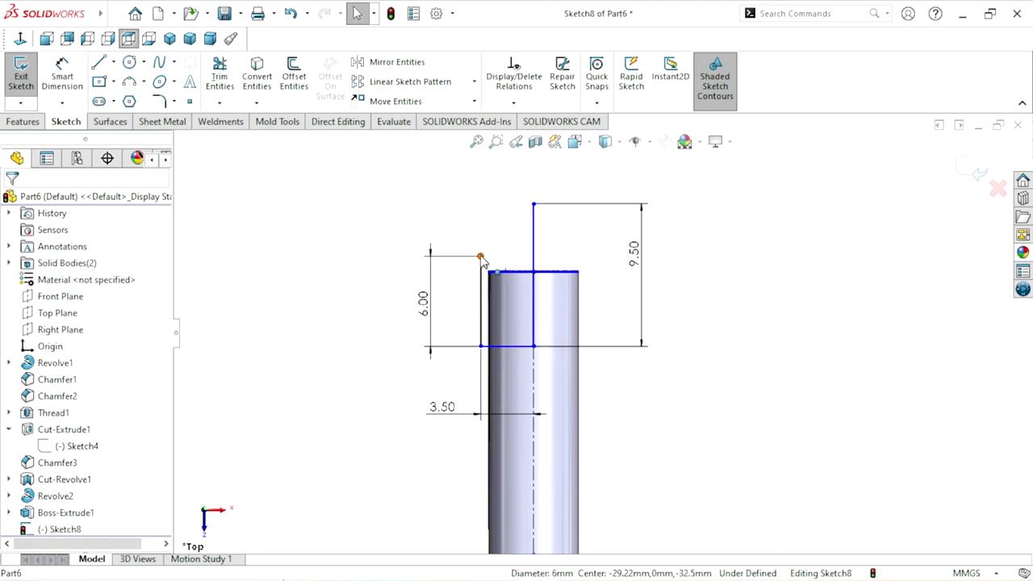
{"action": "left_click", "coordinate": [481, 257]}
{"action": "left_click", "coordinate": [520, 271], "text": "ctrl"}
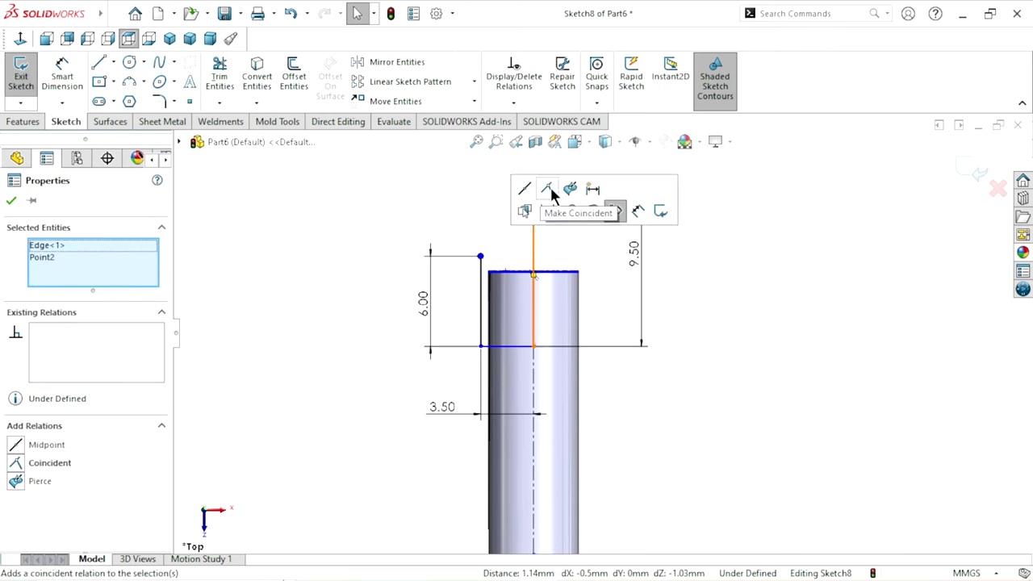
{"action": "left_click", "coordinate": [549, 187]}
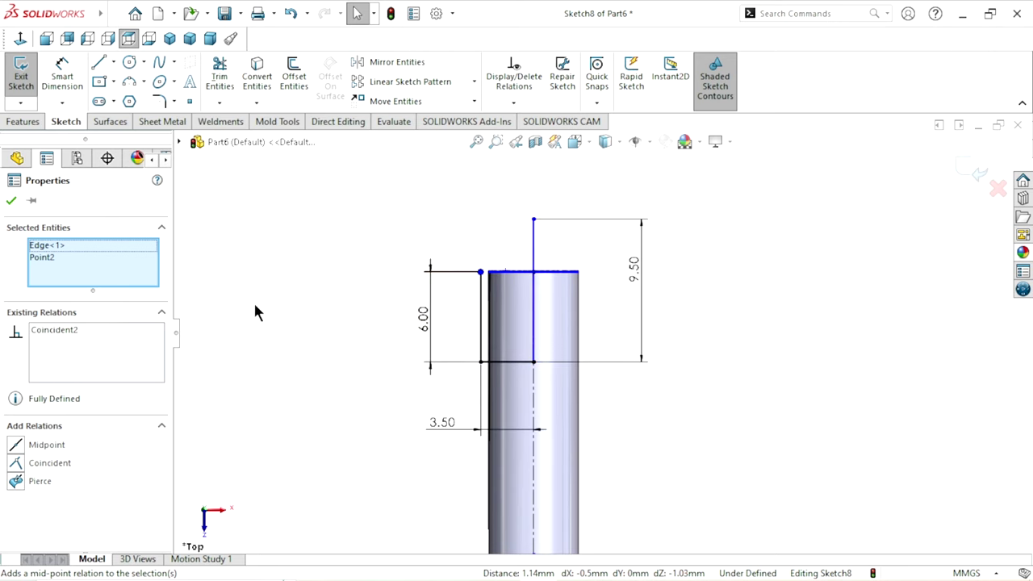
{"action": "left_click", "coordinate": [11, 200]}
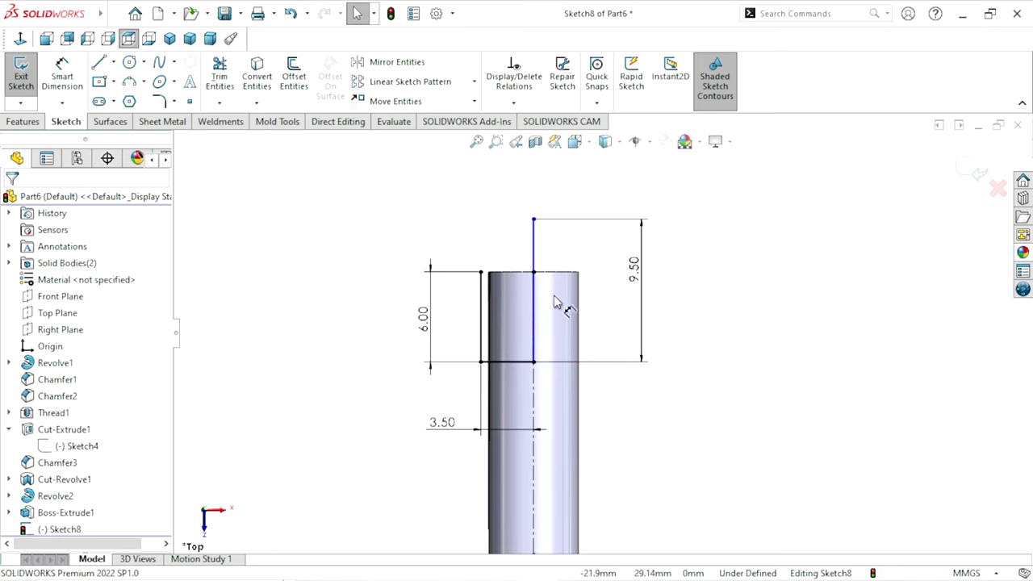
{"action": "left_click", "coordinate": [129, 63]}
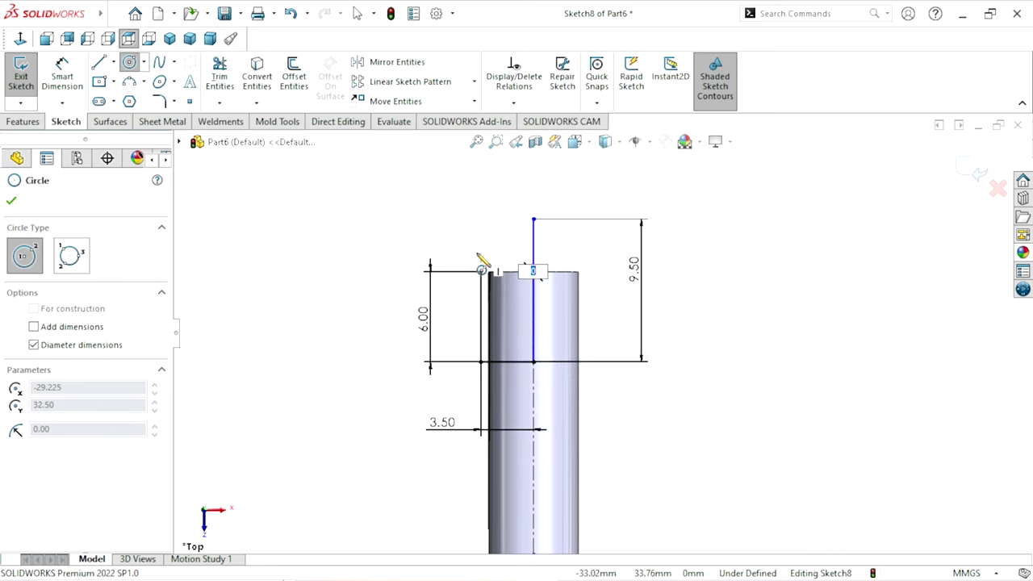
Step: Draw a circle centred where the axis meets the cylinder's top edge
{"action": "key", "text": "Escape"}
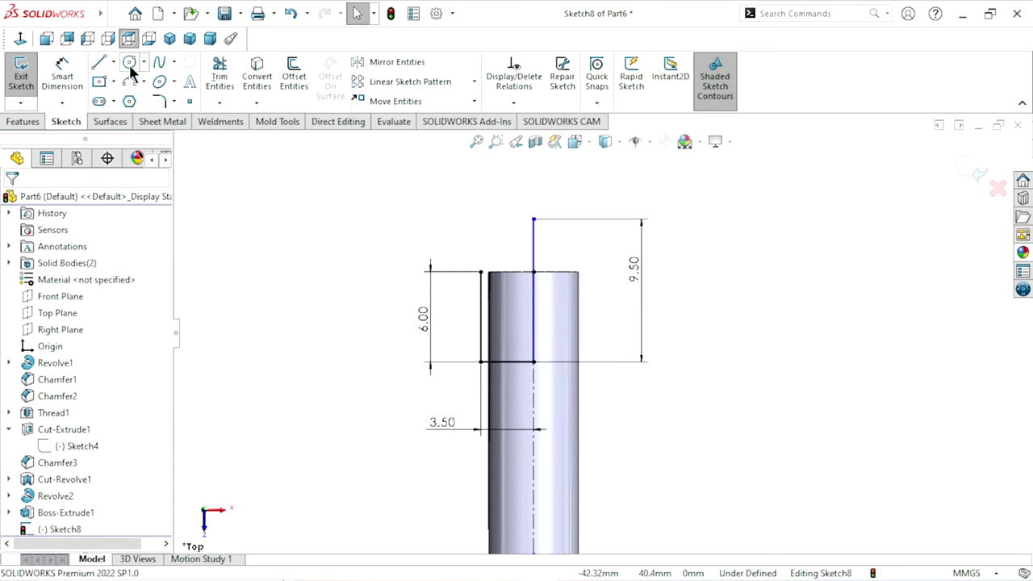
{"action": "left_click", "coordinate": [130, 63]}
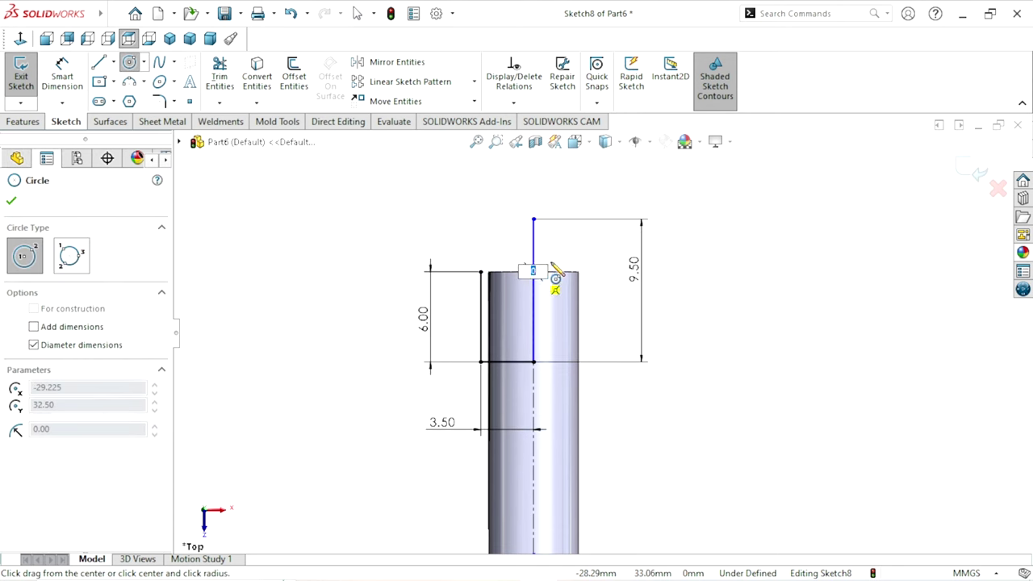
{"action": "left_click", "coordinate": [533, 271]}
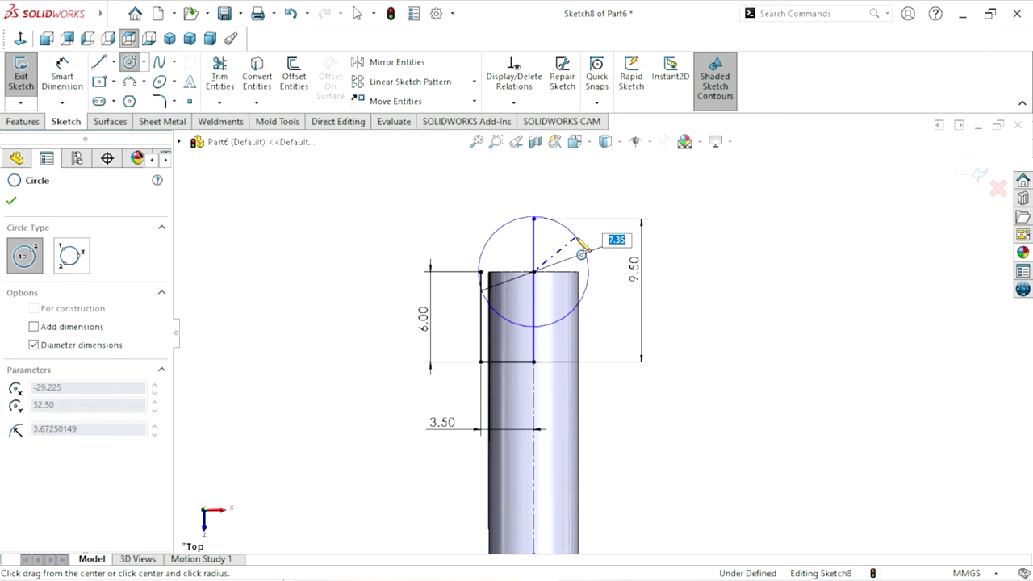
{"action": "left_click", "coordinate": [579, 239]}
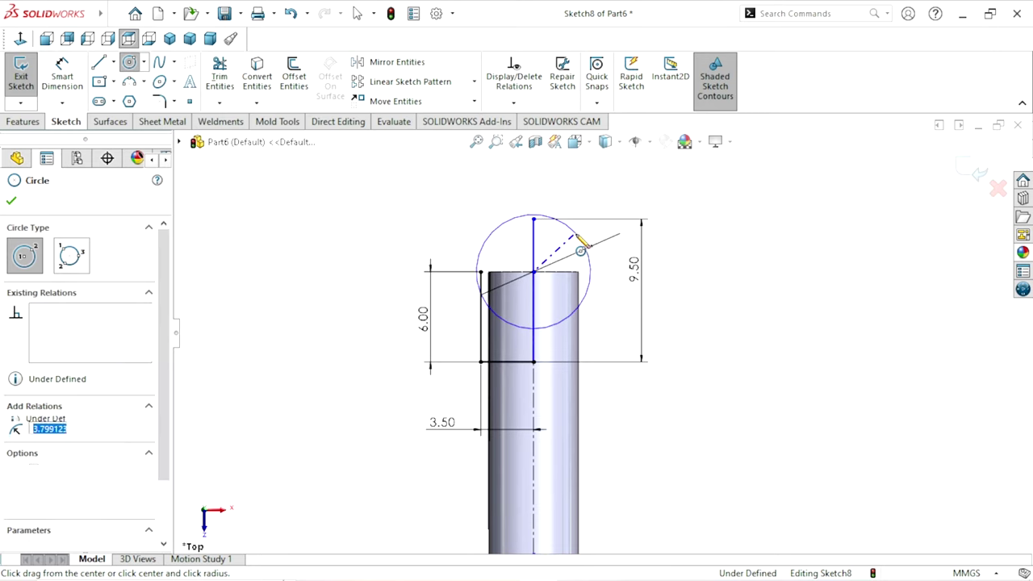
{"action": "right_click", "coordinate": [680, 202]}
{"action": "left_click", "coordinate": [692, 202]}
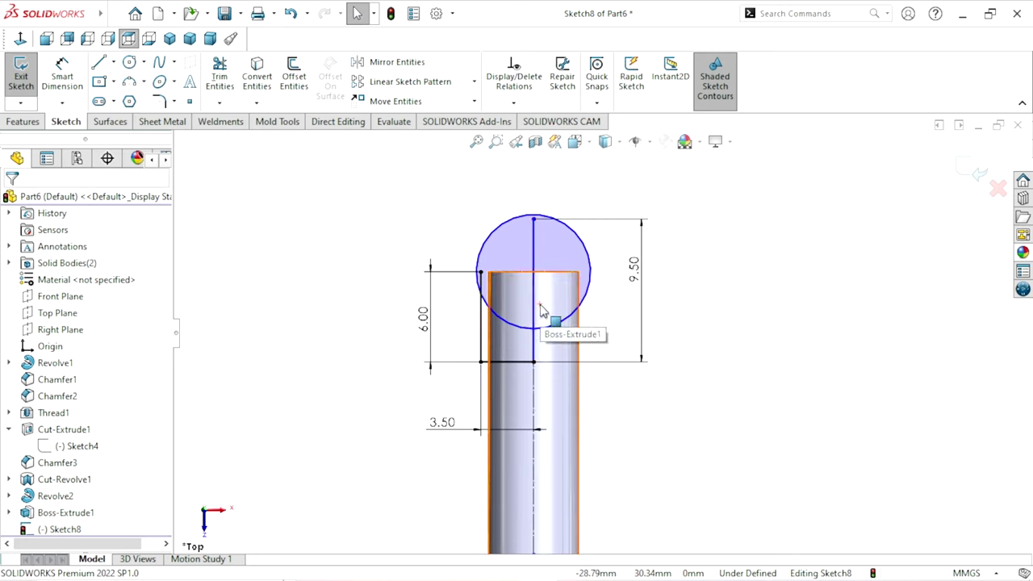
{"action": "scroll", "coordinate": [536, 229], "scroll_direction": "down", "scroll_amount": 2}
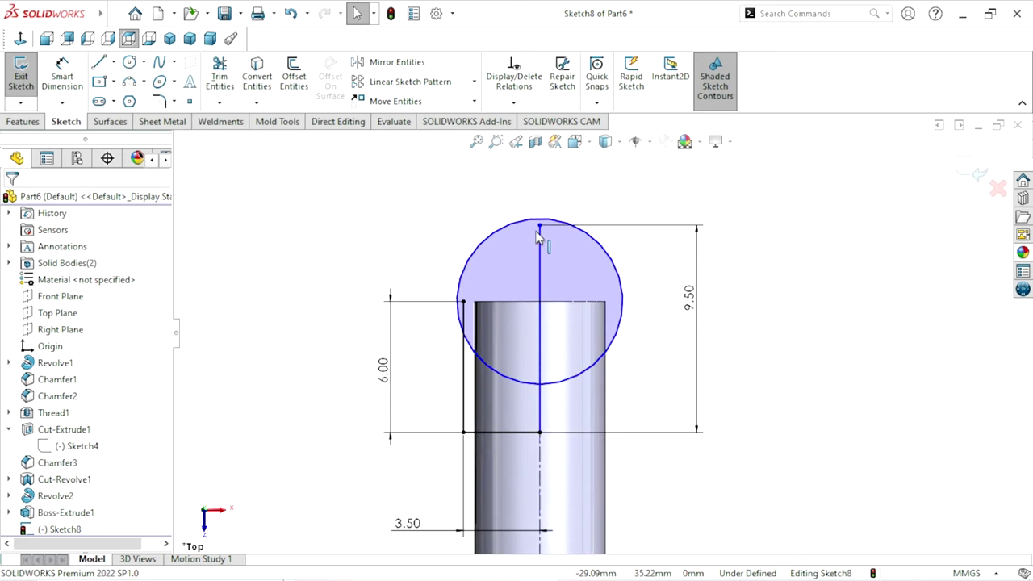
Step: Make the circle's top point coincident with the centreline
{"action": "left_click", "coordinate": [541, 227]}
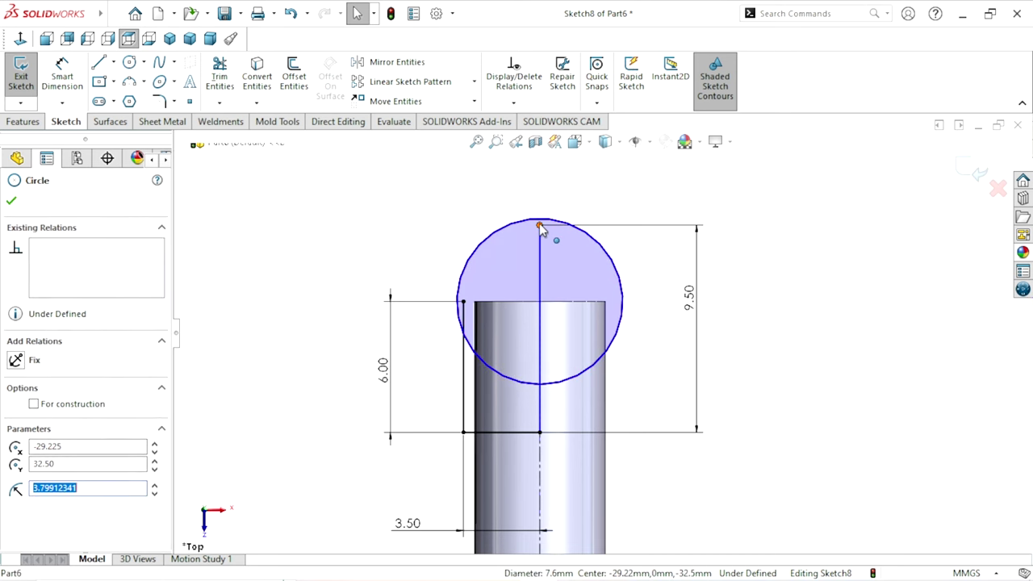
{"action": "left_click", "coordinate": [540, 226]}
{"action": "left_click", "coordinate": [558, 223], "text": "ctrl"}
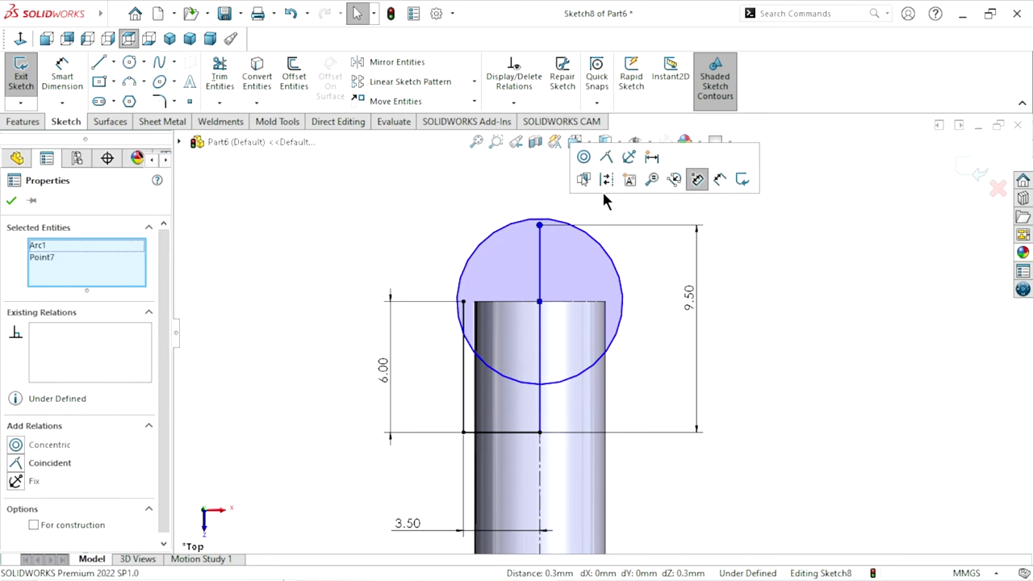
{"action": "left_click", "coordinate": [611, 167]}
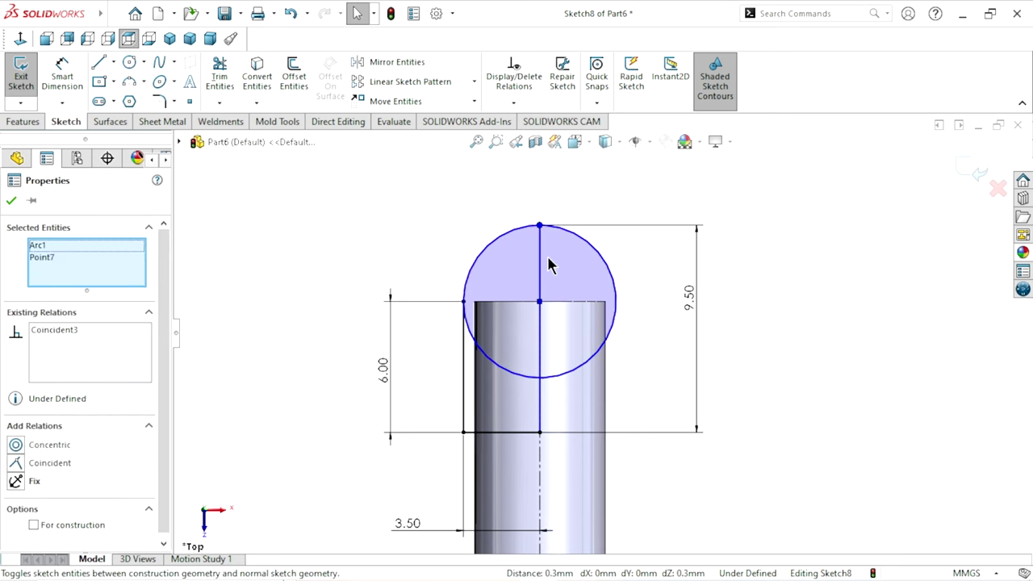
{"action": "scroll", "coordinate": [549, 253], "scroll_direction": "down", "scroll_amount": 3}
{"action": "scroll", "coordinate": [549, 253], "scroll_direction": "up", "scroll_amount": 2}
{"action": "scroll", "coordinate": [613, 339], "scroll_direction": "up", "scroll_amount": 2}
{"action": "scroll", "coordinate": [638, 371], "scroll_direction": "up", "scroll_amount": 2}
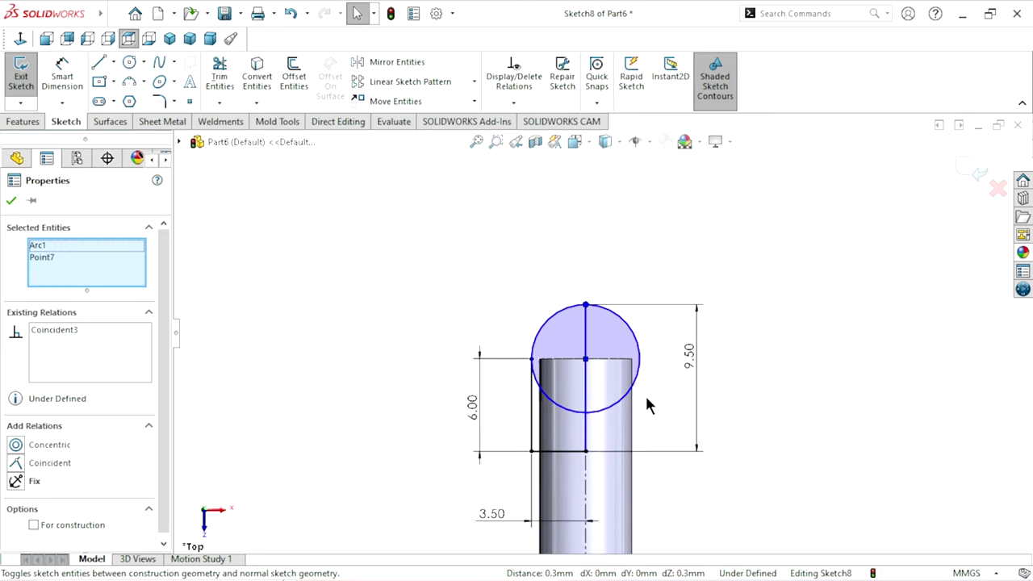
{"action": "scroll", "coordinate": [646, 400], "scroll_direction": "up", "scroll_amount": 1}
{"action": "scroll", "coordinate": [638, 392], "scroll_direction": "down", "scroll_amount": 3}
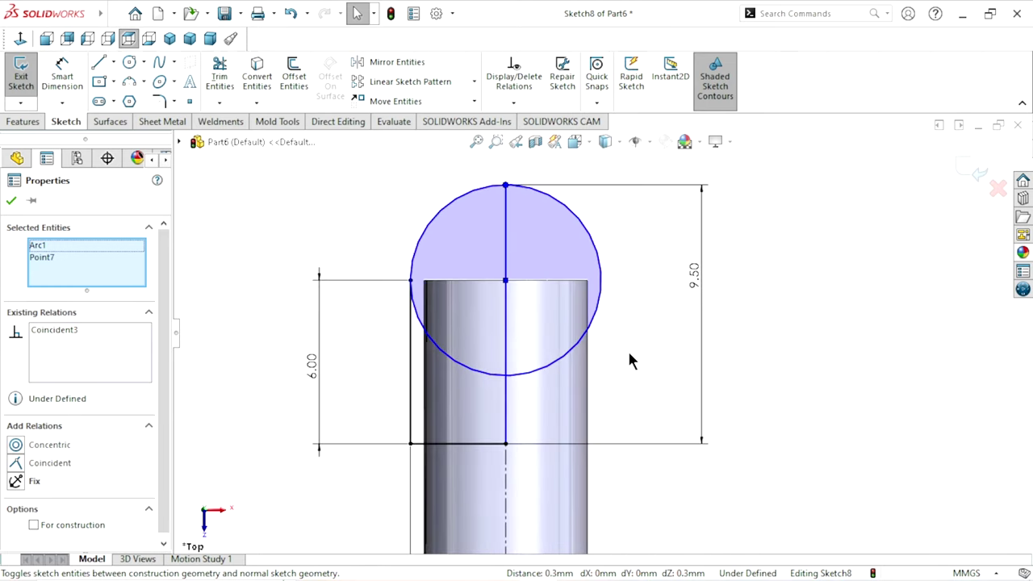
Step: Make the circle pass through the rod's top-left corner, fully defining Sketch8
{"action": "left_click", "coordinate": [338, 211]}
{"action": "left_click", "coordinate": [419, 237]}
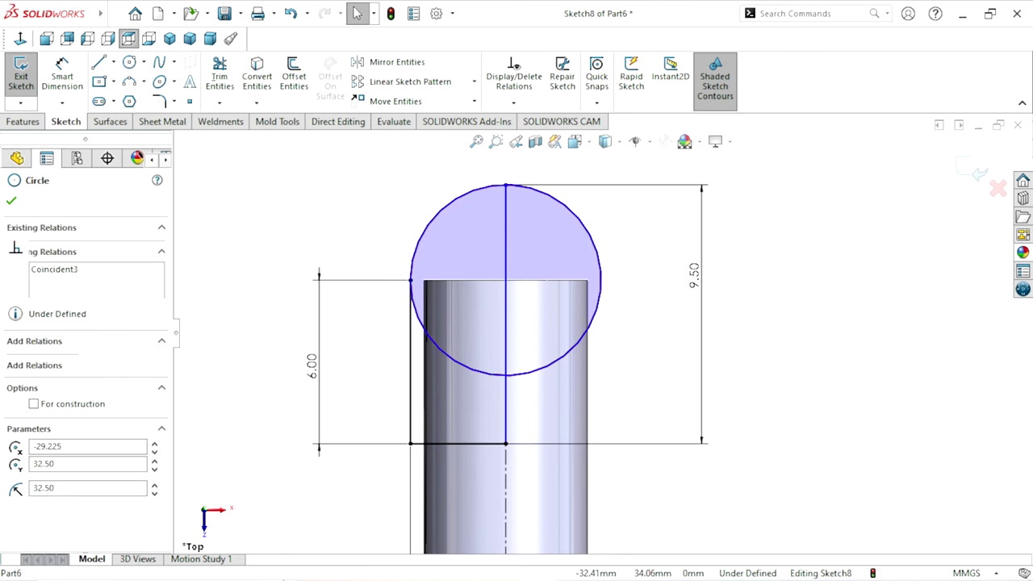
{"action": "left_click", "coordinate": [412, 282], "text": "ctrl"}
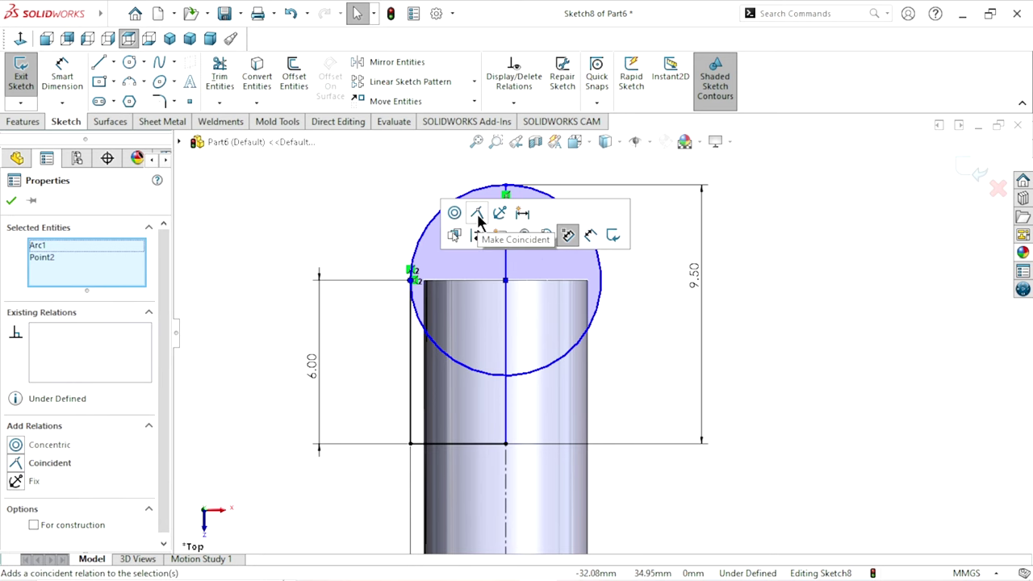
{"action": "left_click", "coordinate": [477, 213]}
{"action": "left_click", "coordinate": [351, 237]}
{"action": "scroll", "coordinate": [581, 393], "scroll_direction": "up", "scroll_amount": 2}
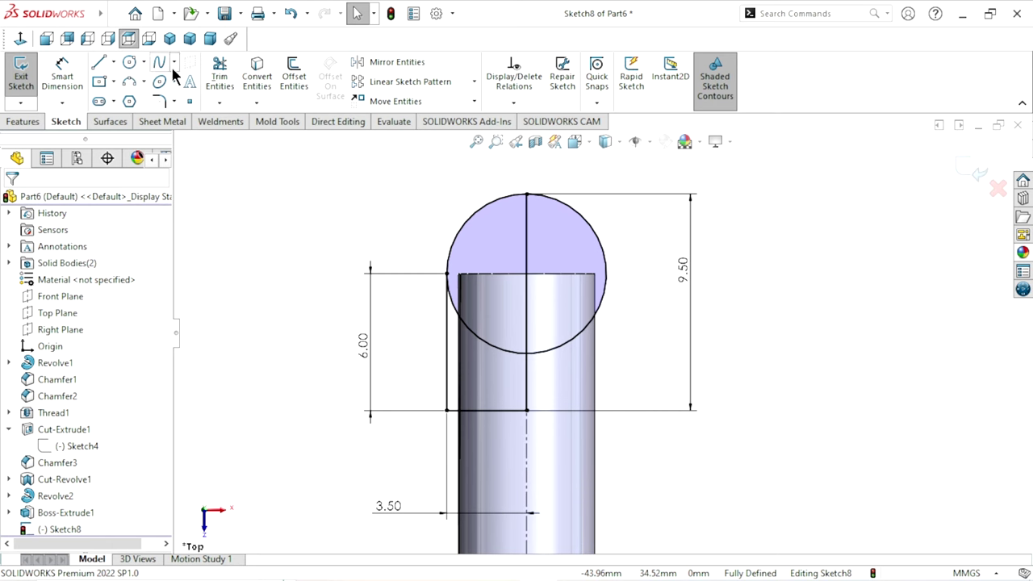
Step: Power-trim the circle's right half and inner arc, leaving a quarter-round cap profile
{"action": "left_click", "coordinate": [219, 84]}
{"action": "left_click_drag", "start_coordinate": [611, 207], "coordinate": [562, 291]}
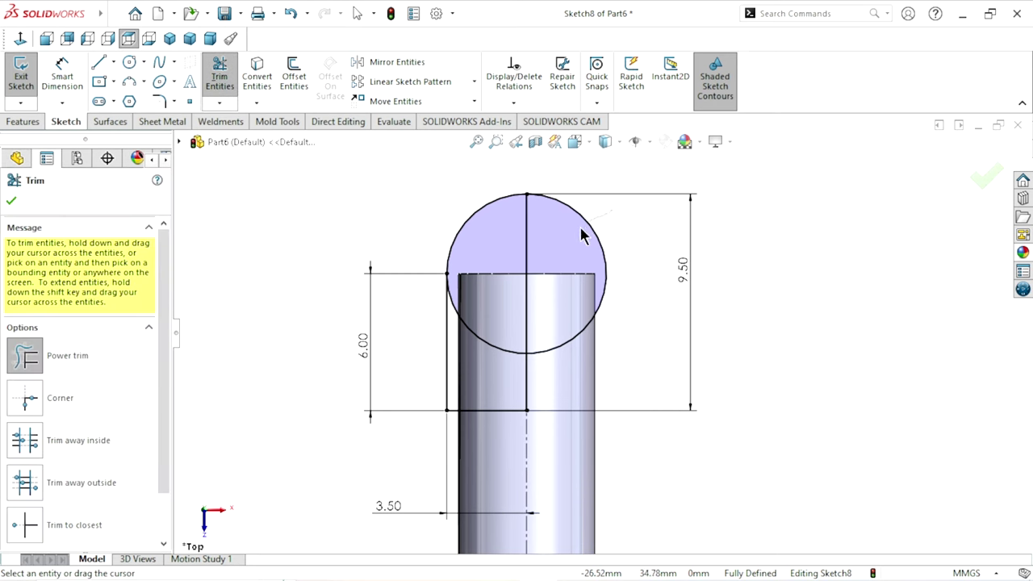
{"action": "left_click_drag", "start_coordinate": [470, 348], "coordinate": [465, 315]}
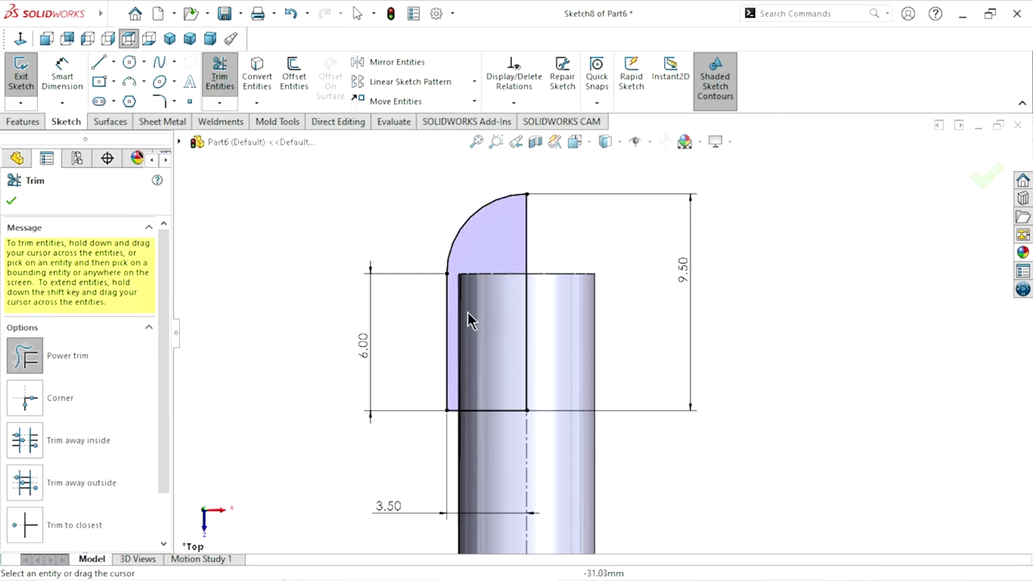
{"action": "left_click", "coordinate": [11, 203]}
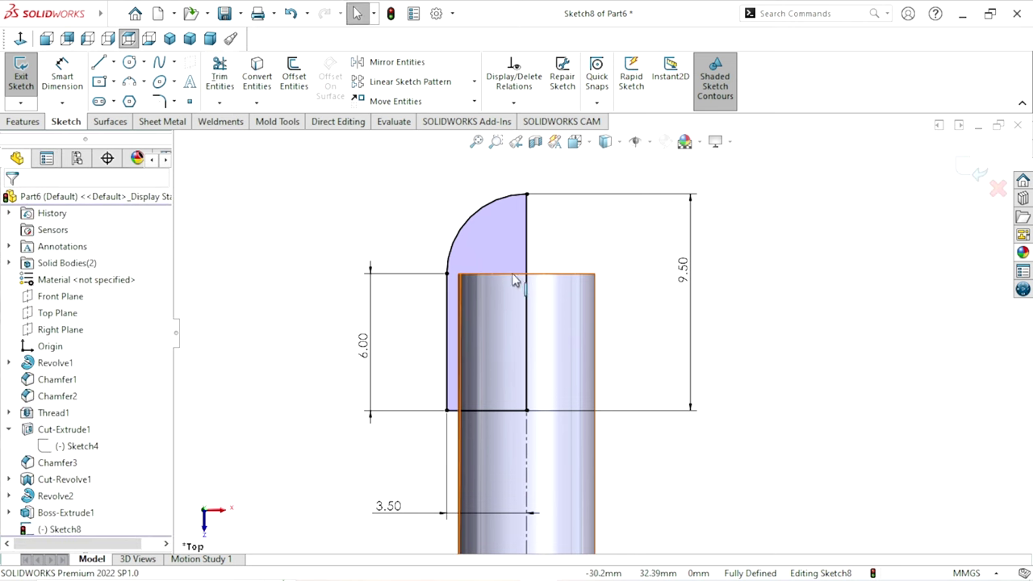
{"action": "left_click", "coordinate": [23, 122]}
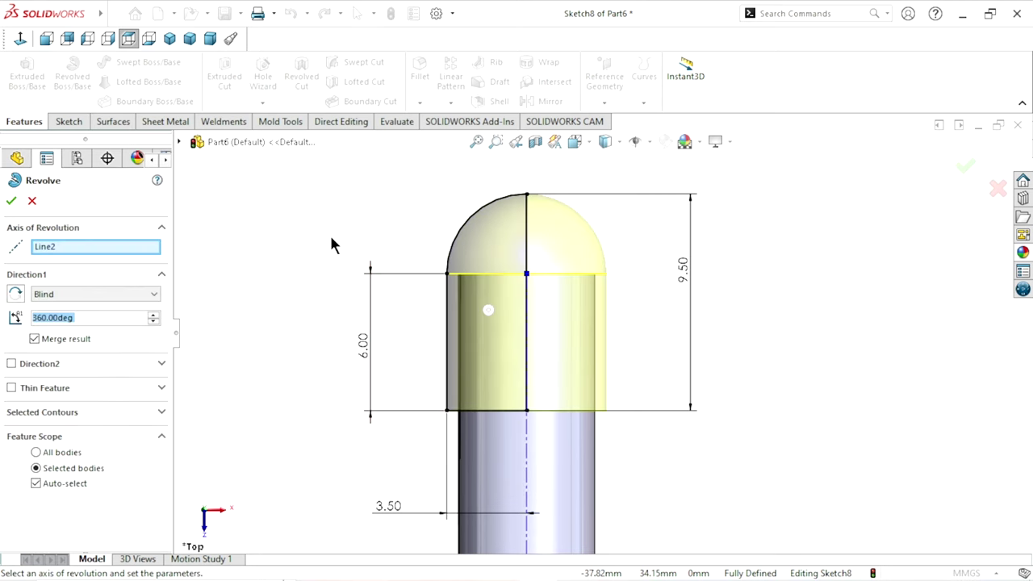
Step: Accept the 360° revolve of the cap profile as Revolve3 and view the whole T-handle
{"action": "left_click", "coordinate": [12, 201]}
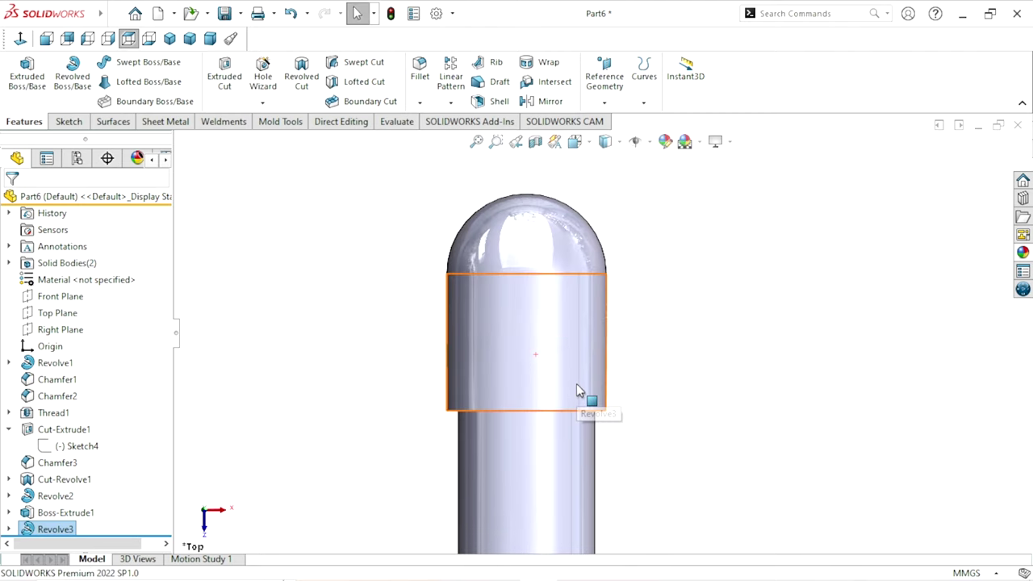
{"action": "scroll", "coordinate": [576, 383], "scroll_direction": "up", "scroll_amount": 3}
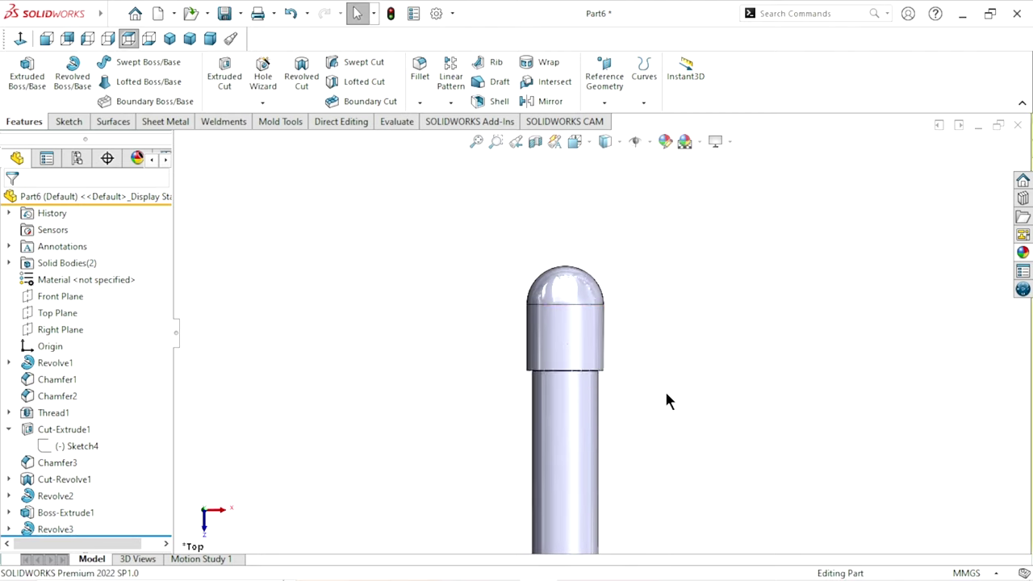
{"action": "scroll", "coordinate": [669, 396], "scroll_direction": "up", "scroll_amount": 5}
{"action": "mouse_move", "coordinate": [718, 380]}
{"action": "middle_mouse_down"}
{"action": "mouse_move", "coordinate": [603, 330]}
{"action": "mouse_move", "coordinate": [706, 381]}
{"action": "middle_mouse_up"}
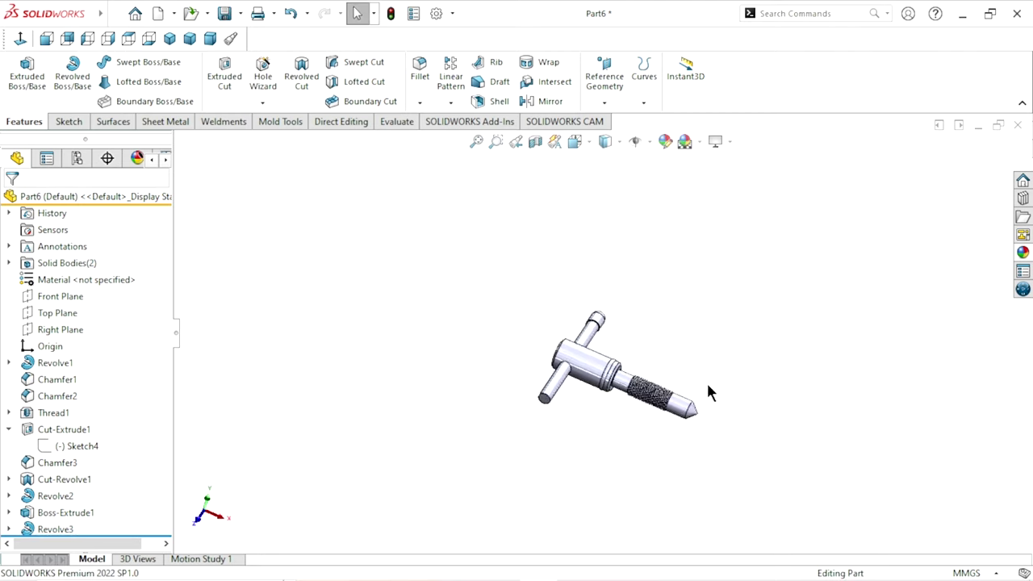
{"action": "scroll", "coordinate": [706, 381], "scroll_direction": "down", "scroll_amount": 3}
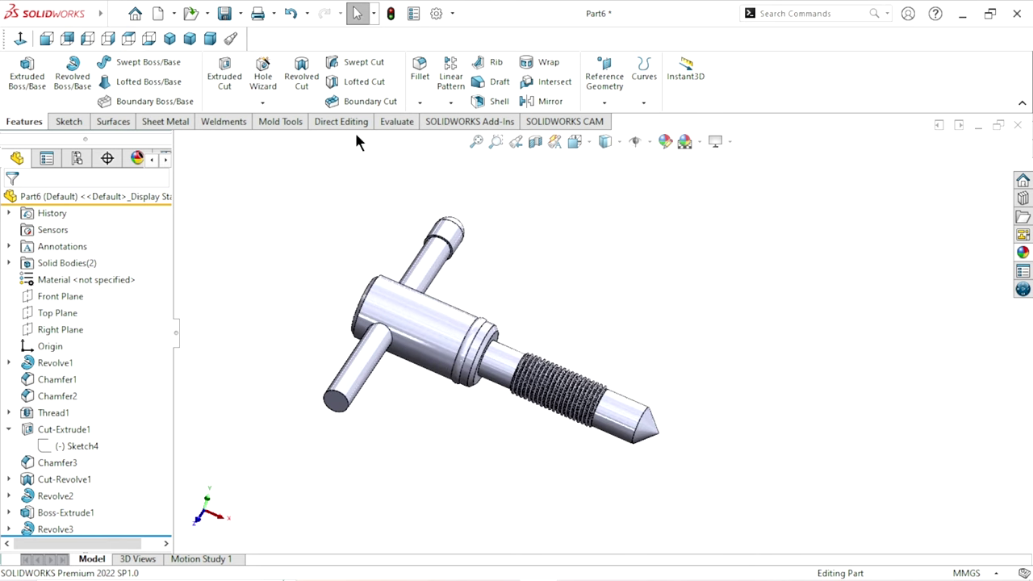
Step: Mirror Revolve3 about the Front Plane onto the opposite handle end
{"action": "left_click", "coordinate": [545, 105]}
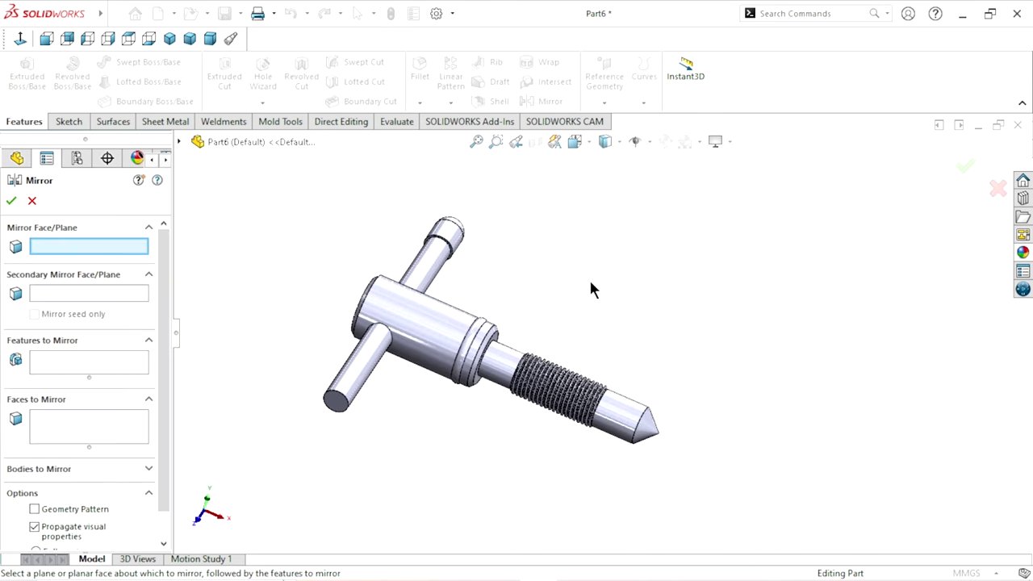
{"action": "left_click", "coordinate": [179, 141]}
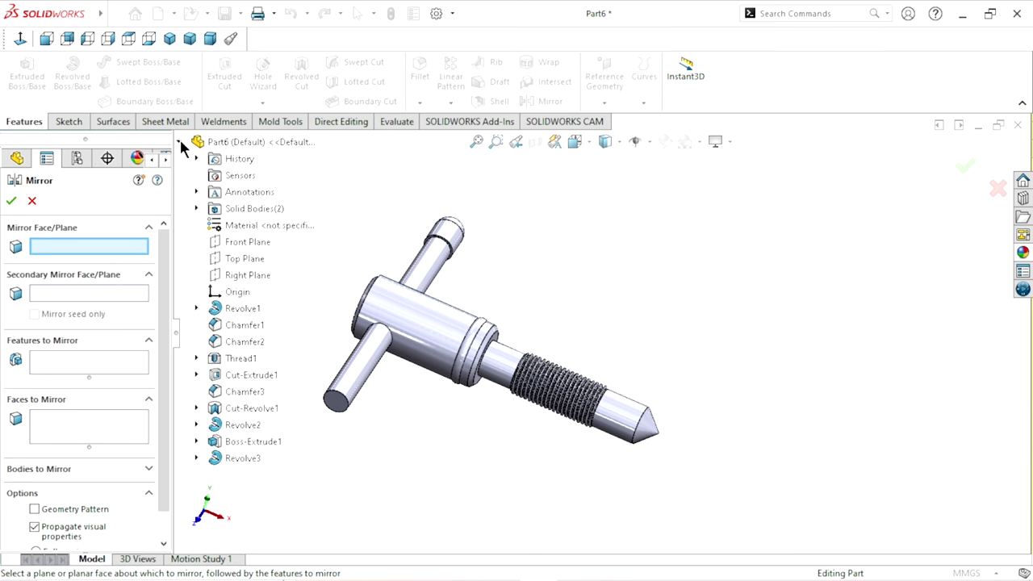
{"action": "left_click", "coordinate": [242, 241]}
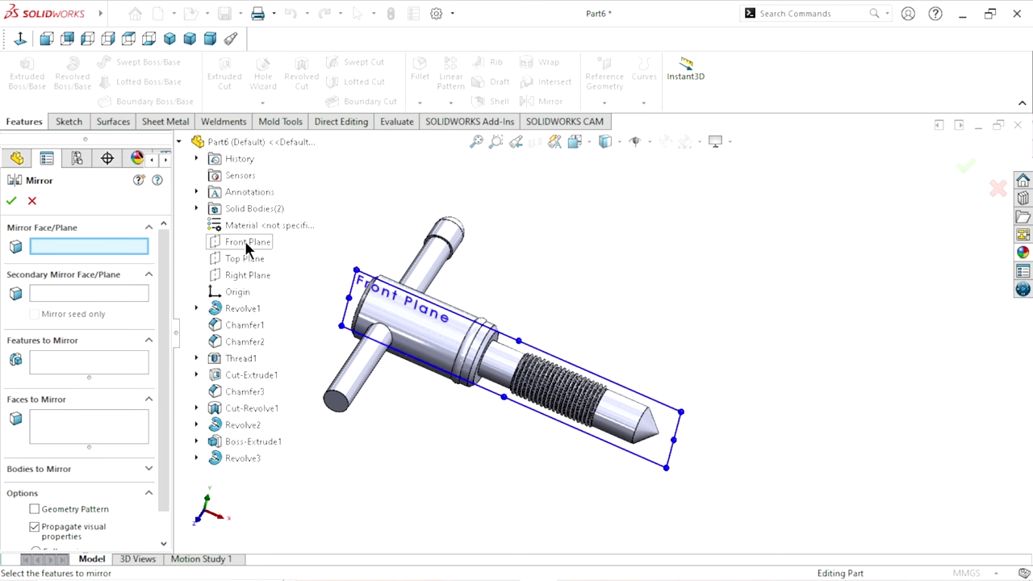
{"action": "left_click", "coordinate": [79, 369]}
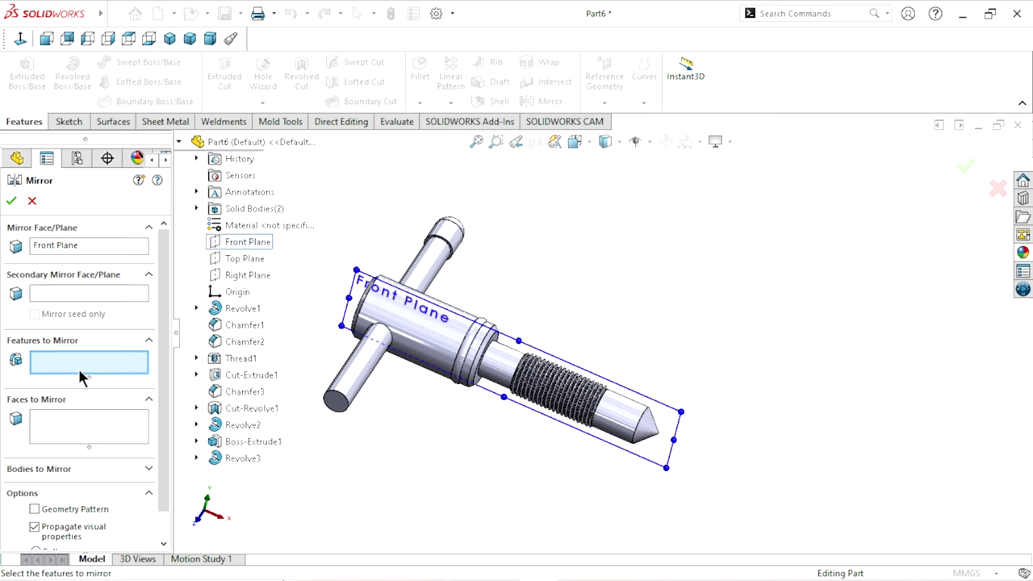
{"action": "left_click", "coordinate": [236, 456]}
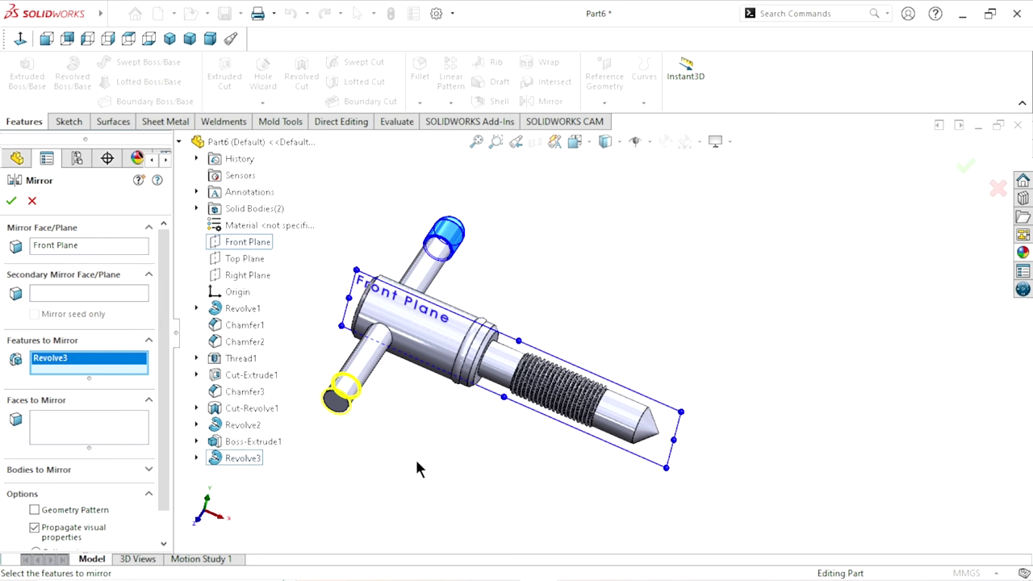
{"action": "left_click", "coordinate": [12, 201]}
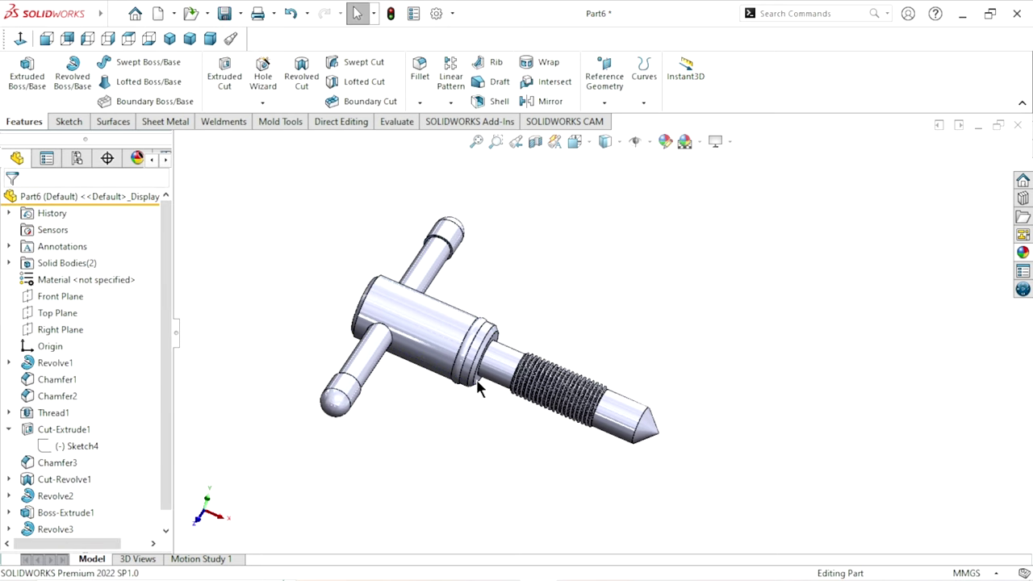
Step: Start a chamfer with a 0.5 mm distance
{"action": "middle_click_drag", "start_coordinate": [476, 381], "coordinate": [605, 333]}
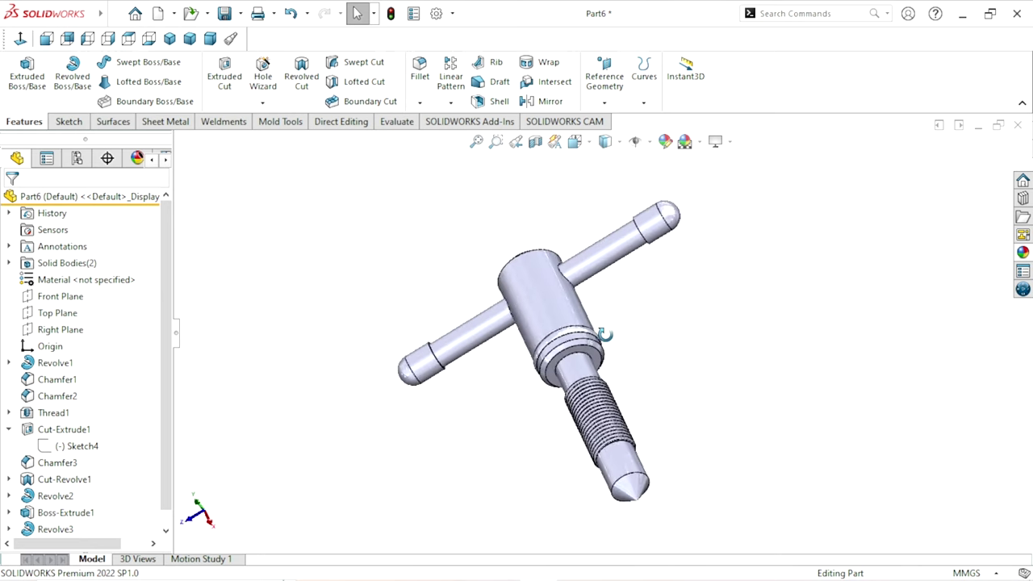
{"action": "scroll", "coordinate": [597, 242], "scroll_direction": "down", "scroll_amount": 3}
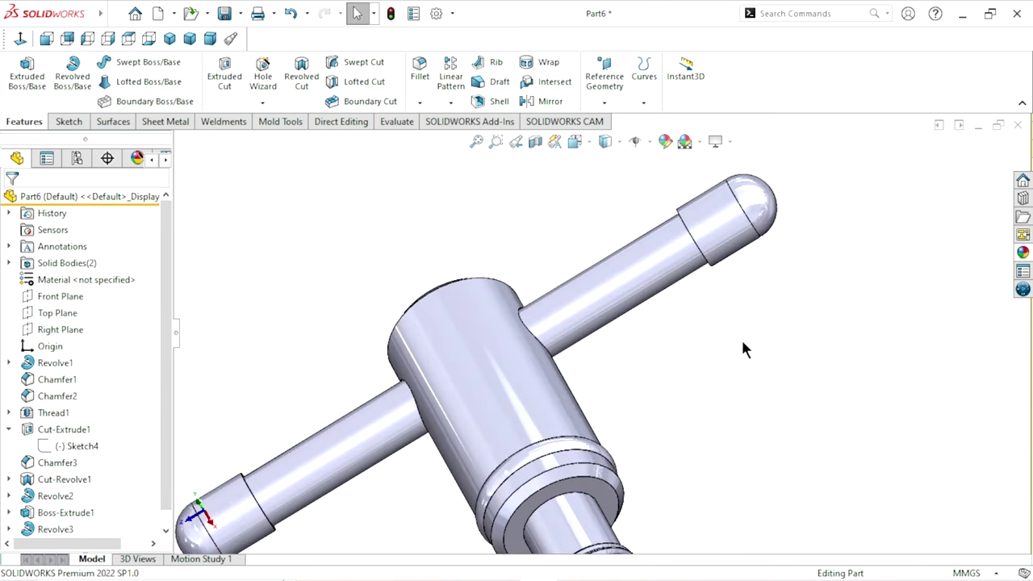
{"action": "left_click", "coordinate": [420, 101]}
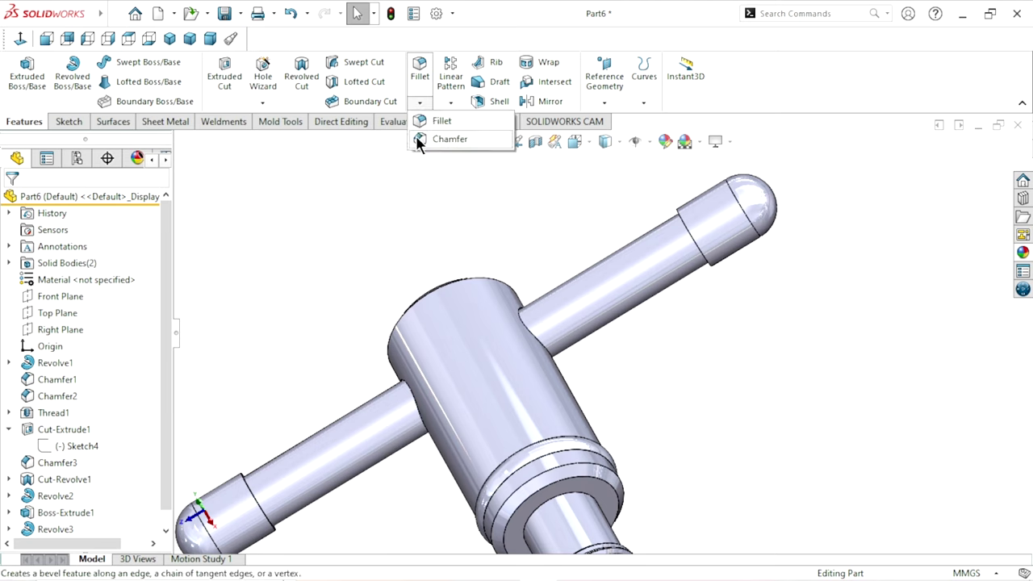
{"action": "left_click", "coordinate": [443, 140]}
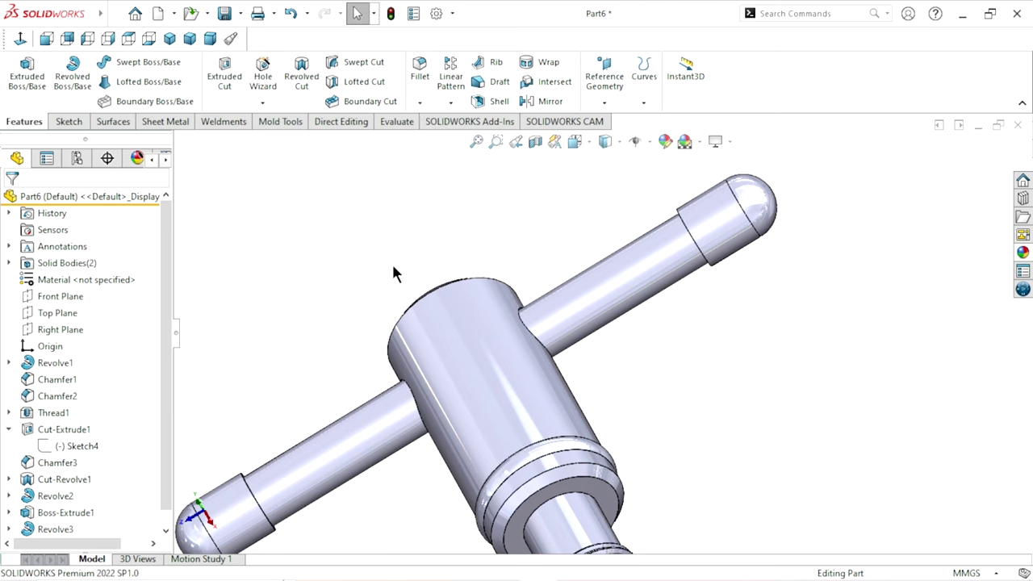
{"action": "left_click", "coordinate": [74, 505]}
{"action": "type", "text": "0.5"}
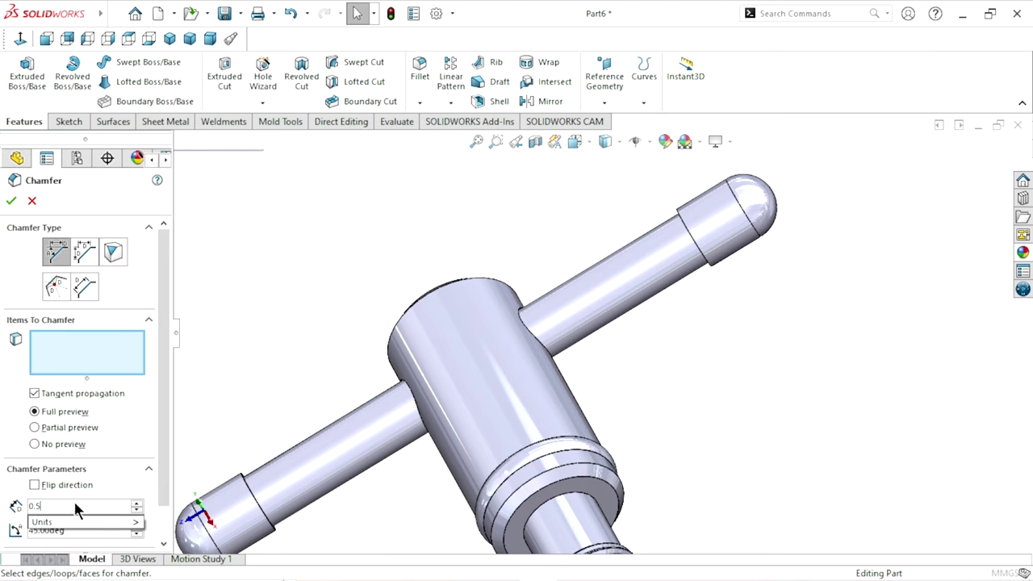
Step: Select both rod-step circular edges and apply the 0.5 mm × 45° chamfer
{"action": "middle_click_drag", "start_coordinate": [652, 285], "coordinate": [690, 326]}
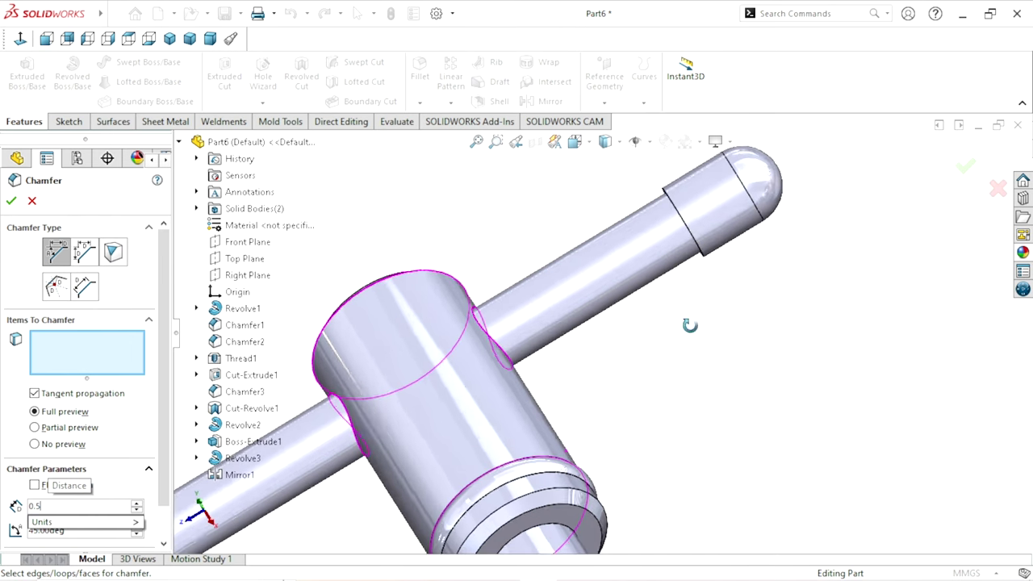
{"action": "scroll", "coordinate": [694, 302], "scroll_direction": "down", "scroll_amount": 3}
{"action": "scroll", "coordinate": [588, 266], "scroll_direction": "down", "scroll_amount": 3}
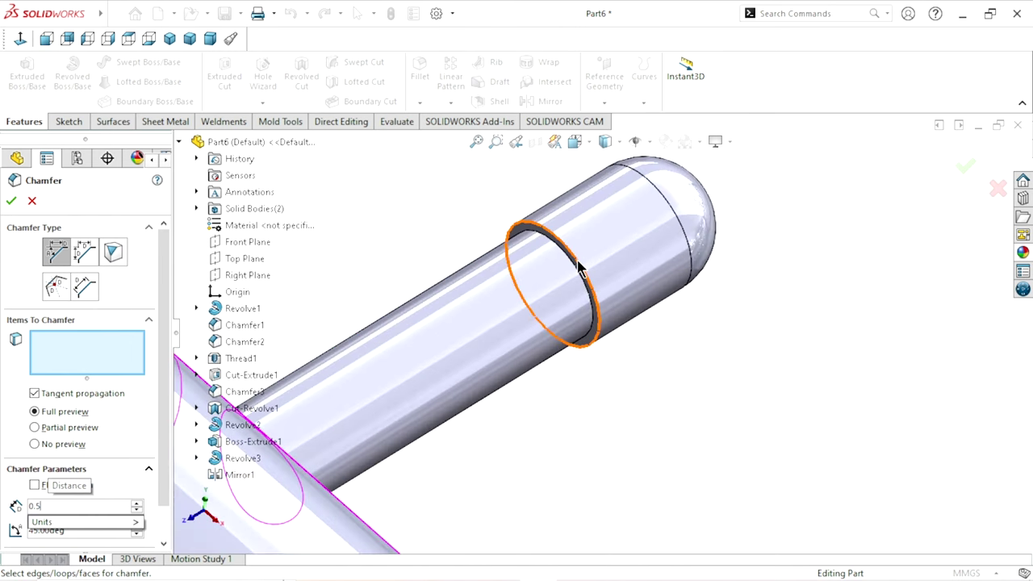
{"action": "left_click", "coordinate": [580, 269]}
{"action": "scroll", "coordinate": [573, 397], "scroll_direction": "up", "scroll_amount": 5}
{"action": "scroll", "coordinate": [567, 406], "scroll_direction": "up", "scroll_amount": 3}
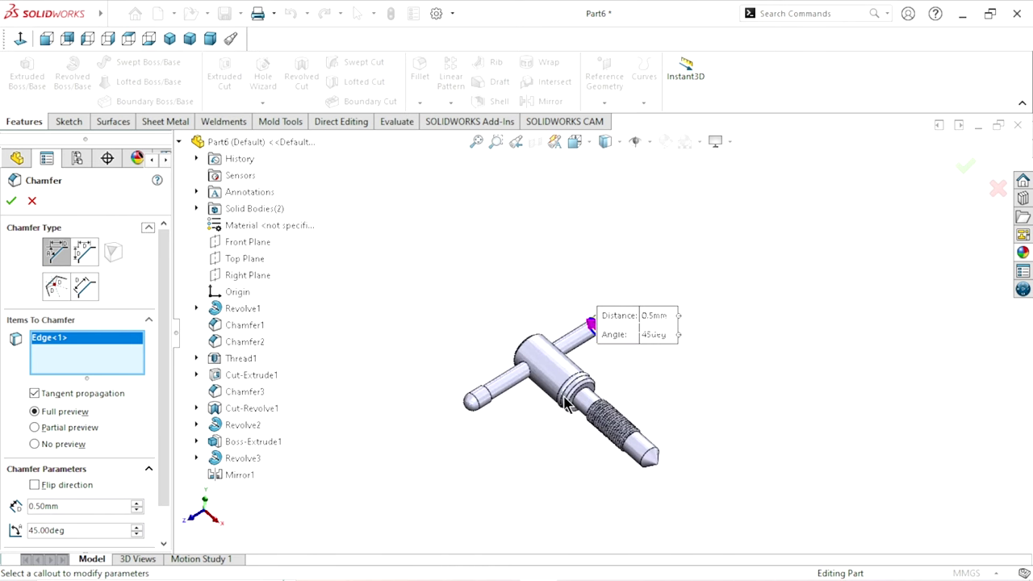
{"action": "middle_click_drag", "start_coordinate": [557, 387], "coordinate": [536, 406]}
{"action": "scroll", "coordinate": [540, 387], "scroll_direction": "down", "scroll_amount": 3}
{"action": "scroll", "coordinate": [542, 380], "scroll_direction": "down", "scroll_amount": 2}
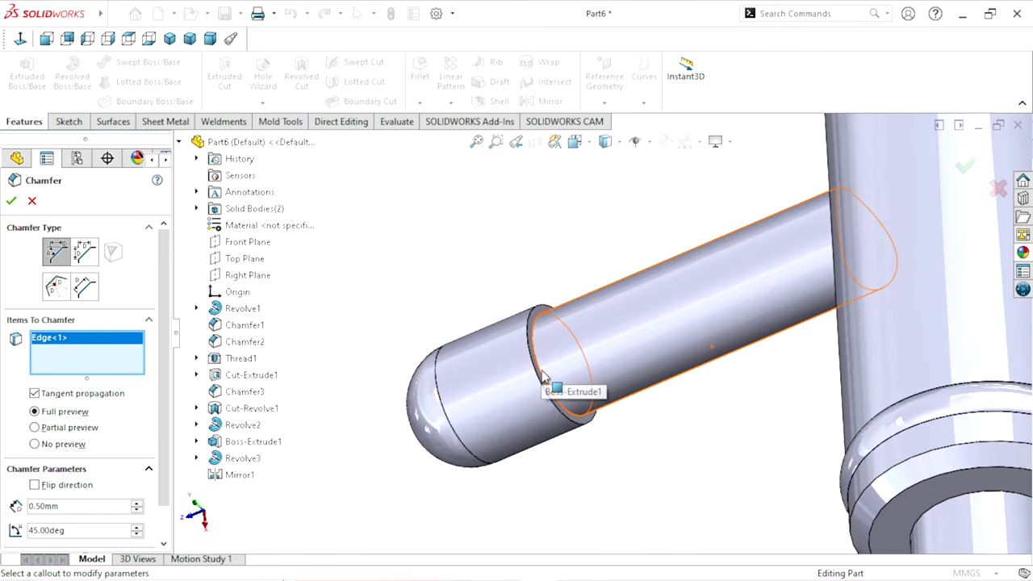
{"action": "left_click", "coordinate": [528, 339]}
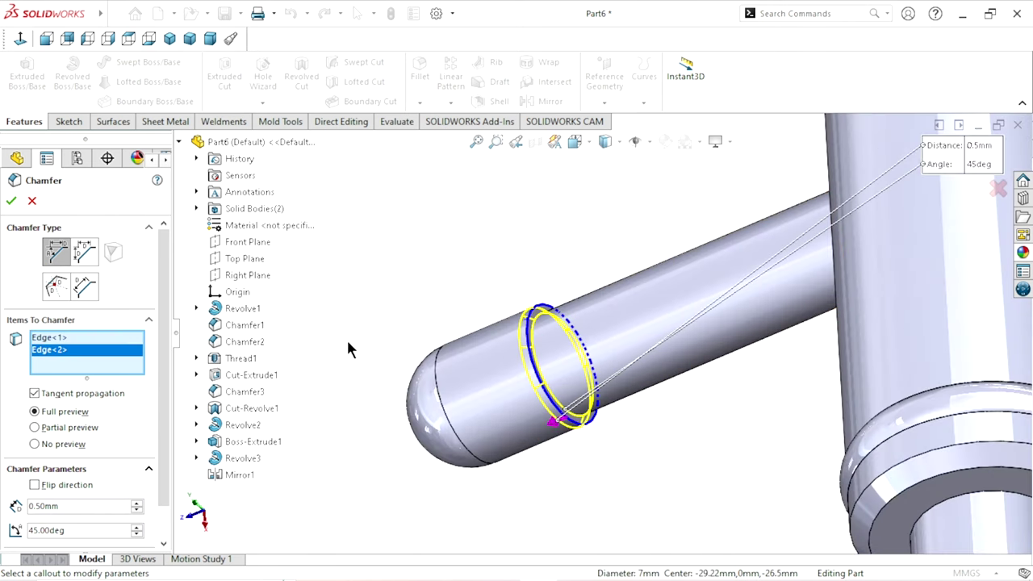
{"action": "left_click", "coordinate": [16, 202]}
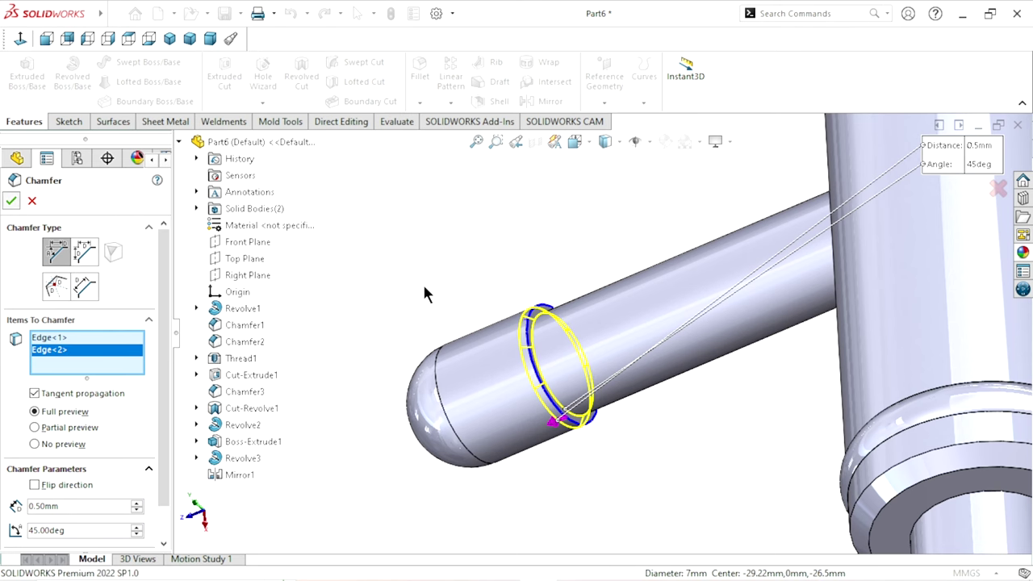
Step: In Isometric view, edit Boss-Extrude1 (65 mm, Mid Plane) and uncheck Merge result
{"action": "scroll", "coordinate": [573, 428], "scroll_direction": "up", "scroll_amount": 3}
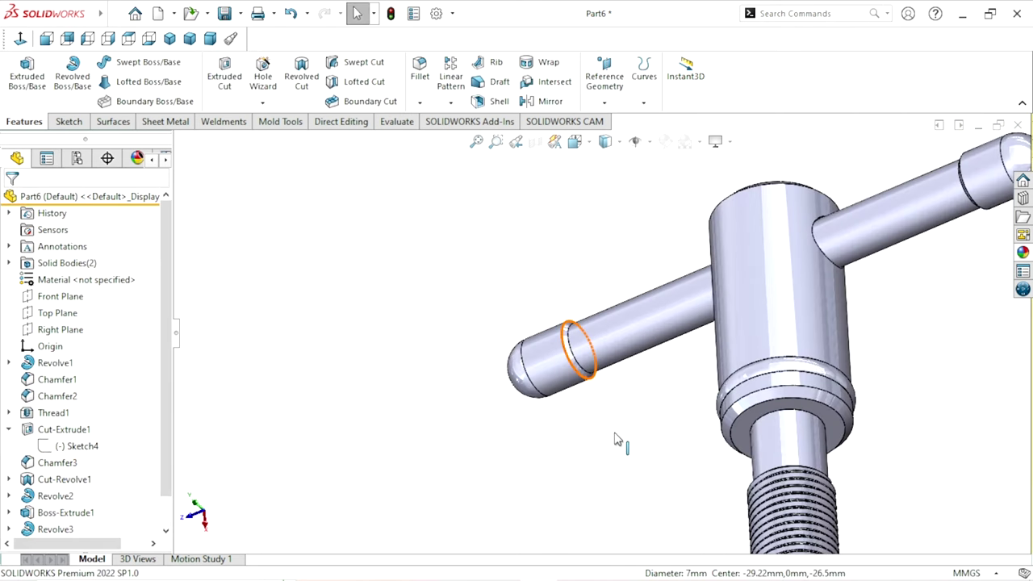
{"action": "scroll", "coordinate": [618, 438], "scroll_direction": "up", "scroll_amount": 3}
{"action": "scroll", "coordinate": [680, 454], "scroll_direction": "up", "scroll_amount": 3}
{"action": "scroll", "coordinate": [670, 373], "scroll_direction": "down", "scroll_amount": 3}
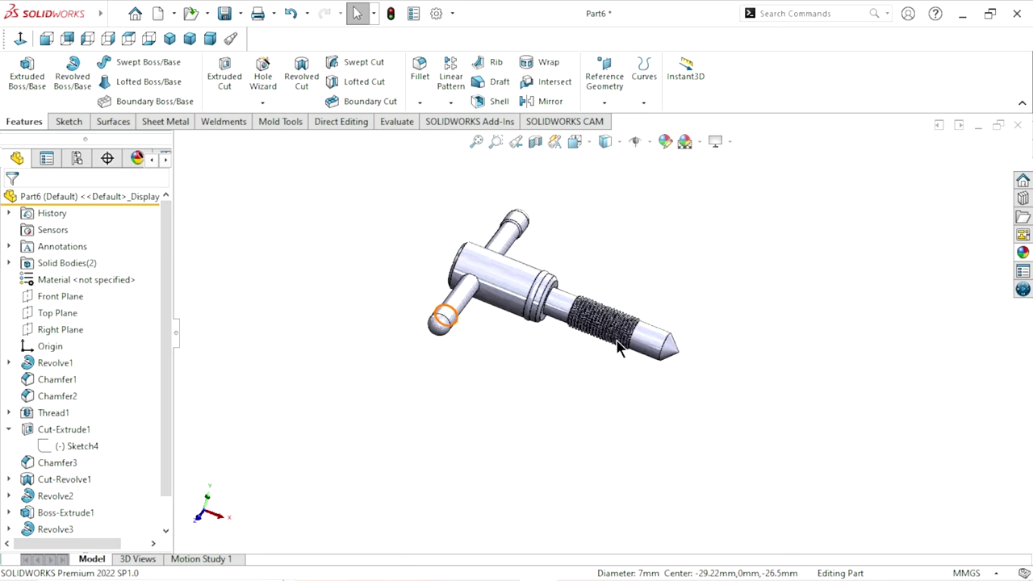
{"action": "scroll", "coordinate": [618, 345], "scroll_direction": "down", "scroll_amount": 3}
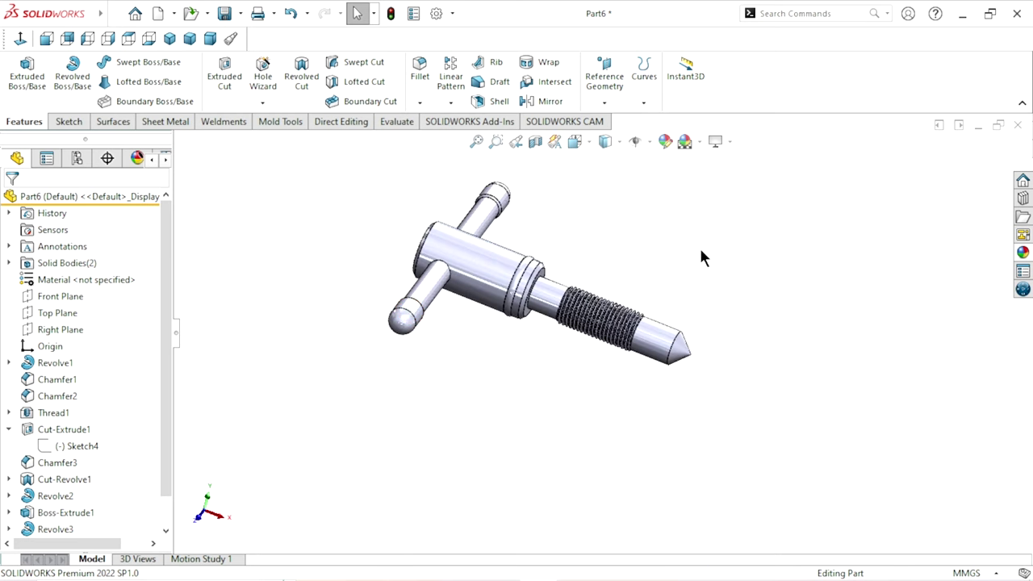
{"action": "left_click", "coordinate": [174, 43]}
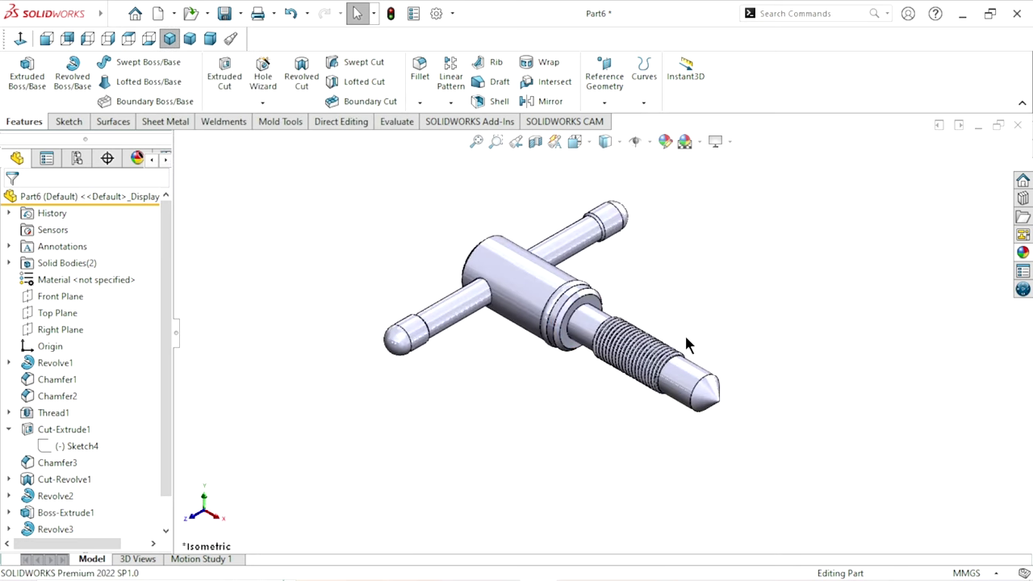
{"action": "left_click", "coordinate": [1022, 251]}
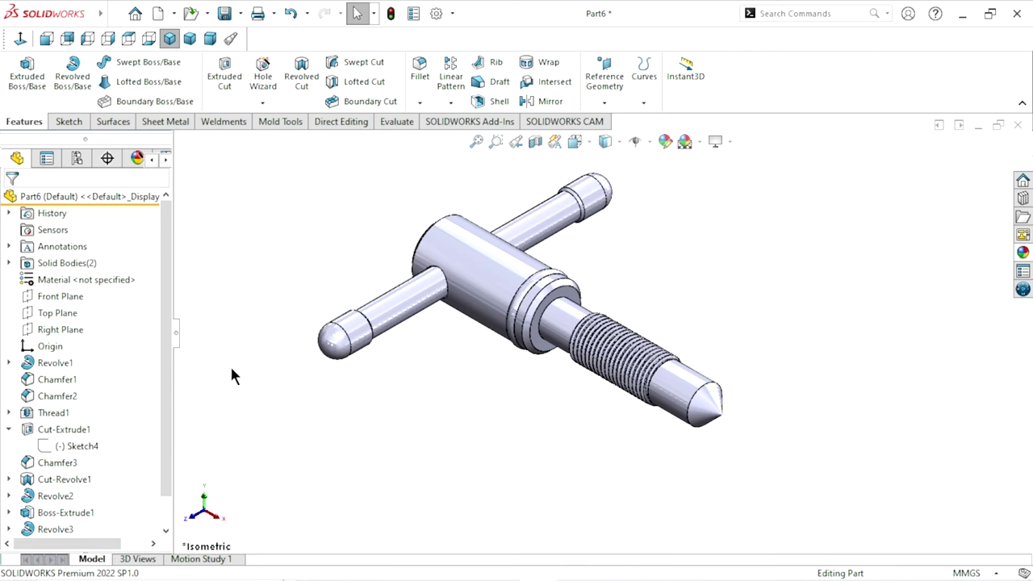
{"action": "left_click", "coordinate": [9, 429]}
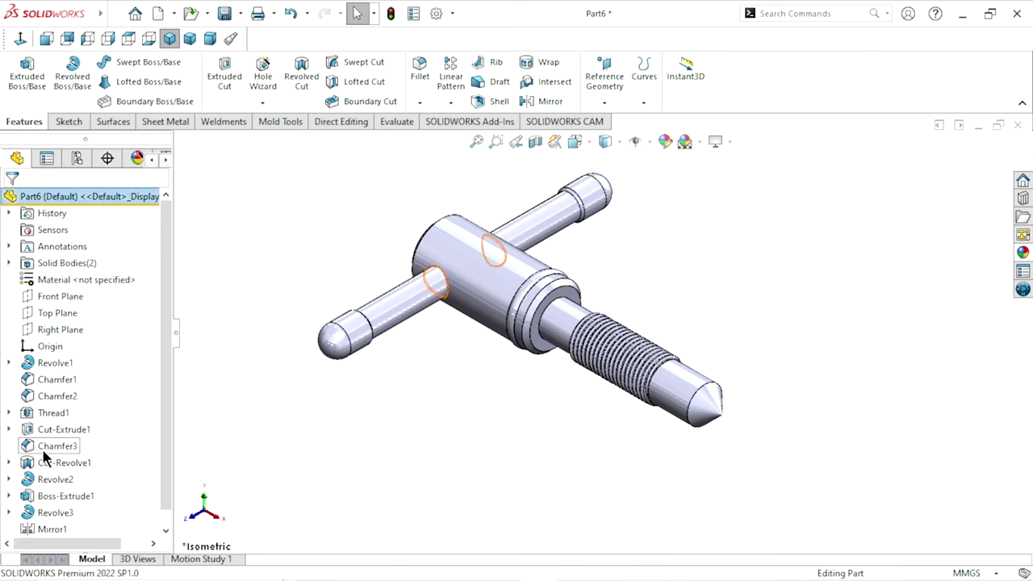
{"action": "left_click", "coordinate": [32, 497]}
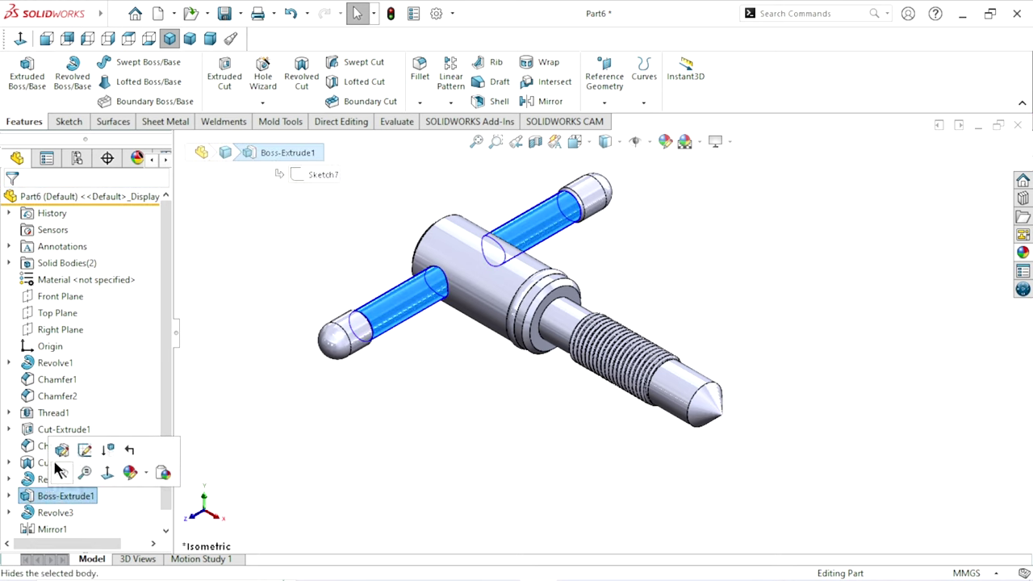
{"action": "left_click", "coordinate": [84, 450]}
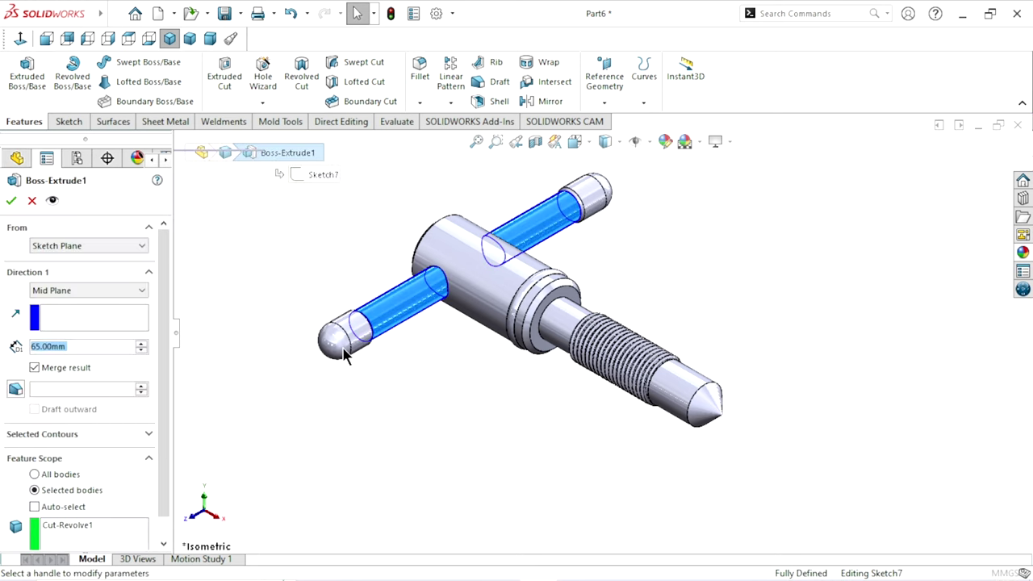
{"action": "left_click", "coordinate": [35, 368]}
{"action": "left_click", "coordinate": [8, 202]}
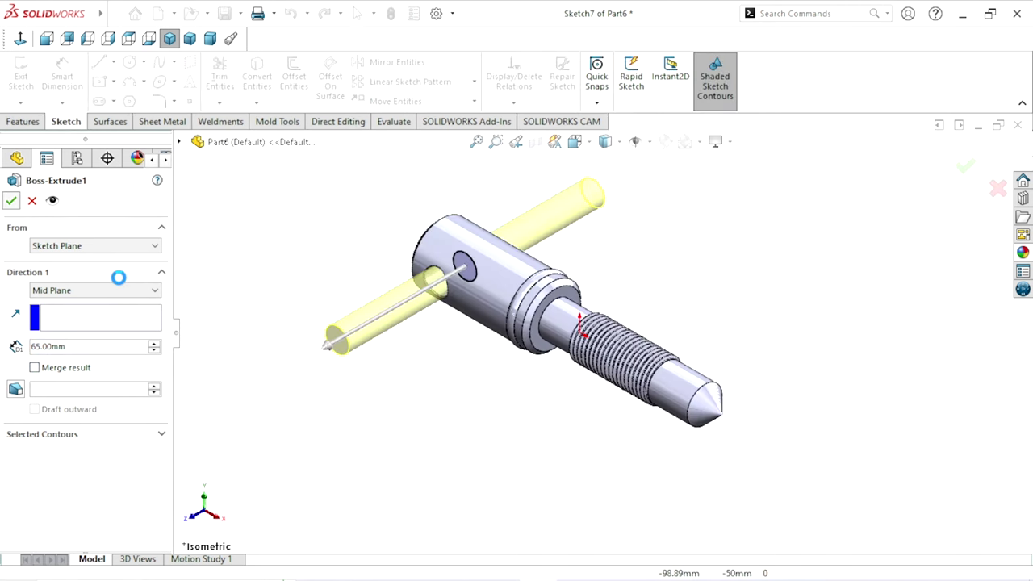
Step: Open the warning-flagged Mirror1 definition and close it without changes
{"action": "left_click", "coordinate": [260, 252]}
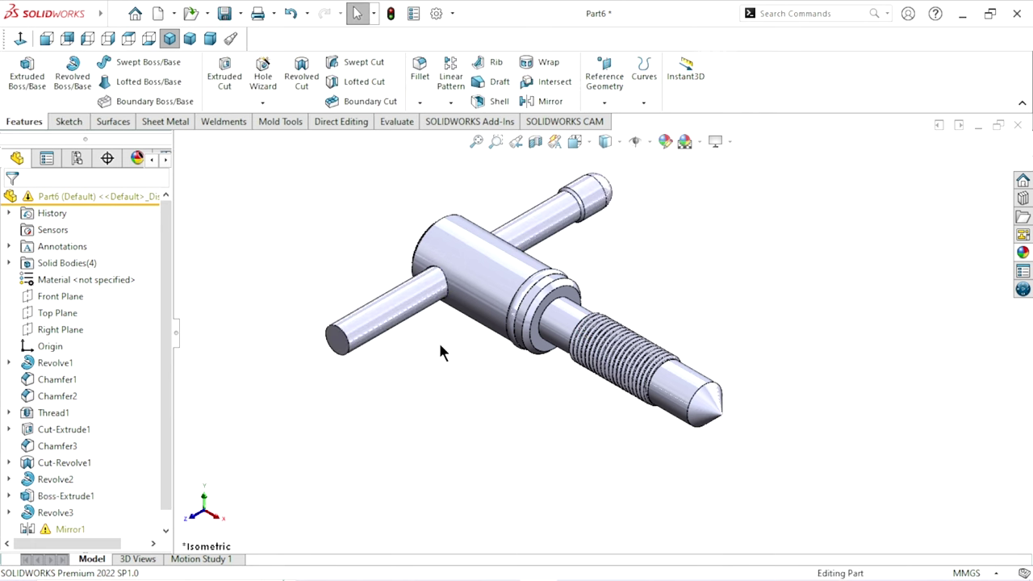
{"action": "middle_click_drag", "start_coordinate": [449, 284], "coordinate": [480, 292], "text": "ctrl"}
{"action": "scroll", "coordinate": [168, 458], "scroll_direction": "down", "scroll_amount": 1}
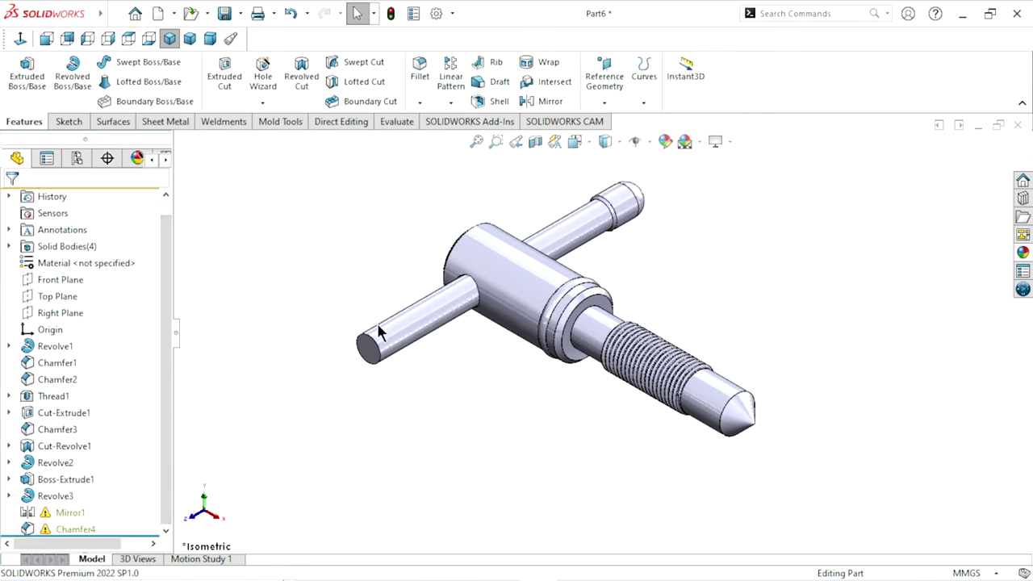
{"action": "left_click", "coordinate": [58, 512]}
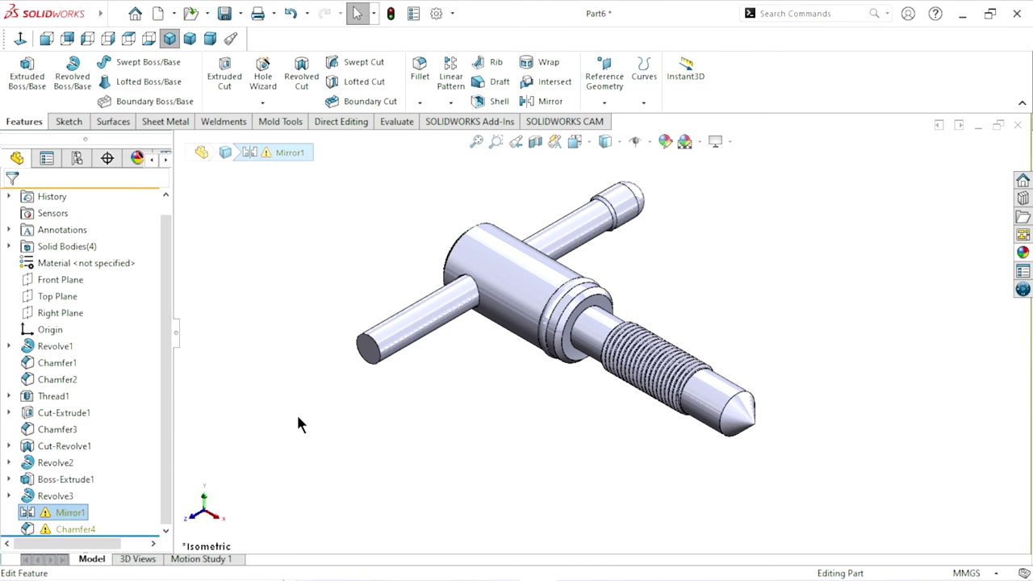
{"action": "left_click", "coordinate": [296, 415]}
{"action": "left_click", "coordinate": [50, 512]}
{"action": "left_click", "coordinate": [54, 474]}
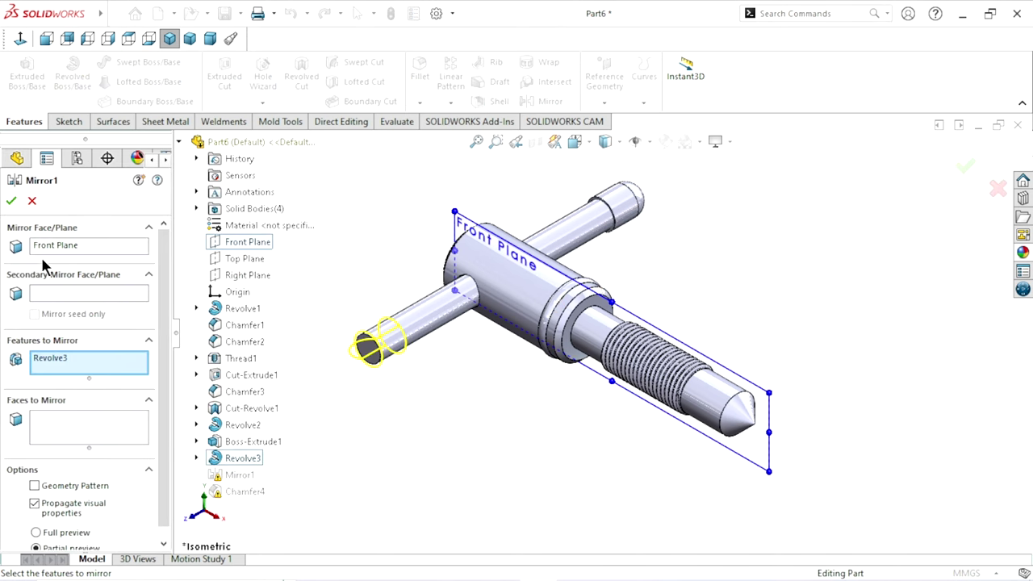
{"action": "left_click", "coordinate": [11, 202]}
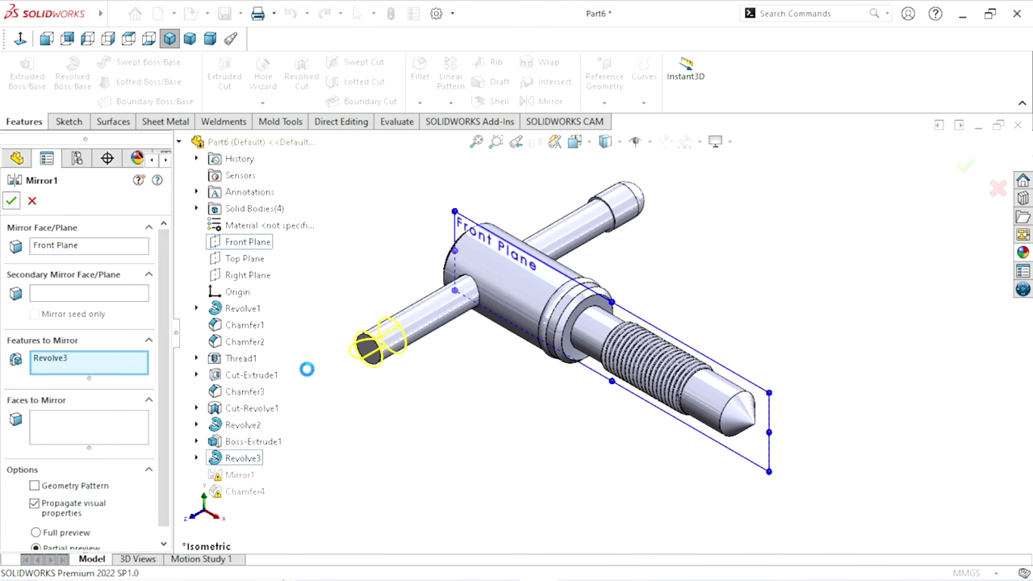
{"action": "left_click", "coordinate": [435, 385]}
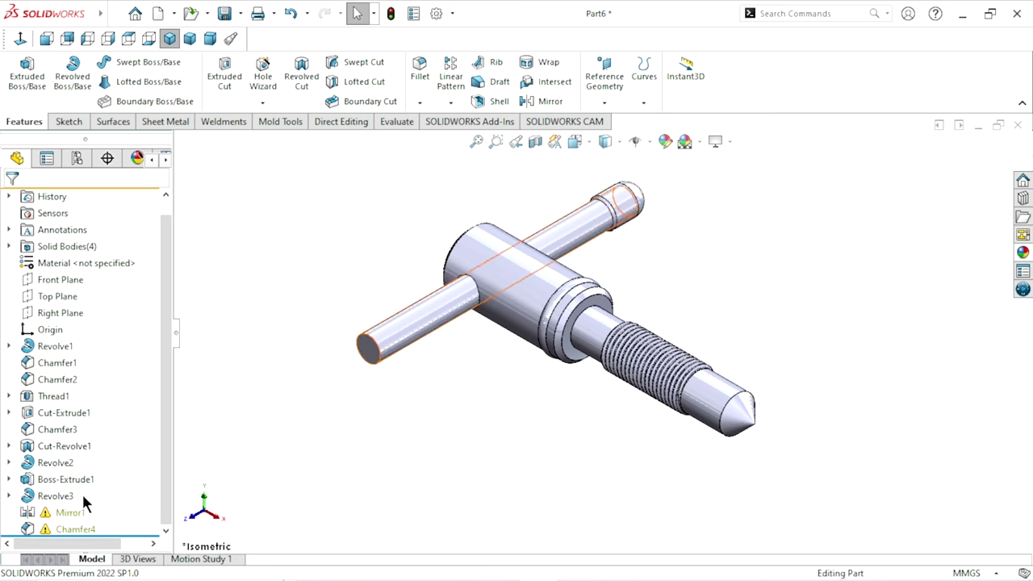
Step: Reopen Mirror1, delete Revolve3 from Features to Mirror, reselect it and confirm
{"action": "left_click", "coordinate": [62, 513]}
{"action": "left_click", "coordinate": [75, 464]}
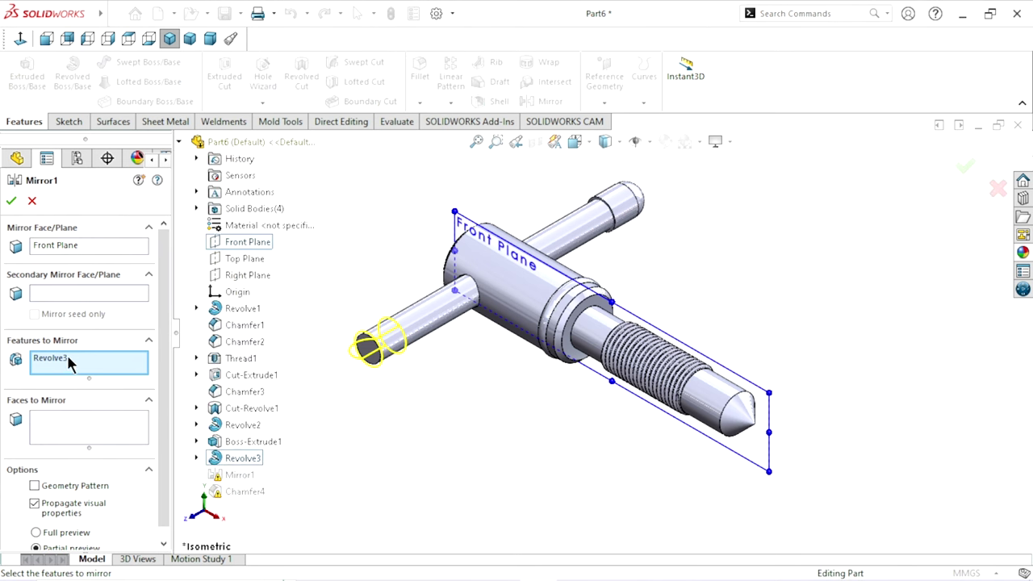
{"action": "right_click", "coordinate": [70, 363]}
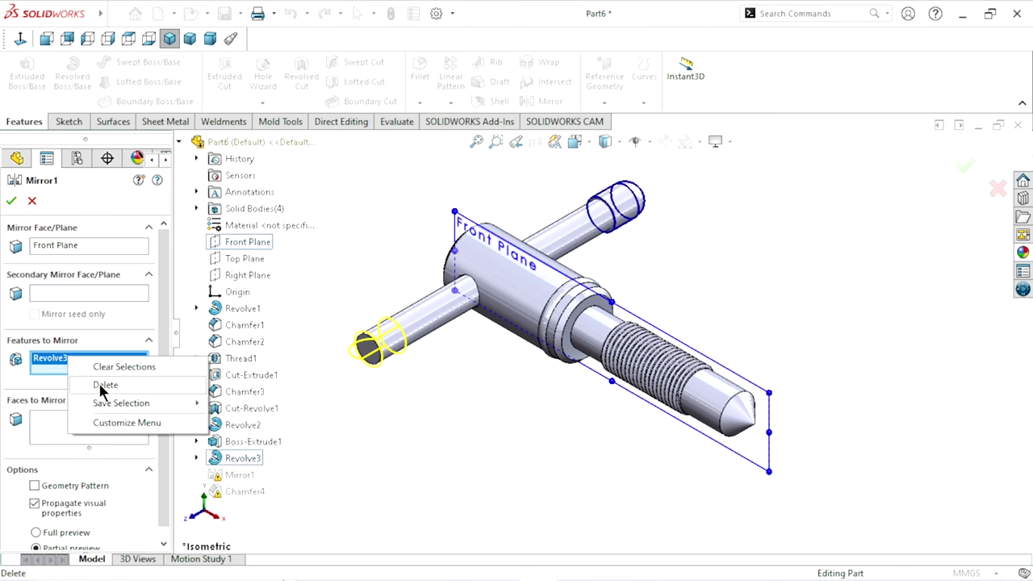
{"action": "left_click", "coordinate": [101, 384]}
{"action": "left_click", "coordinate": [242, 457]}
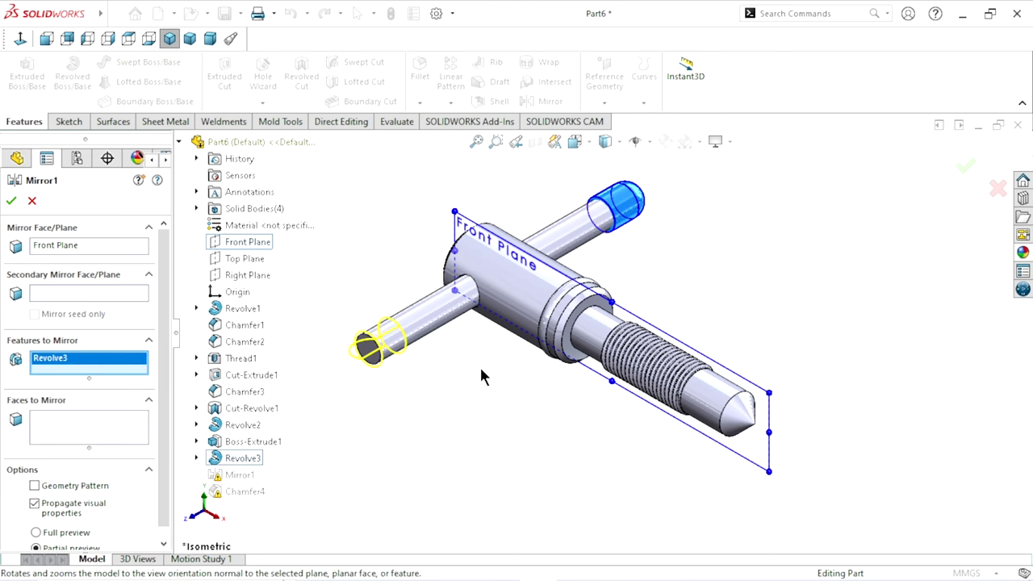
{"action": "scroll", "coordinate": [650, 194], "scroll_direction": "down", "scroll_amount": 3}
{"action": "scroll", "coordinate": [572, 277], "scroll_direction": "down", "scroll_amount": 2}
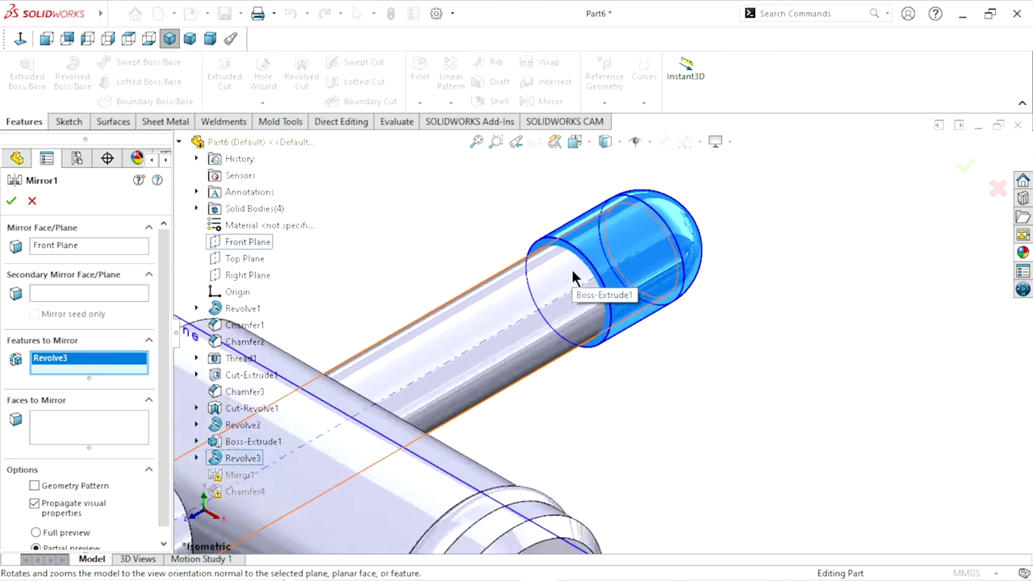
{"action": "scroll", "coordinate": [572, 352], "scroll_direction": "up", "scroll_amount": 5}
{"action": "scroll", "coordinate": [524, 390], "scroll_direction": "down", "scroll_amount": 1}
{"action": "scroll", "coordinate": [524, 391], "scroll_direction": "down", "scroll_amount": 2}
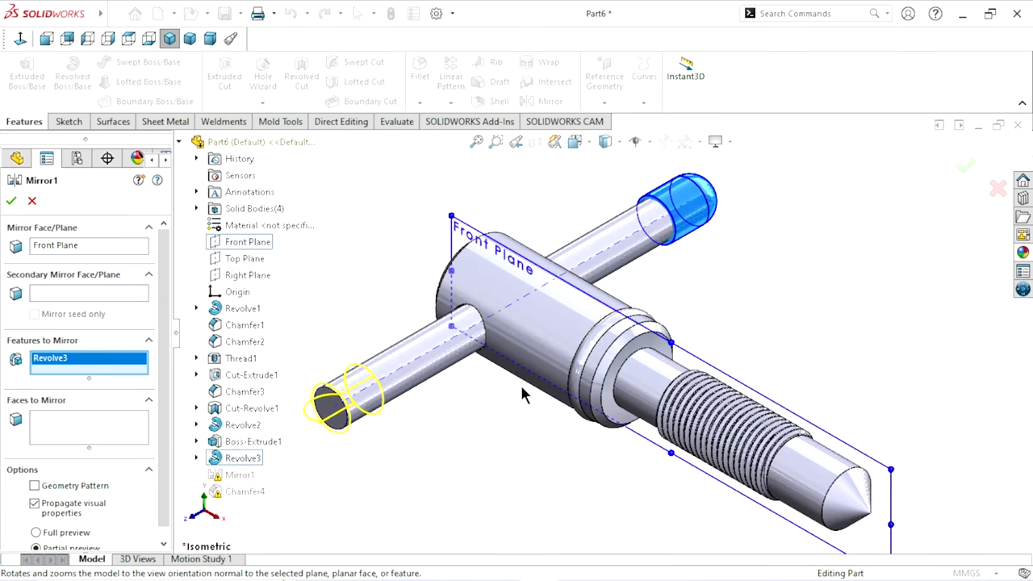
{"action": "scroll", "coordinate": [522, 390], "scroll_direction": "down", "scroll_amount": 1}
{"action": "scroll", "coordinate": [522, 390], "scroll_direction": "down", "scroll_amount": 1}
{"action": "left_click", "coordinate": [12, 202]}
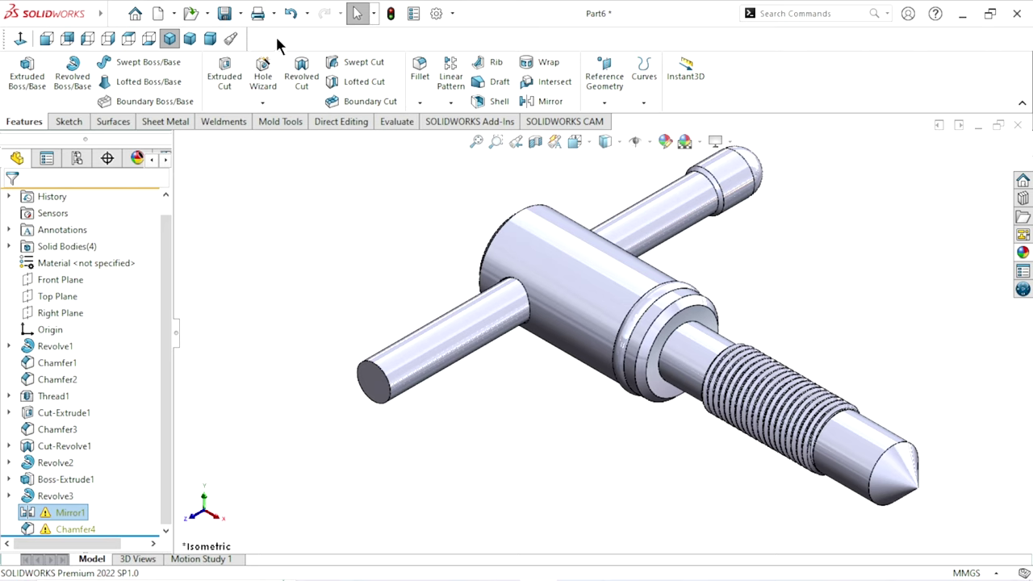
Step: Roll the part back before Chamfer4 and forward again so both handle ends rebuild domed without Mirror1 errors
{"action": "left_click", "coordinate": [292, 17]}
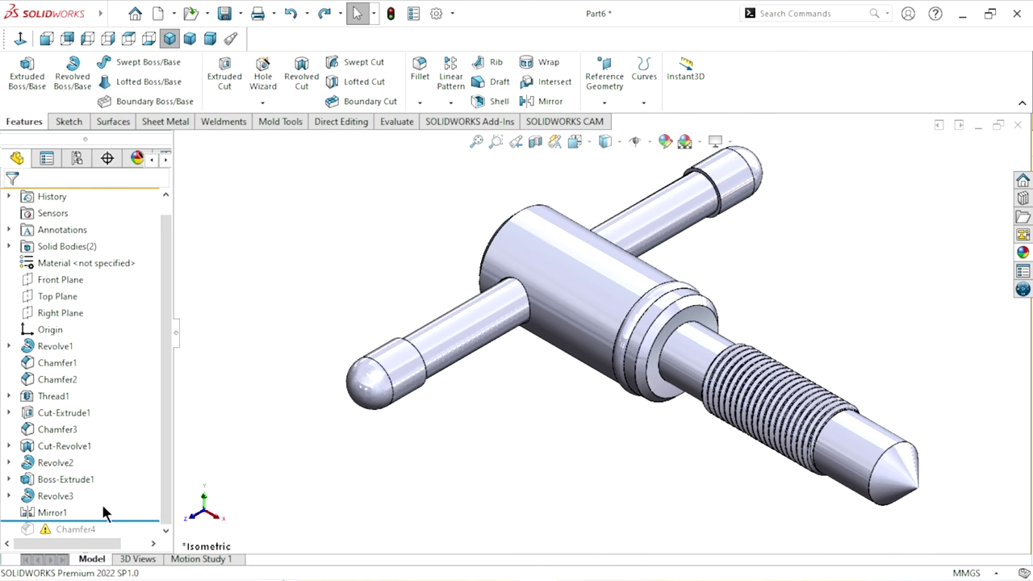
{"action": "left_click_drag", "start_coordinate": [111, 522], "coordinate": [111, 536]}
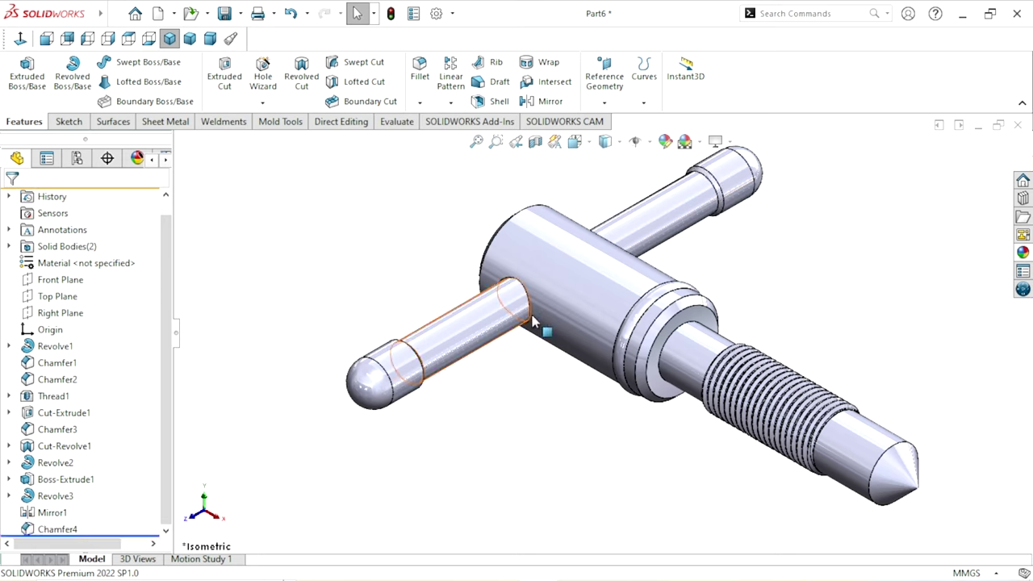
{"action": "scroll", "coordinate": [557, 355], "scroll_direction": "up", "scroll_amount": 2}
{"action": "scroll", "coordinate": [738, 364], "scroll_direction": "down", "scroll_amount": 1}
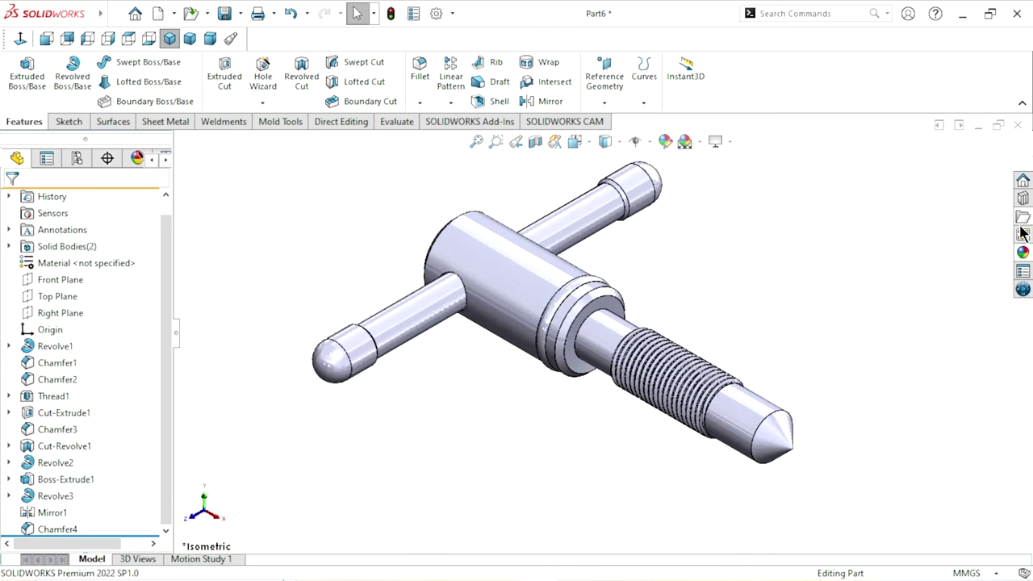
{"action": "left_click", "coordinate": [1022, 253]}
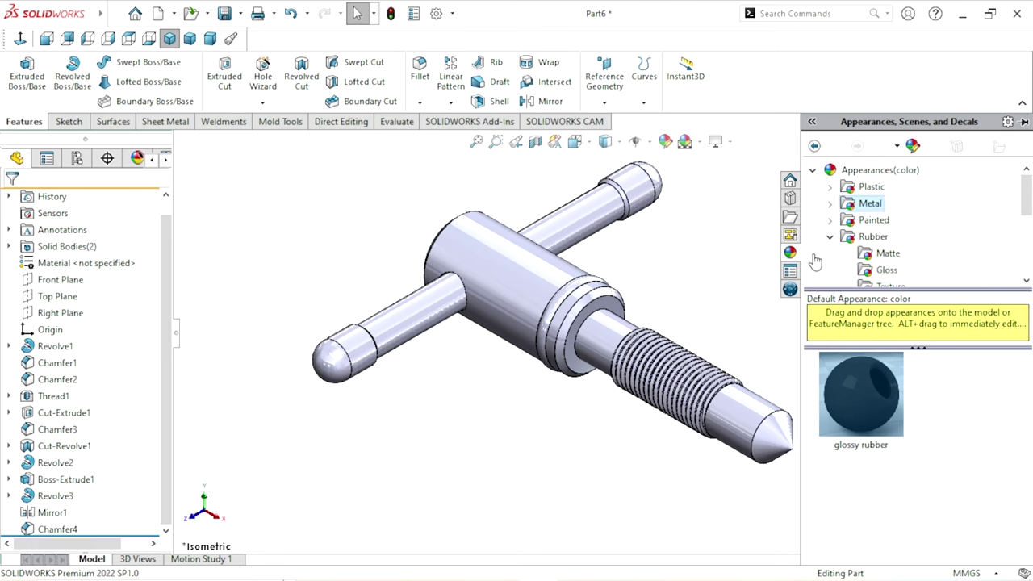
Step: Apply the carbon steel appearance from Metal > Steel to the whole T-handle part
{"action": "double_click", "coordinate": [891, 437]}
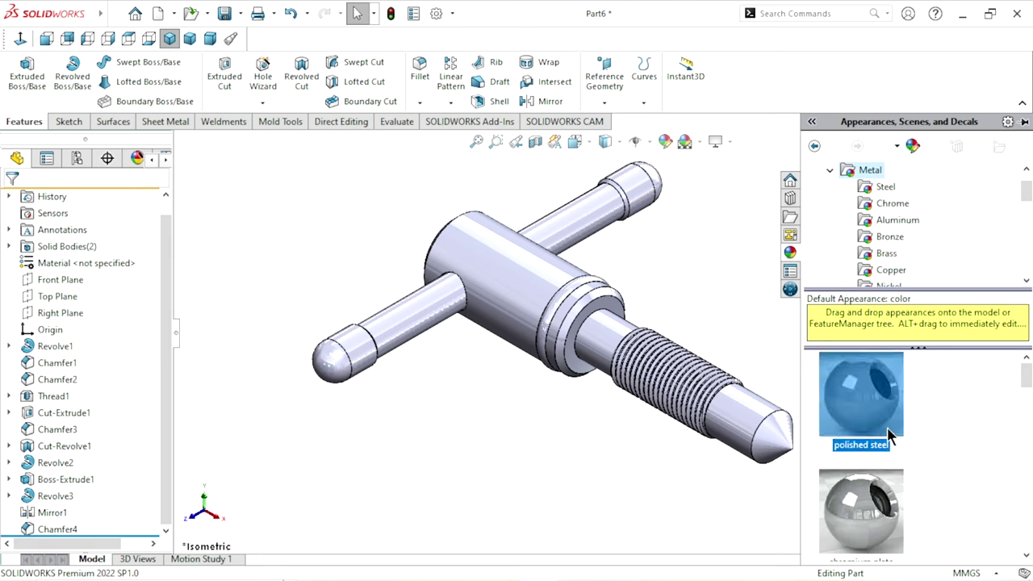
{"action": "scroll", "coordinate": [686, 355], "scroll_direction": "up", "scroll_amount": 2}
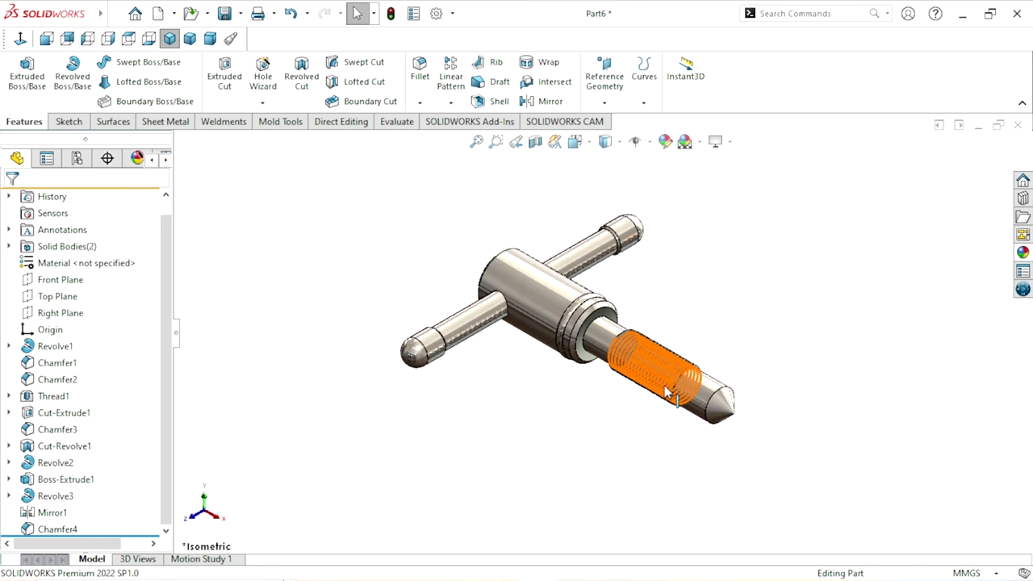
{"action": "left_click", "coordinate": [1022, 253]}
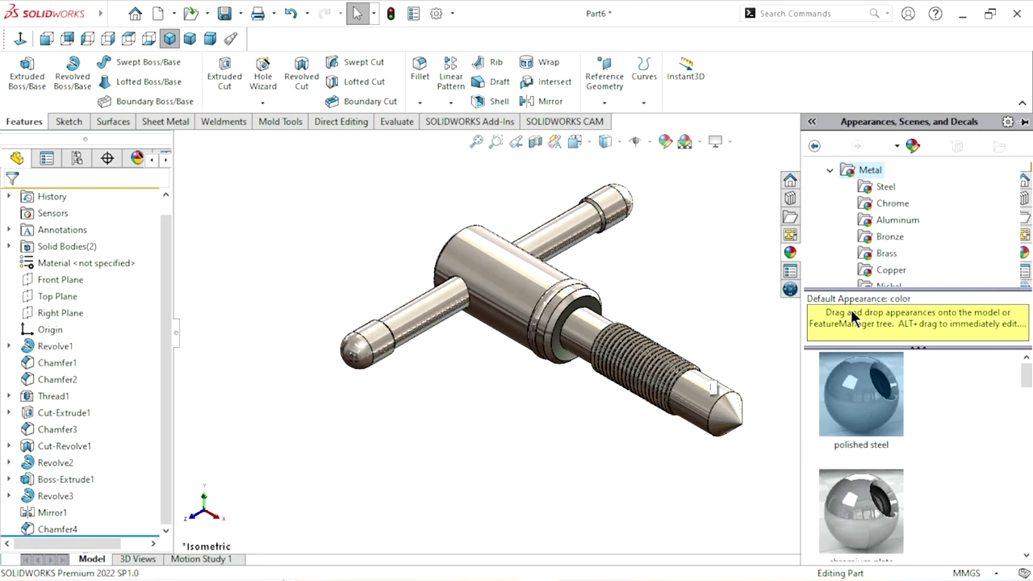
{"action": "mouse_move", "coordinate": [1024, 380]}
{"action": "left_mouse_down"}
{"action": "mouse_move", "coordinate": [1026, 496]}
{"action": "mouse_move", "coordinate": [1025, 462]}
{"action": "left_mouse_up"}
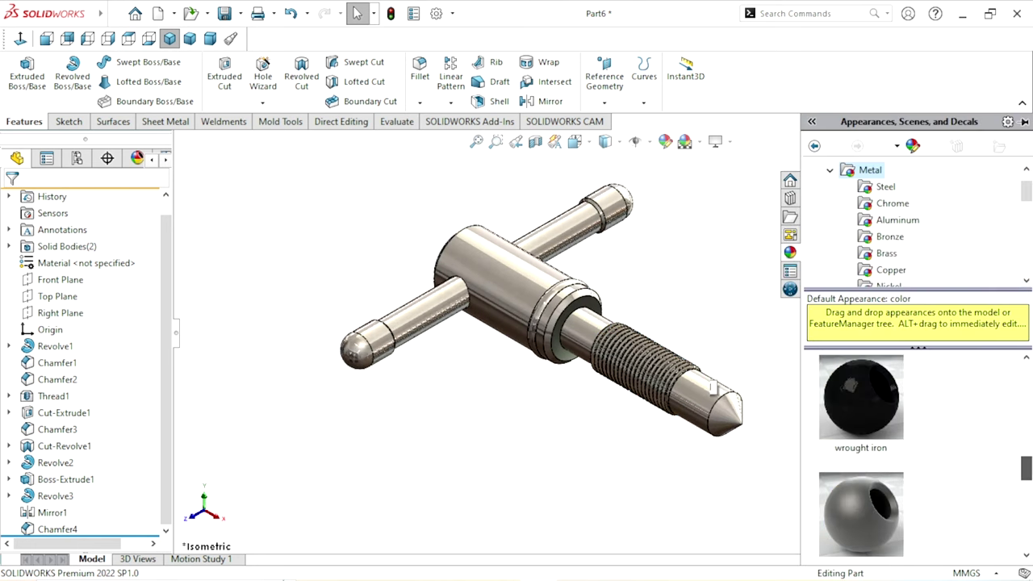
{"action": "left_click", "coordinate": [887, 189]}
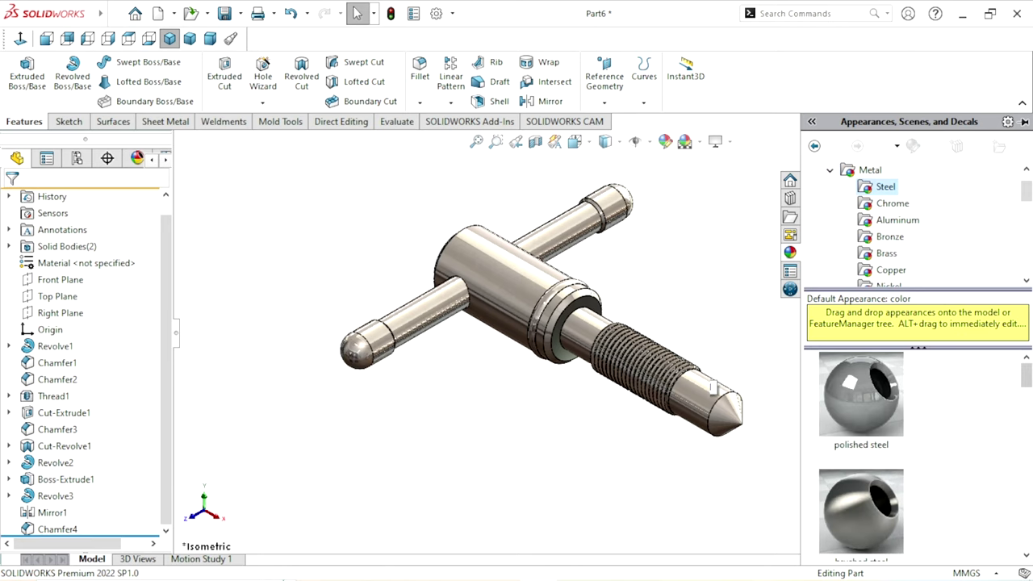
{"action": "left_click_drag", "start_coordinate": [1026, 376], "coordinate": [1028, 502]}
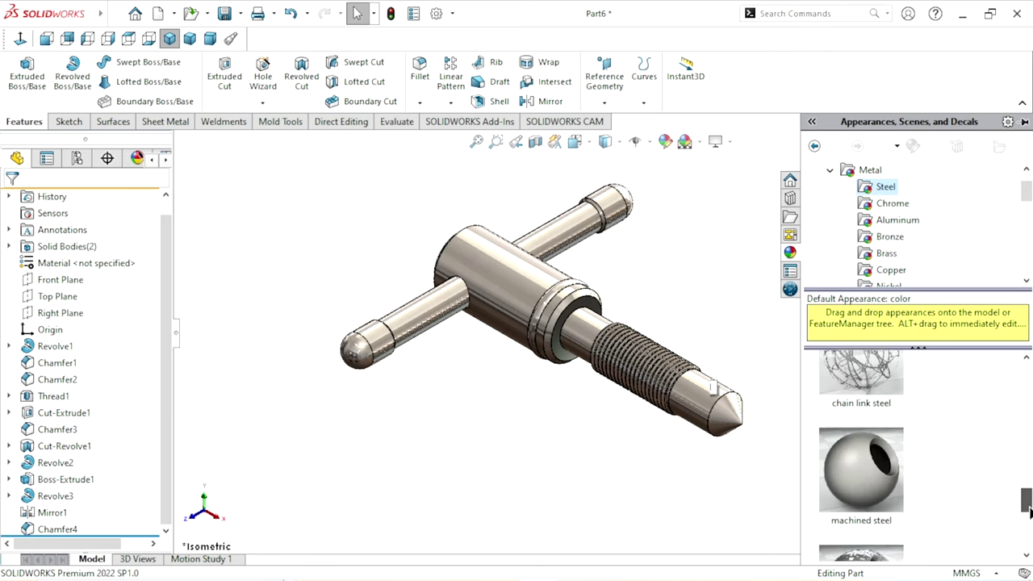
{"action": "mouse_move", "coordinate": [1030, 508]}
{"action": "left_mouse_down"}
{"action": "mouse_move", "coordinate": [1027, 371]}
{"action": "mouse_move", "coordinate": [1029, 474]}
{"action": "left_mouse_up"}
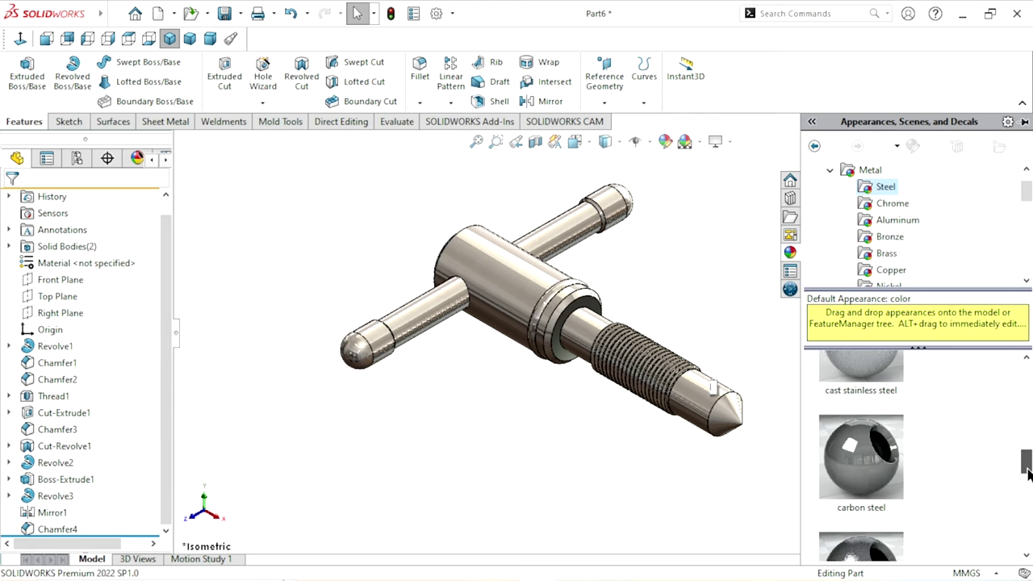
{"action": "double_click", "coordinate": [844, 477]}
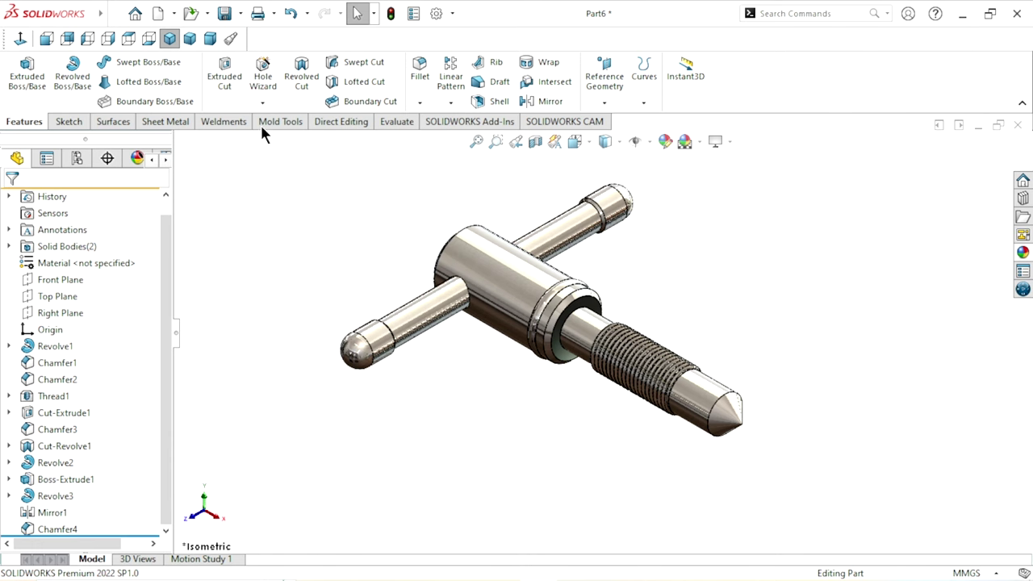
Step: In trimetric view, select the Revolve2 ring body and apply Rubber > Gloss glossy rubber to it
{"action": "left_click", "coordinate": [192, 38]}
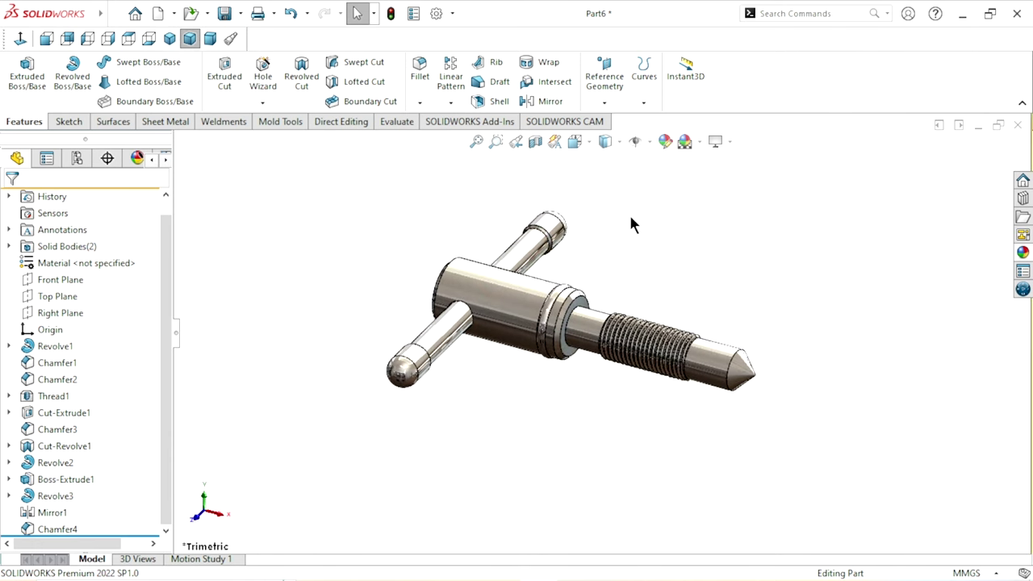
{"action": "scroll", "coordinate": [531, 345], "scroll_direction": "down", "scroll_amount": 5}
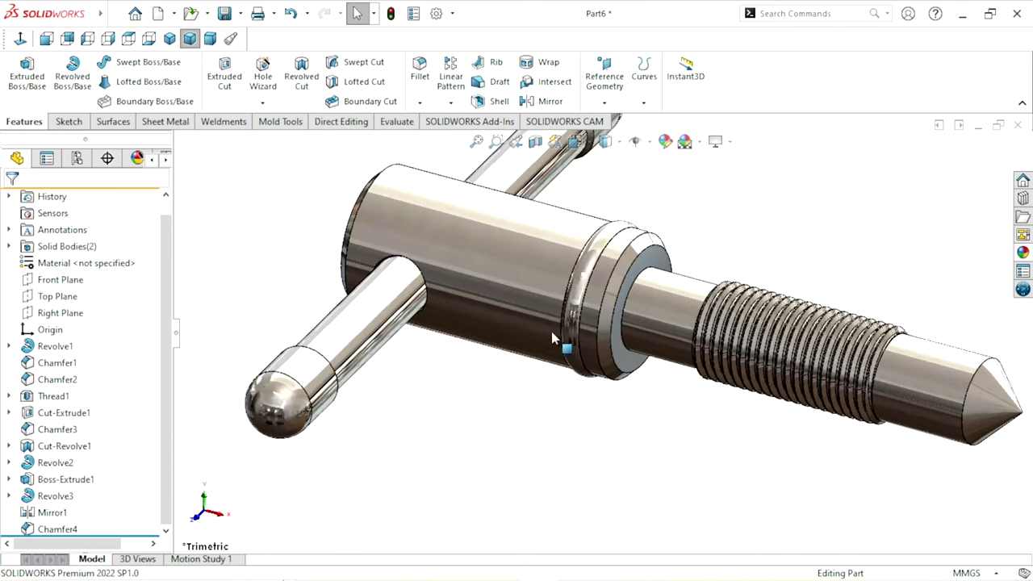
{"action": "left_click", "coordinate": [10, 246]}
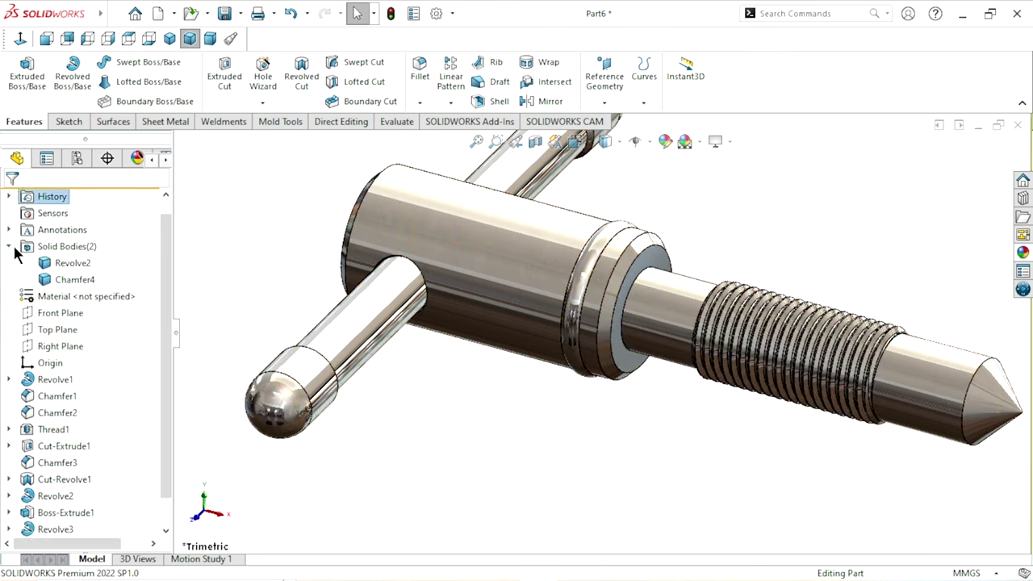
{"action": "left_click", "coordinate": [64, 262]}
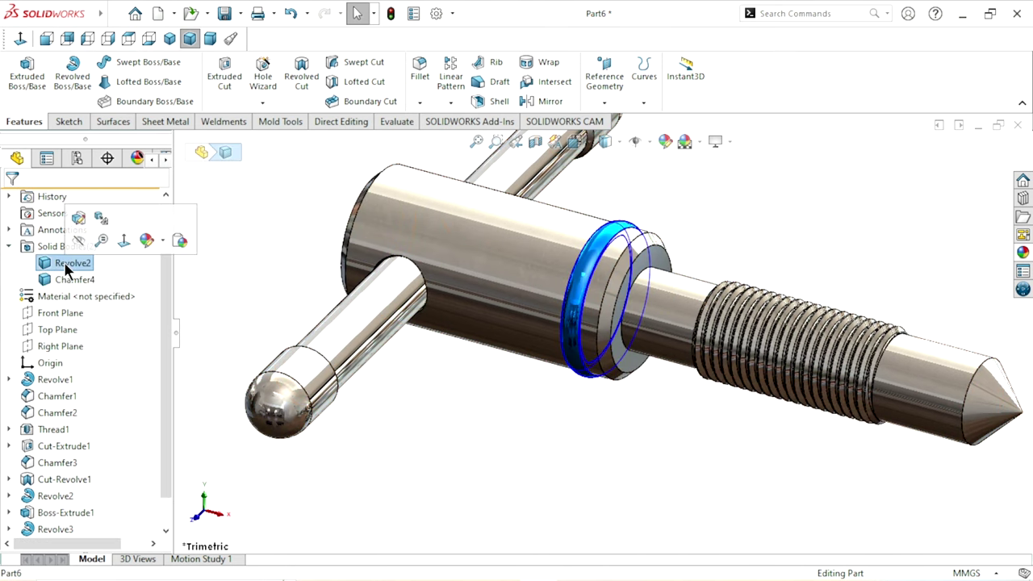
{"action": "left_click", "coordinate": [1022, 255]}
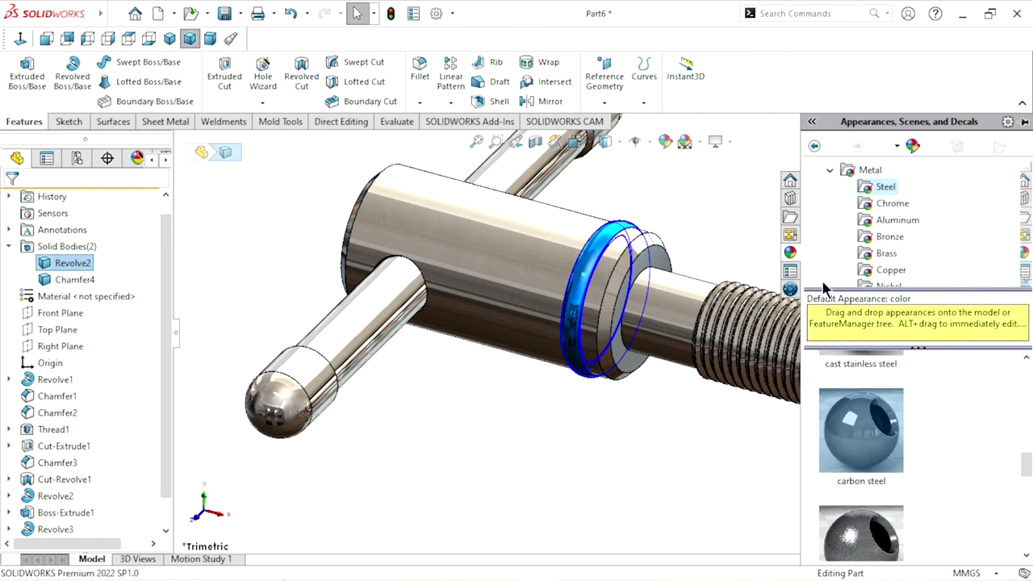
{"action": "scroll", "coordinate": [892, 250], "scroll_direction": "down", "scroll_amount": 1}
{"action": "scroll", "coordinate": [887, 249], "scroll_direction": "down", "scroll_amount": 3}
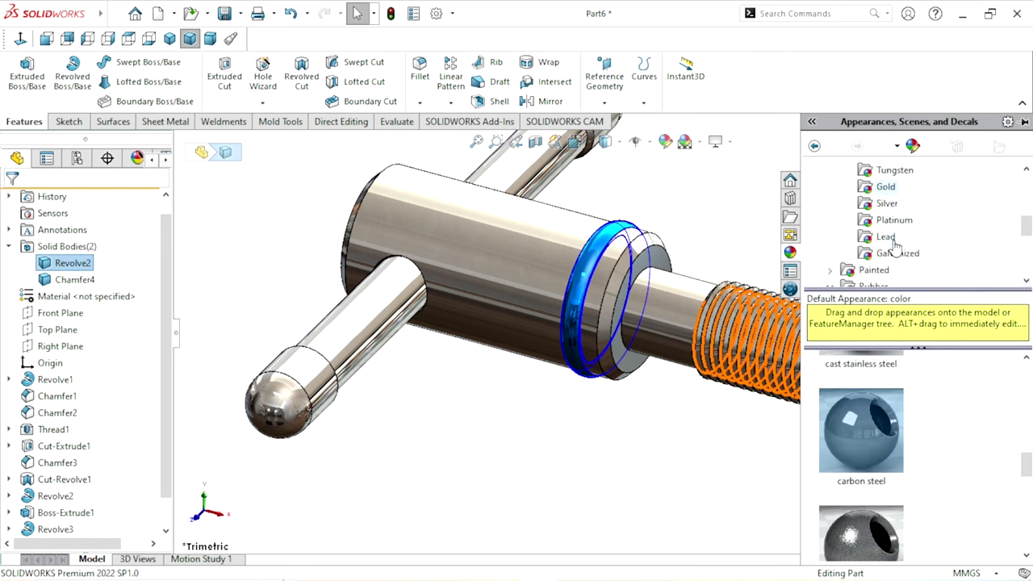
{"action": "scroll", "coordinate": [875, 247], "scroll_direction": "down", "scroll_amount": 1}
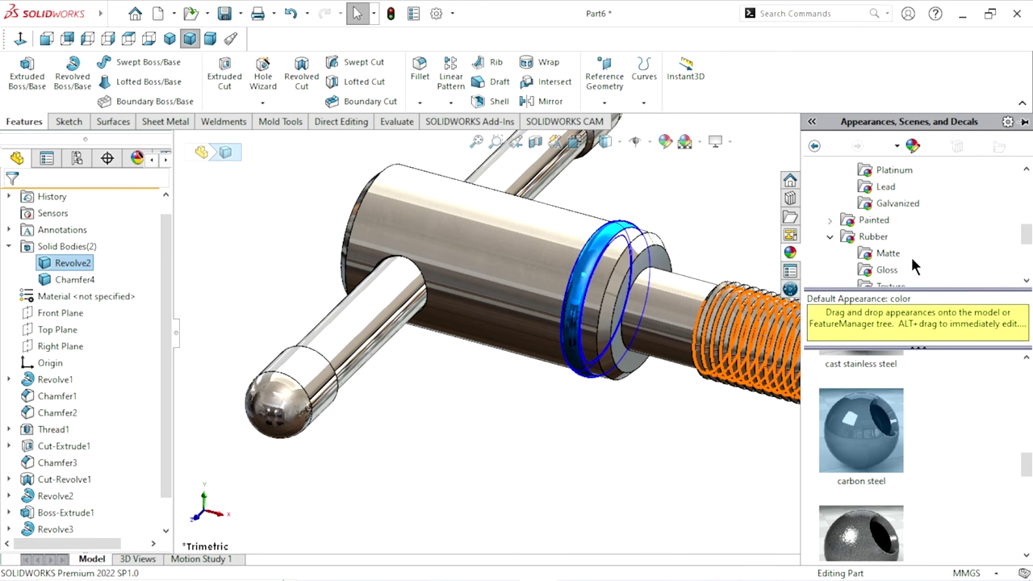
{"action": "left_click", "coordinate": [894, 273]}
{"action": "double_click", "coordinate": [877, 422]}
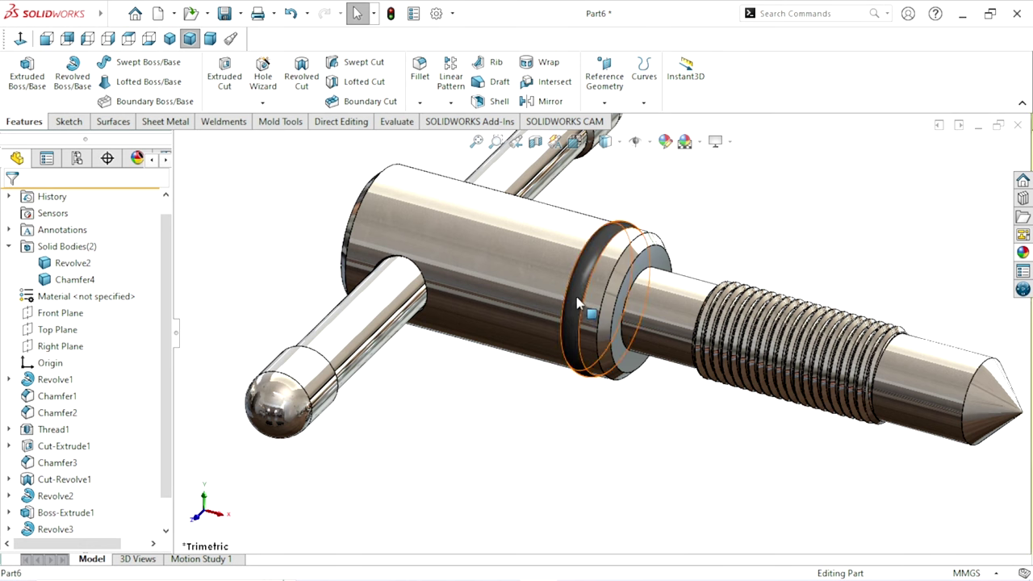
Step: Change the Revolve2 ring's glossy rubber colour to pure red (255, 0, 0)
{"action": "left_click", "coordinate": [77, 264]}
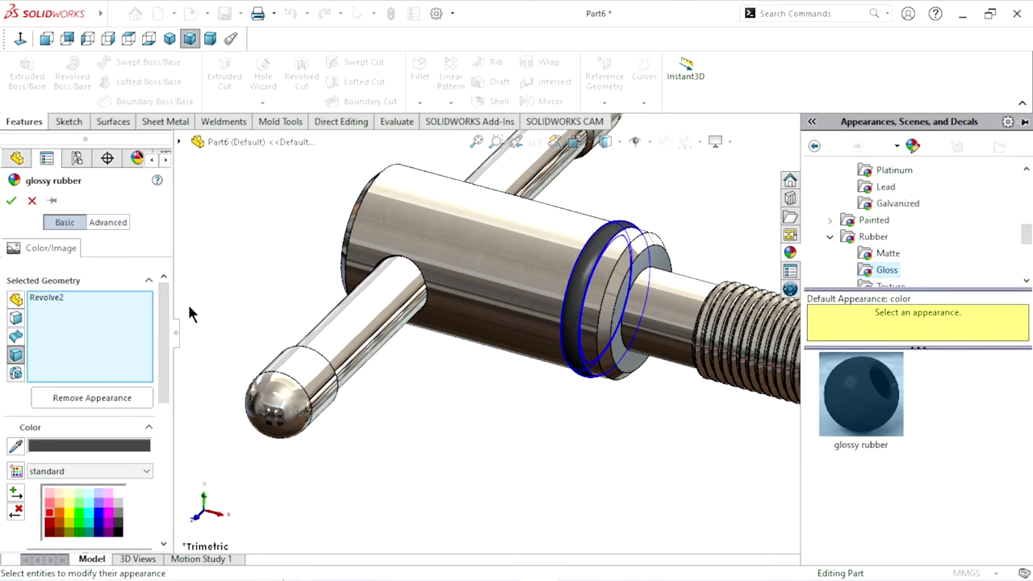
{"action": "left_click_drag", "start_coordinate": [167, 319], "coordinate": [177, 370]}
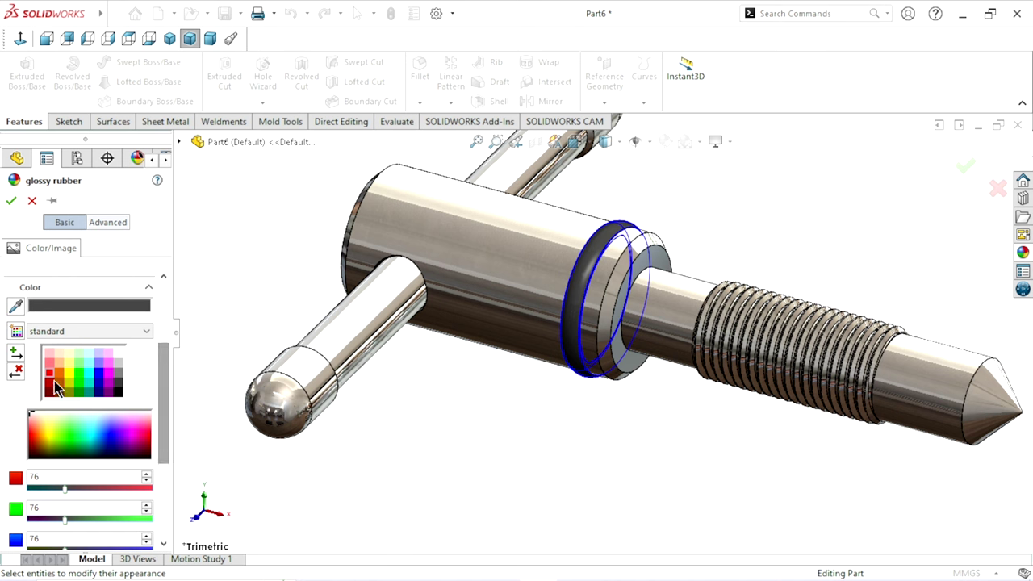
{"action": "left_click", "coordinate": [51, 377]}
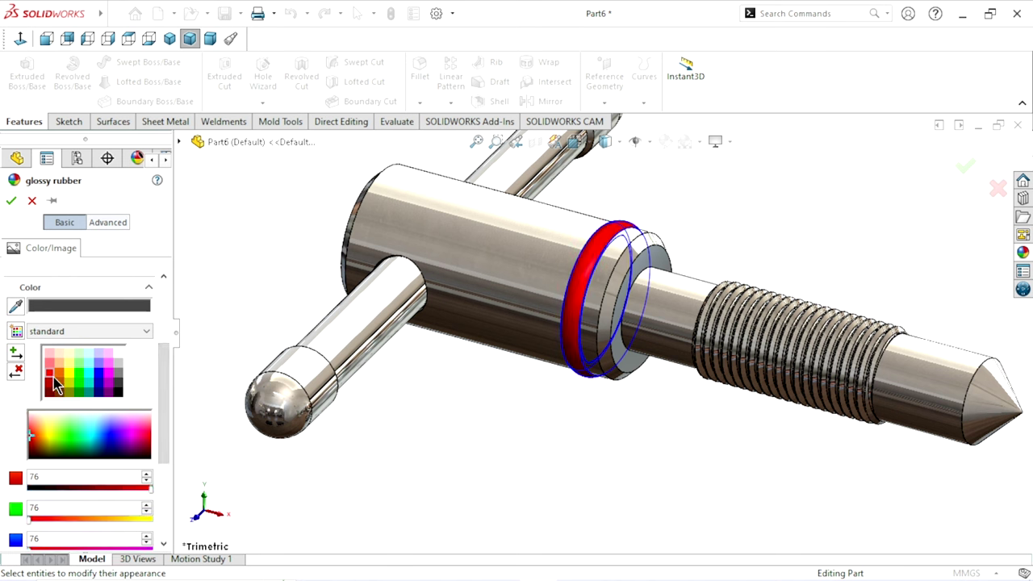
{"action": "left_click", "coordinate": [11, 200]}
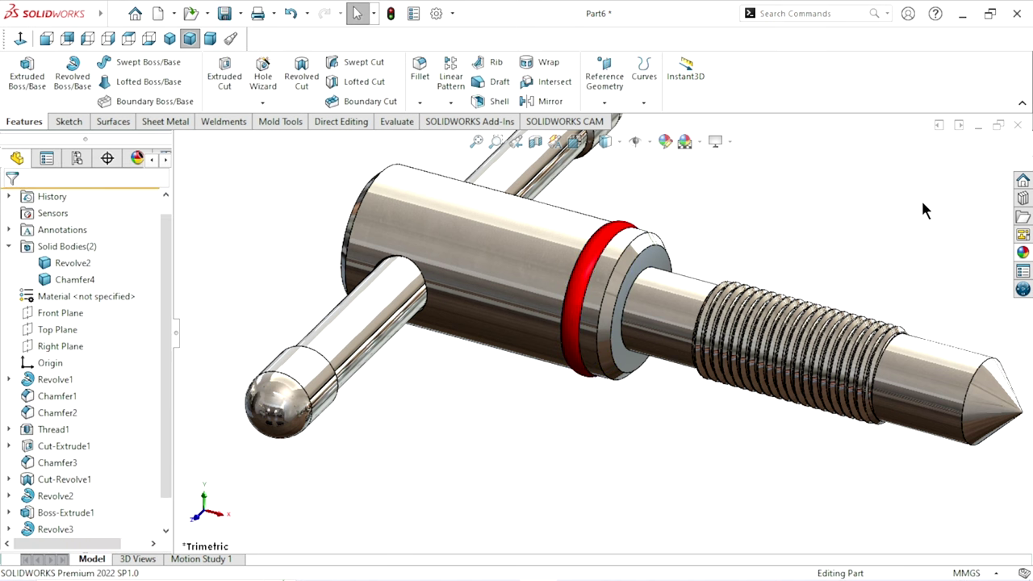
Step: Return to the isometric view and orbit slightly to inspect the whole valve
{"action": "left_click", "coordinate": [169, 38]}
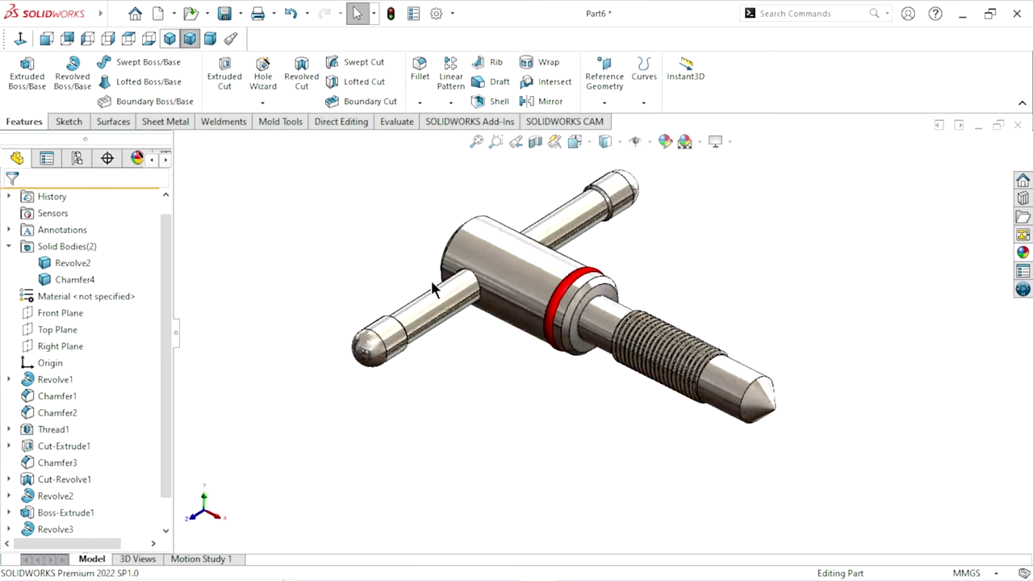
{"action": "middle_click_drag", "start_coordinate": [756, 303], "coordinate": [627, 273]}
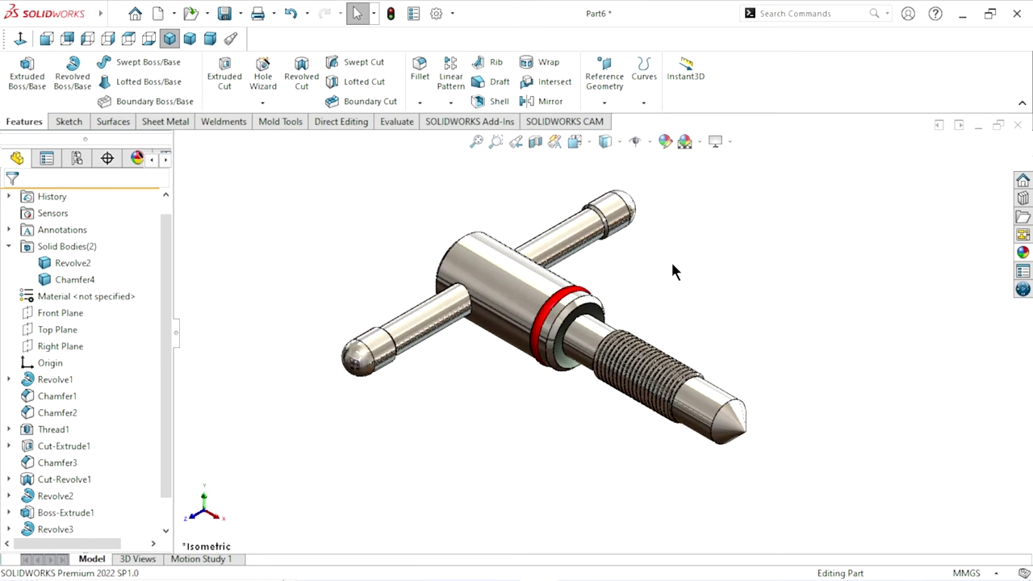
{"action": "scroll", "coordinate": [628, 267], "scroll_direction": "down", "scroll_amount": 2}
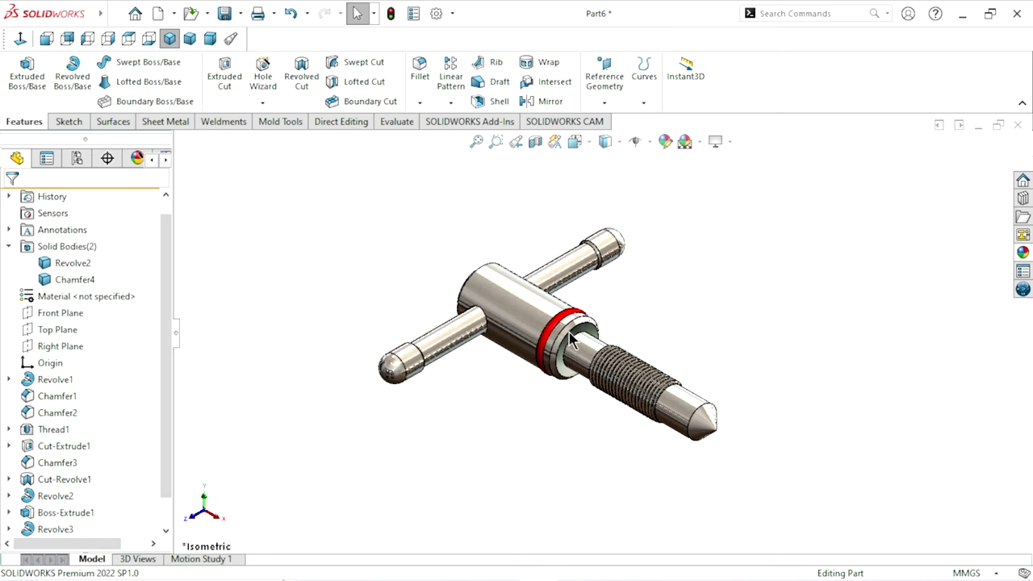
{"action": "mouse_move", "coordinate": [569, 333]}
{"action": "middle_mouse_down"}
{"action": "mouse_move", "coordinate": [646, 315]}
{"action": "mouse_move", "coordinate": [542, 300]}
{"action": "middle_mouse_up"}
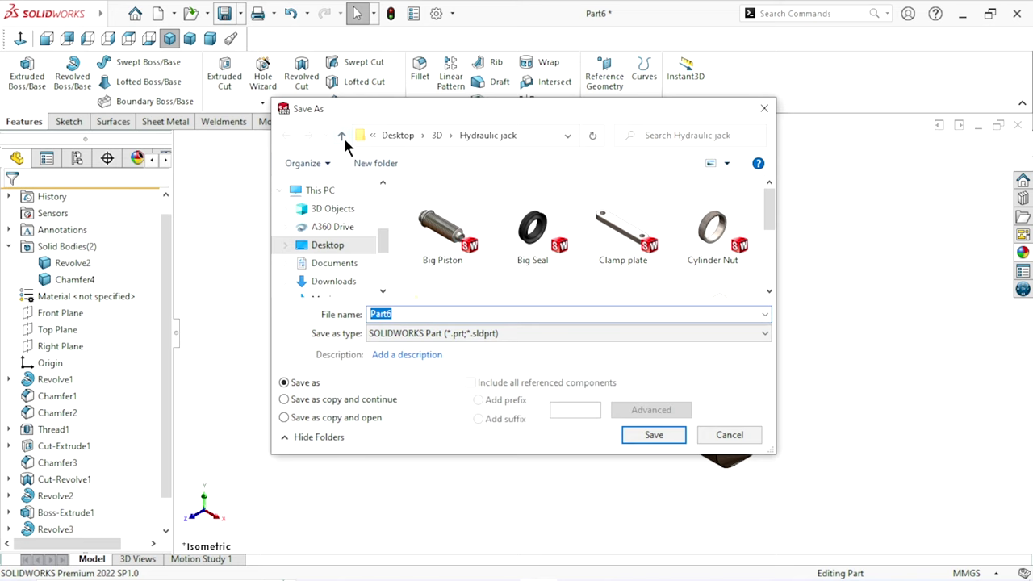
Step: Save the part as 'Return valve' in the Jack folder under 3D
{"action": "left_click", "coordinate": [342, 135]}
{"action": "left_click", "coordinate": [726, 277]}
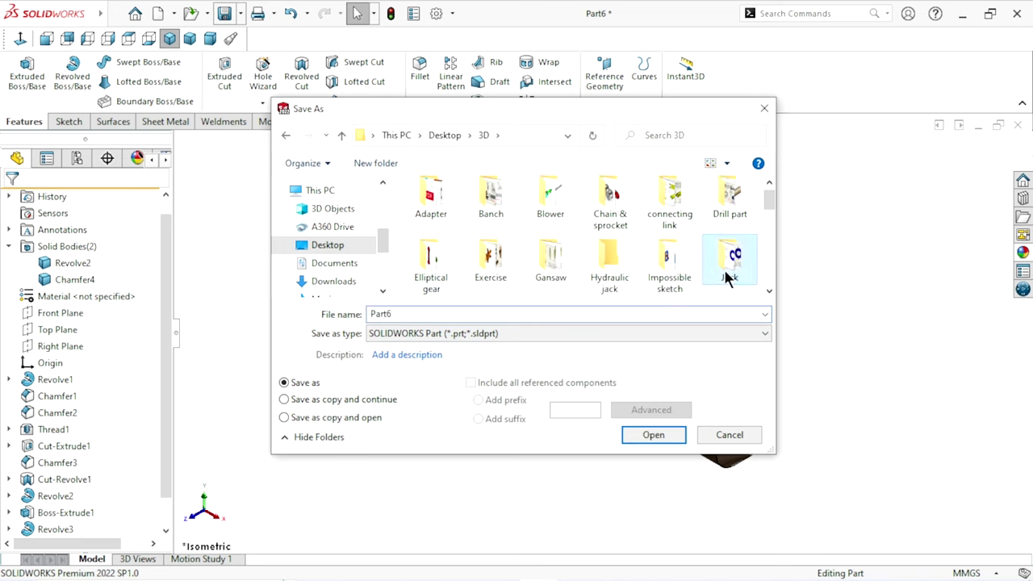
{"action": "double_click", "coordinate": [394, 314]}
{"action": "type", "text": "Return valve"}
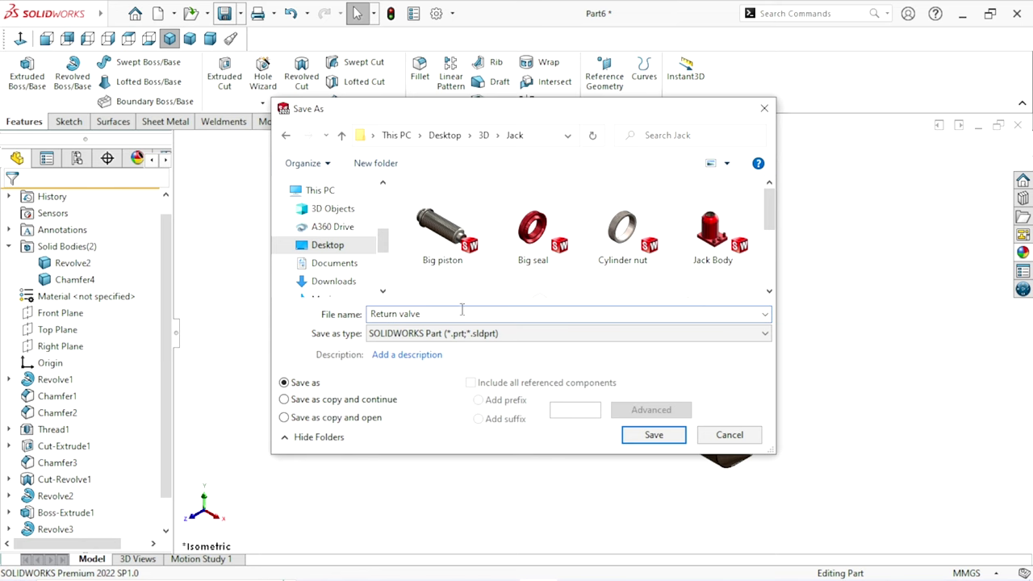
{"action": "left_click", "coordinate": [651, 435]}
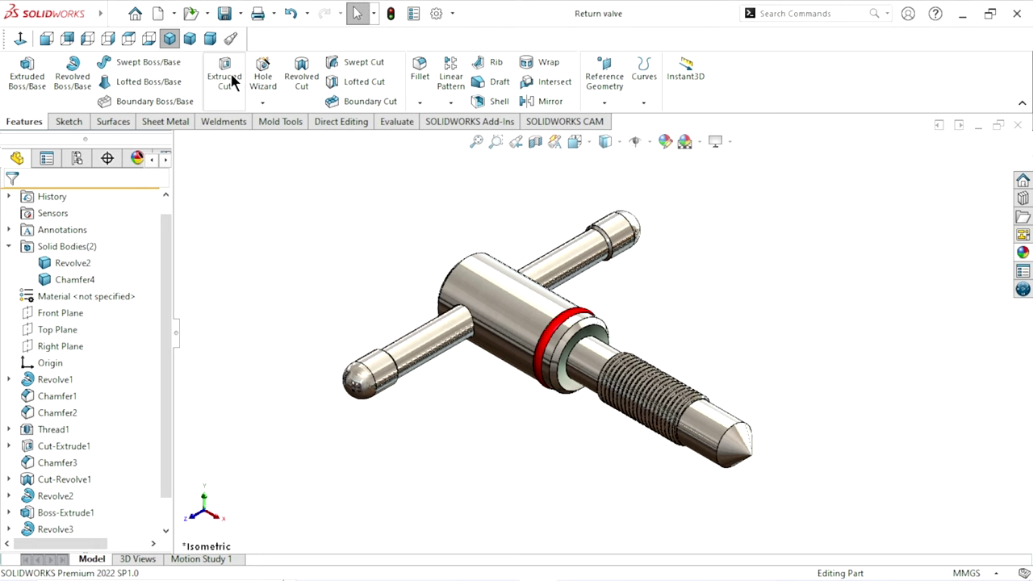
Step: Cycle through trimetric and dimetric views, ending on isometric
{"action": "left_click", "coordinate": [190, 38]}
{"action": "left_click", "coordinate": [211, 39]}
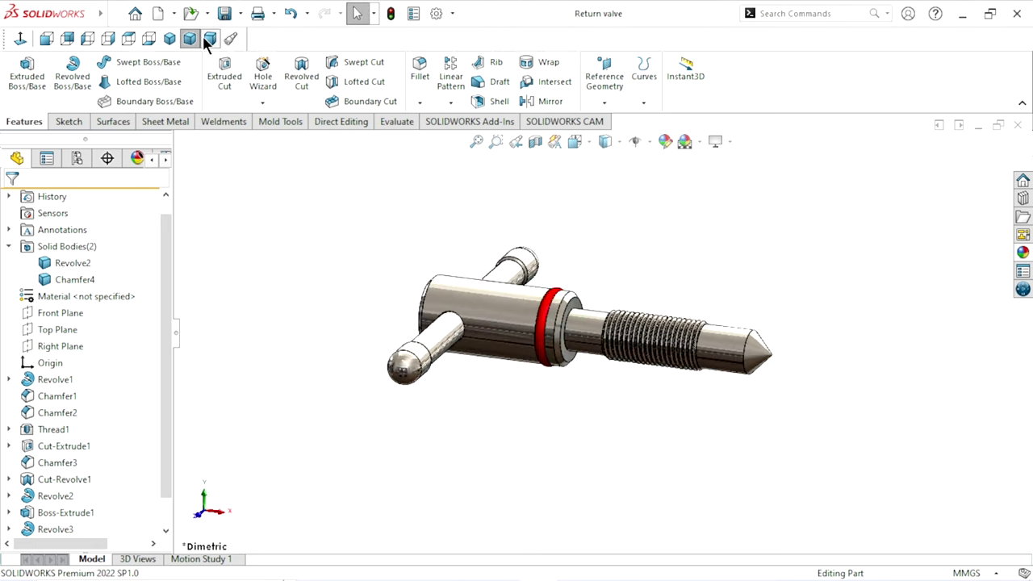
{"action": "left_click", "coordinate": [170, 39]}
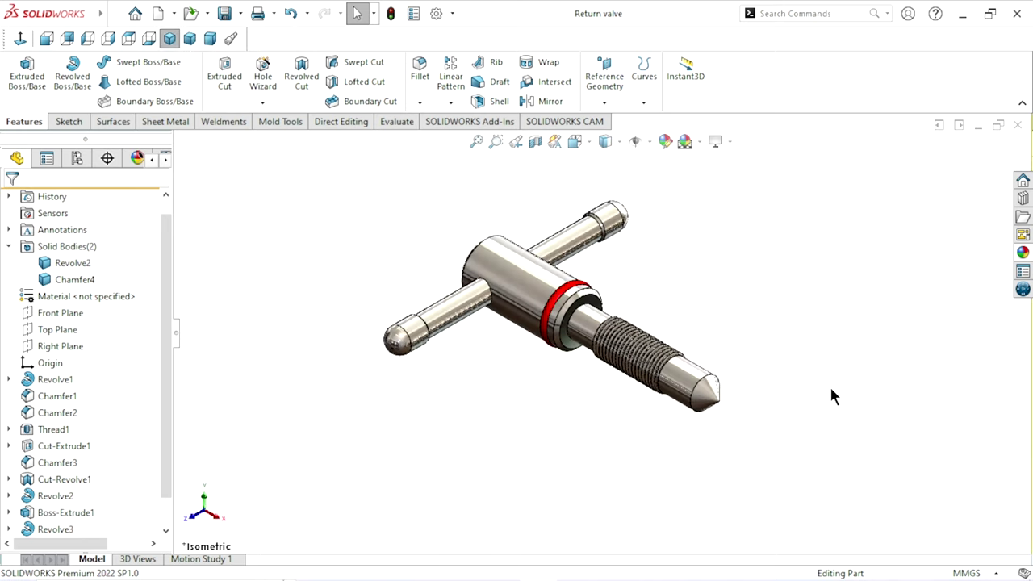